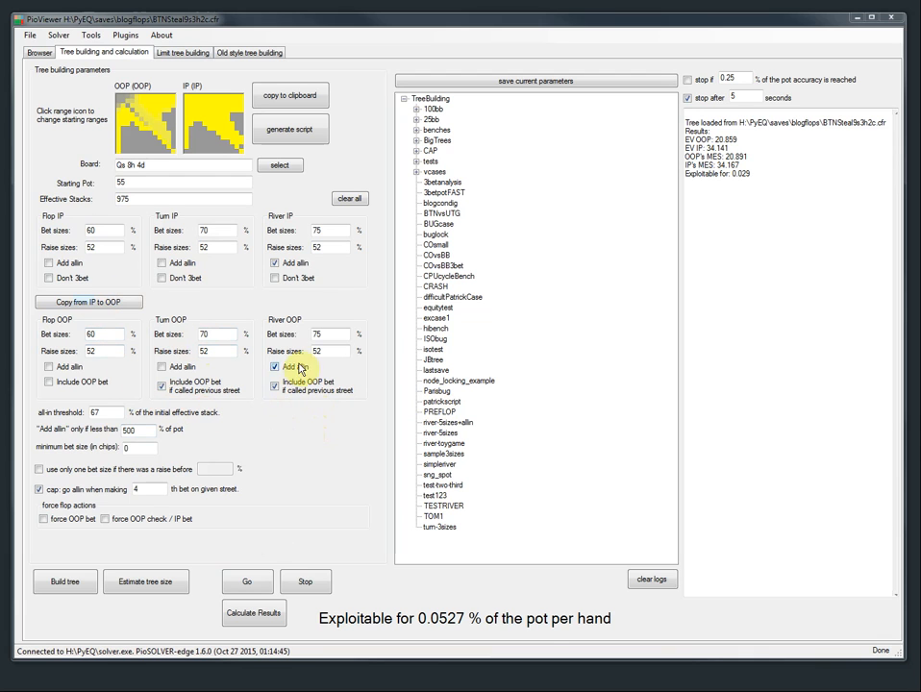
Clear all tree building parameters and load the saved 6max-BBvsBTN range as the OOP starting range.
click(416, 111)
click(416, 112)
click(349, 199)
click(118, 94)
drag(710, 88, 496, 36)
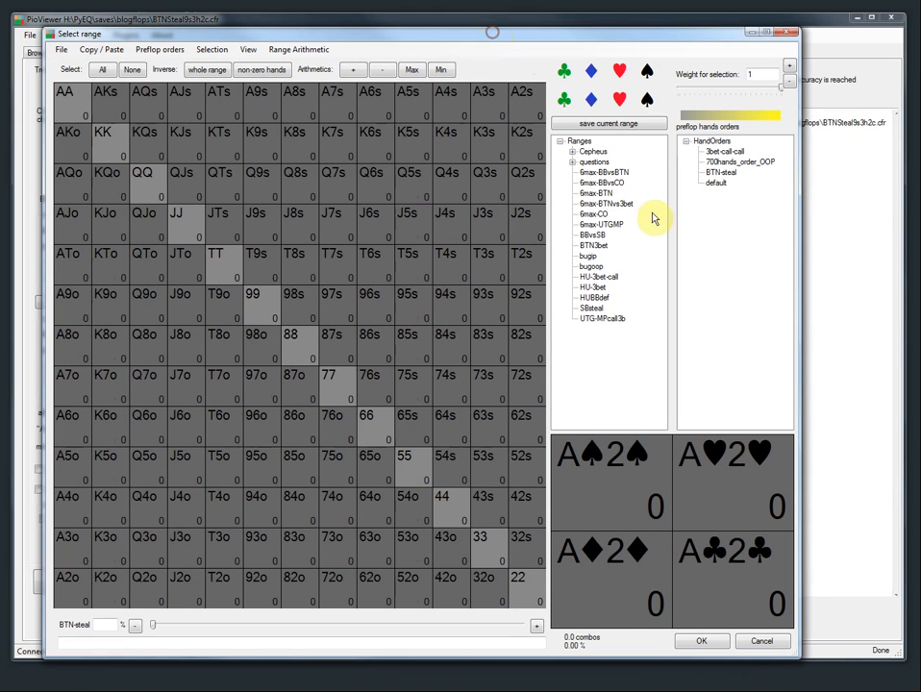
click(603, 173)
click(715, 646)
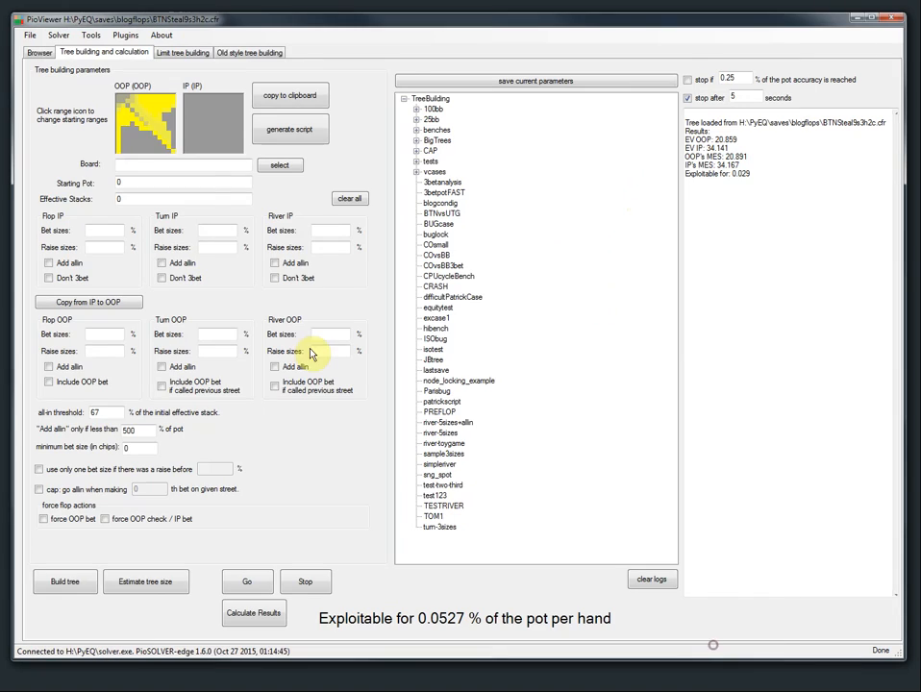
Load the saved 6max-BTN range as the IP starting range.
click(199, 121)
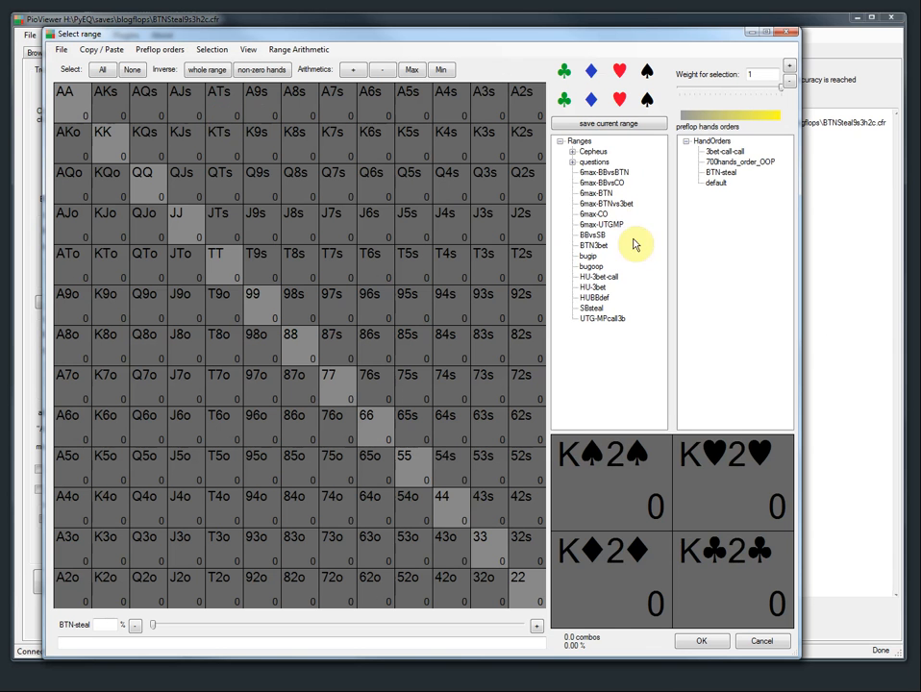
click(596, 193)
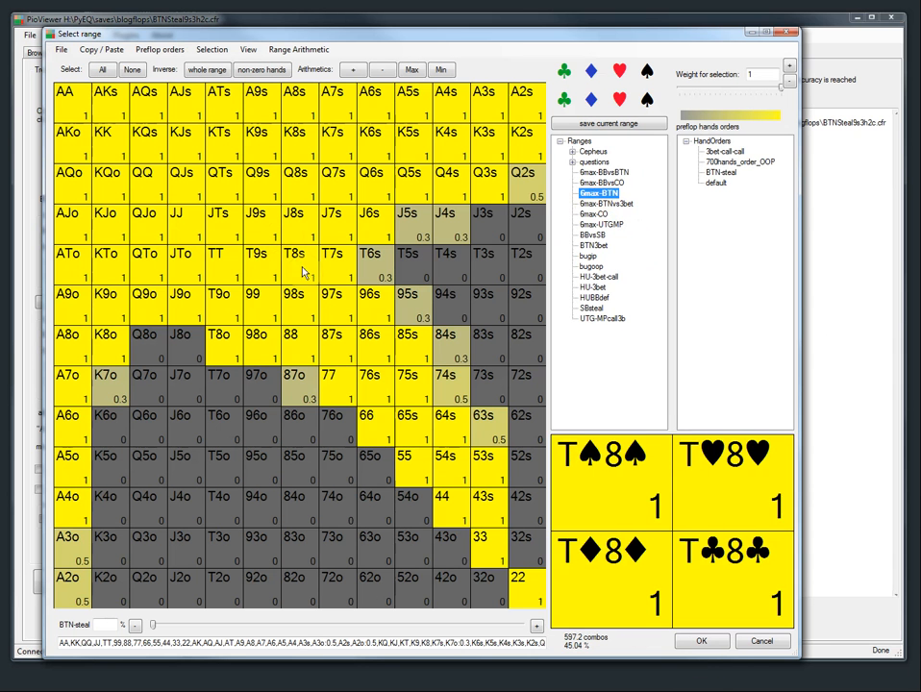
click(699, 642)
Set the flop board to Ks Qh Jd using the card selector.
click(279, 165)
click(324, 269)
click(362, 243)
click(401, 217)
click(696, 297)
Set the starting pot to 65 and the effective stacks to 970.
click(150, 181)
text(65)
click(138, 199)
text(970)
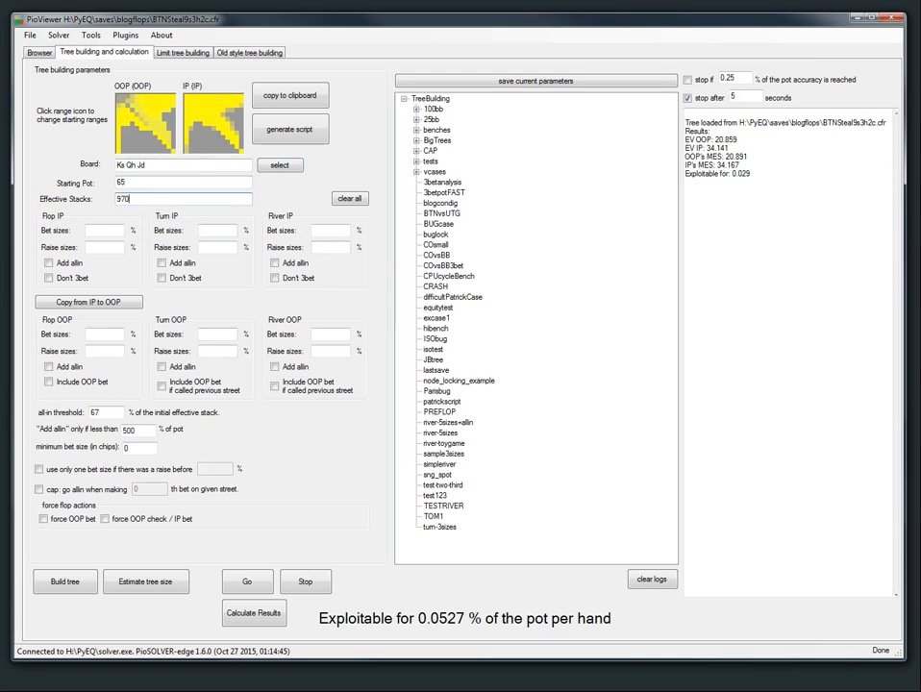
Set the IP bet sizes to 65% on the flop and 75% on the turn and river.
click(109, 229)
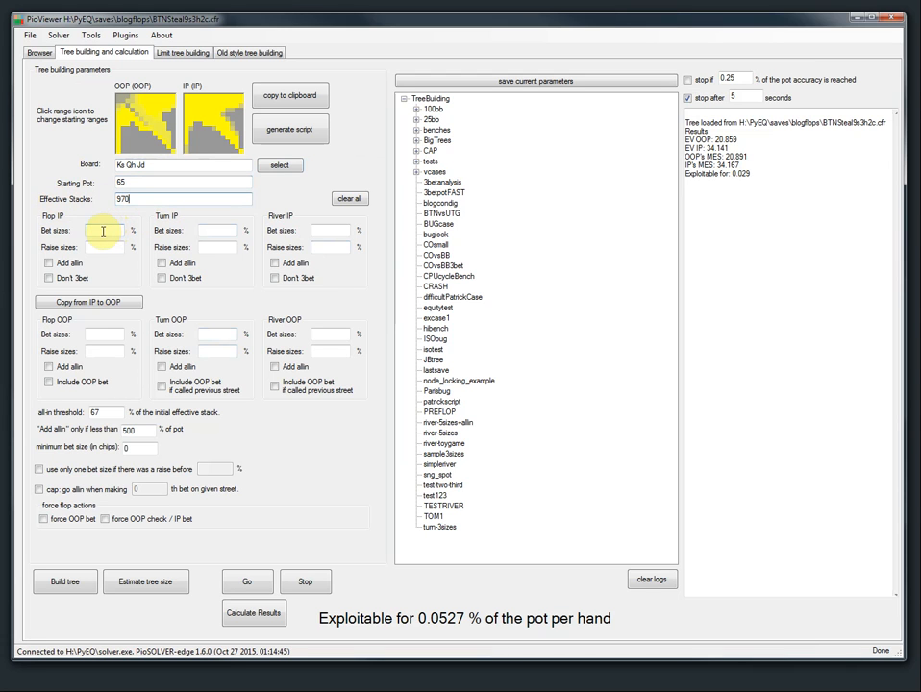
text(6575)
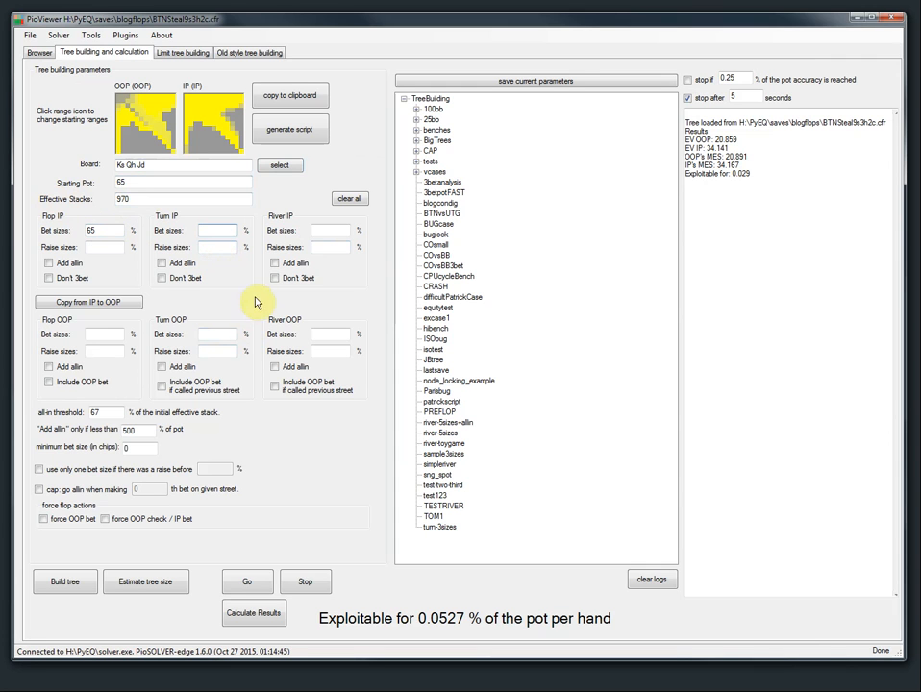
click(336, 232)
text(75)
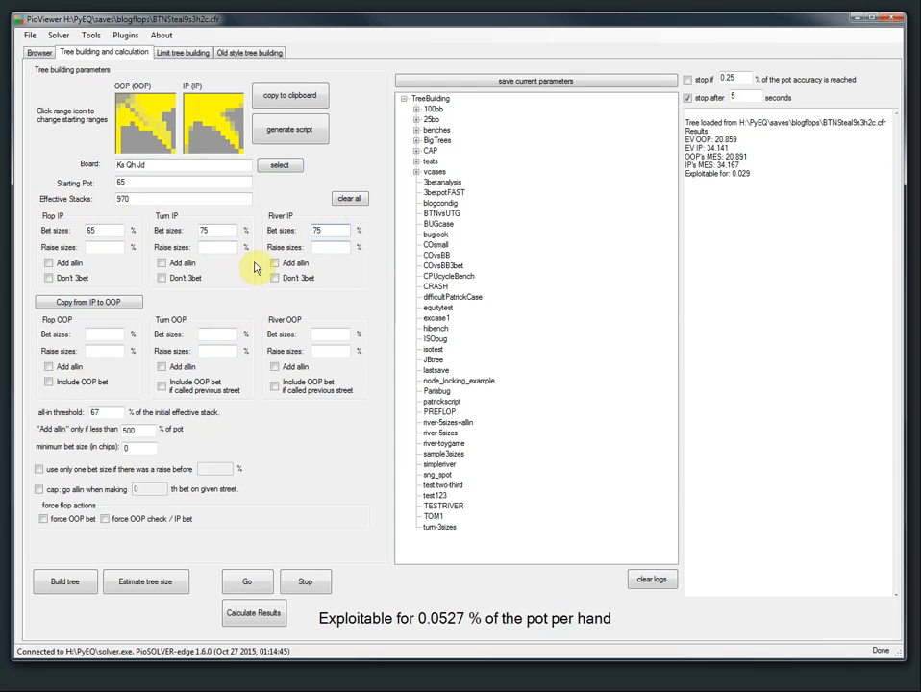
Set the IP raise sizes to 2.5x on the flop and 3x on the turn and river.
click(110, 247)
text(2.5x3)
click(211, 253)
text(3x)
click(324, 247)
text(3x)
click(118, 248)
key(BackSpace)
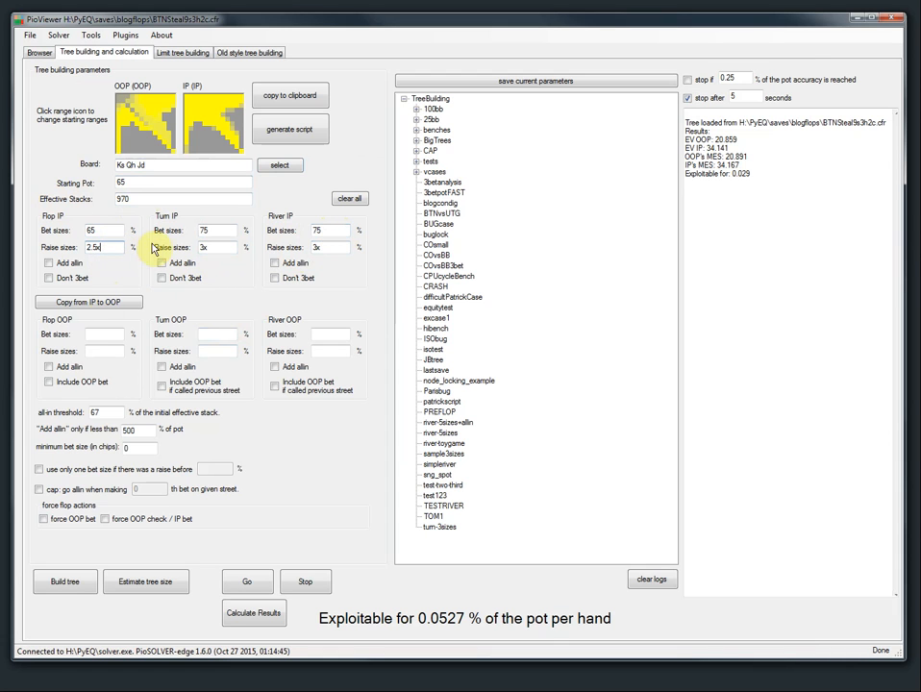
Copy the IP bet and raise sizes to the OOP player and build the tree.
click(107, 335)
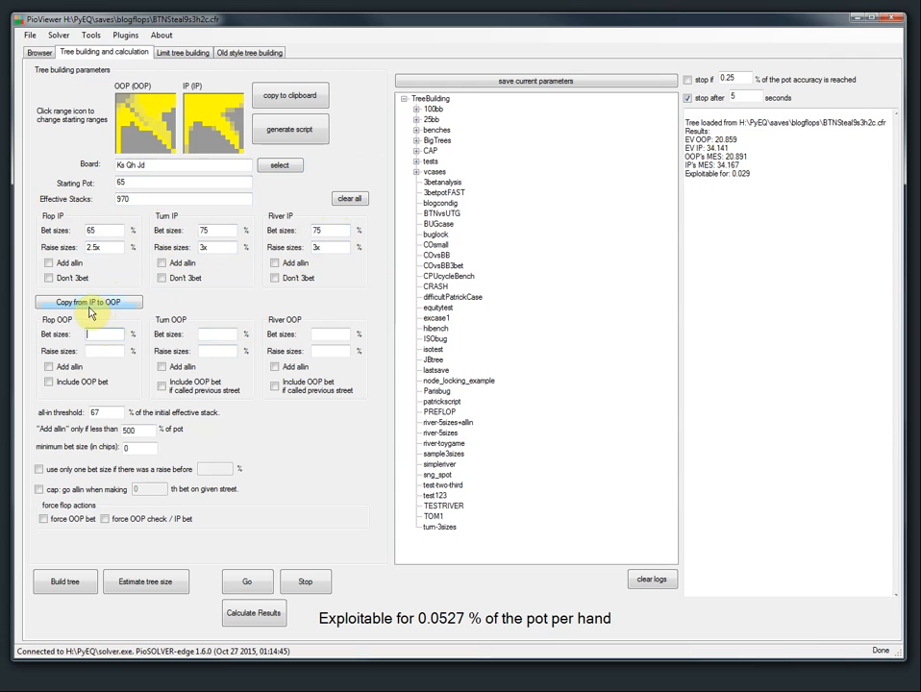
click(89, 304)
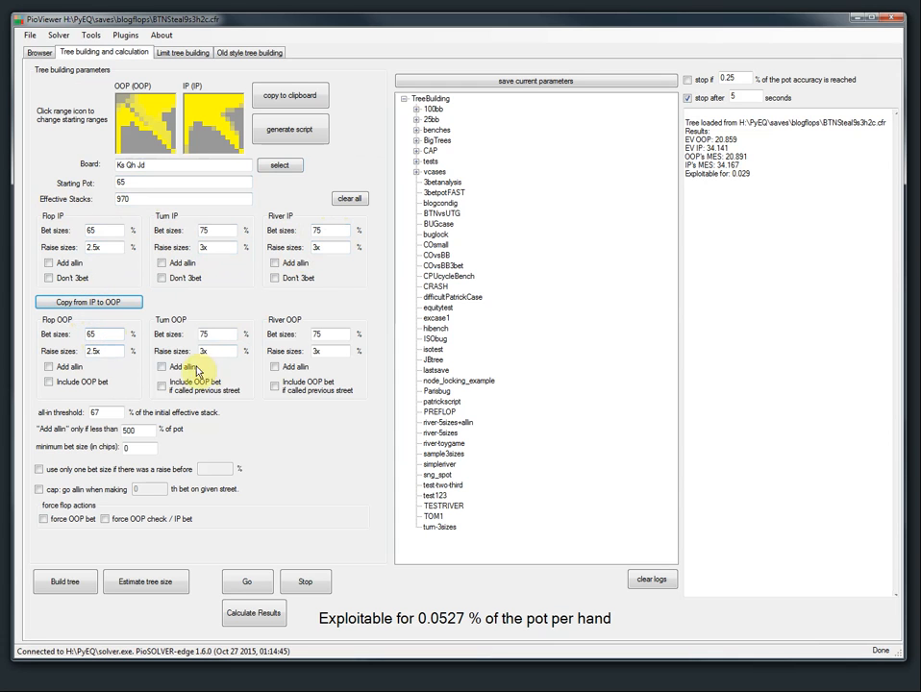
click(67, 582)
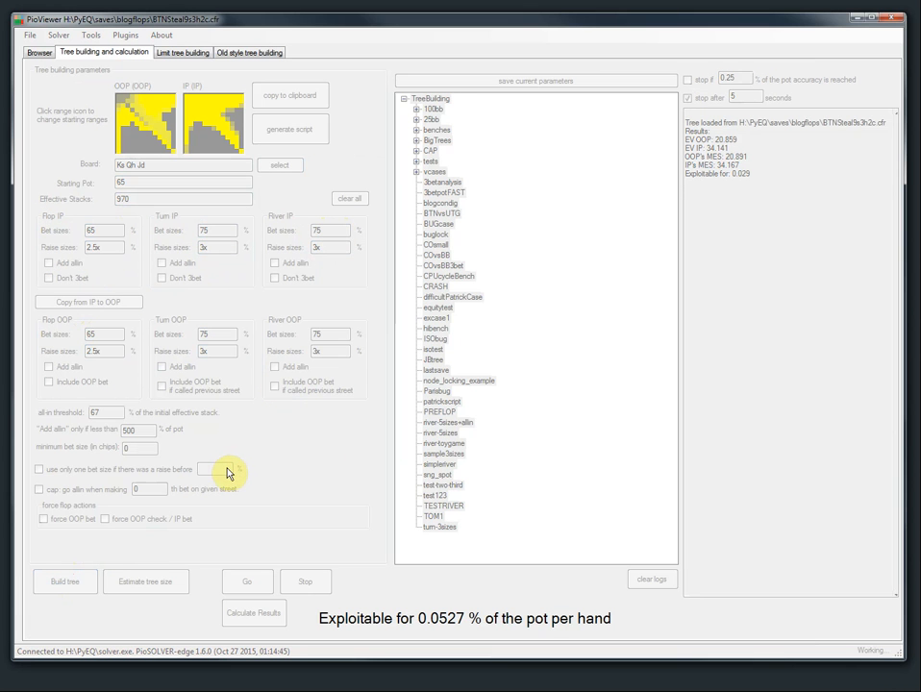
Browse the built tree to examine OOP's root options and IP's options after a check.
click(39, 54)
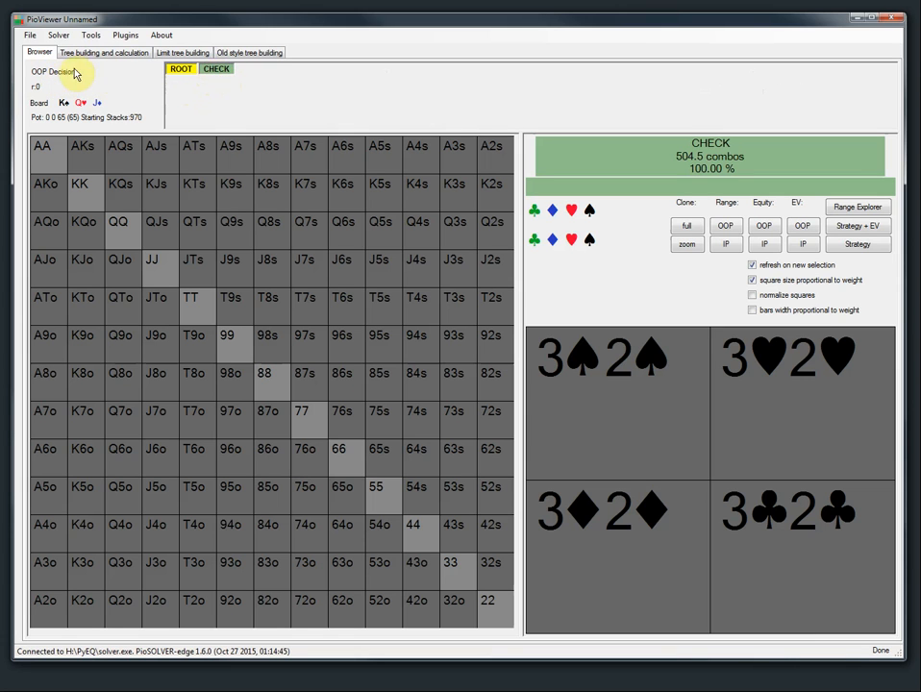
click(216, 76)
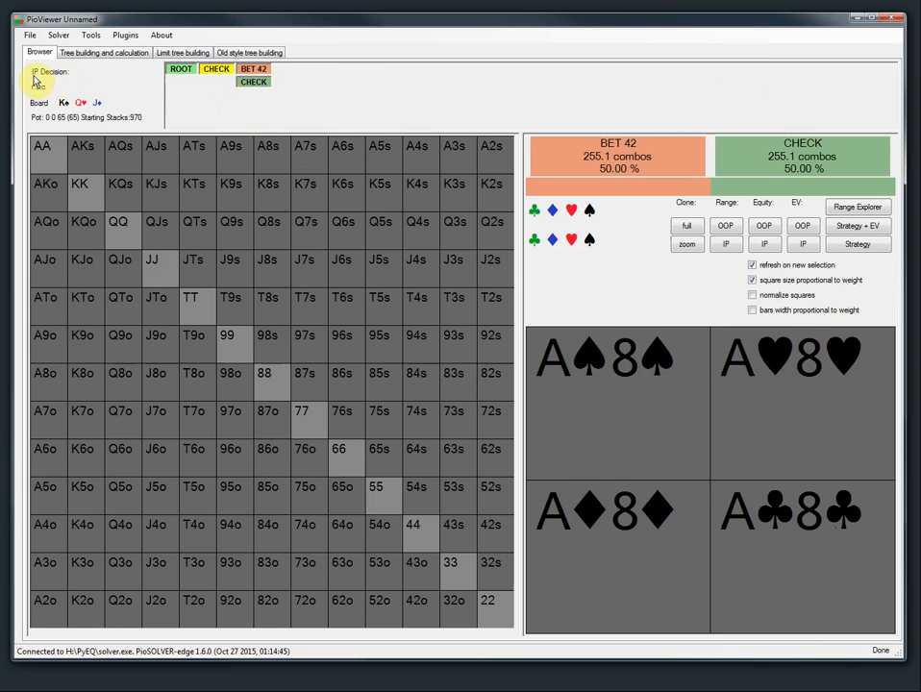
click(181, 72)
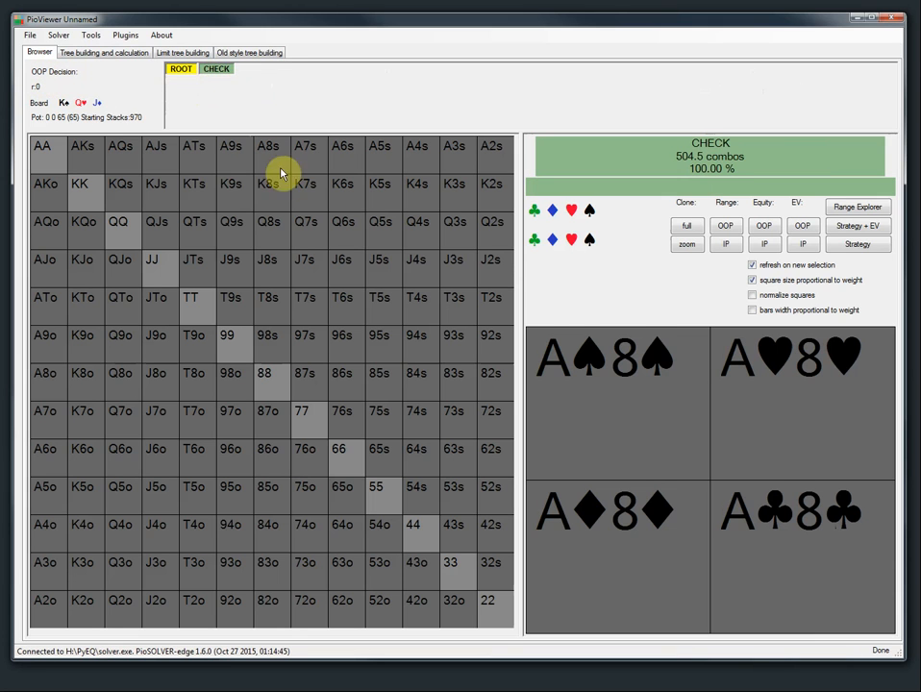
Include the OOP bet on the flop and rebuild the tree.
click(89, 51)
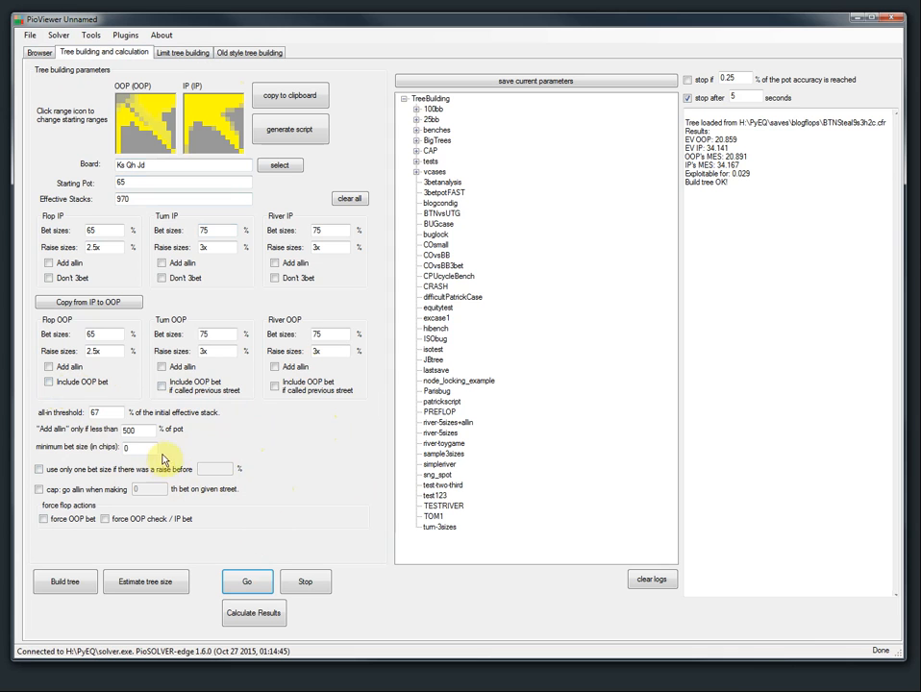
click(67, 386)
click(67, 581)
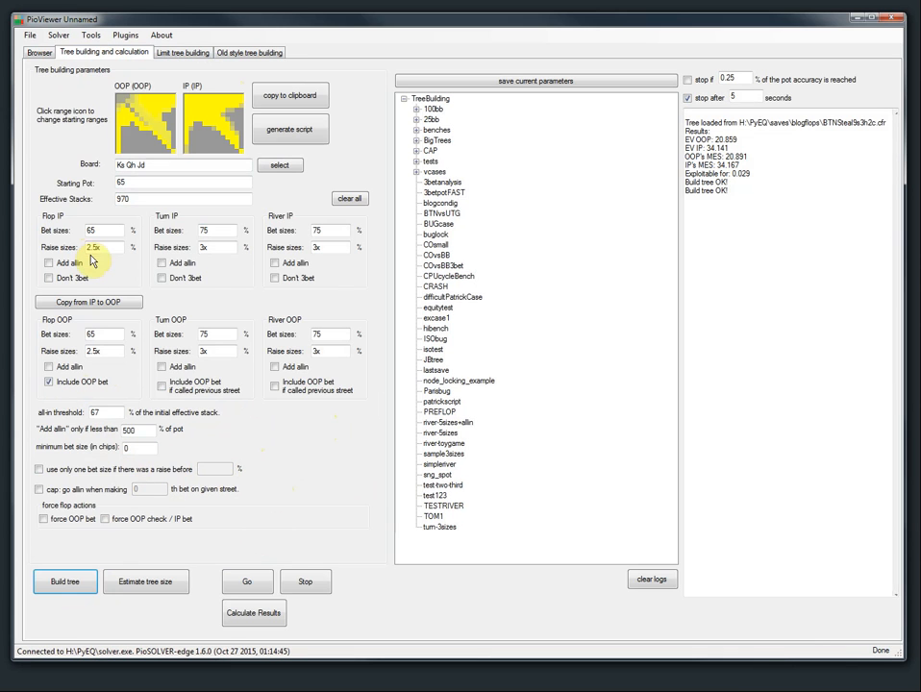
Browse the tree to OOP's turn decision on the 3 of diamonds after a flop check, bet 42 and call.
click(38, 52)
click(219, 73)
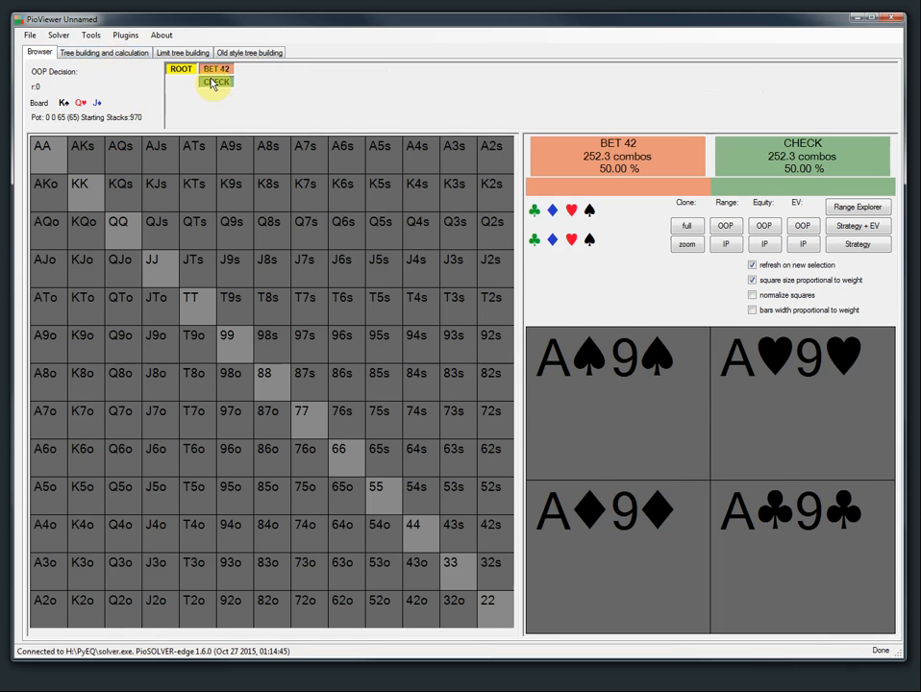
click(217, 82)
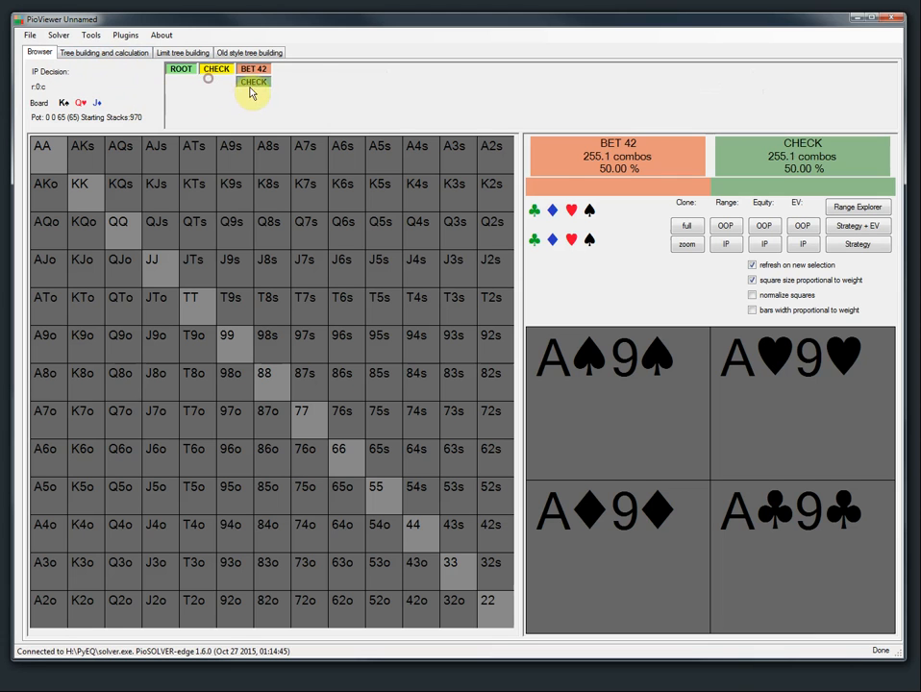
click(252, 69)
click(288, 82)
click(334, 93)
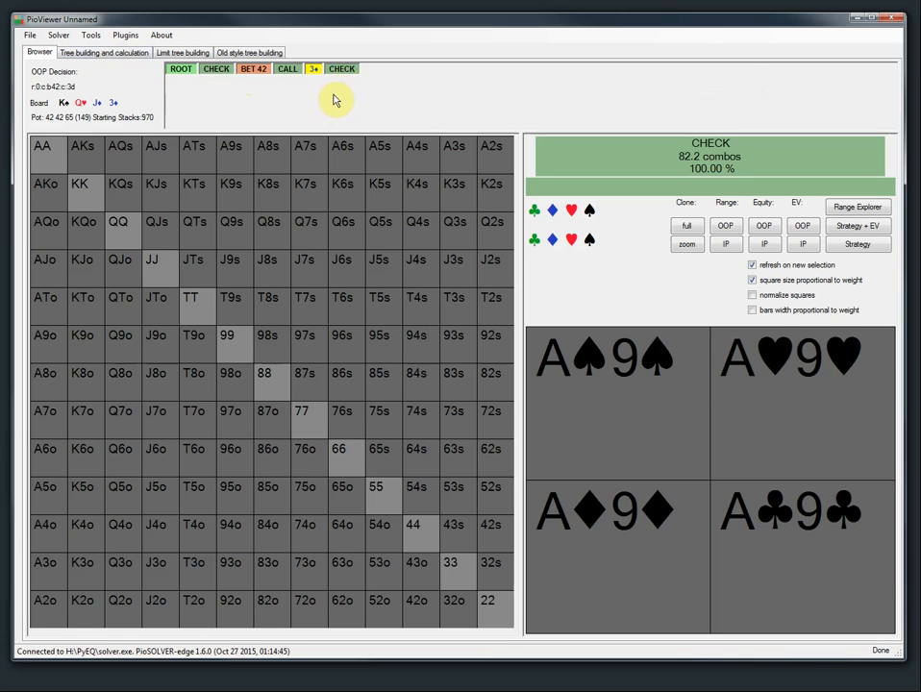
Examine OOP's turn options on the 3 of diamonds after both players check the flop.
click(224, 72)
click(250, 79)
click(297, 82)
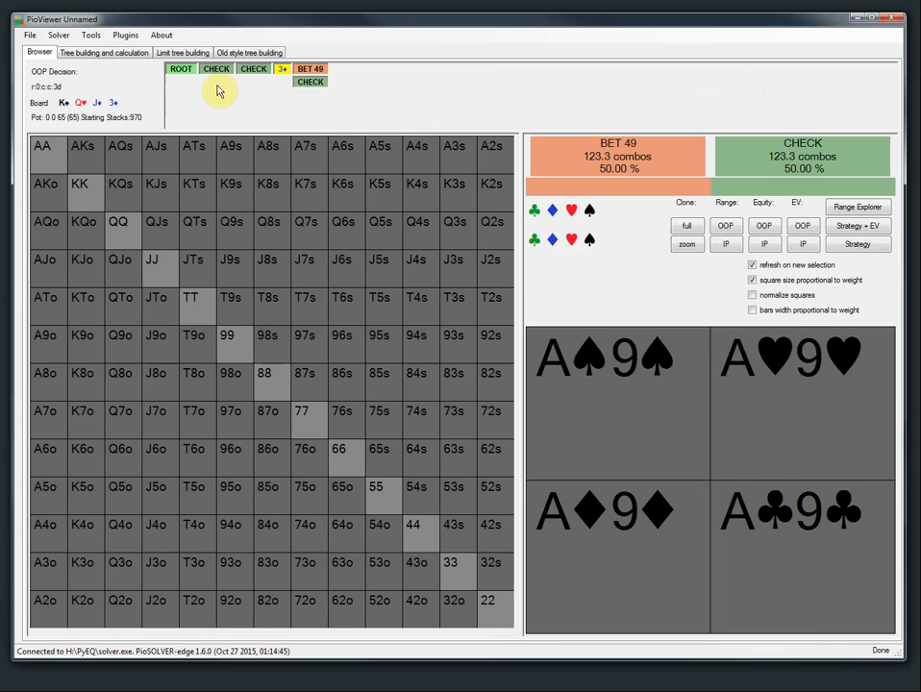
Include OOP bets after calling the previous street on both the turn and river, and rebuild the tree.
click(106, 55)
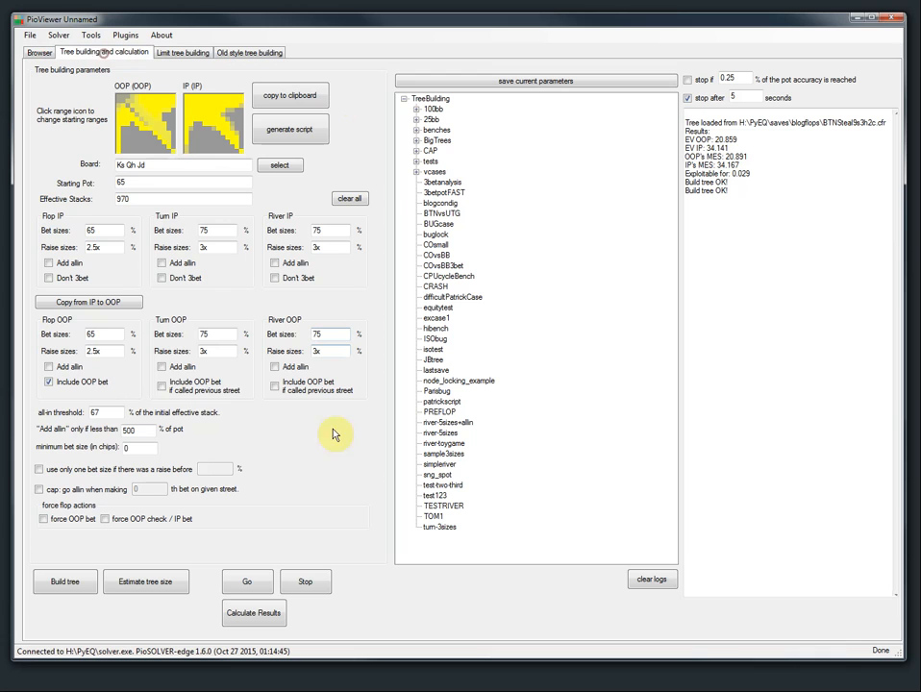
click(162, 385)
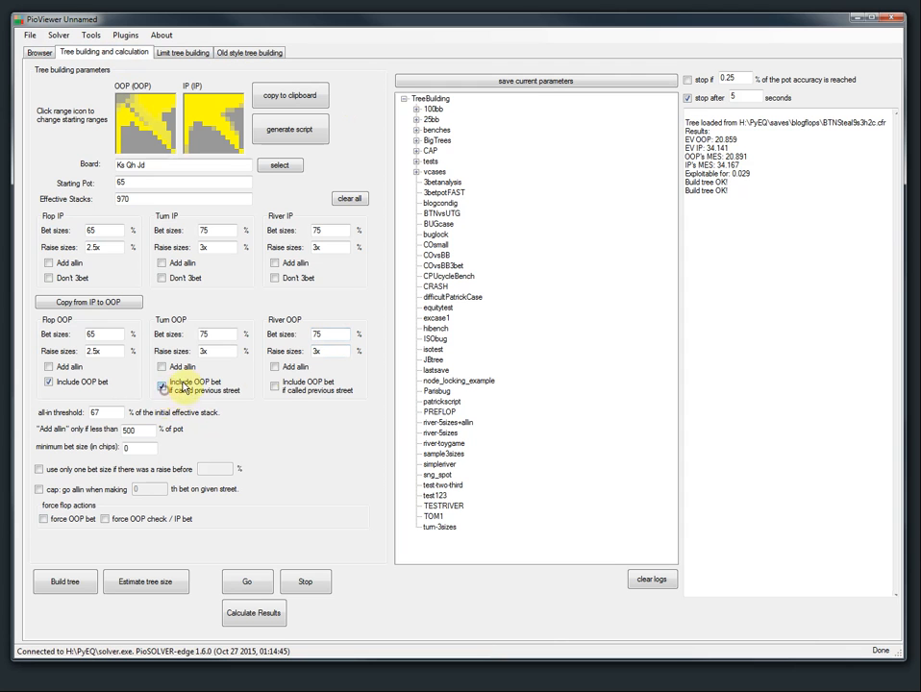
click(274, 387)
click(65, 581)
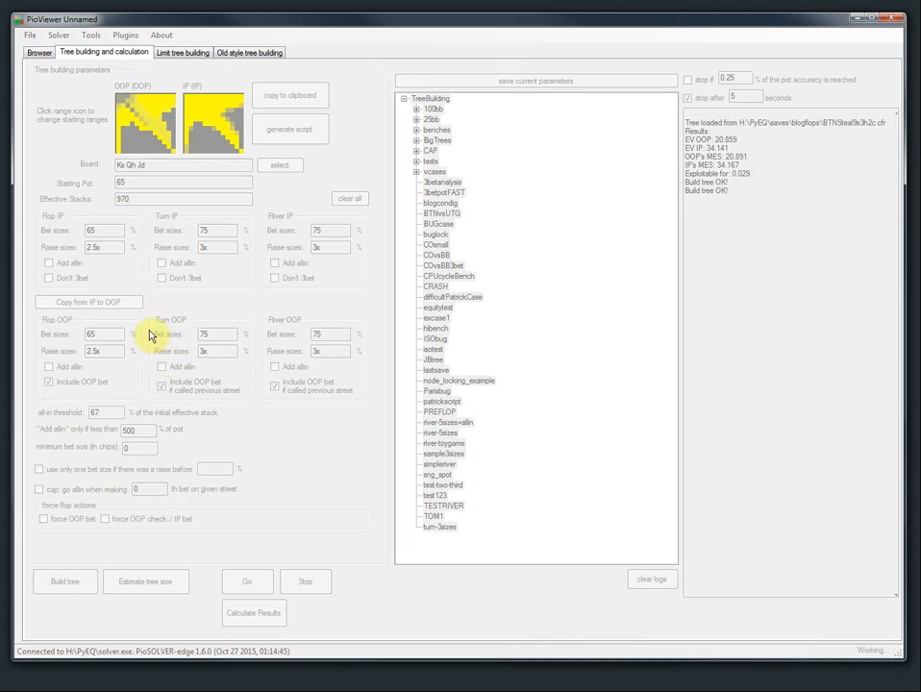
Check OOP's 3 of diamonds turn options in the rebuilt tree after a flop check, bet 42 and call.
click(36, 52)
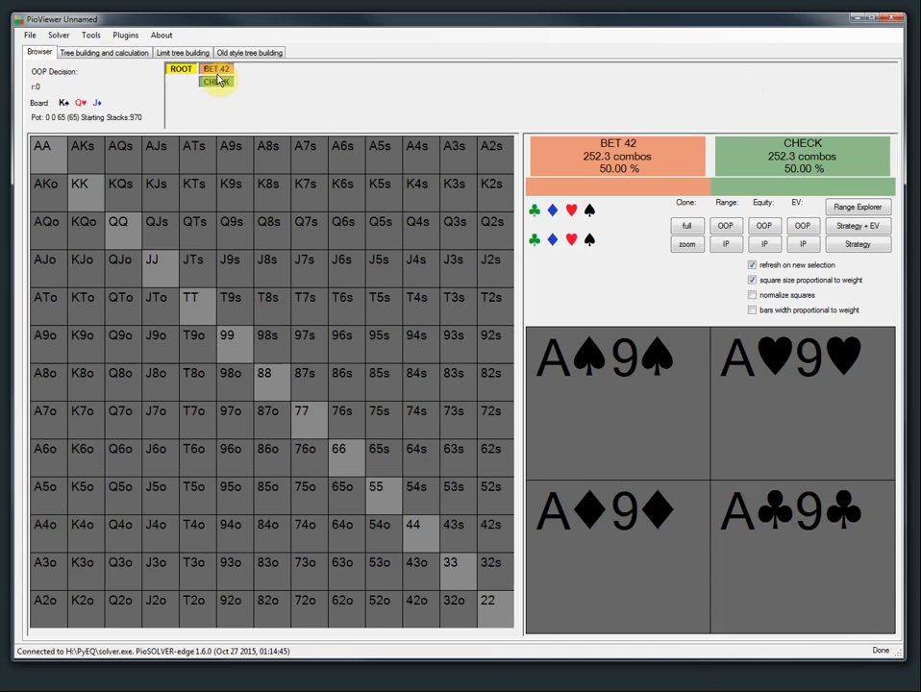
click(221, 82)
click(254, 68)
click(289, 82)
click(344, 85)
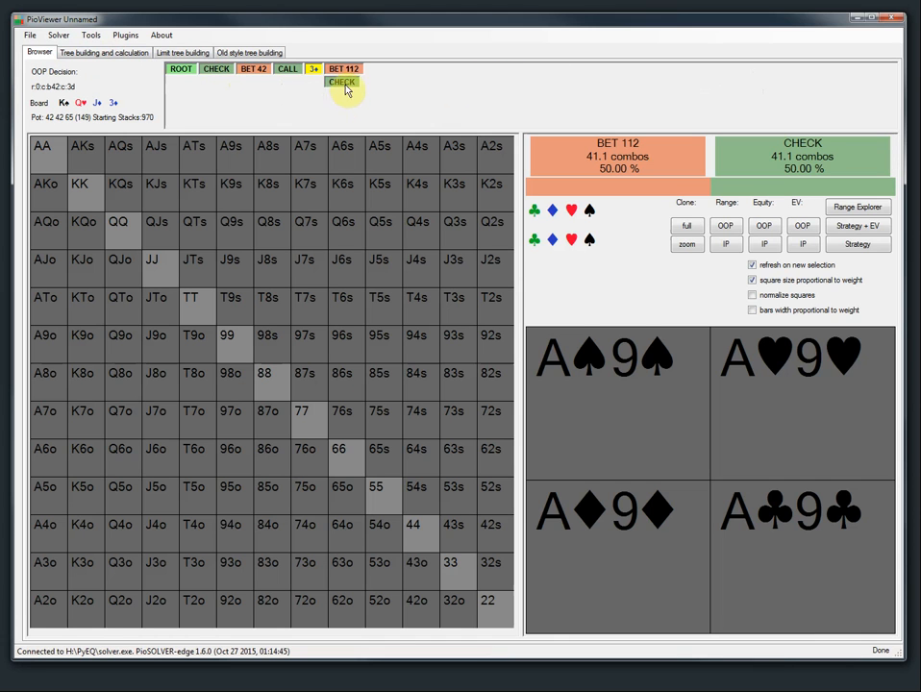
Estimate the tree size with the OOP flop bet included, and dismiss the result.
click(106, 53)
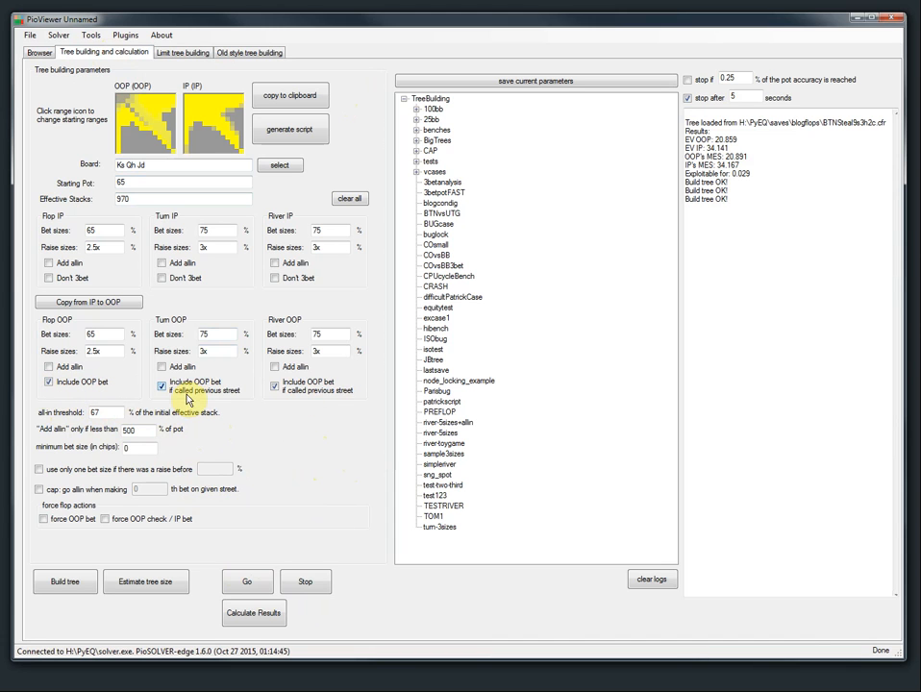
click(159, 581)
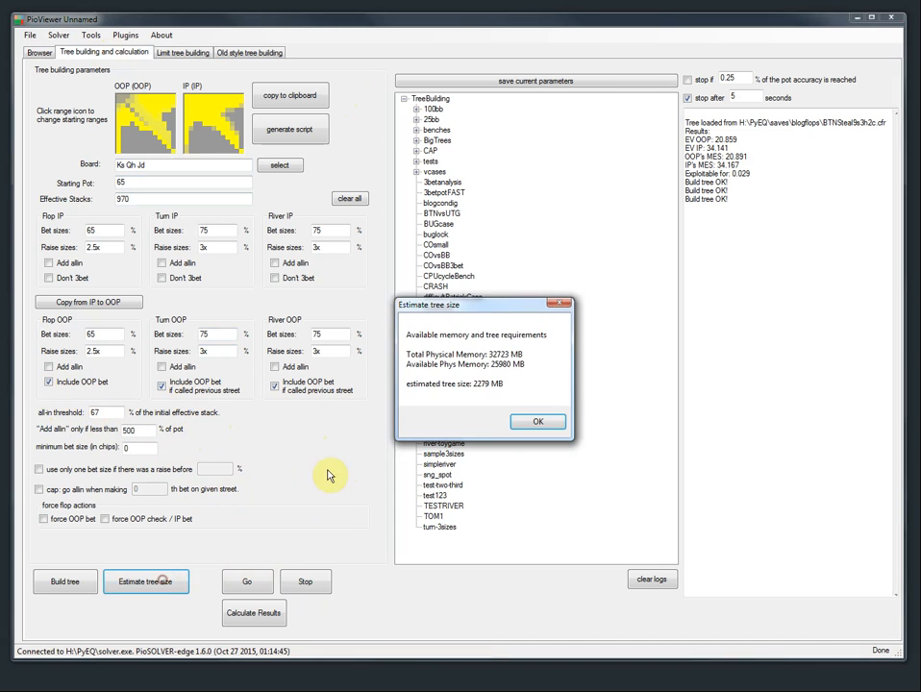
drag(485, 304, 255, 294)
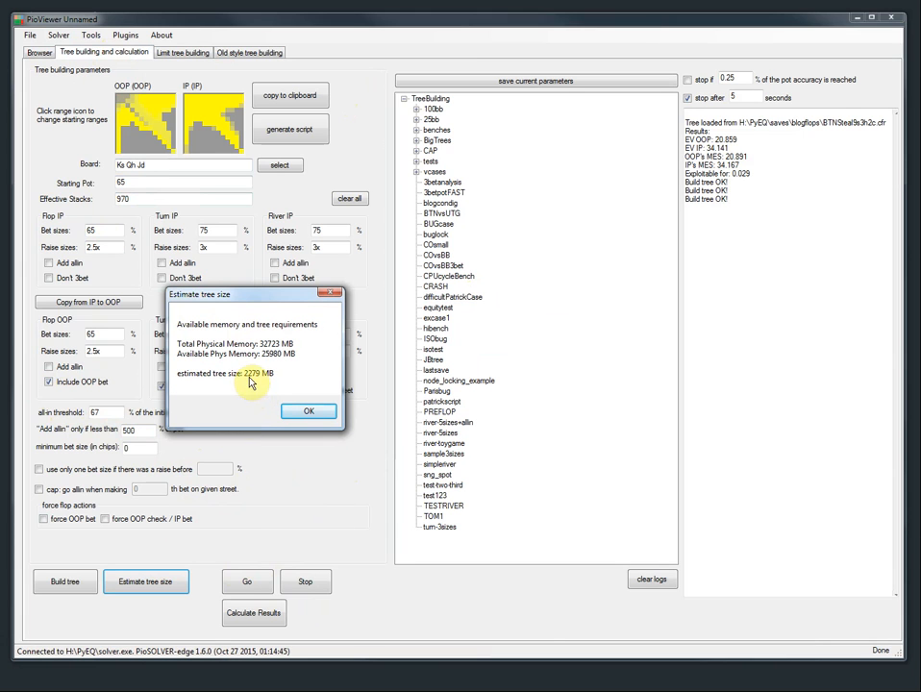
click(294, 410)
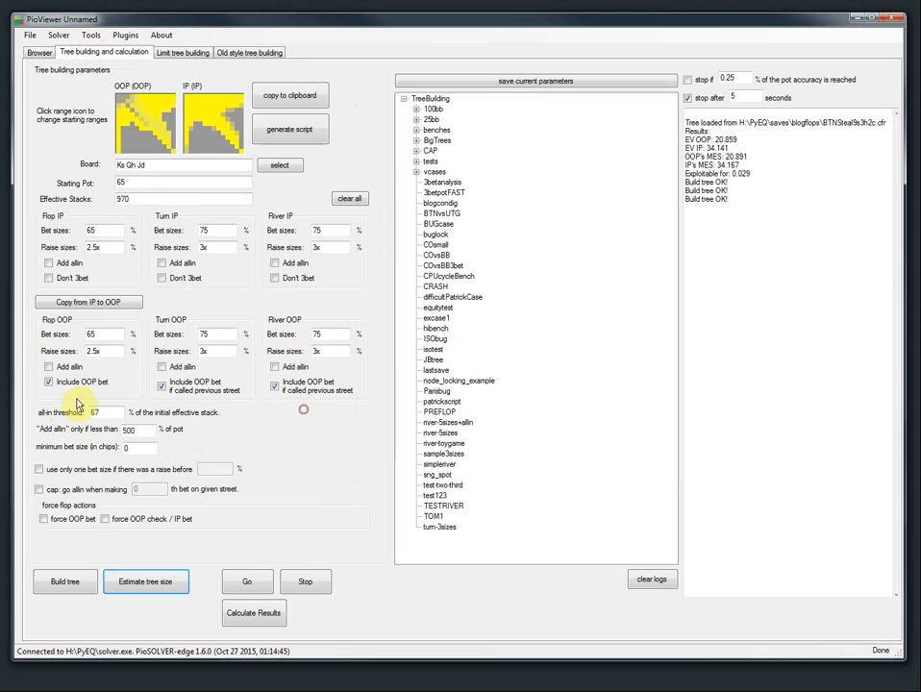
Exclude the OOP bet on the flop and estimate the tree size again.
click(58, 381)
click(163, 574)
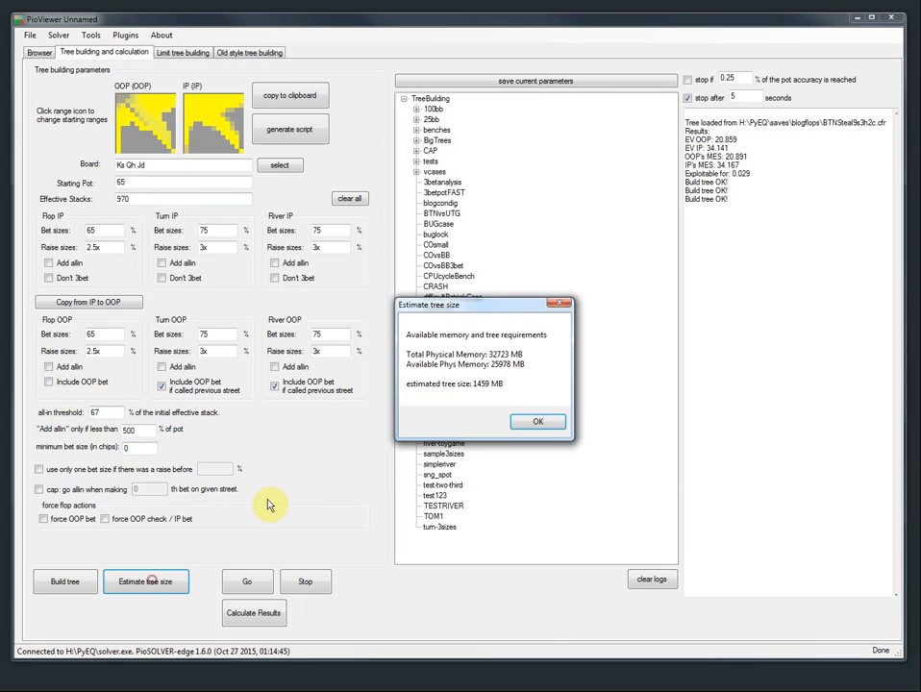
drag(470, 309, 214, 317)
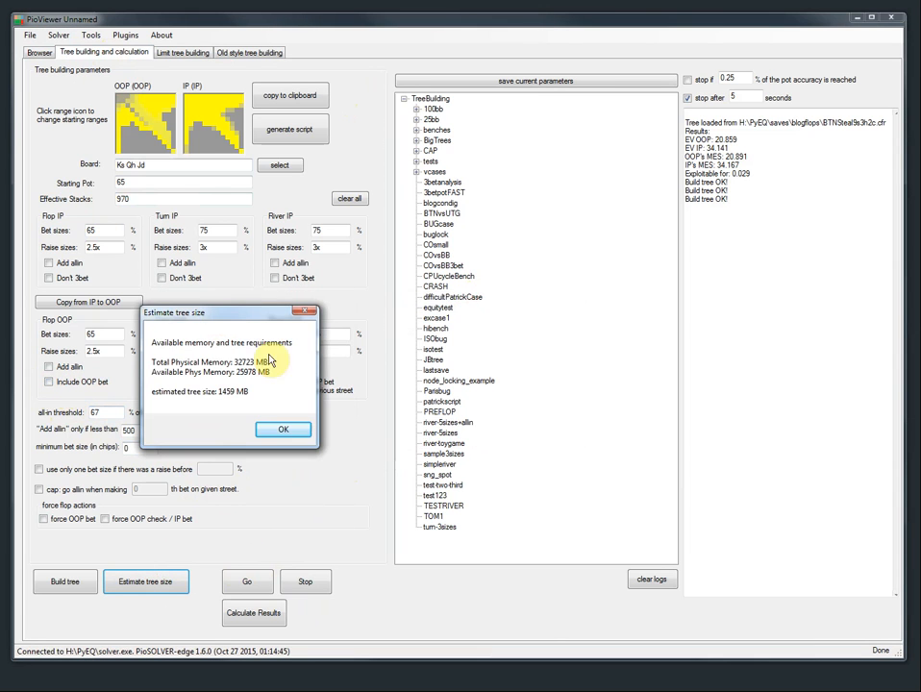
click(286, 430)
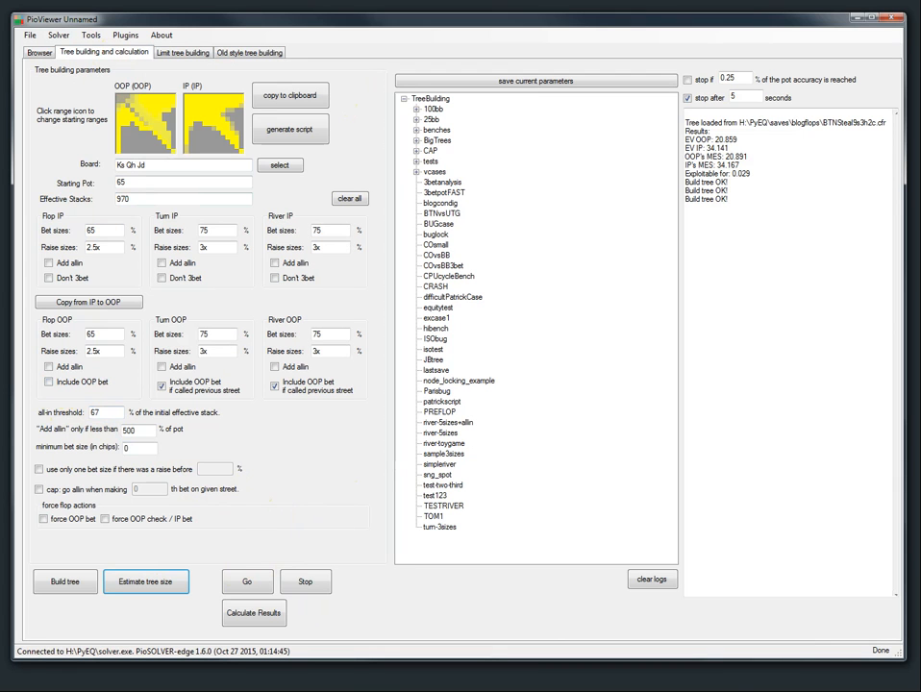
View IP's flop decision after an OOP check in the tree, and return to the tree building parameters.
click(40, 55)
click(217, 70)
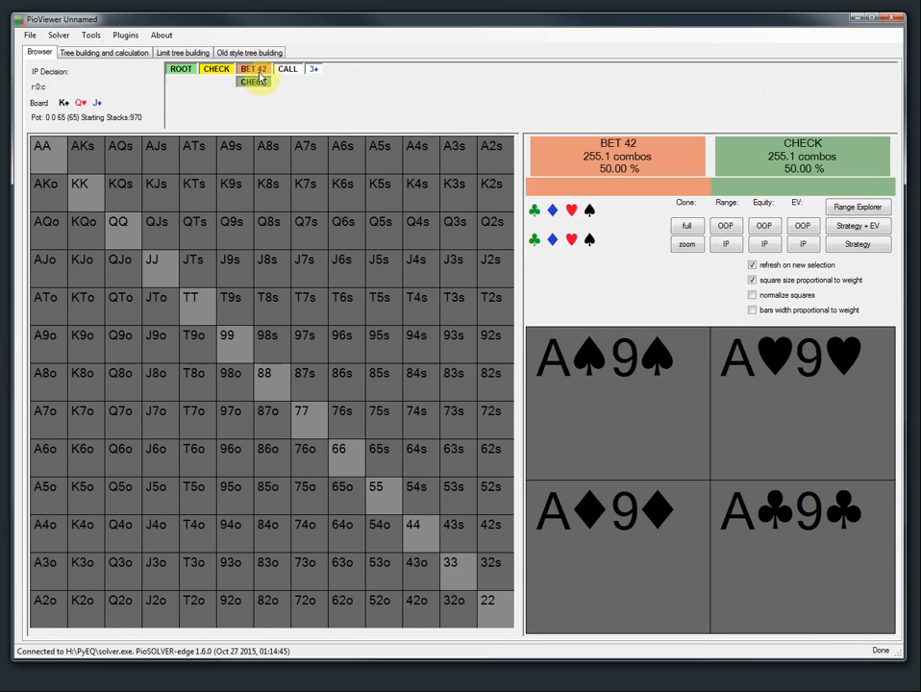
click(92, 53)
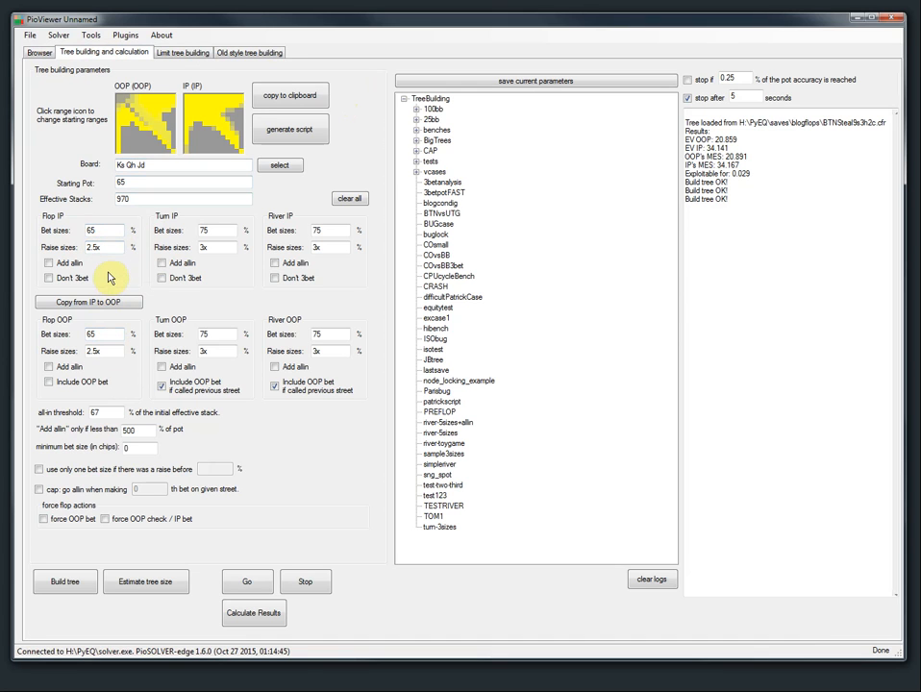
Set IP's flop bet sizes to 65, 100, rebuild the tree and check IP's flop options after an OOP check.
click(101, 229)
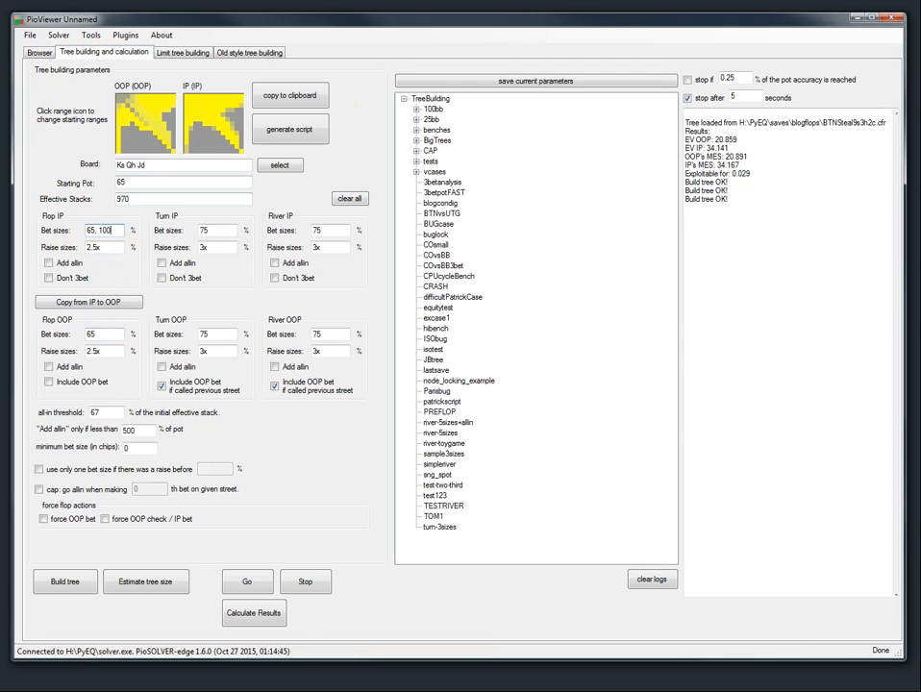
click(67, 577)
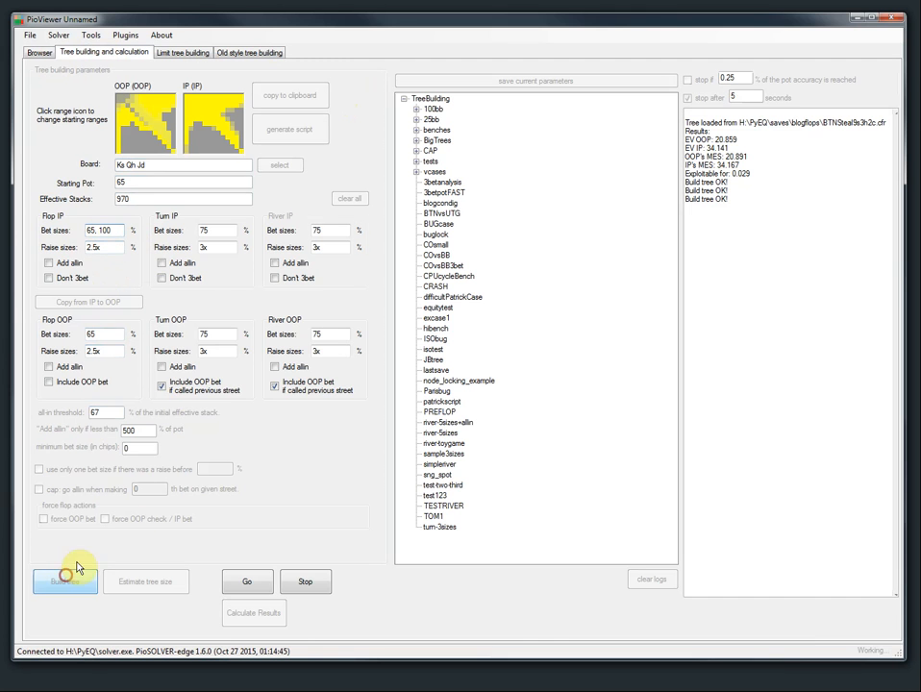
click(34, 54)
click(218, 70)
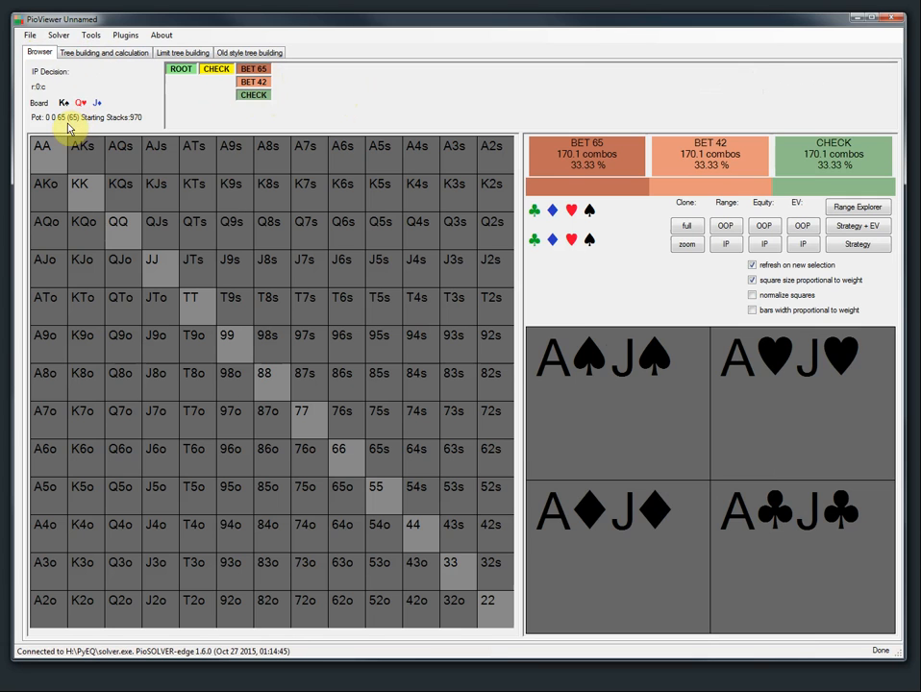
click(66, 53)
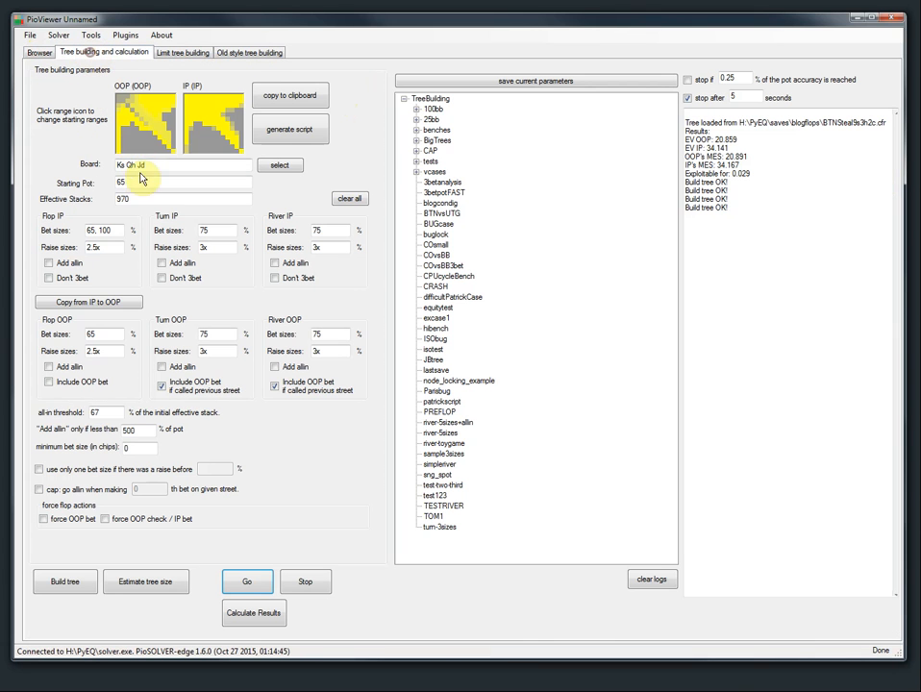
Set IP's turn bet sizes to 75, 150 and rebuild the tree.
click(218, 231)
text(, 150)
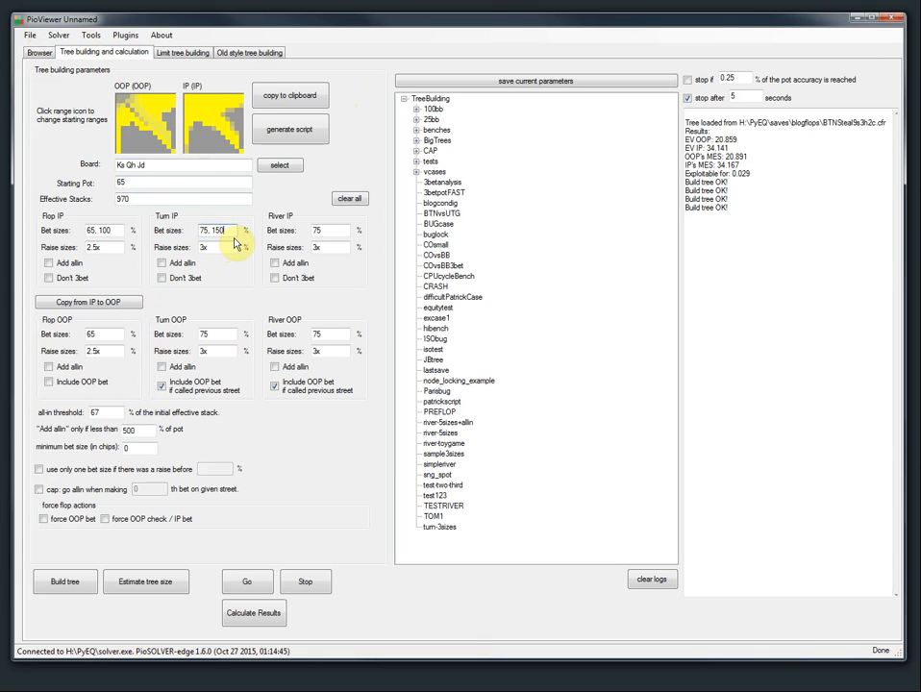
click(66, 579)
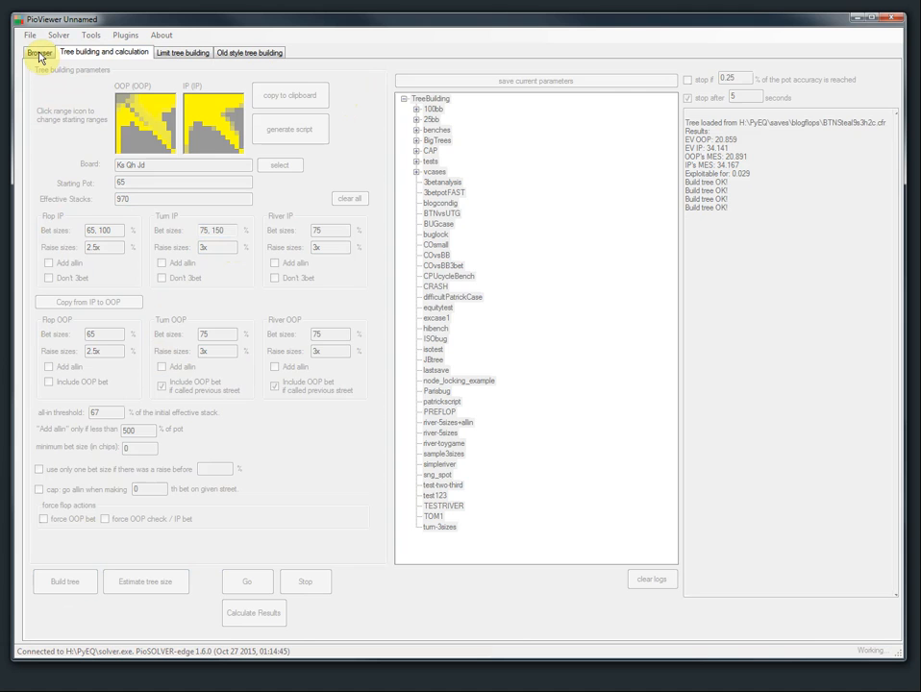
Check IP's 3 of diamonds turn options after a flop check, bet 42, call and an OOP turn check.
click(40, 54)
click(216, 69)
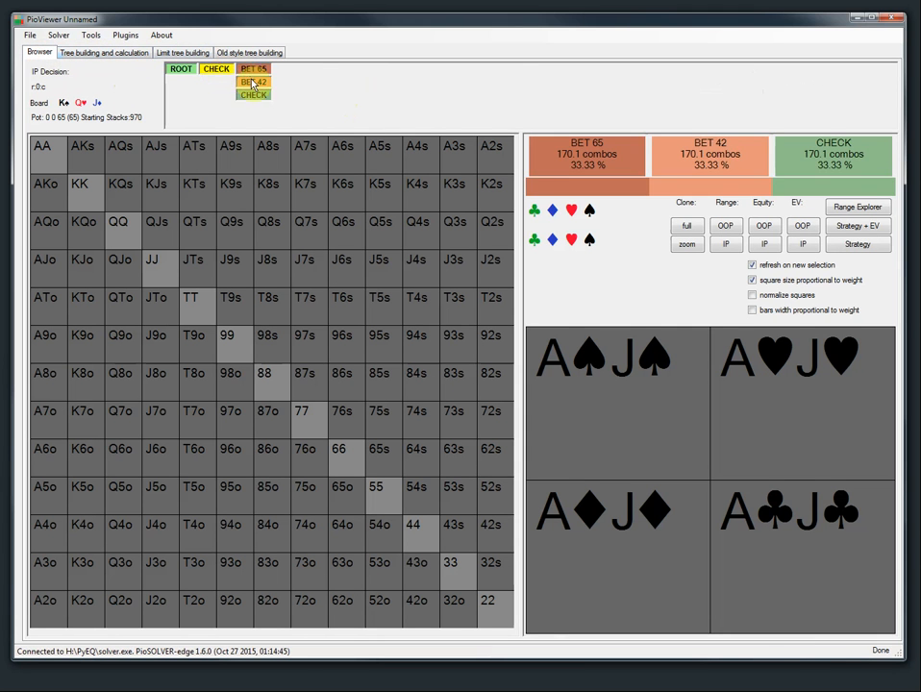
click(250, 83)
click(288, 82)
click(331, 80)
click(341, 83)
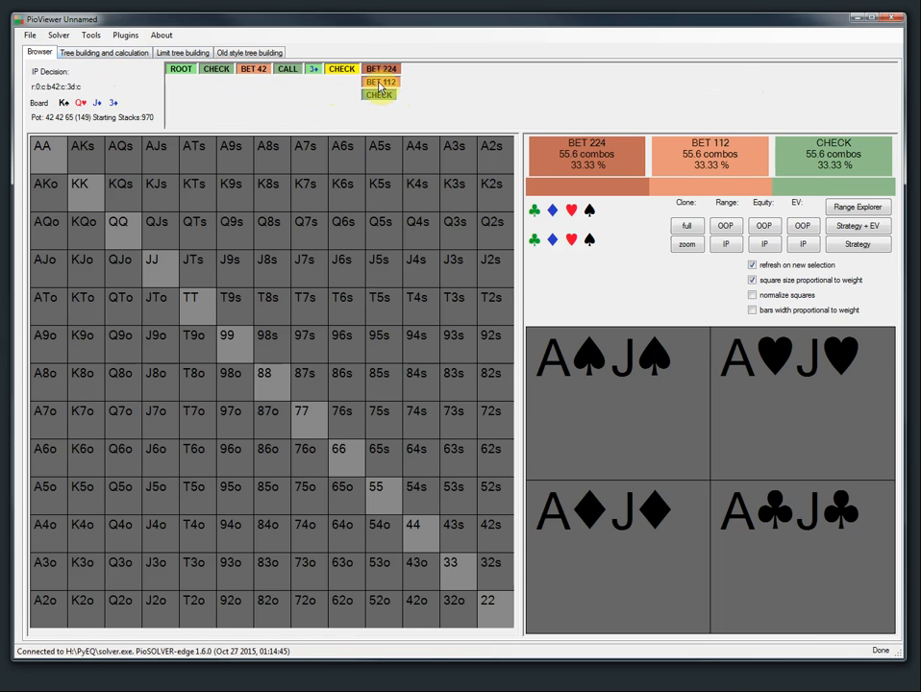
click(179, 69)
click(108, 50)
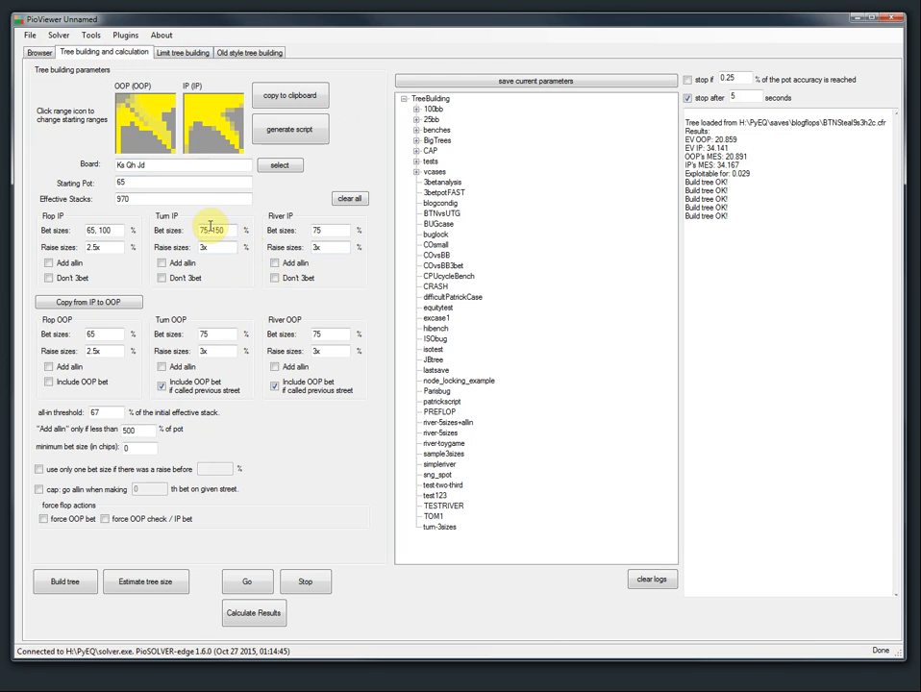
Reduce IP's bet sizes to 65 on the flop and 75 on the turn, and estimate the tree size.
drag(208, 231, 288, 235)
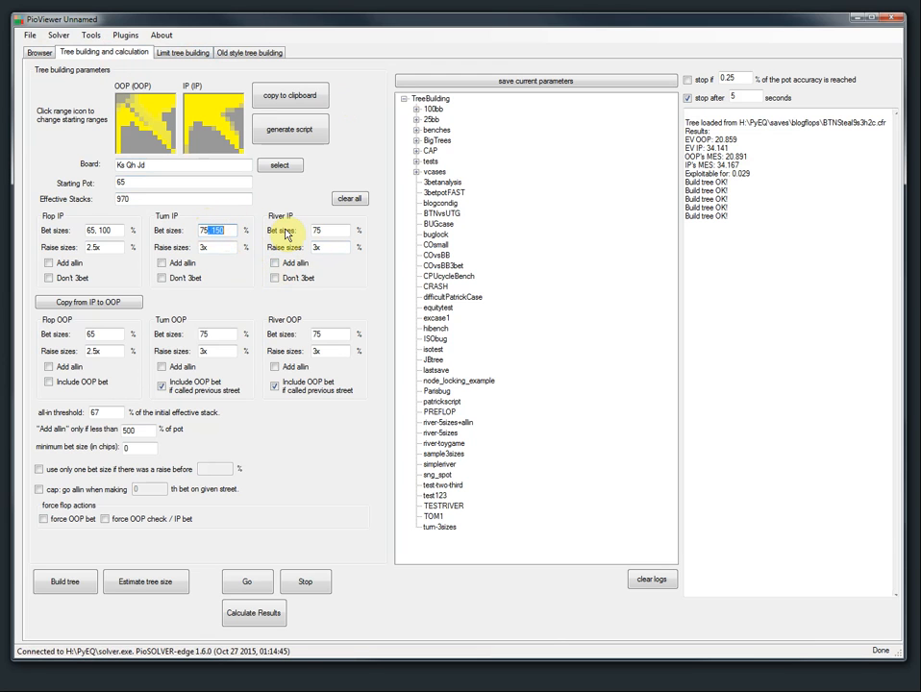
drag(96, 231, 134, 246)
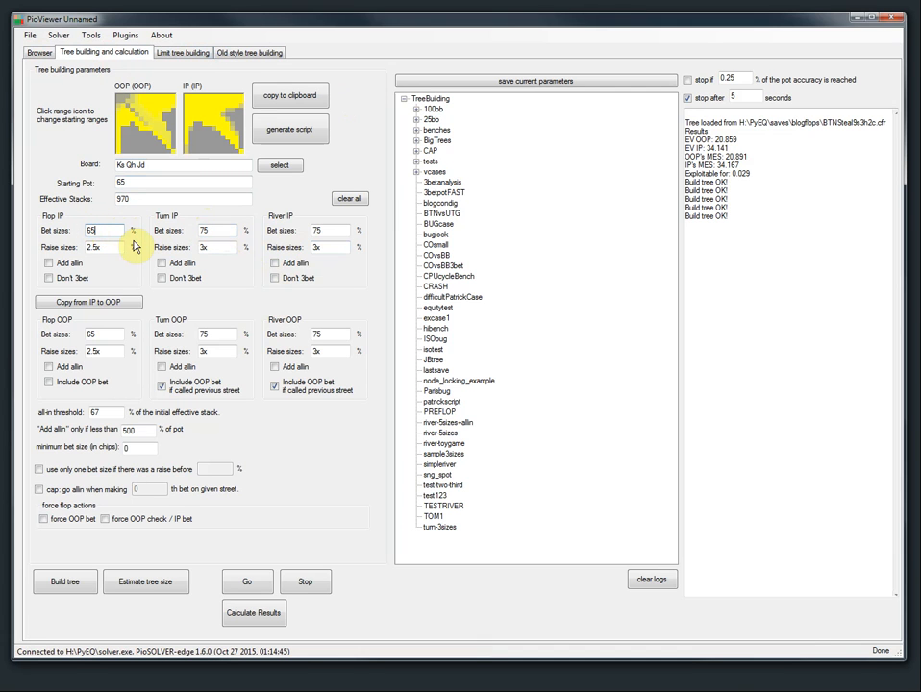
click(168, 582)
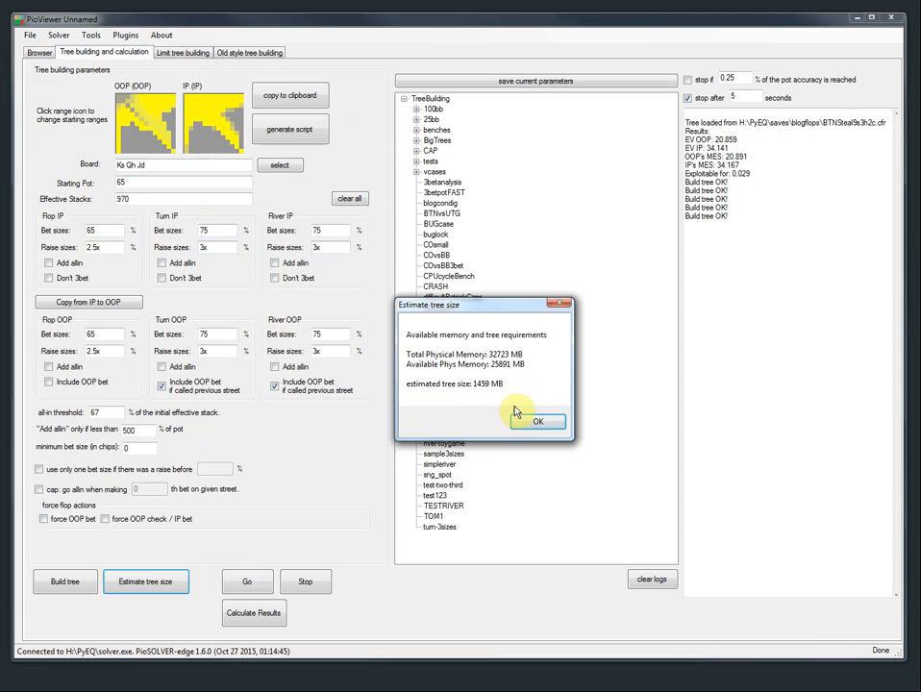
click(533, 421)
Set IP's flop bet sizes to 65, 100, estimate the tree size and dismiss the result.
click(105, 232)
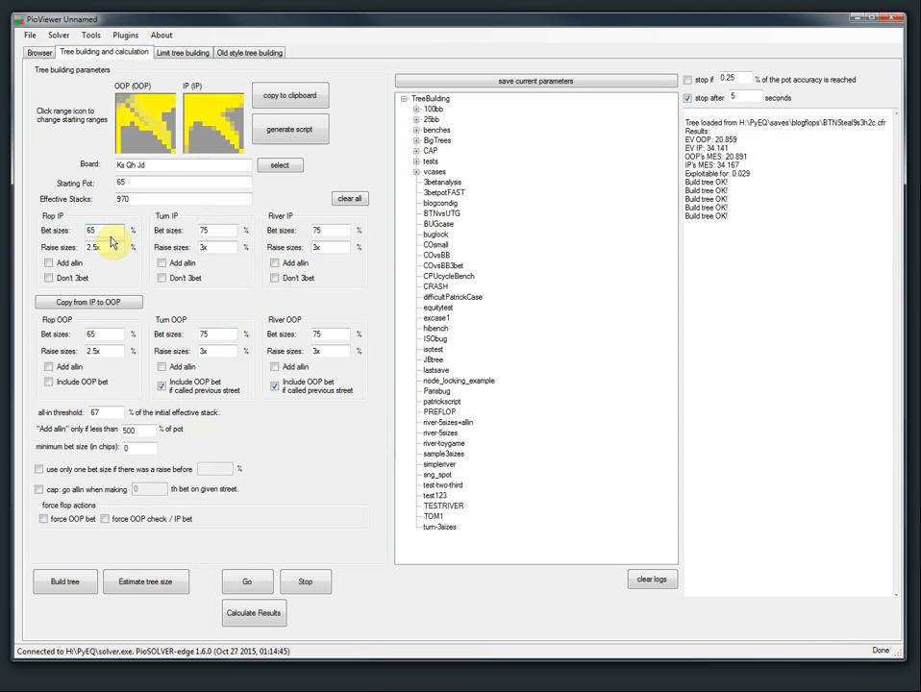
text(, 100)
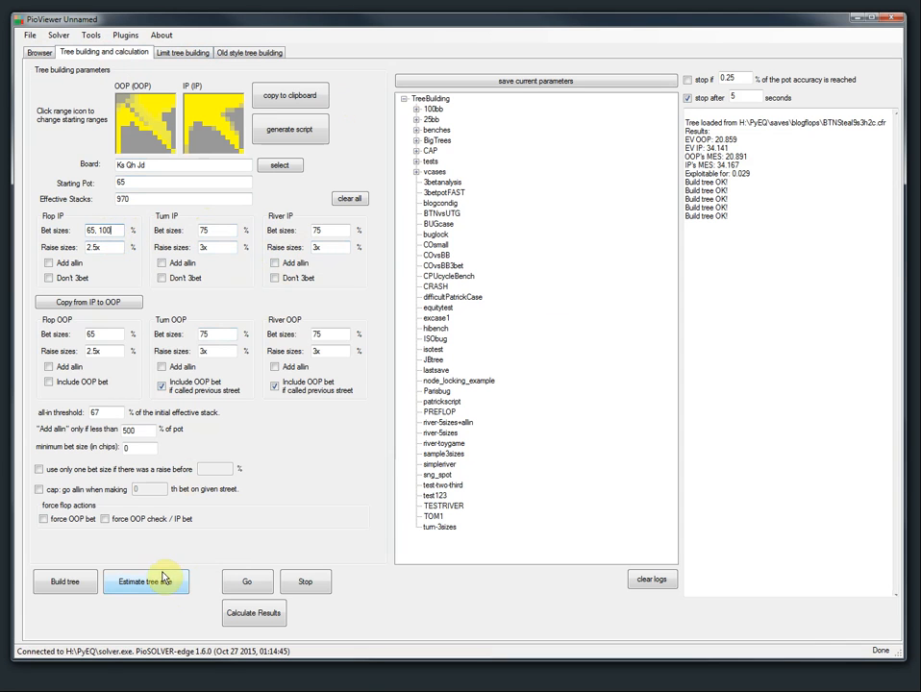
click(183, 580)
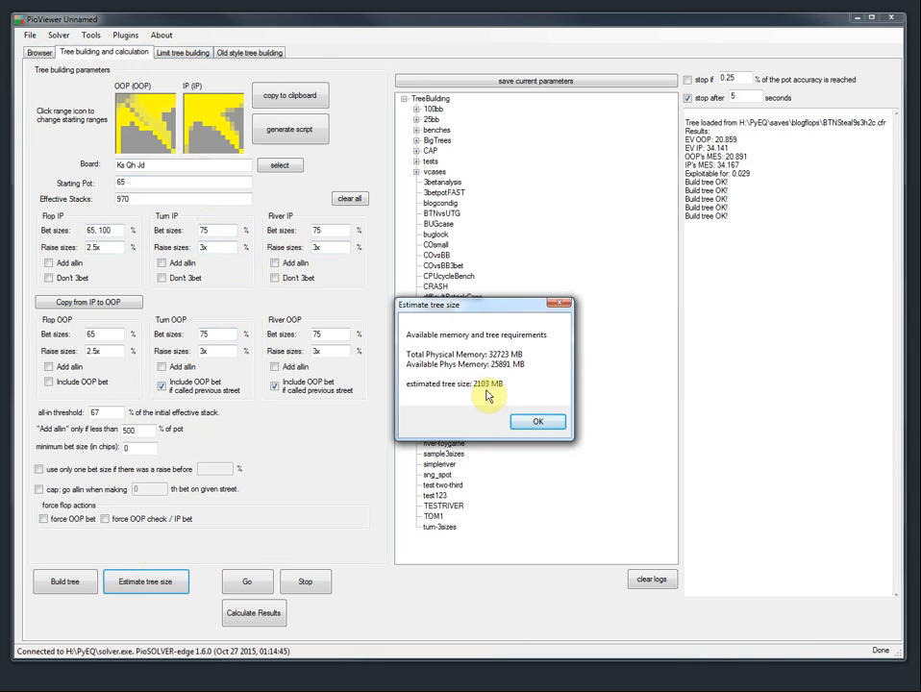
click(535, 423)
Add a 150% turn bet size for IP alongside 75, and estimate the tree size again.
double_click(227, 230)
text(, 150)
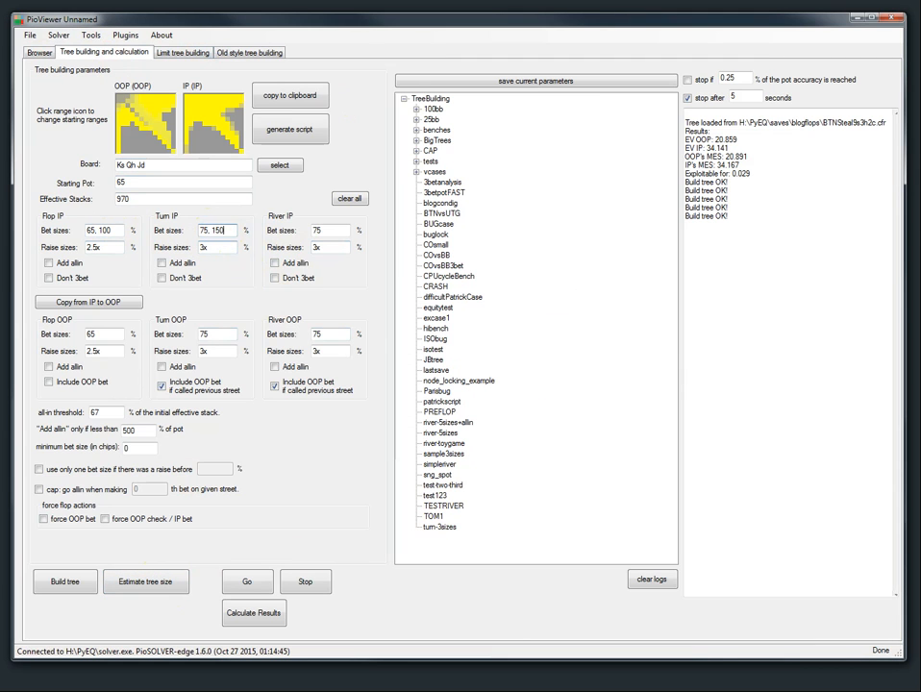
click(153, 584)
click(537, 422)
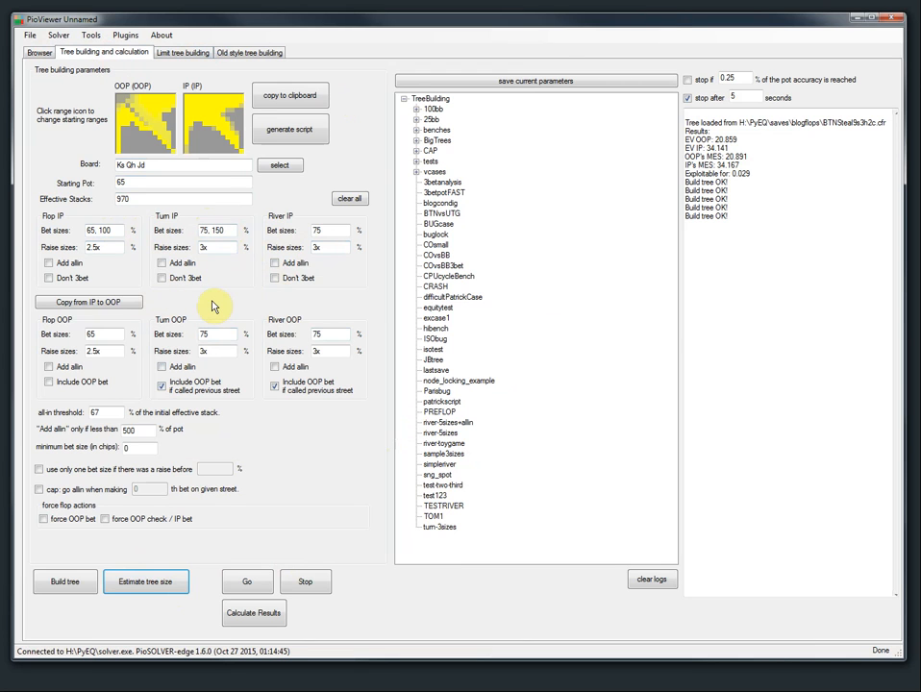
Set IP's flop bet sizes to 25 65 and turn bet size to 75, and estimate the tree size.
drag(96, 231, 135, 236)
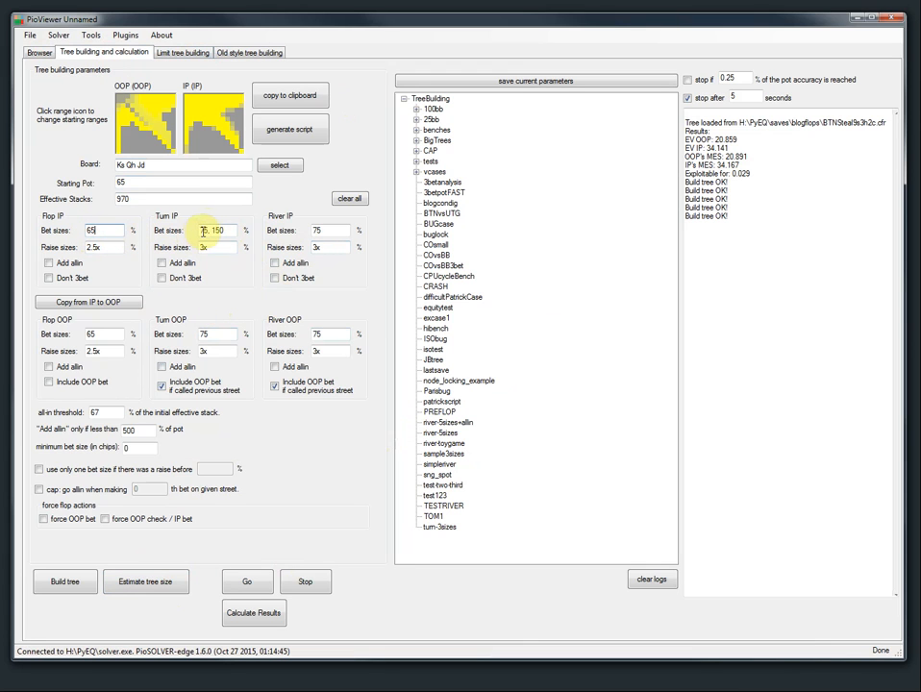
drag(208, 232, 264, 259)
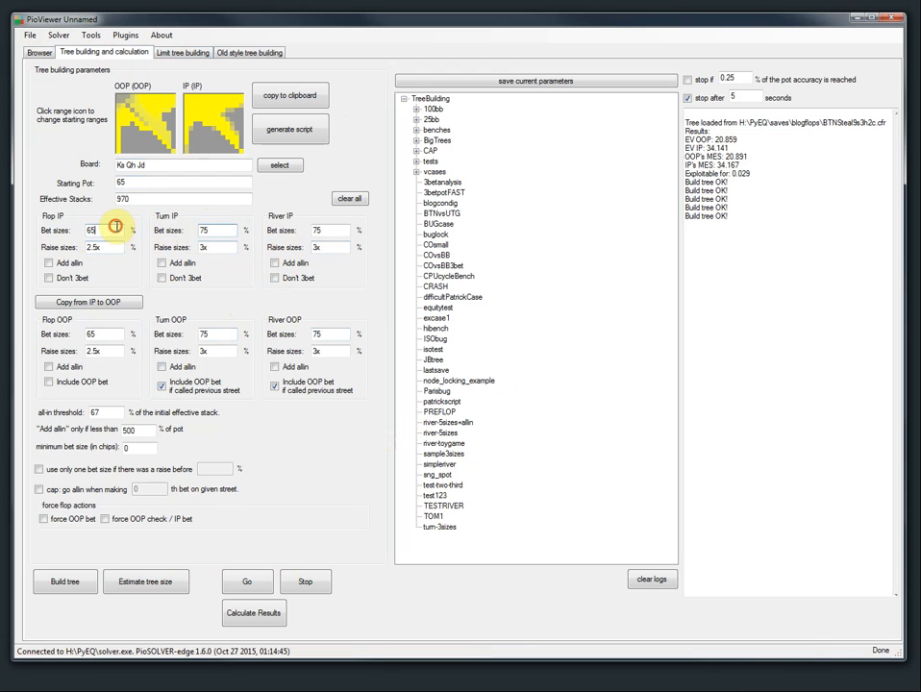
text(25)
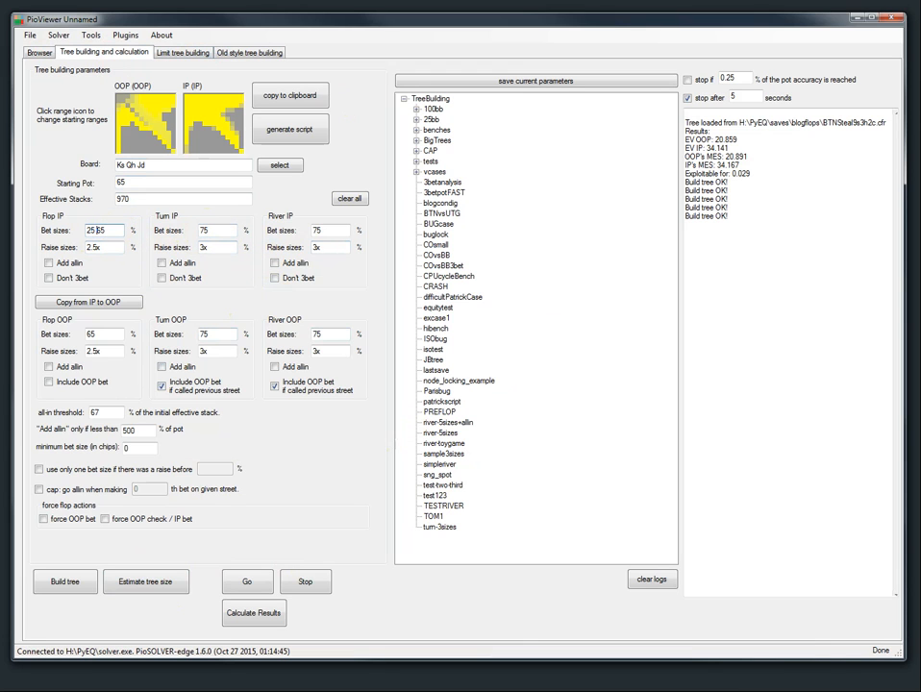
click(145, 581)
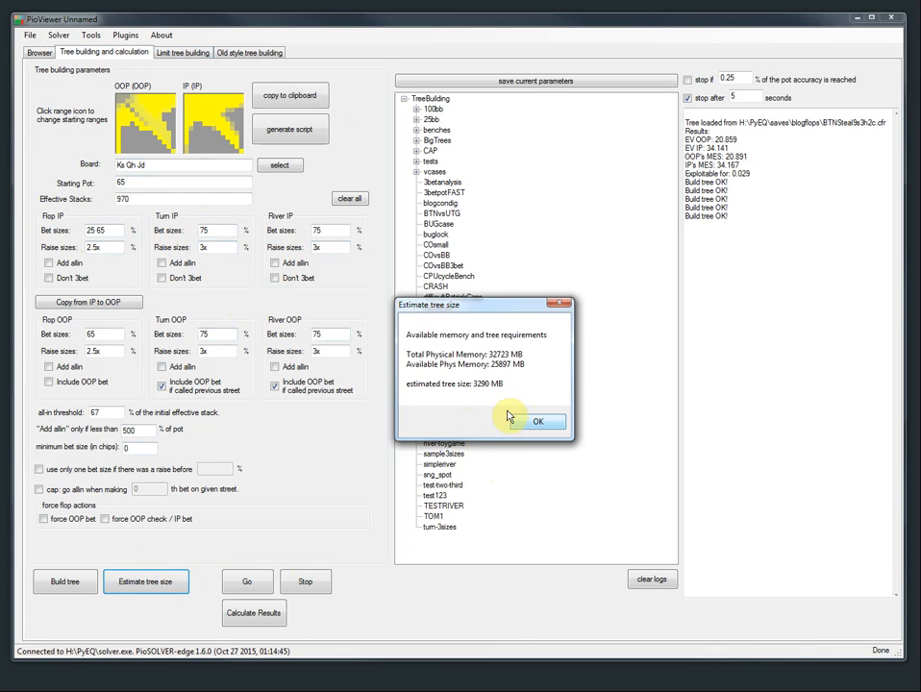
click(536, 424)
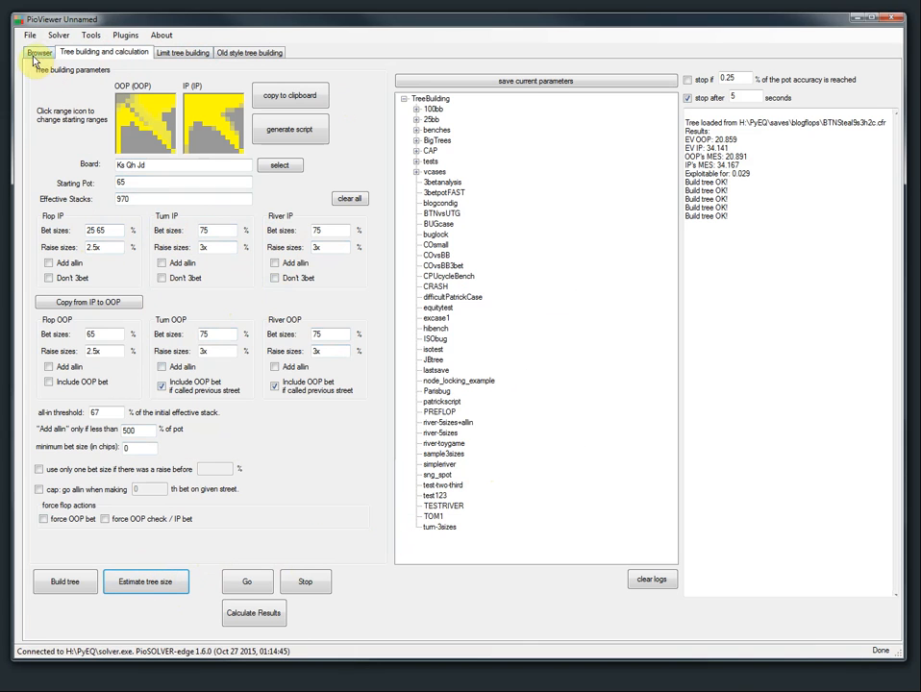
Build the tree with the 25 and 65 flop bet sizes for IP.
click(38, 54)
click(62, 52)
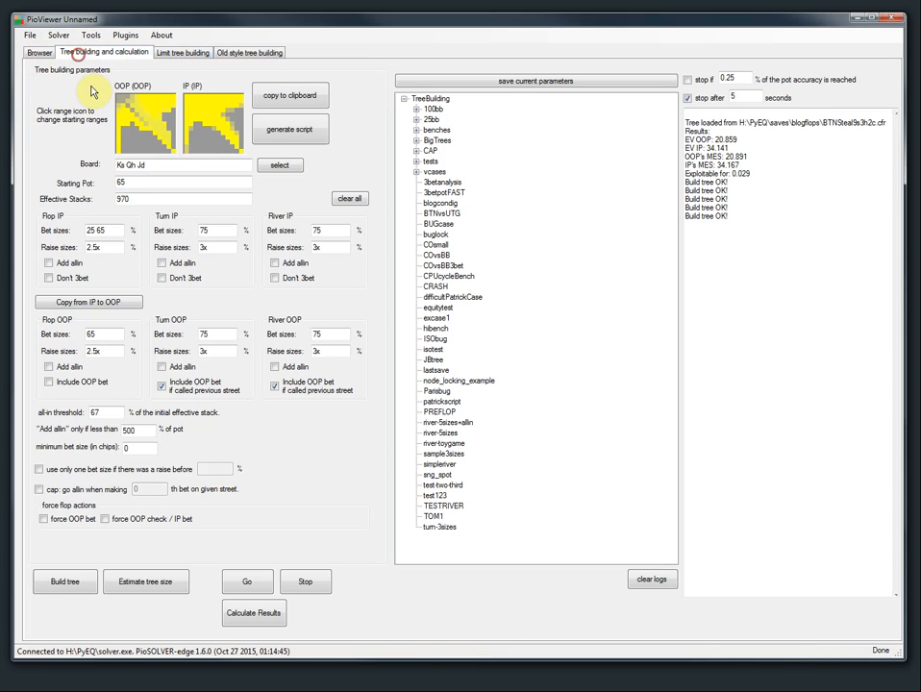
click(58, 584)
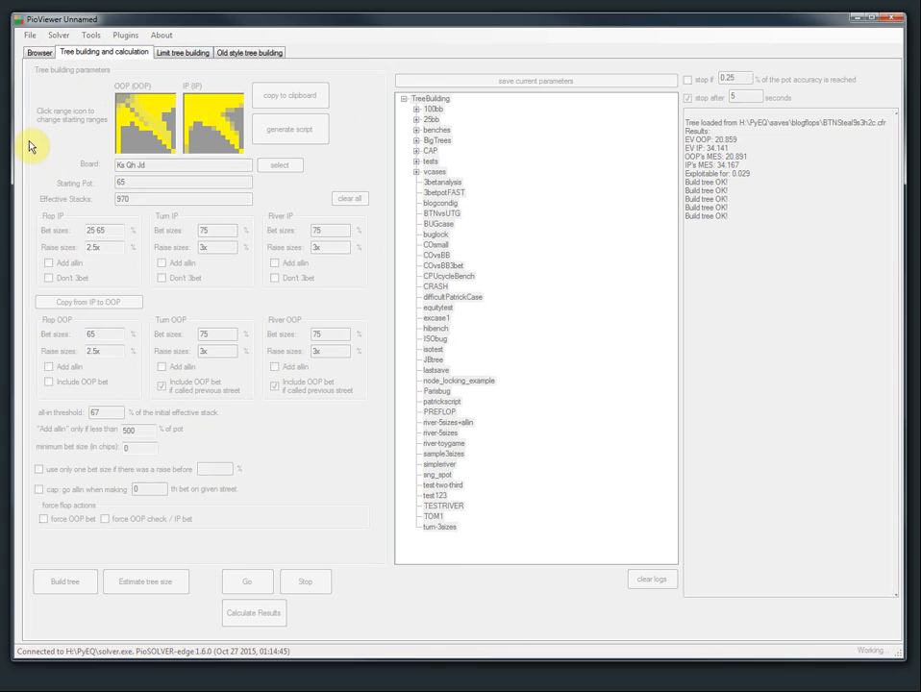
Follow the flop raising line after an OOP check and IP bet 16 through raise 333, and return to the tree building parameters.
click(38, 55)
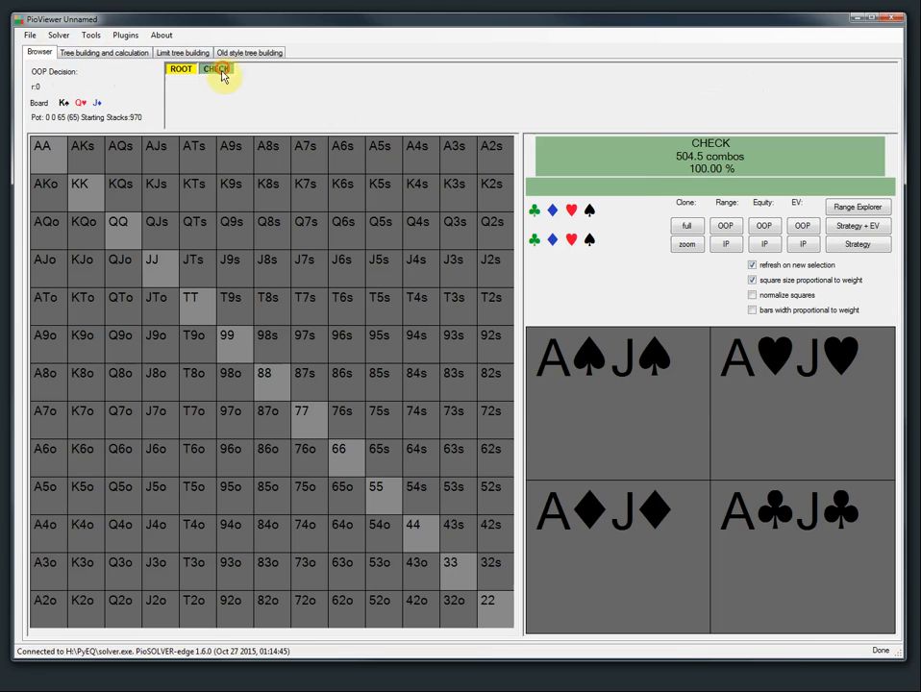
click(218, 70)
click(254, 83)
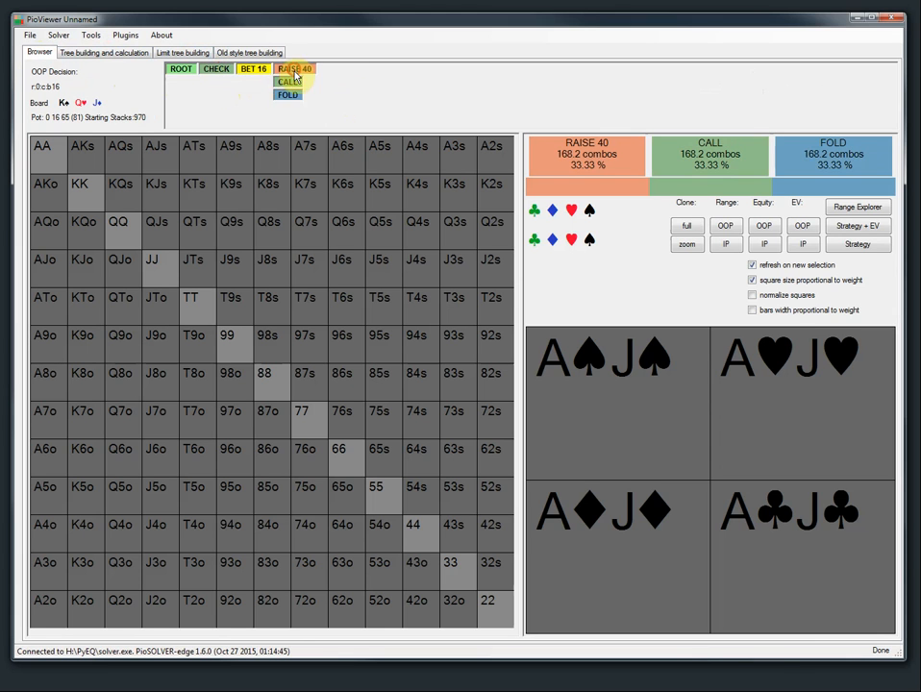
click(288, 70)
click(342, 71)
click(386, 69)
click(436, 70)
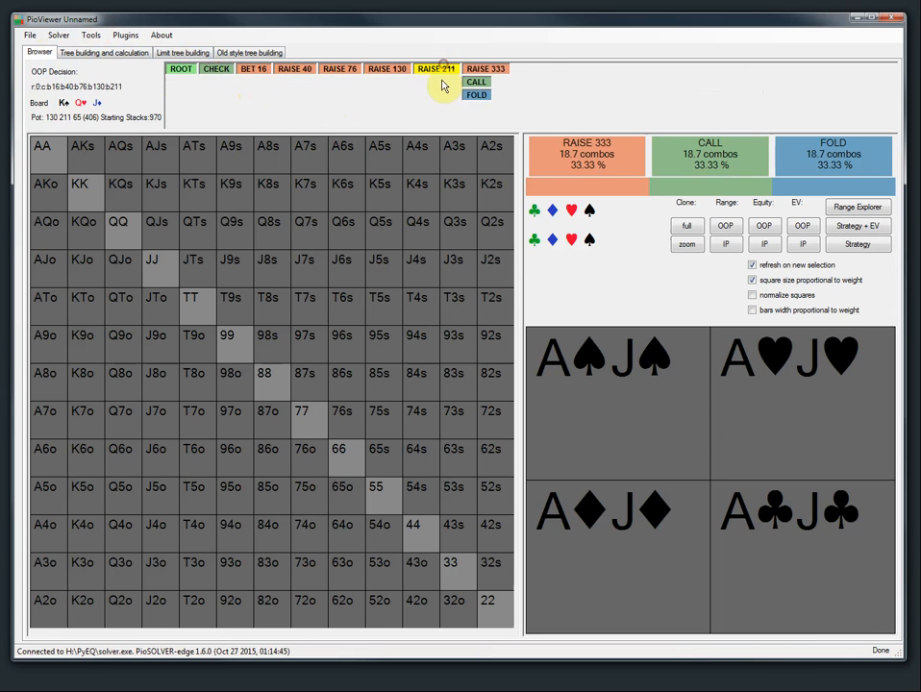
click(479, 71)
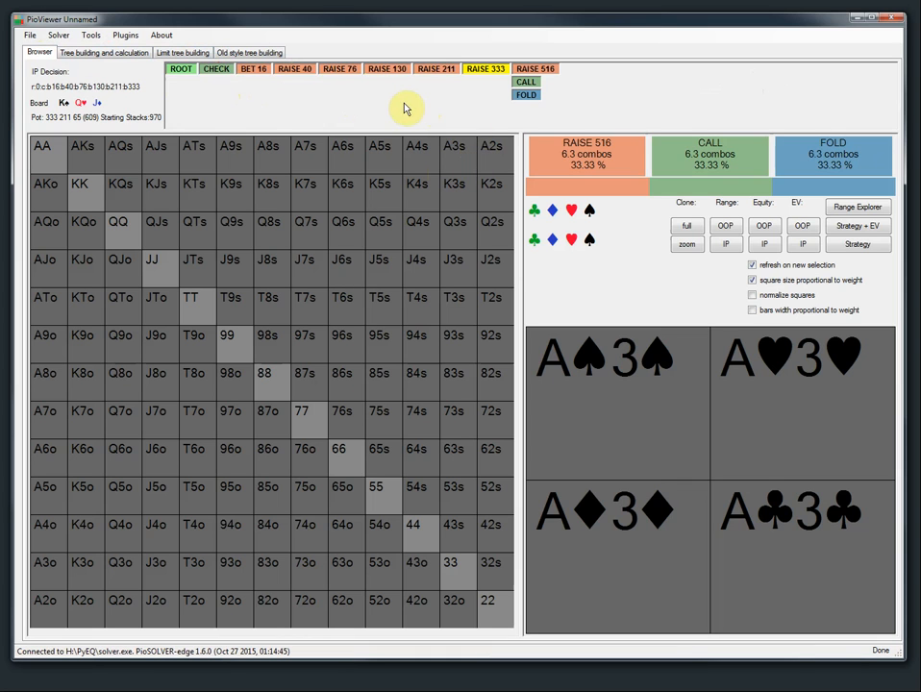
click(179, 71)
click(100, 56)
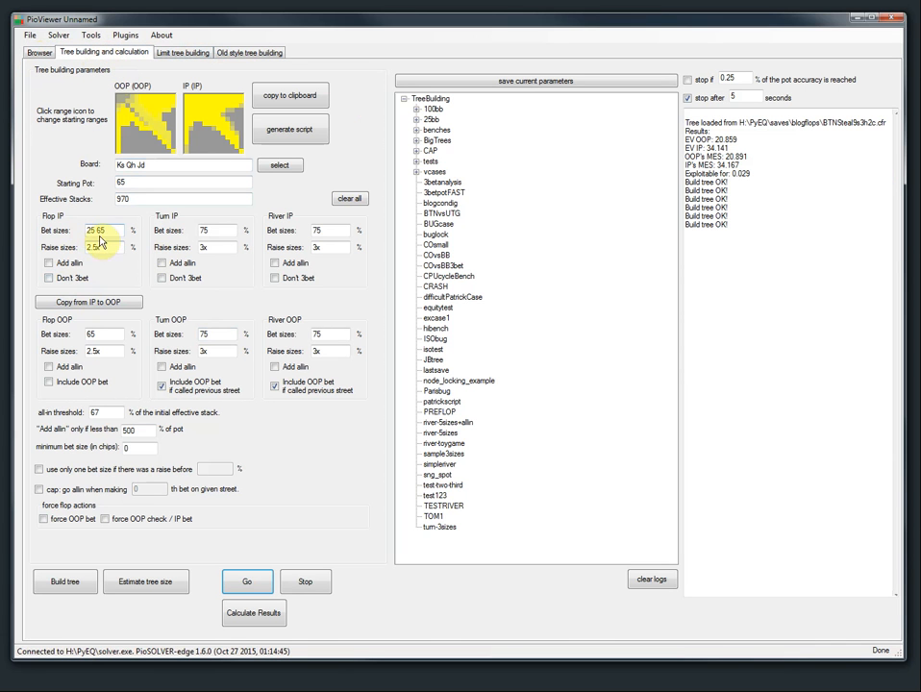
Enable the cap so that players go all-in when making the 4th bet on a street, and rebuild the tree.
click(39, 492)
click(139, 491)
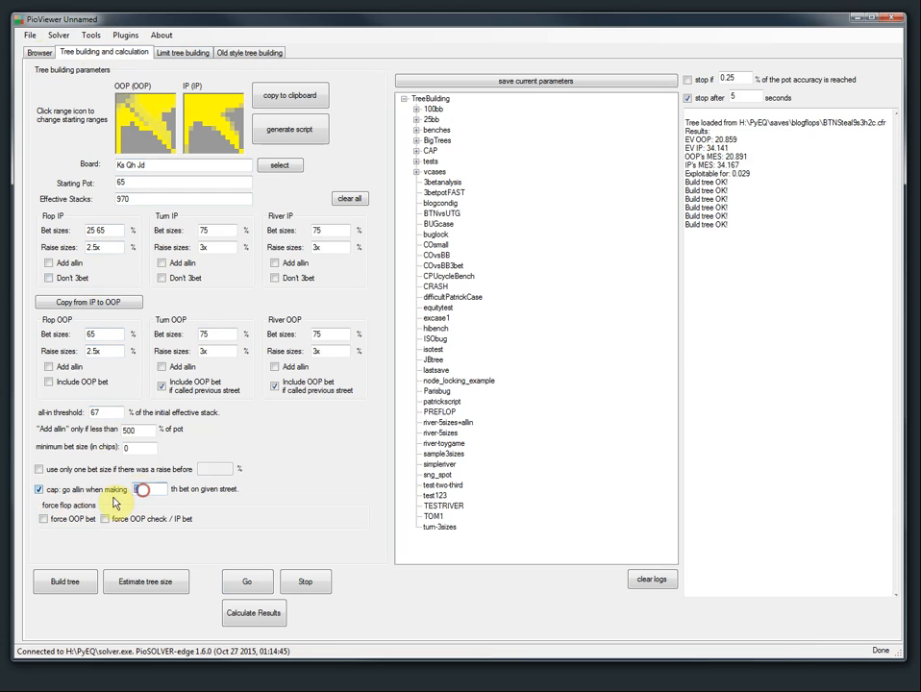
click(59, 591)
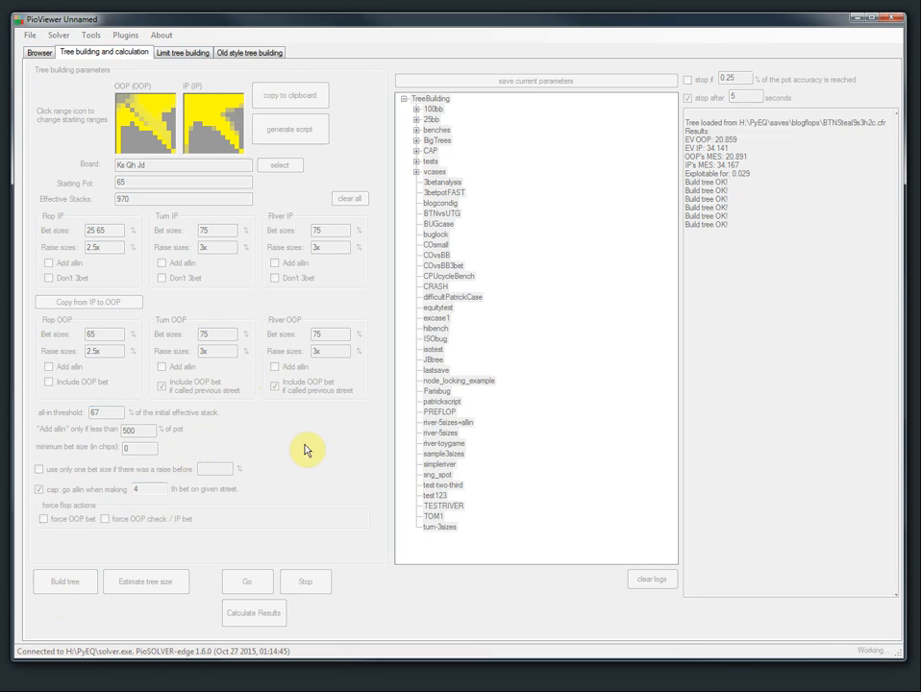
Follow the capped flop line of check, bet 16, raise 40 and raise 76, and return to the tree building parameters.
click(40, 51)
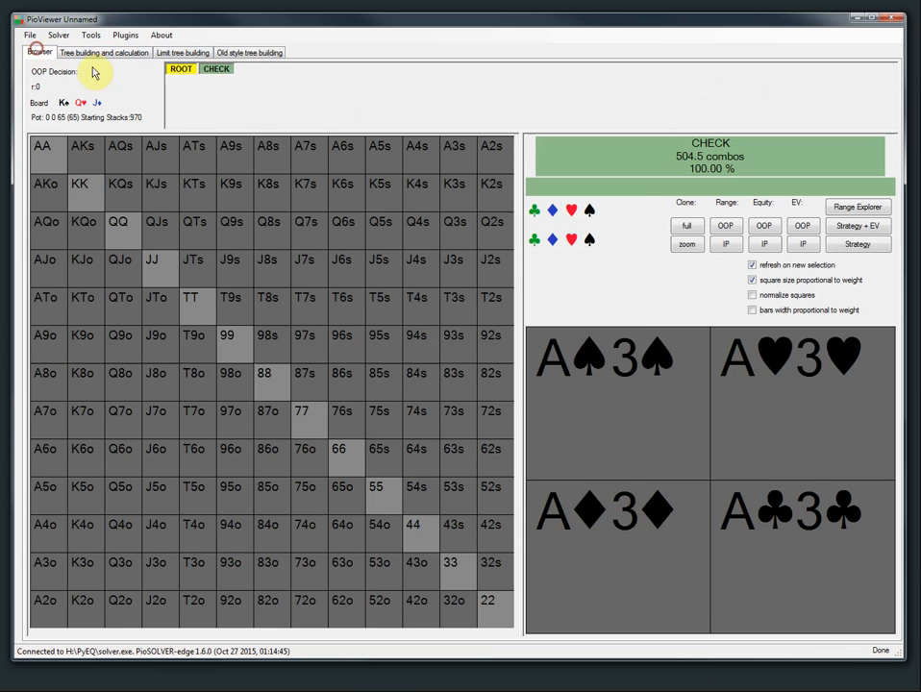
click(213, 71)
click(255, 82)
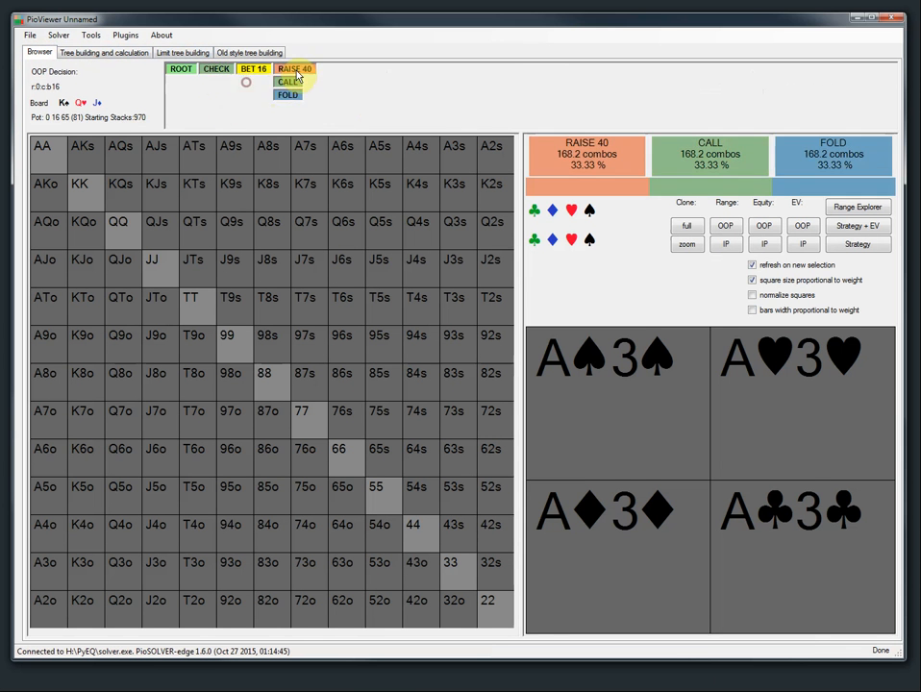
click(298, 71)
click(332, 71)
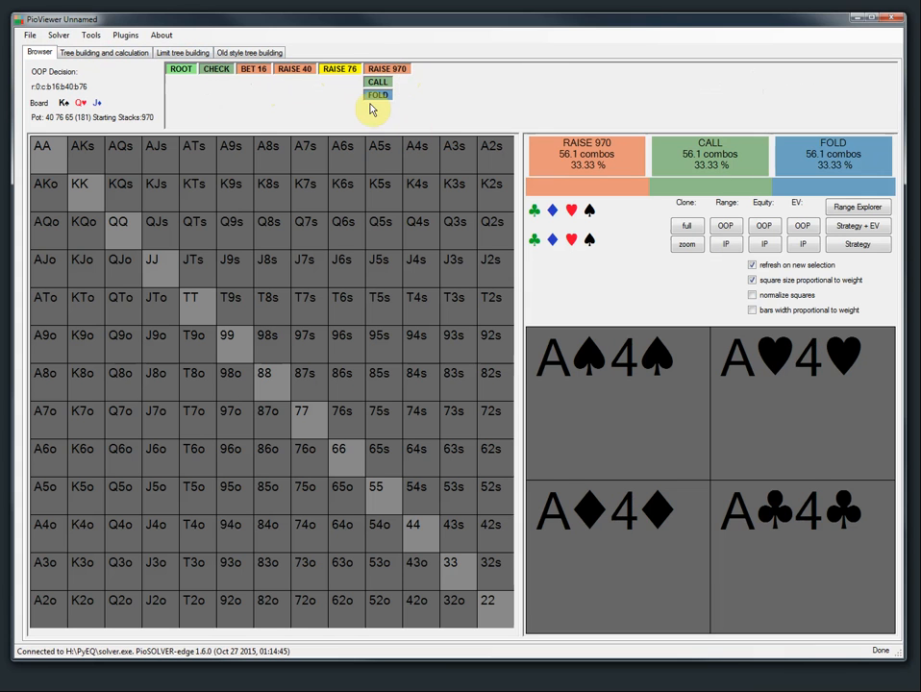
click(89, 53)
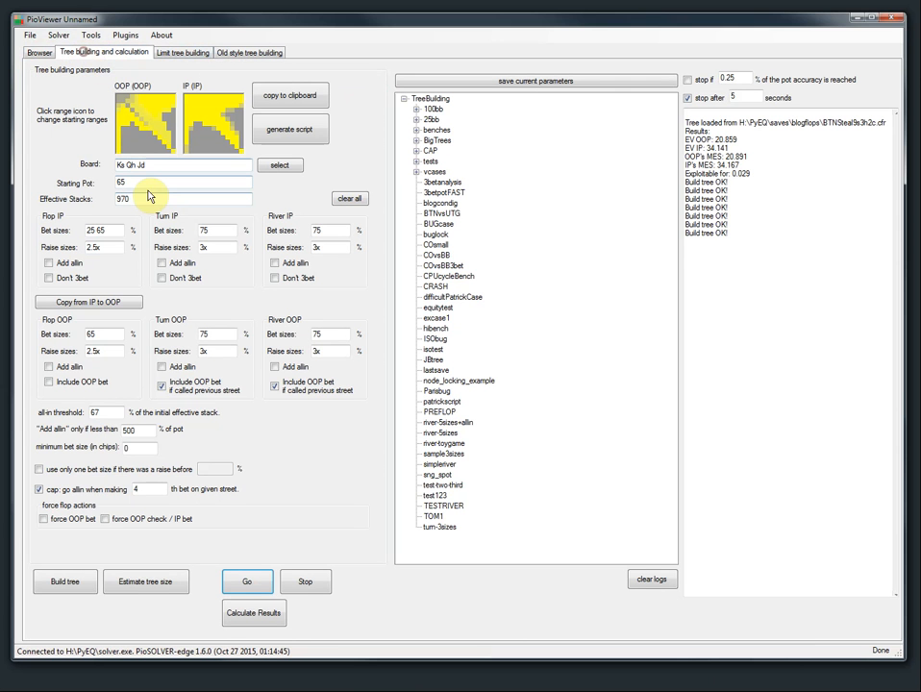
Estimate the memory size of the capped tree and dismiss the estimate.
click(143, 585)
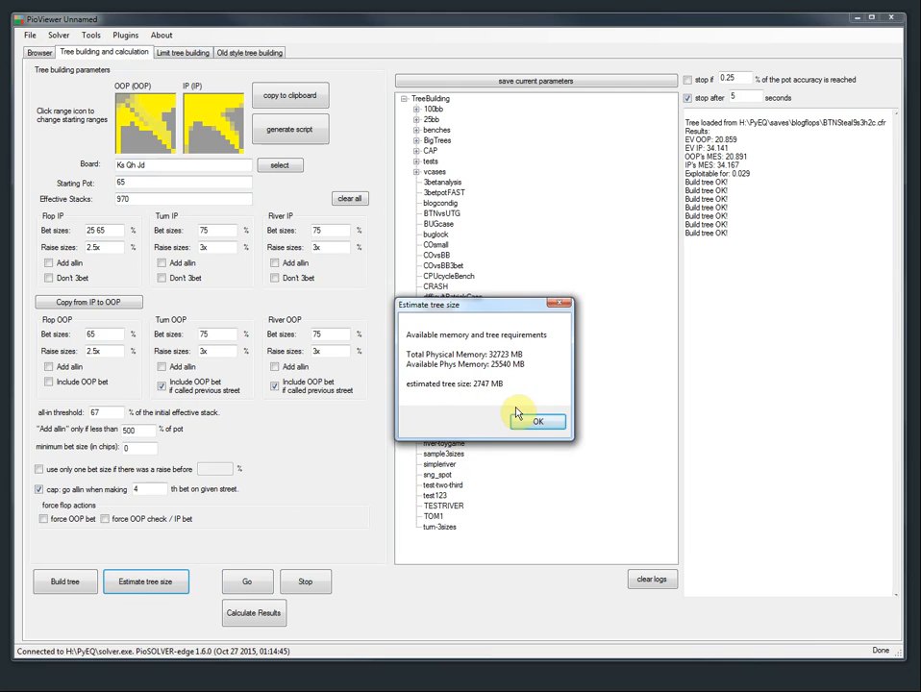
click(534, 423)
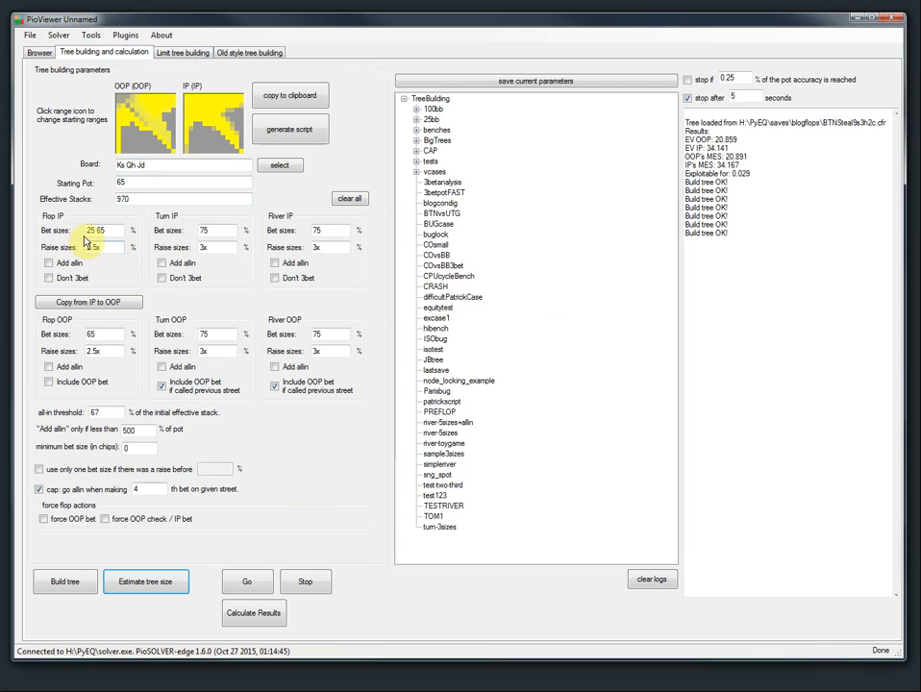
Add 100 to the IP flop bet sizes alongside 25 and 65, and rebuild the tree.
click(94, 231)
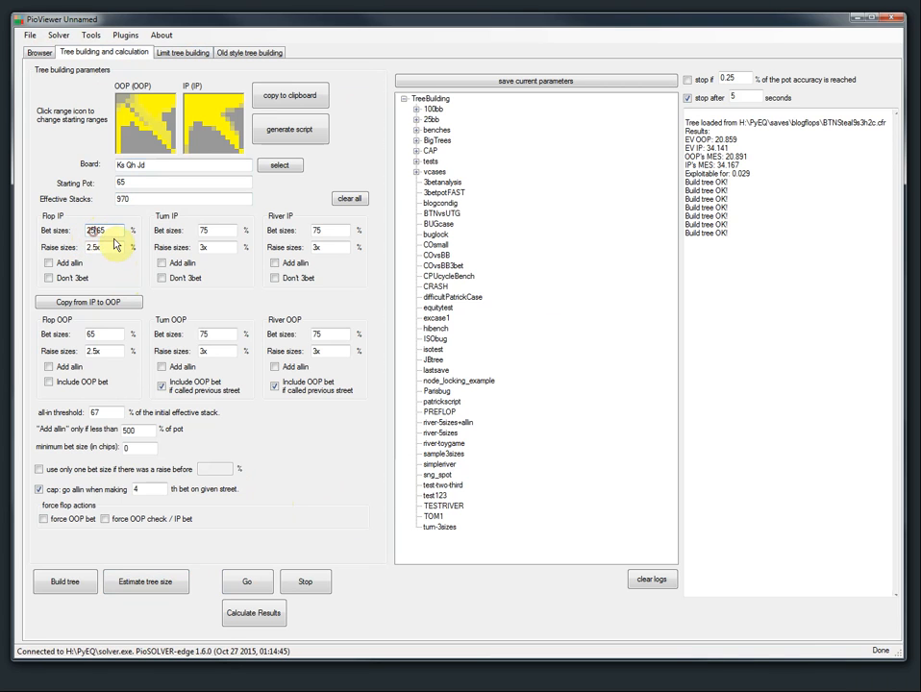
text(100)
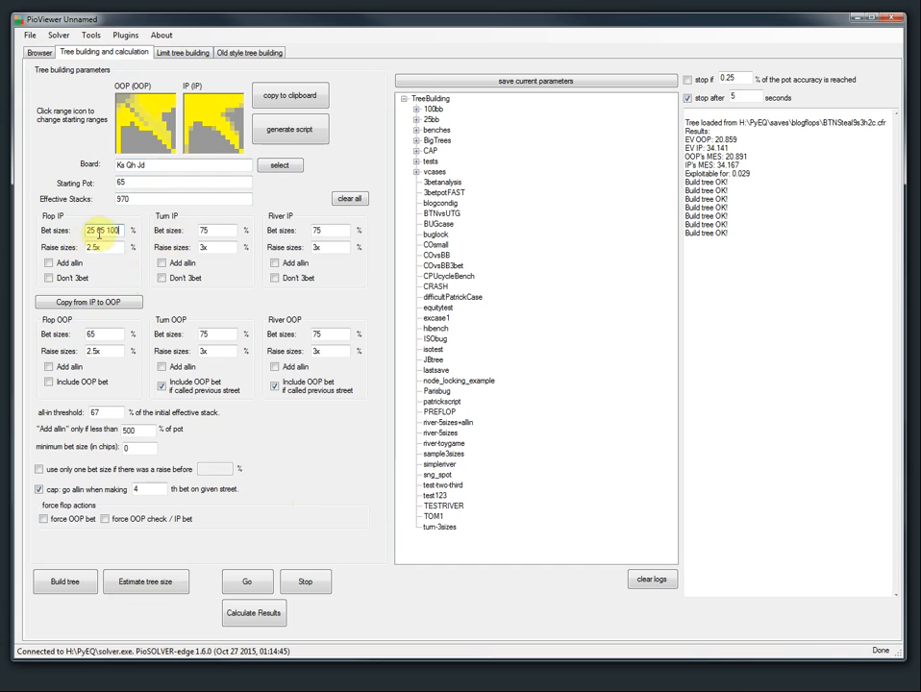
click(67, 583)
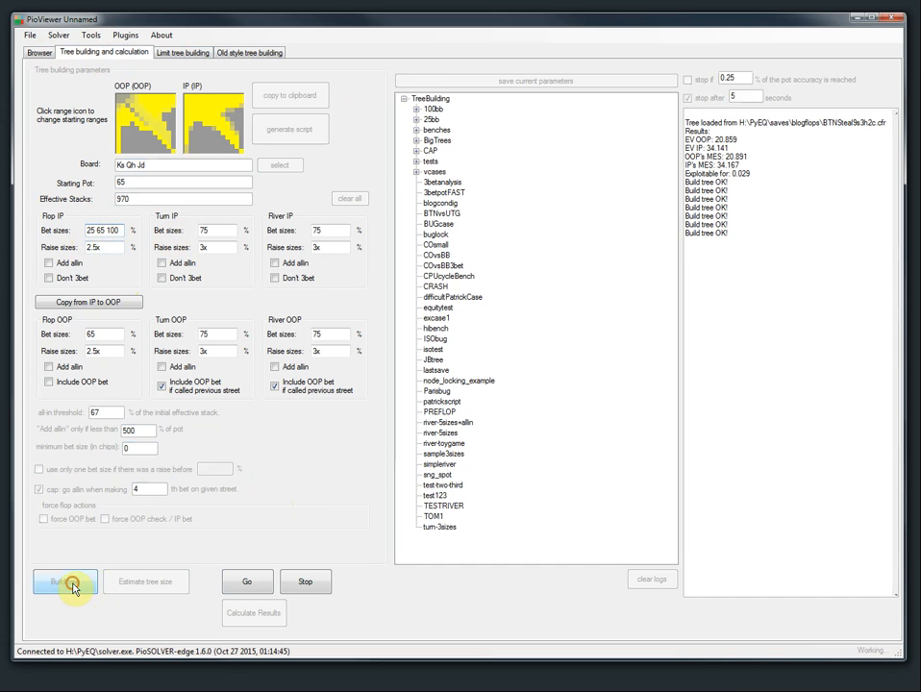
Examine IP's flop betting options after an OOP check, and return to the tree building parameters.
click(39, 52)
click(217, 71)
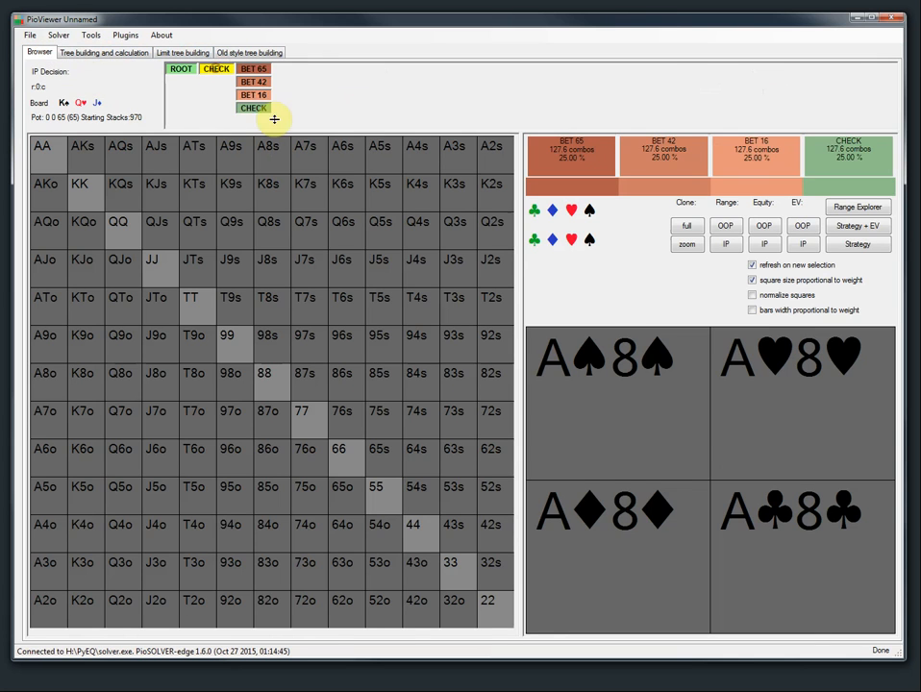
click(103, 52)
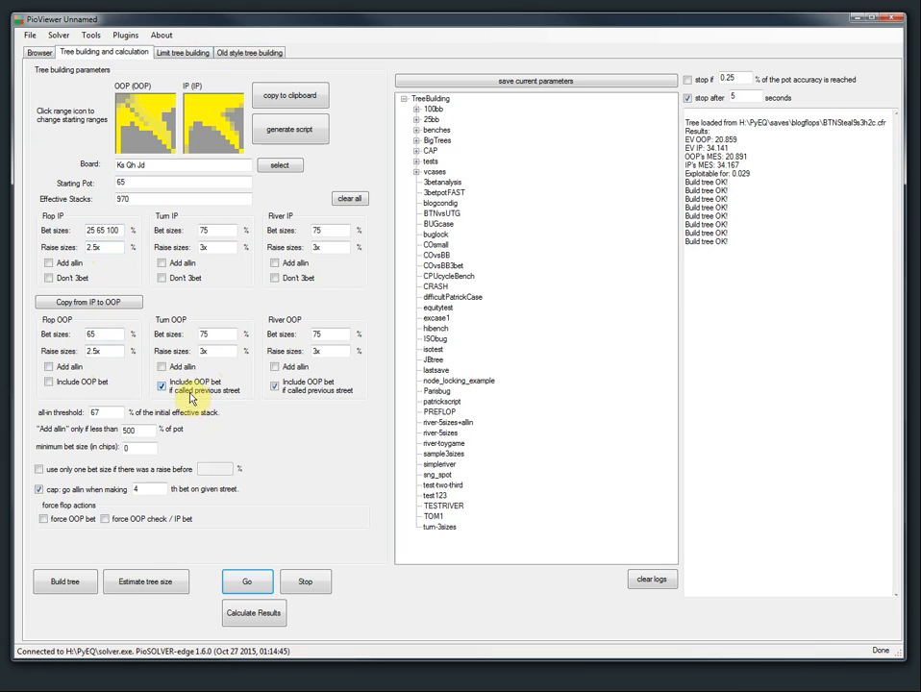
Set the IP flop bet sizes to 65 only, and review the board, starting pot and effective stacks fields.
click(98, 337)
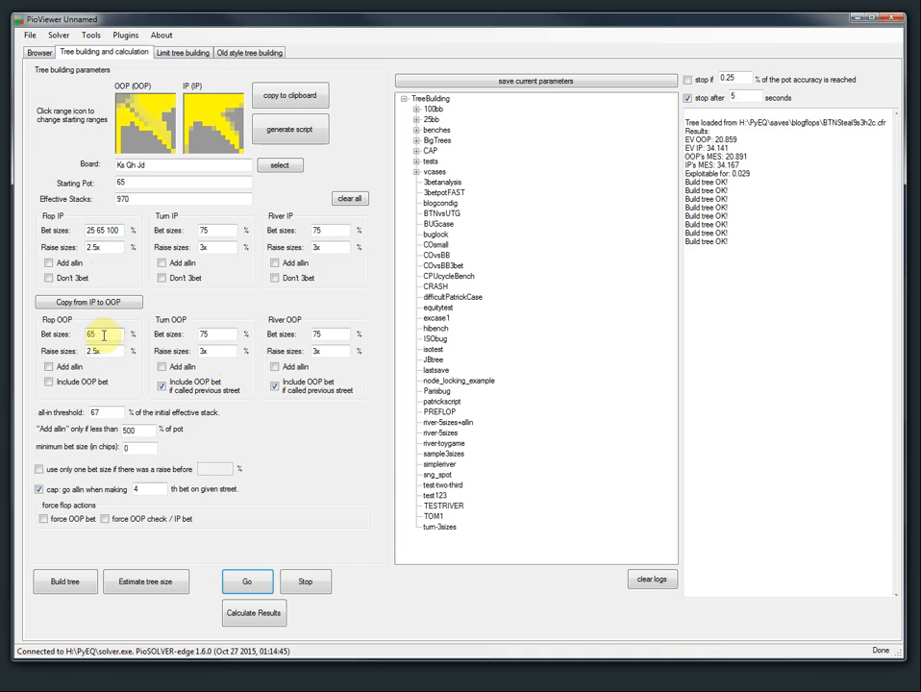
drag(123, 232, 89, 231)
text(65)
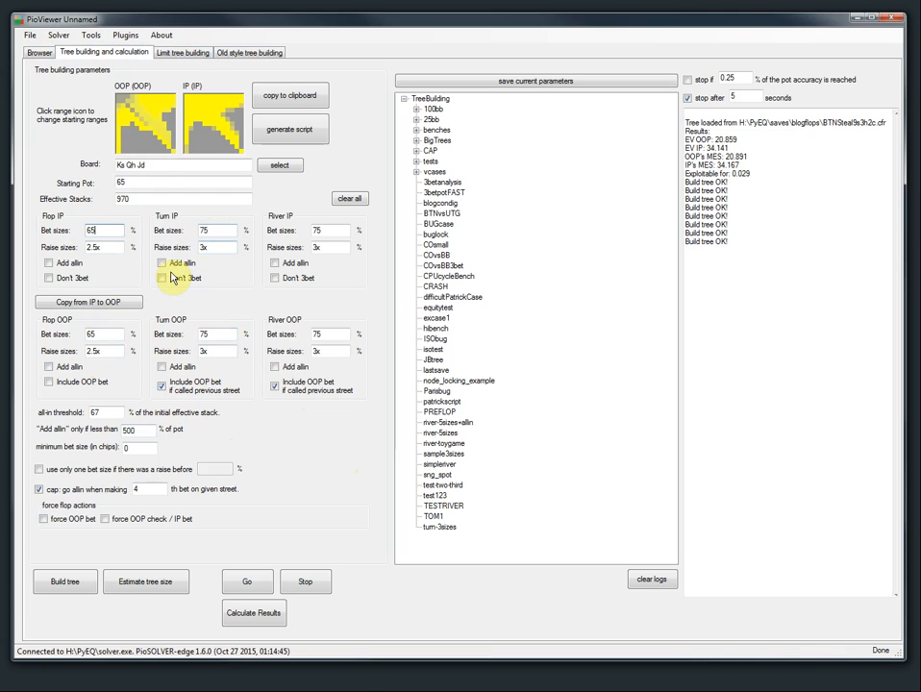
click(147, 164)
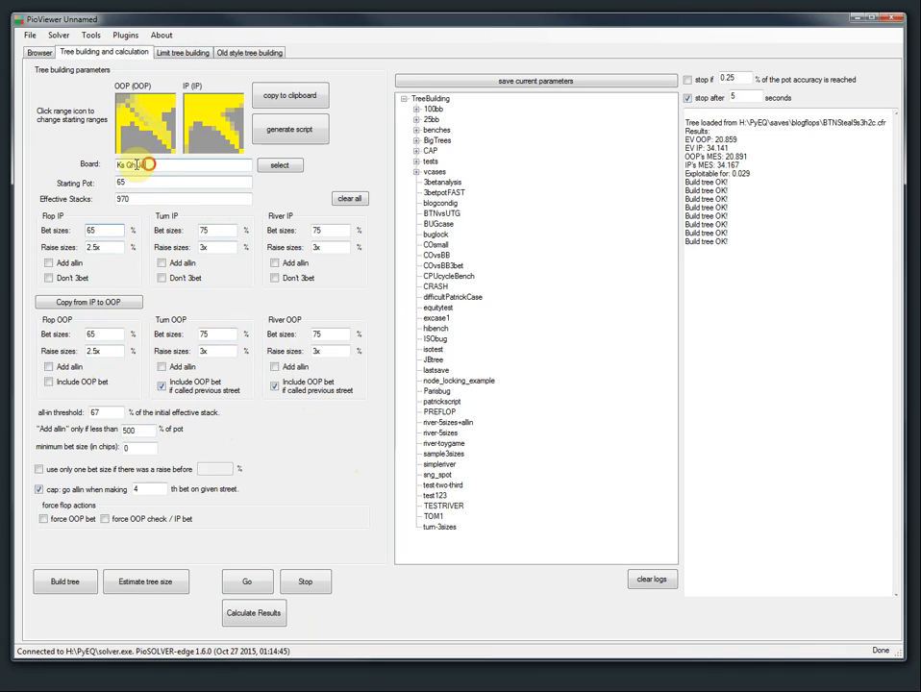
click(138, 182)
click(140, 198)
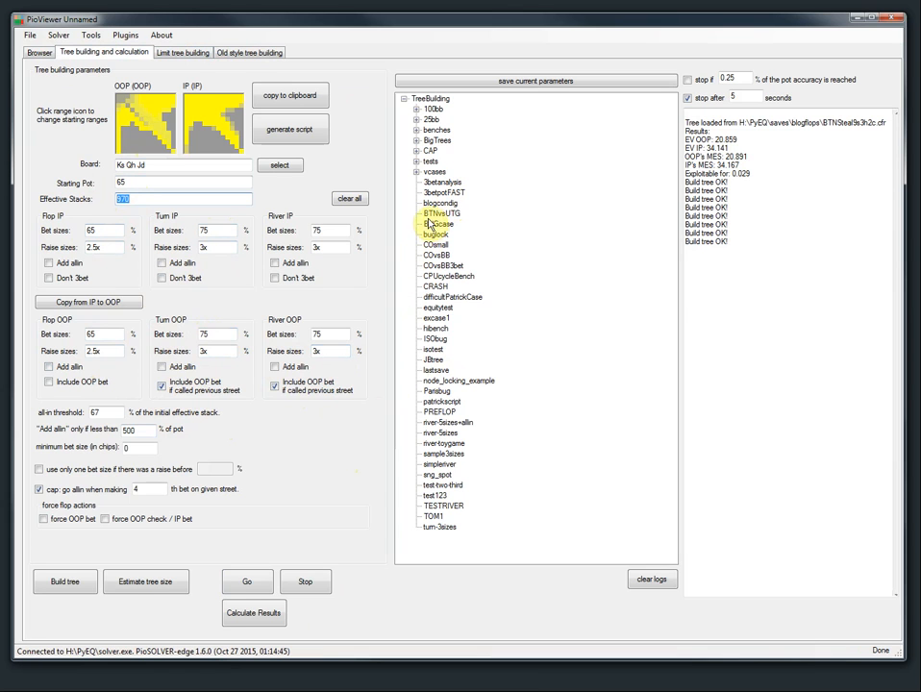
Load the saved 3betpotFAST configuration and build its tree.
click(444, 193)
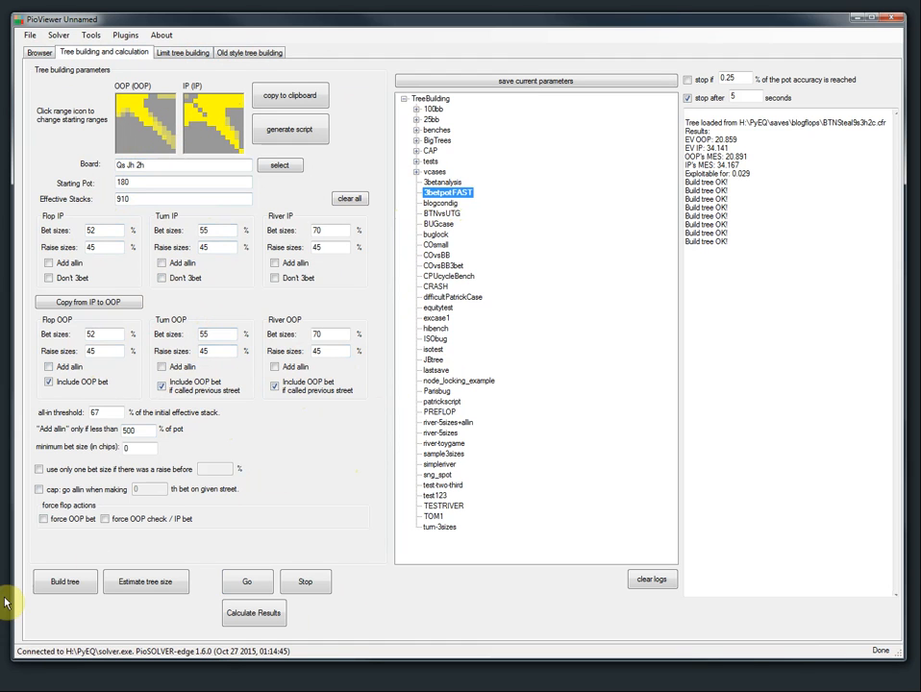
click(57, 583)
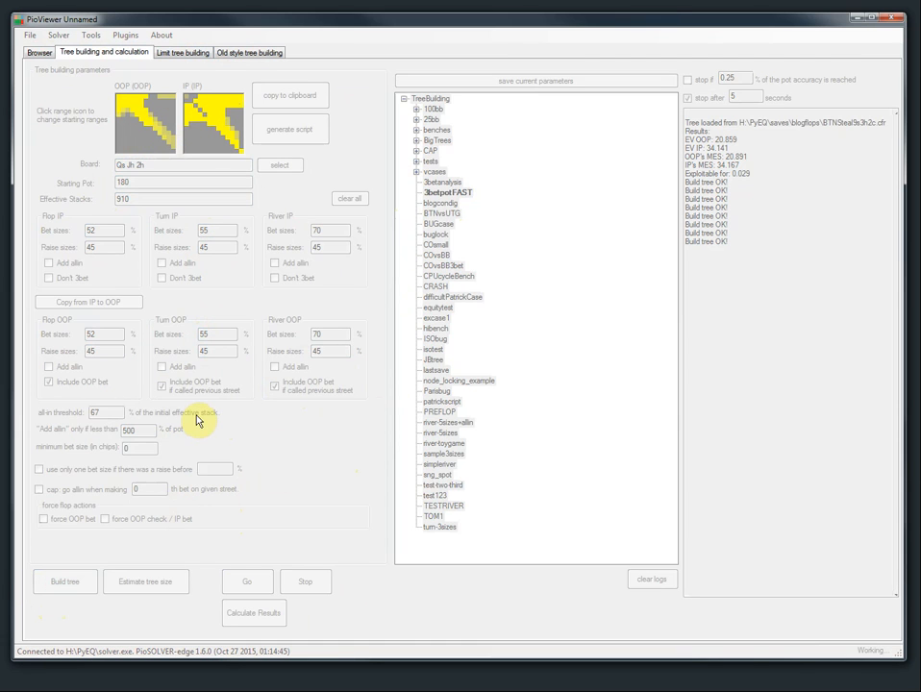
Check the OOP and IP equities at the root of the new tree, and return to the tree building parameters.
click(39, 52)
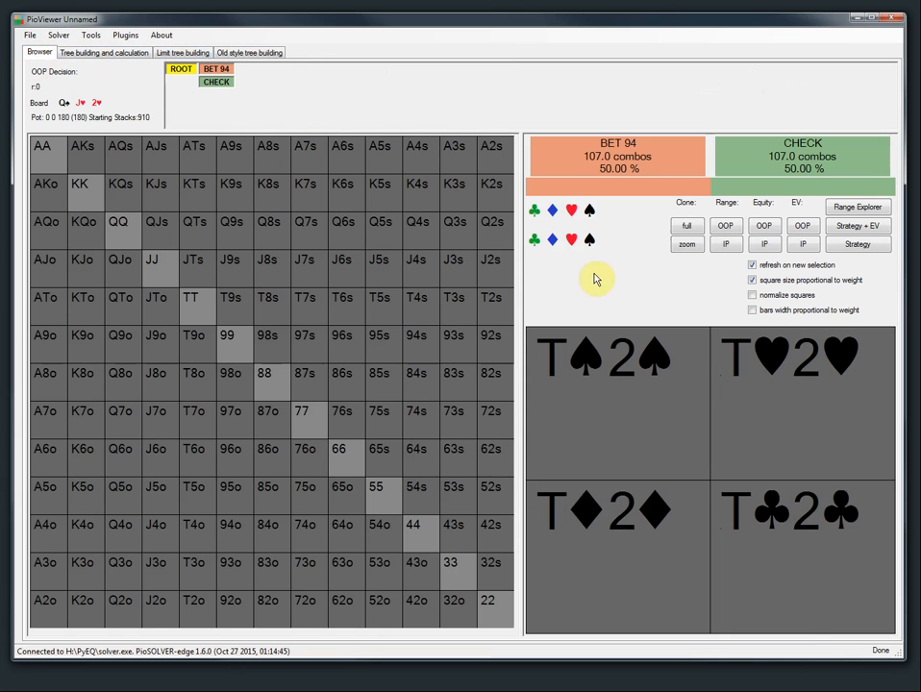
click(758, 224)
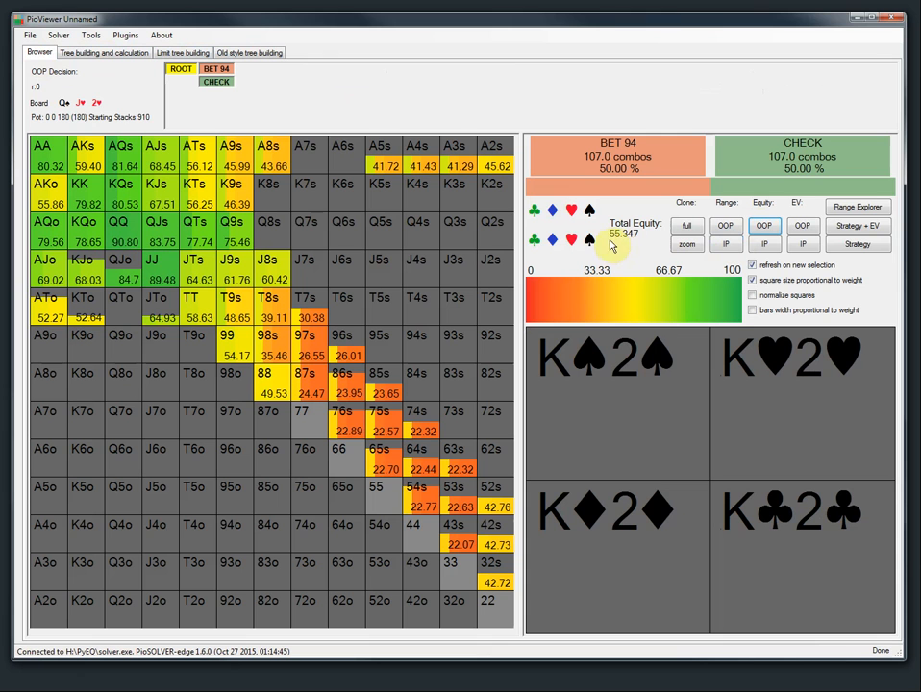
click(765, 244)
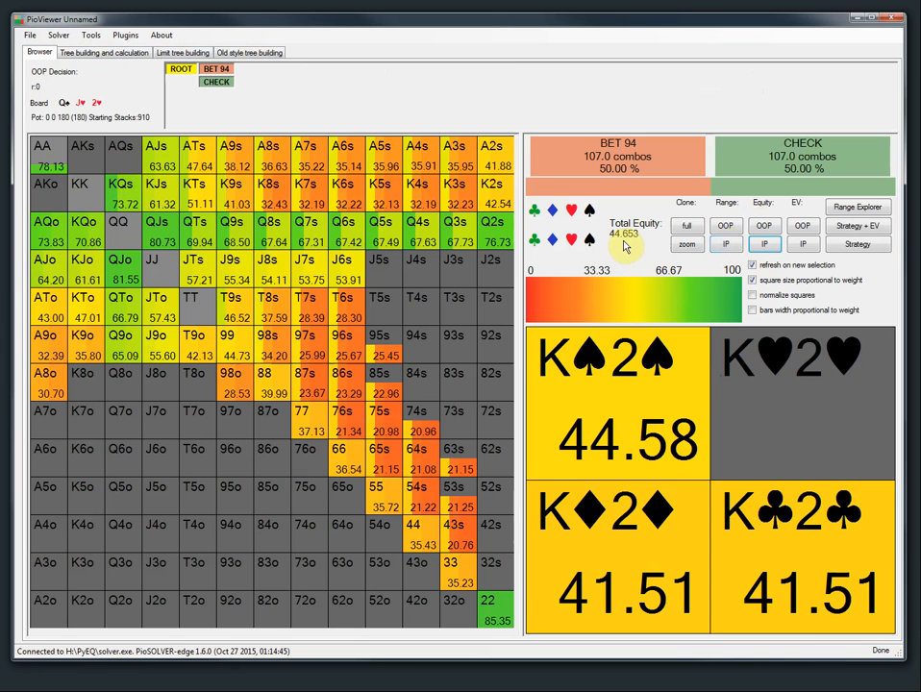
click(87, 52)
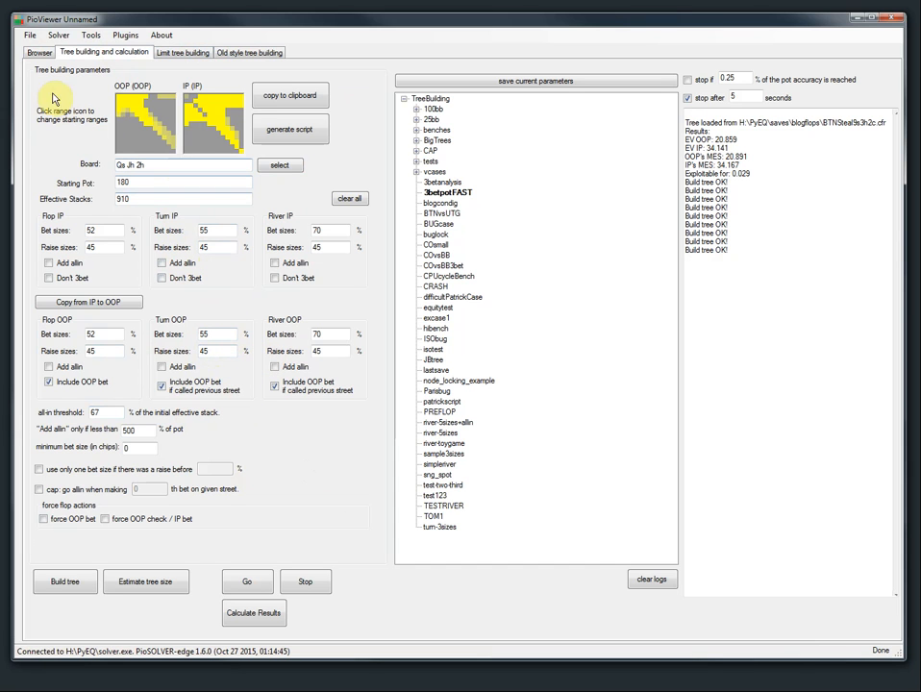
Clear the logs and load the recently used tree BTNStealAh7d2c.cfr.
click(29, 35)
click(653, 579)
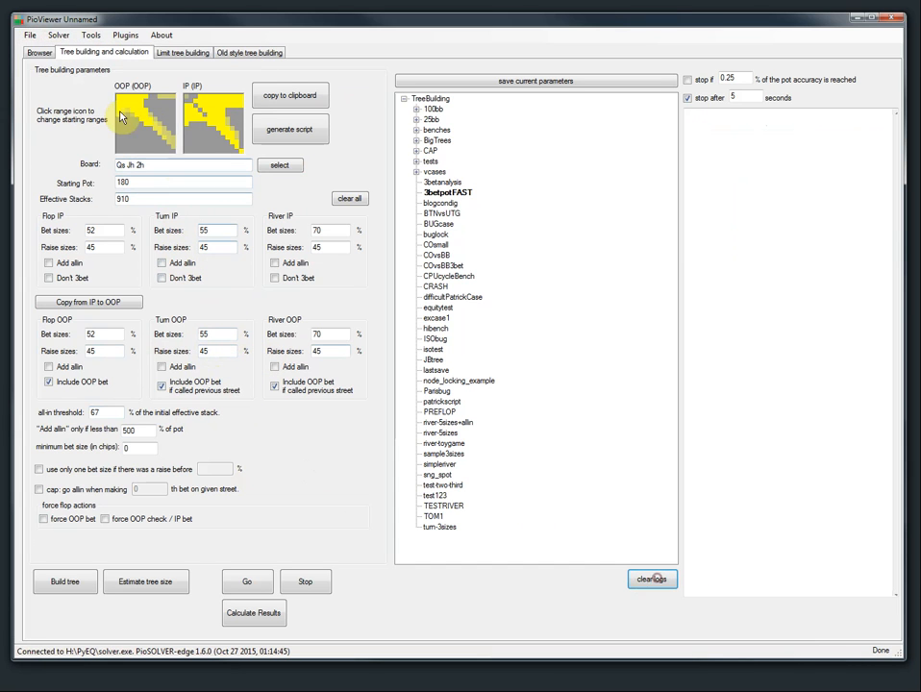
click(30, 35)
click(42, 61)
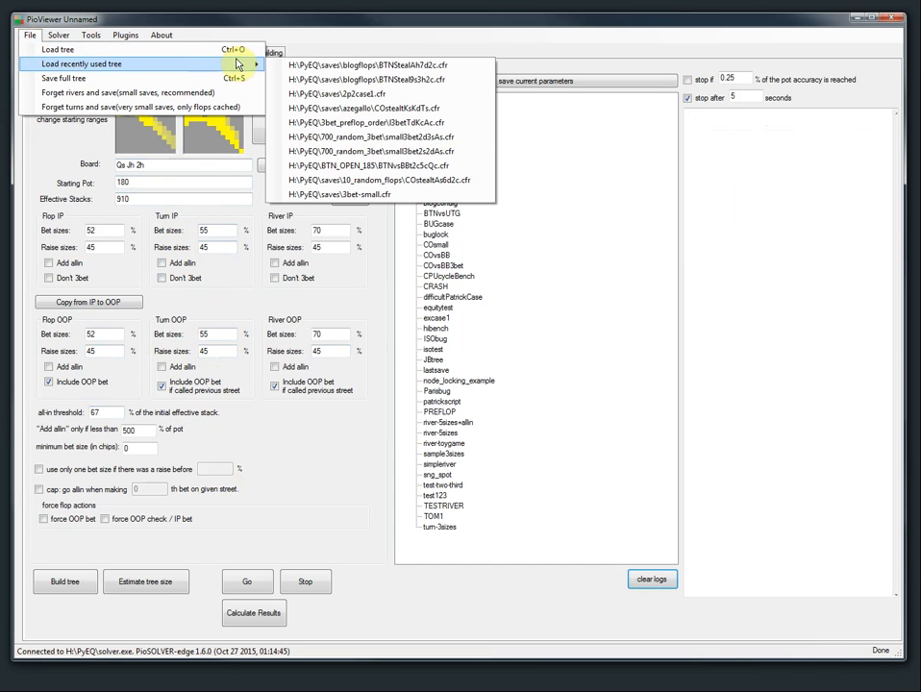
click(339, 66)
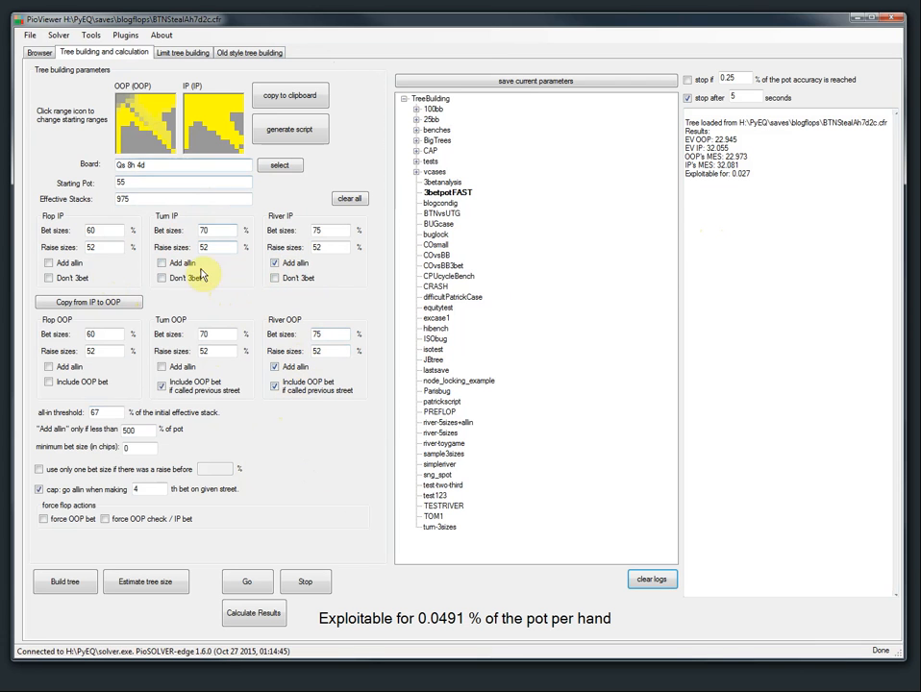
Browse the loaded tree to OOP's decision after check and bet 33, with square size proportional to weight turned off.
click(40, 52)
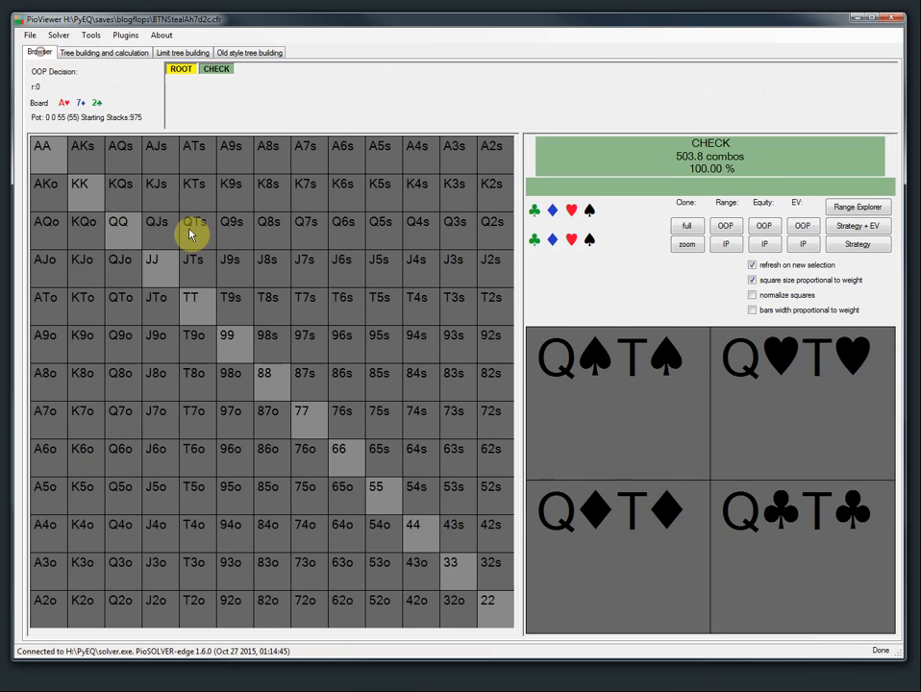
click(216, 68)
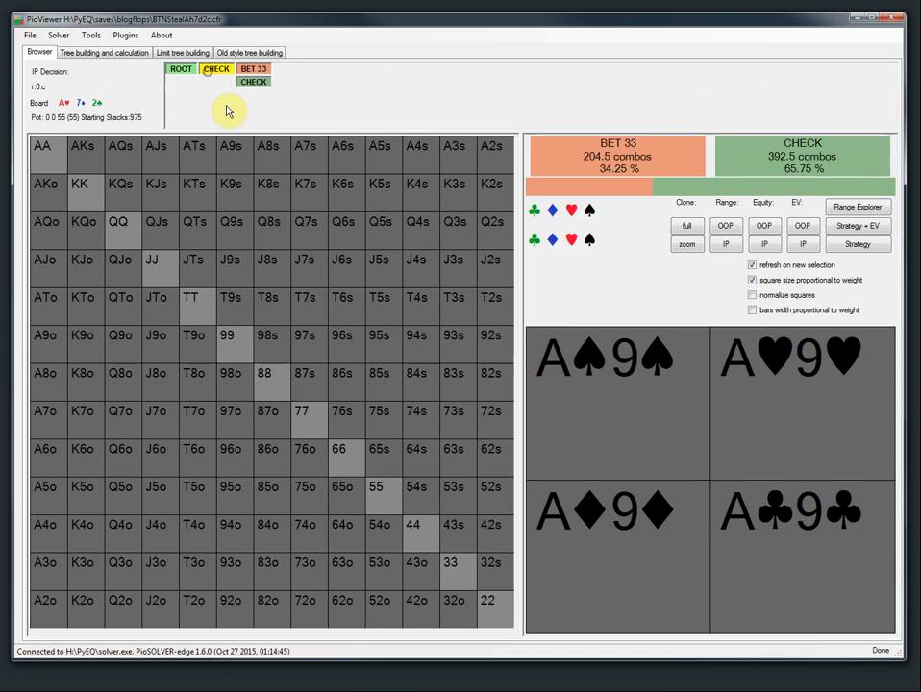
click(781, 283)
click(254, 68)
Examine OOP's response to the flop bet 33 as strategy with EV, and switch to the strategy-only view.
click(801, 227)
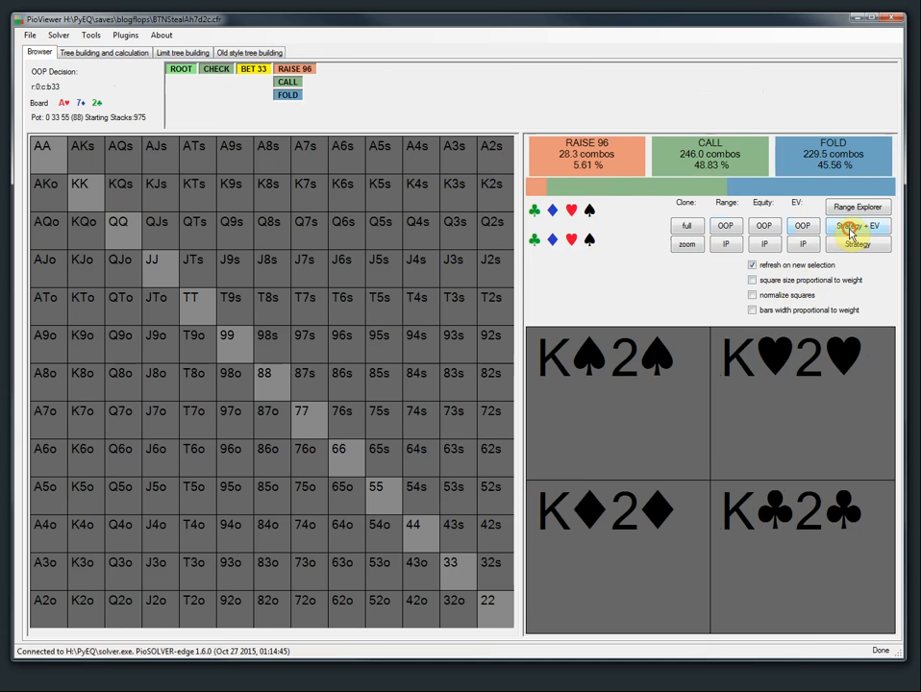
click(850, 231)
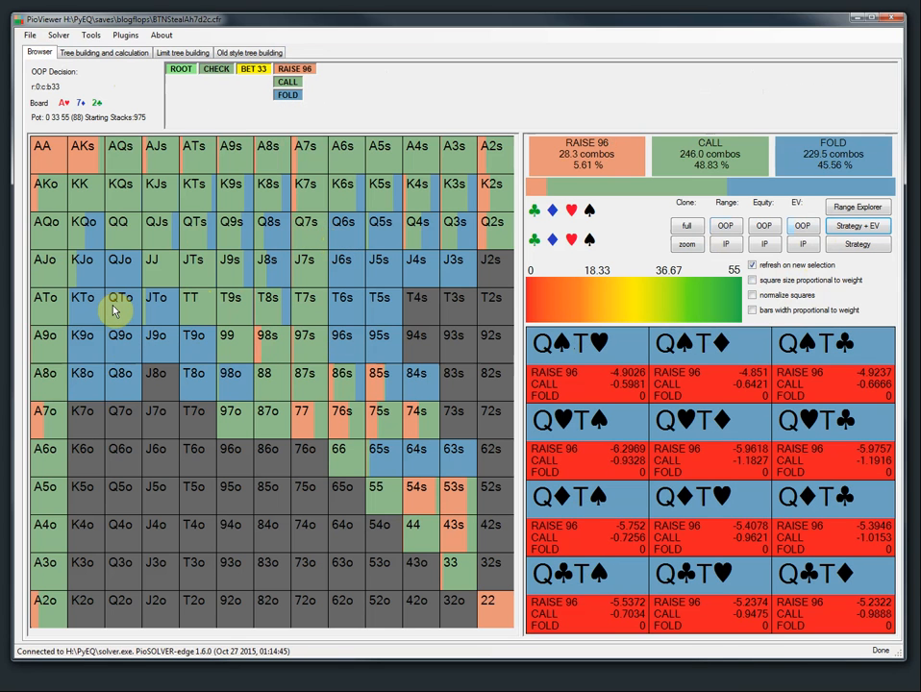
click(857, 244)
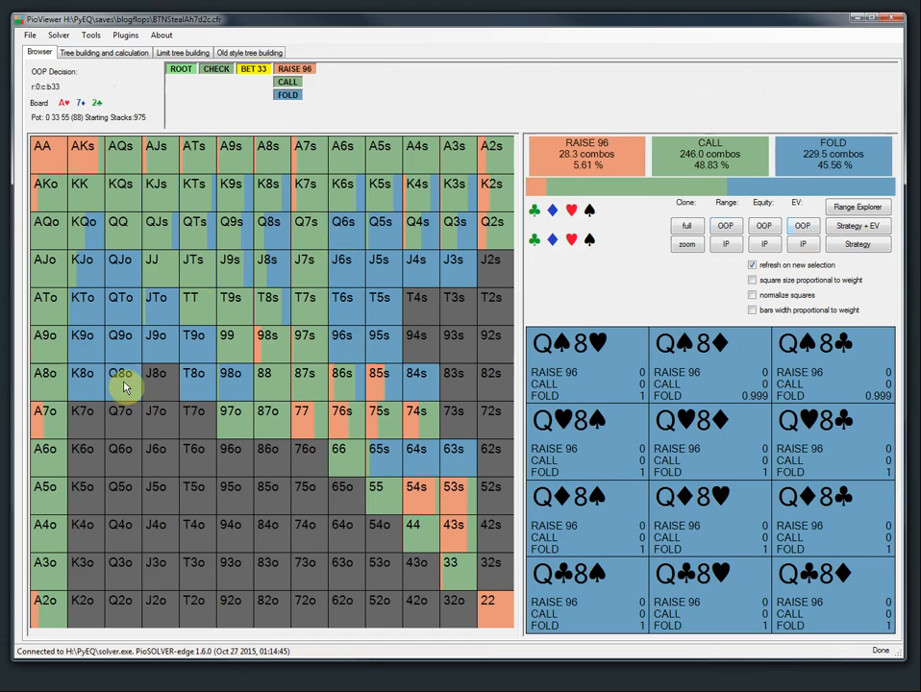
Follow the line of call, Q♥ turn, check and bet 85, comparing OOP's responses with those to the flop bet 33.
click(287, 83)
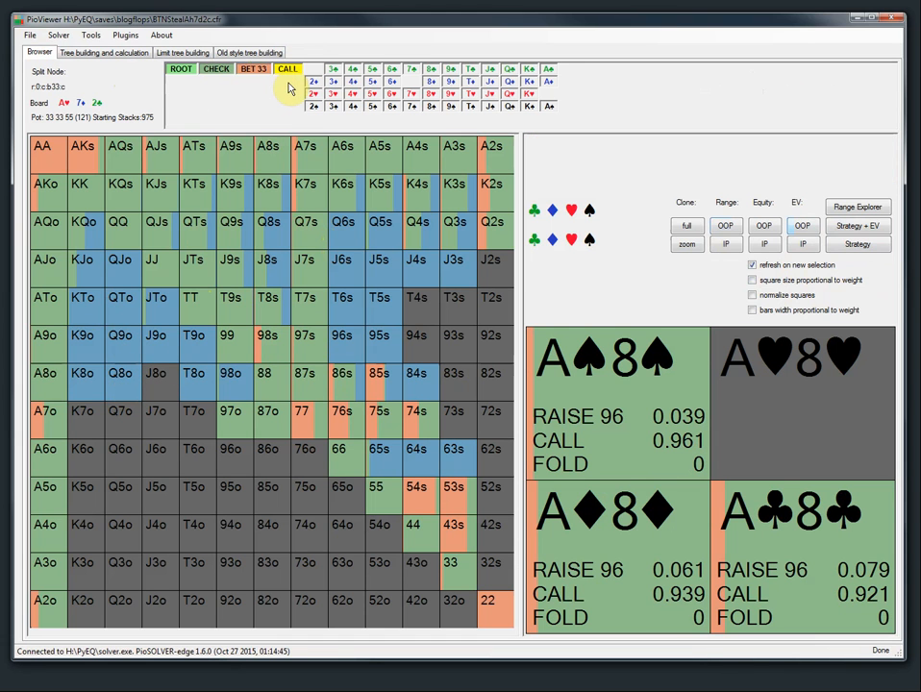
click(506, 94)
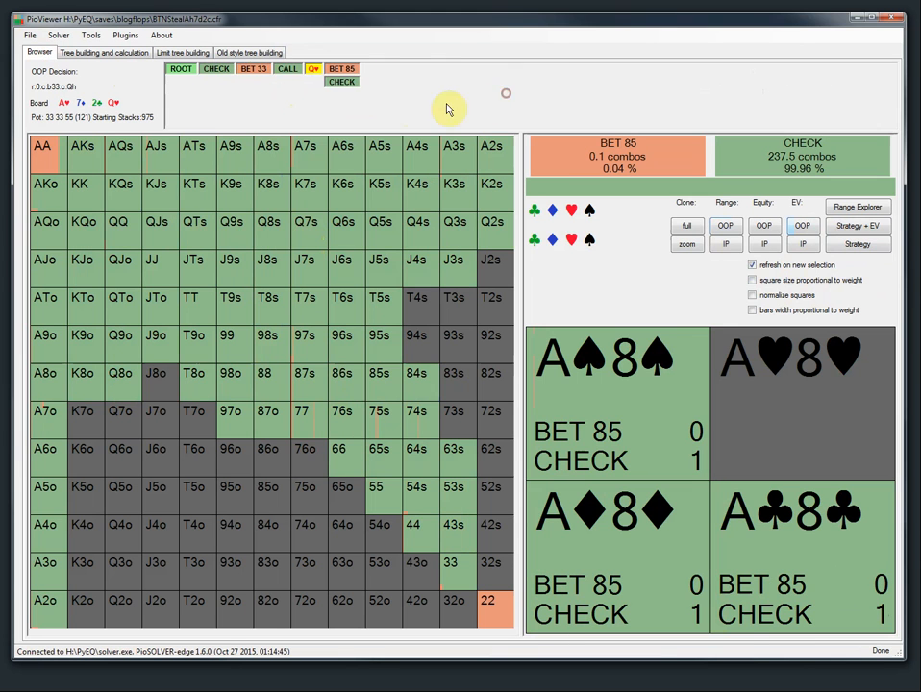
click(342, 82)
click(383, 69)
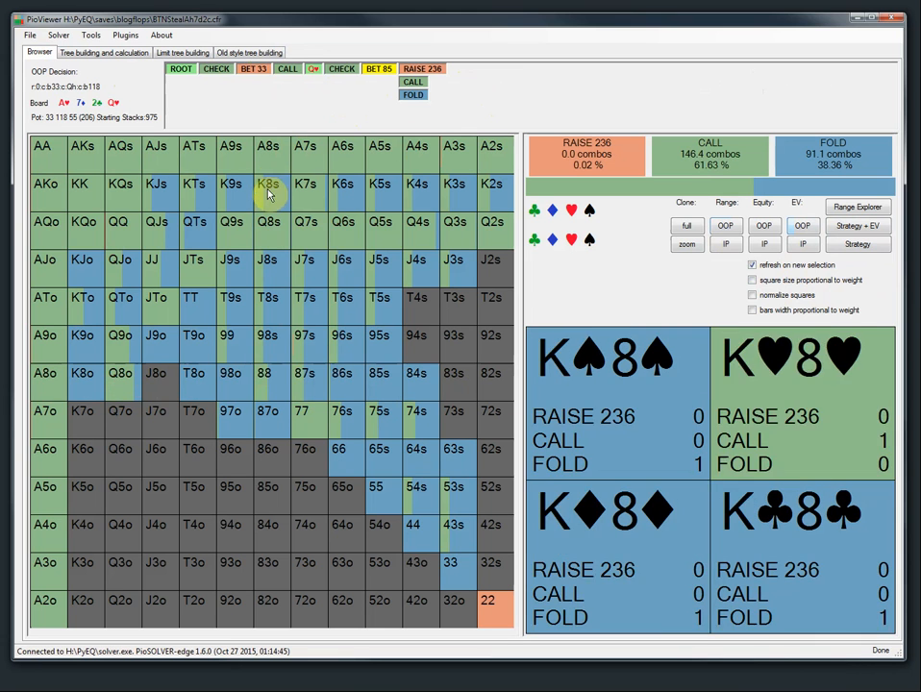
click(257, 70)
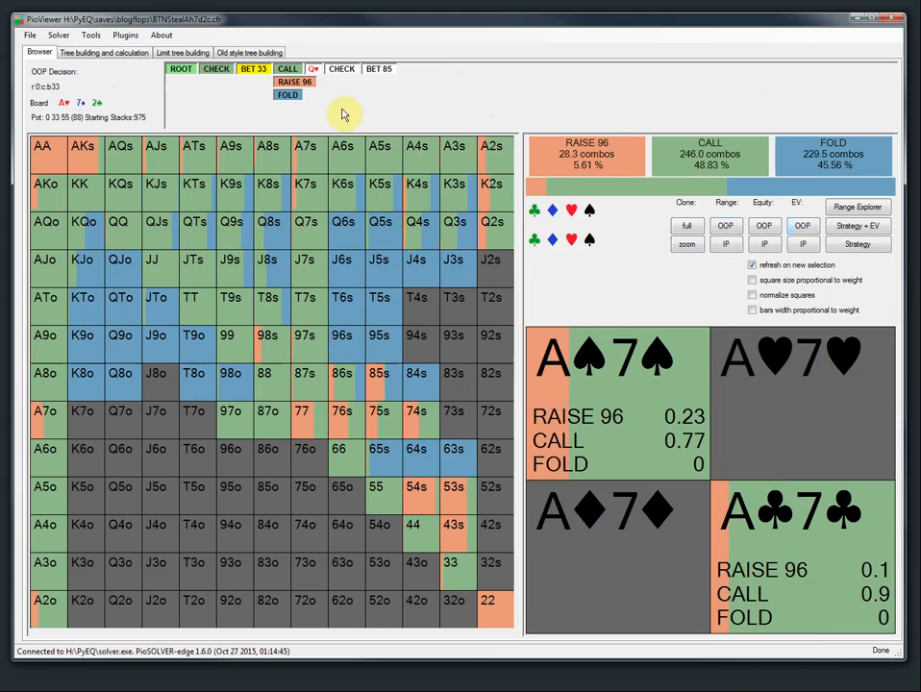
click(380, 69)
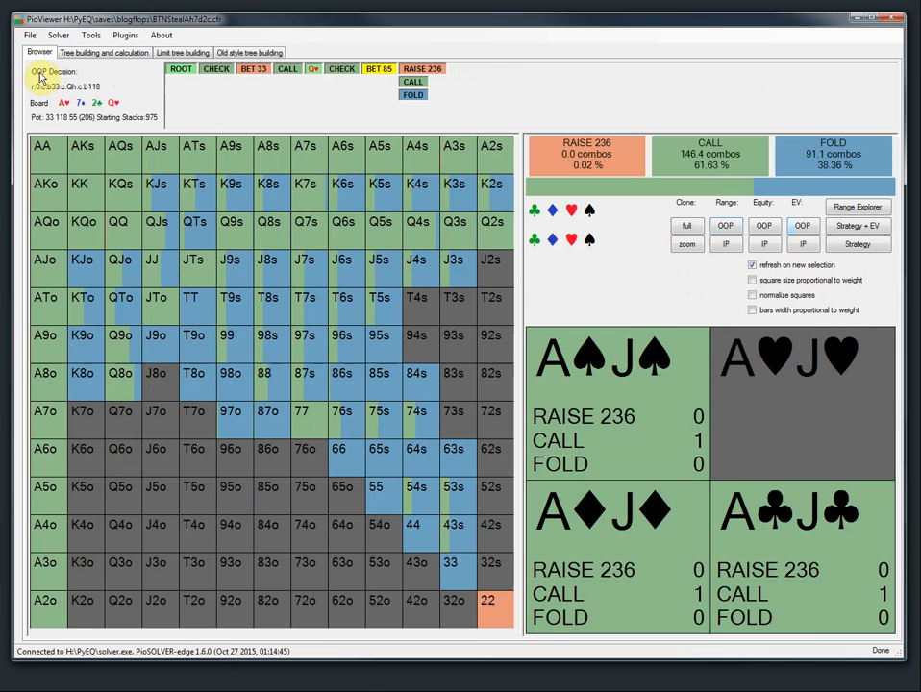
Examine OOP's range facing the turn bet 85, toggling square size proportional to weight on and off.
click(725, 227)
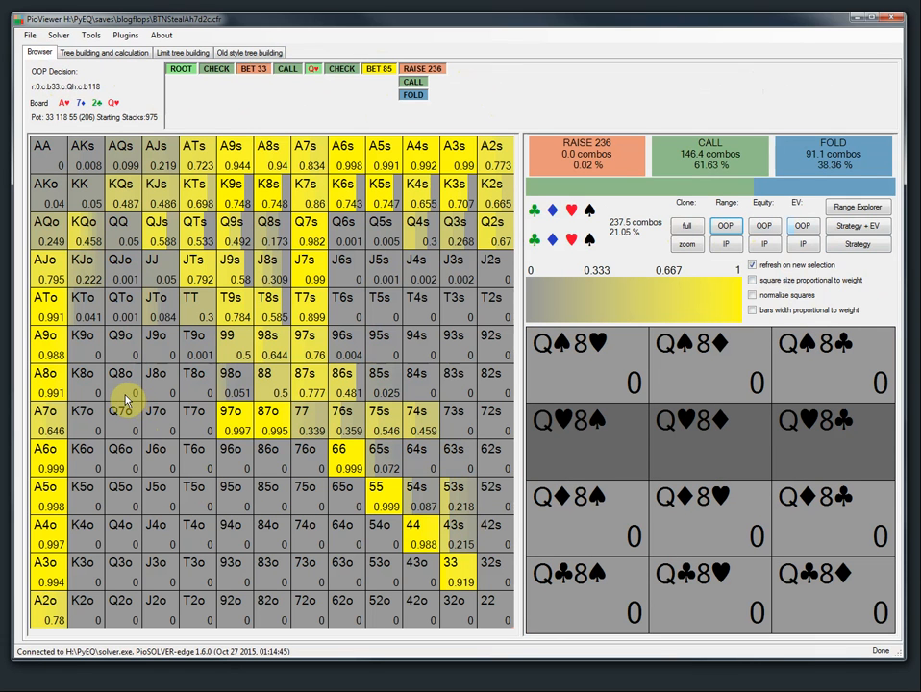
click(753, 281)
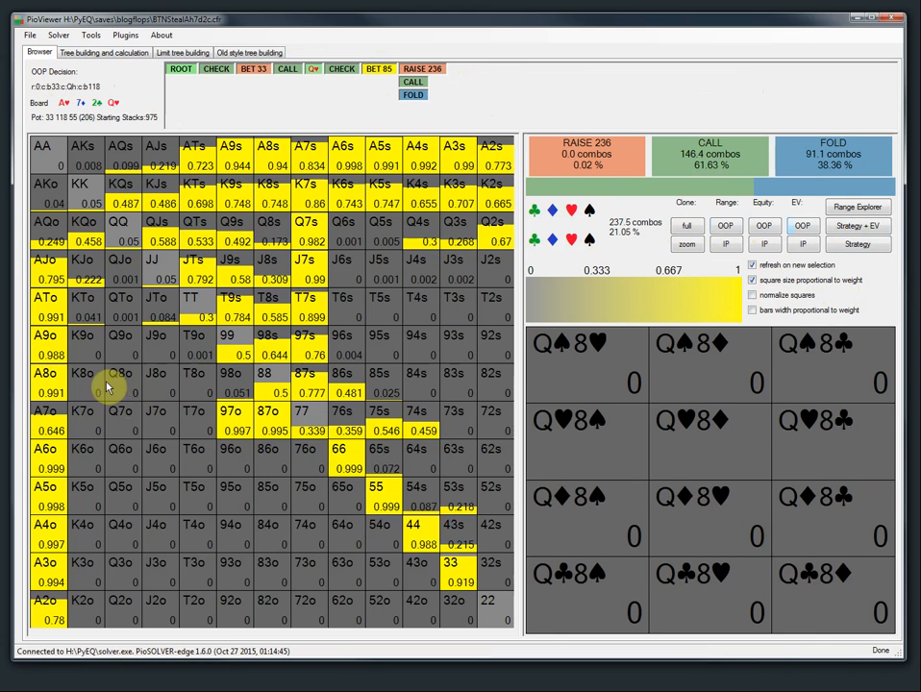
click(752, 280)
Display OOP's strategy with EV facing the turn bet 85, with square size proportional to weight turned on.
click(855, 245)
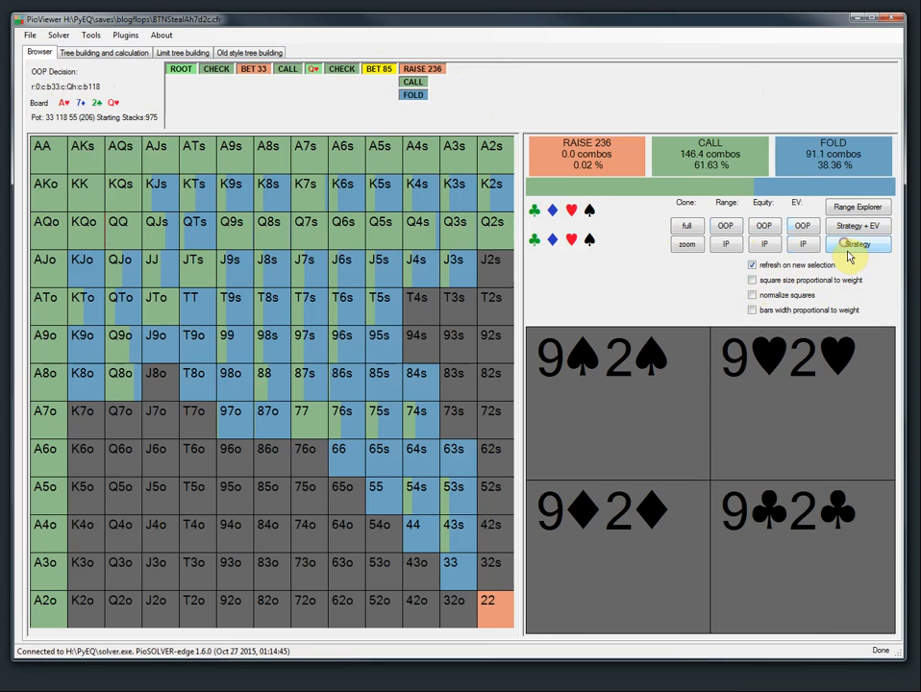
click(858, 226)
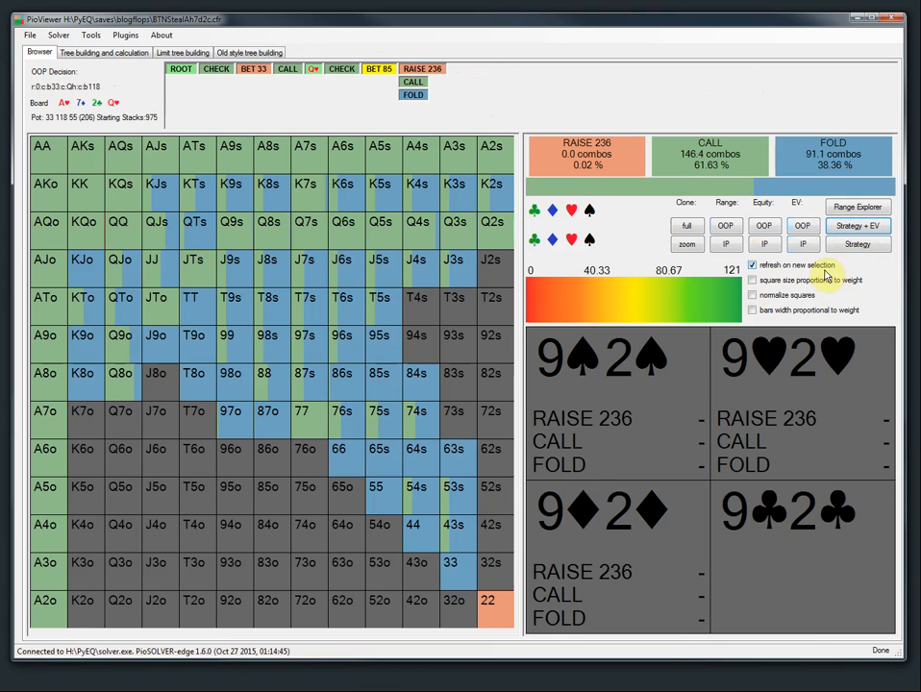
click(756, 280)
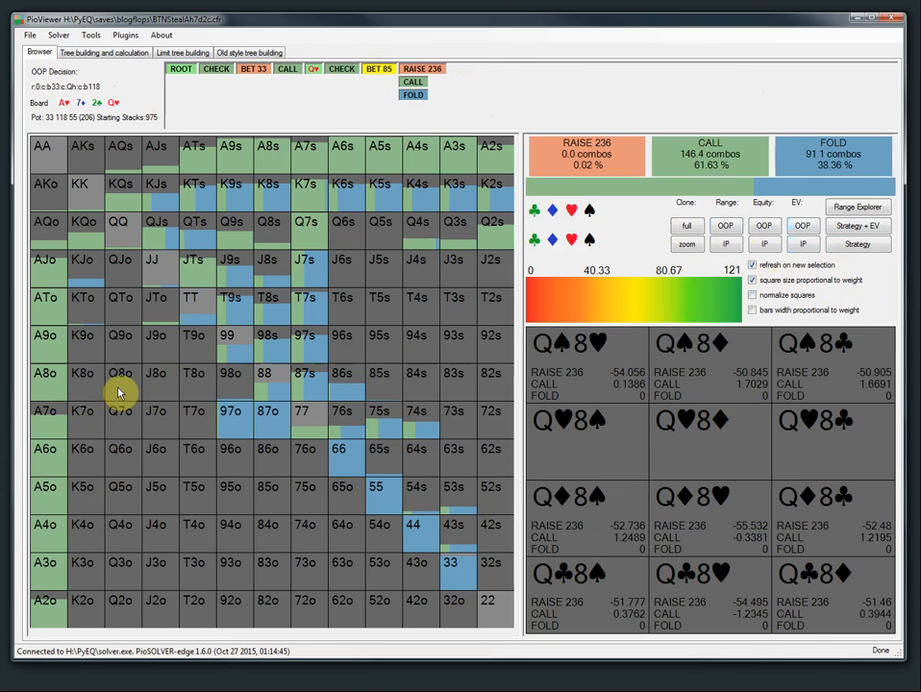
Compare OOP's strategy facing the turn bet 85 with square size proportional to weight turned off and back on.
click(764, 282)
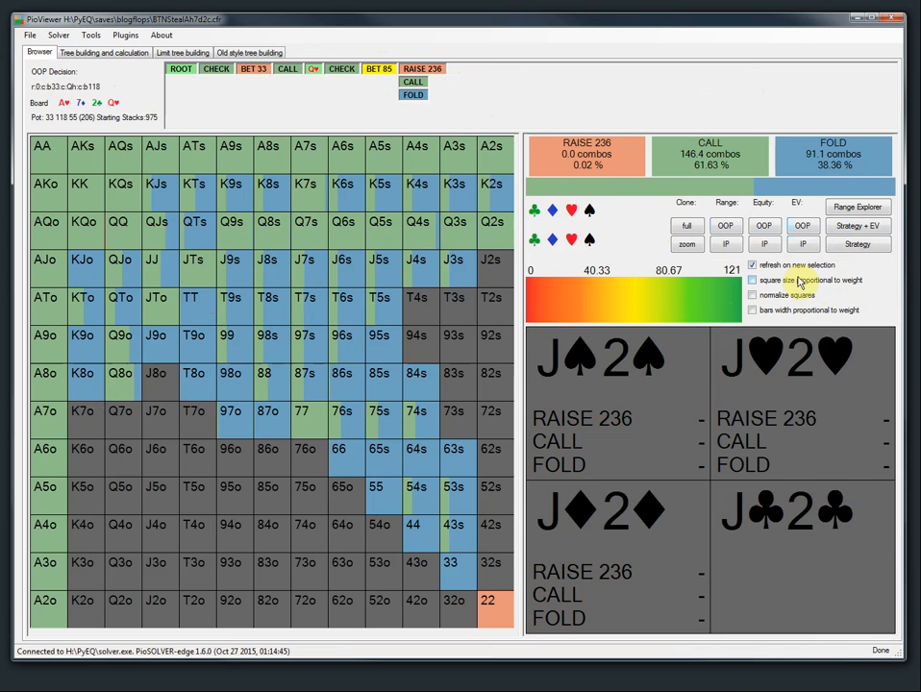
click(752, 280)
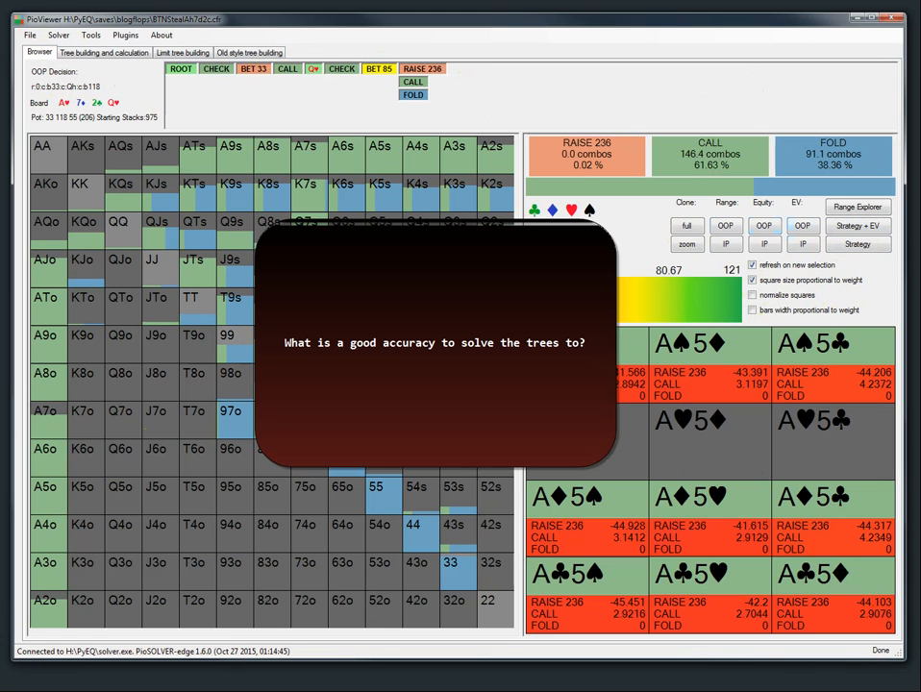
In the calculation settings, disable stopping after a number of seconds and enable stopping at a percentage-of-pot accuracy.
click(70, 51)
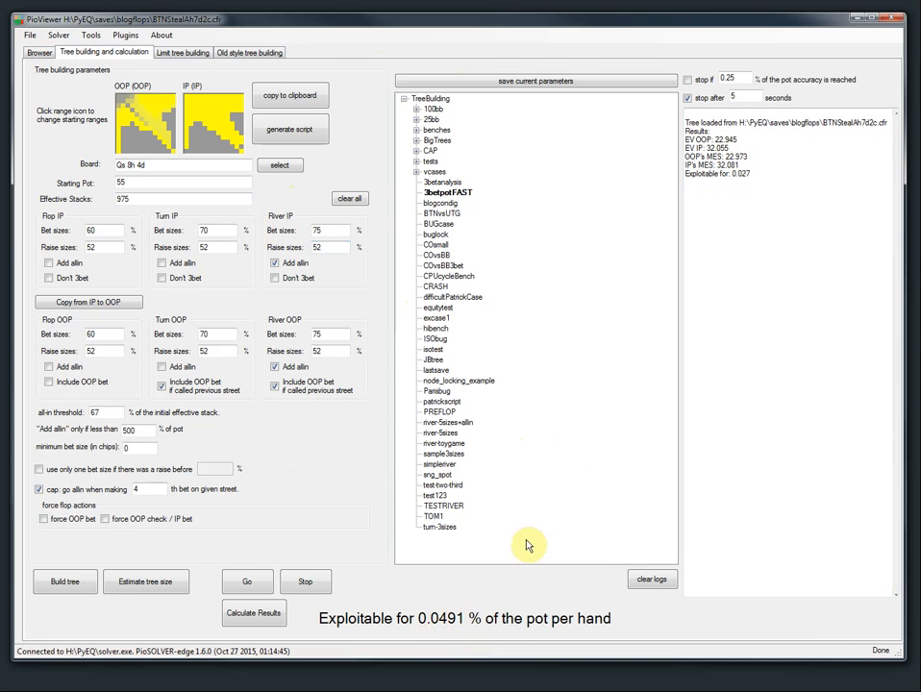
click(687, 99)
click(687, 81)
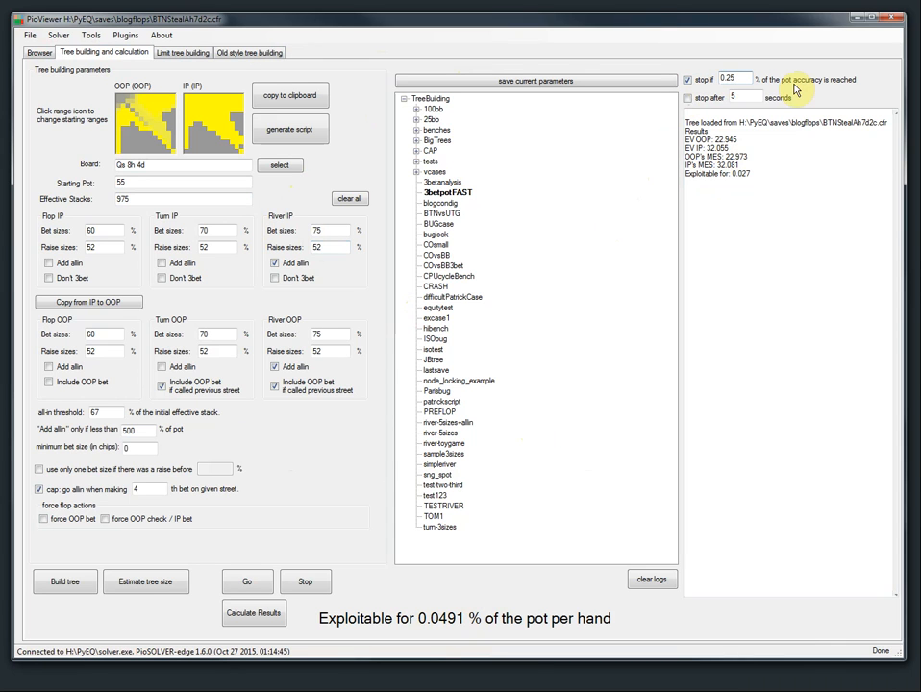
Try stop accuracies of 0.5 and 0.35 % of the pot, and restore the threshold to 0.25 %.
key(BackSpace)
key(BackSpace)
text(5)
key(BackSpace)
text(35)
key(BackSpace)
key(BackSpace)
text(25)
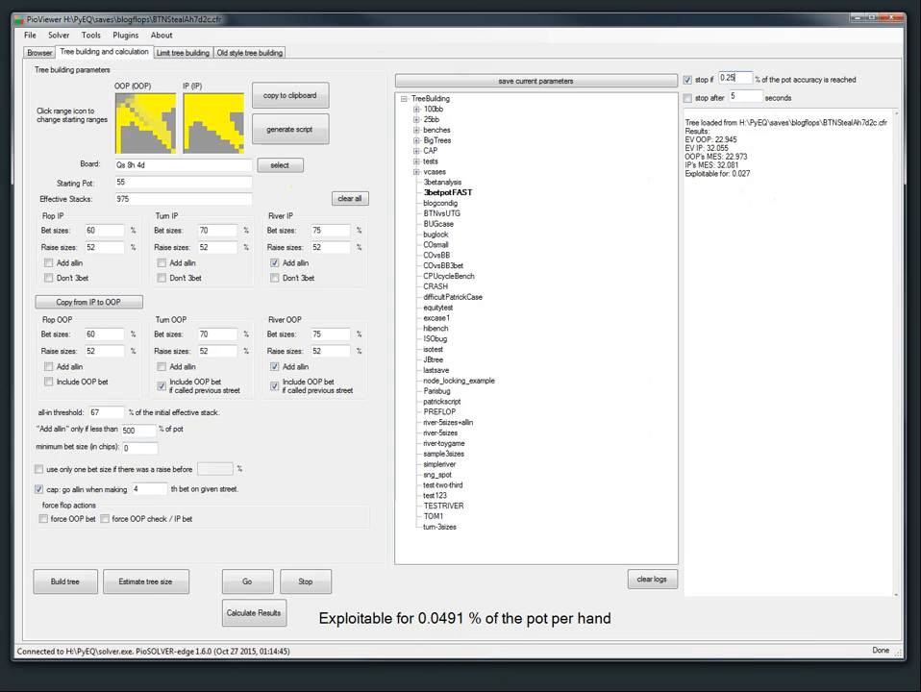
Load the solved tree BTNSteal9s3h2c.cfr from the H:\PyEQ\saves\blogflops folder.
click(28, 36)
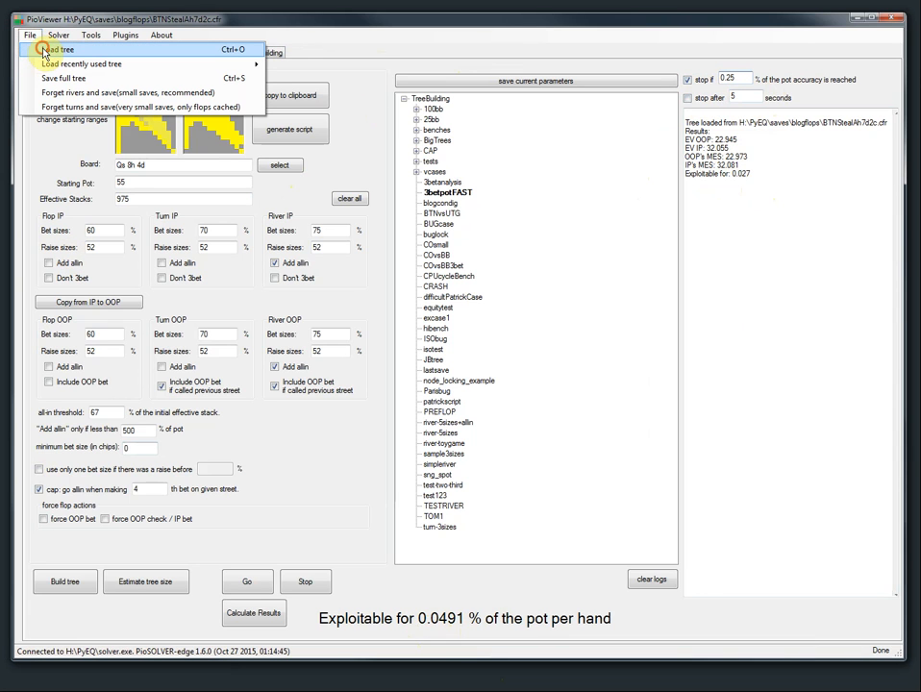
click(45, 51)
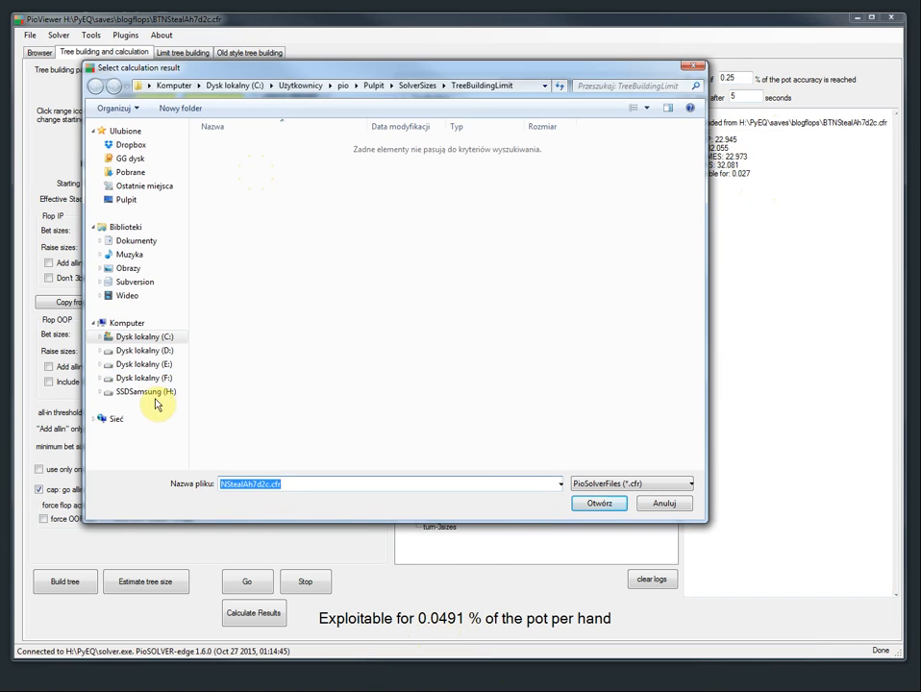
click(144, 387)
double_click(241, 355)
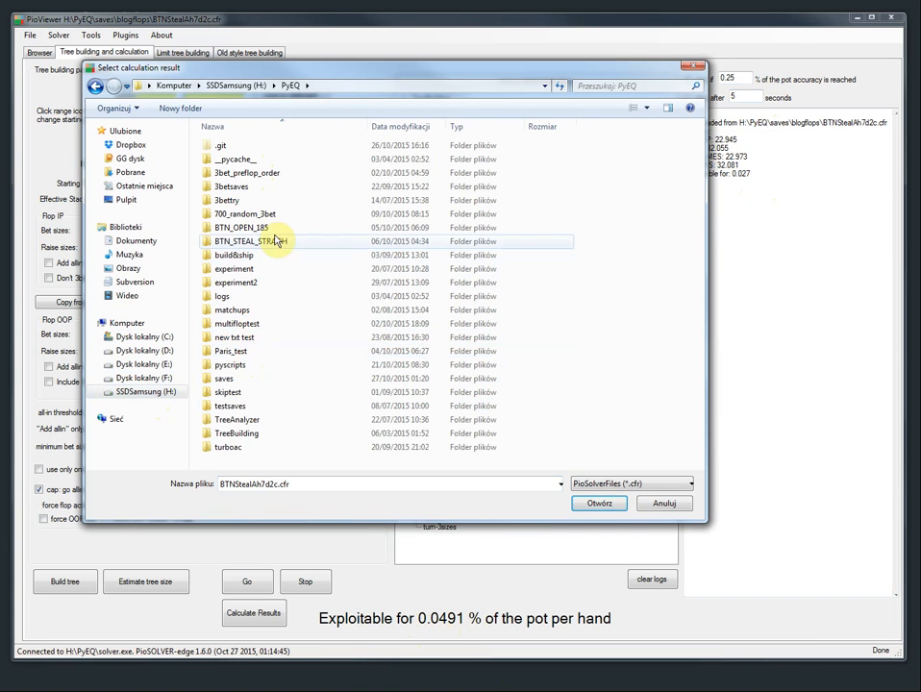
double_click(242, 378)
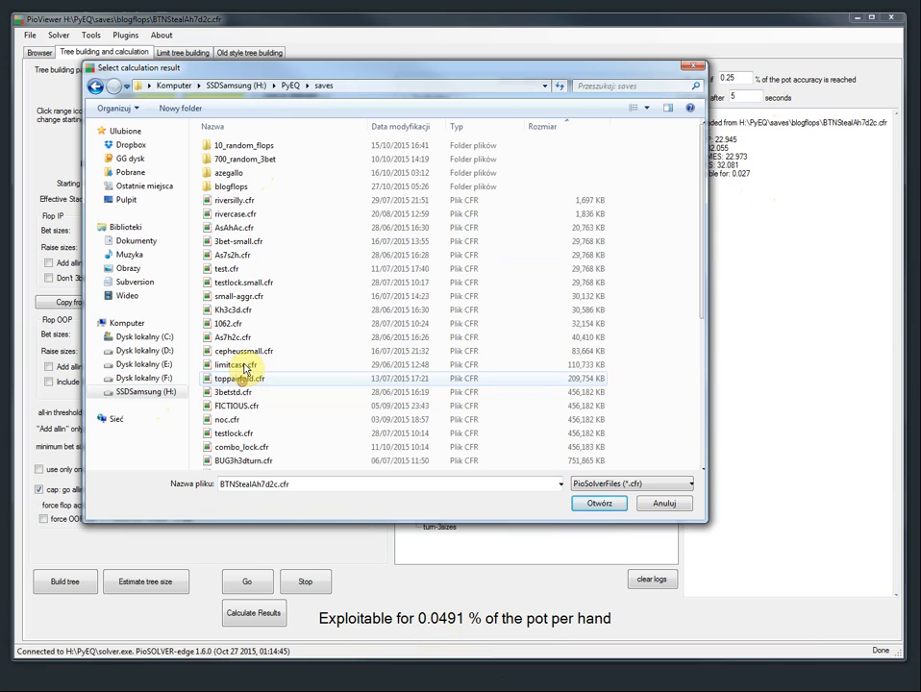
double_click(254, 185)
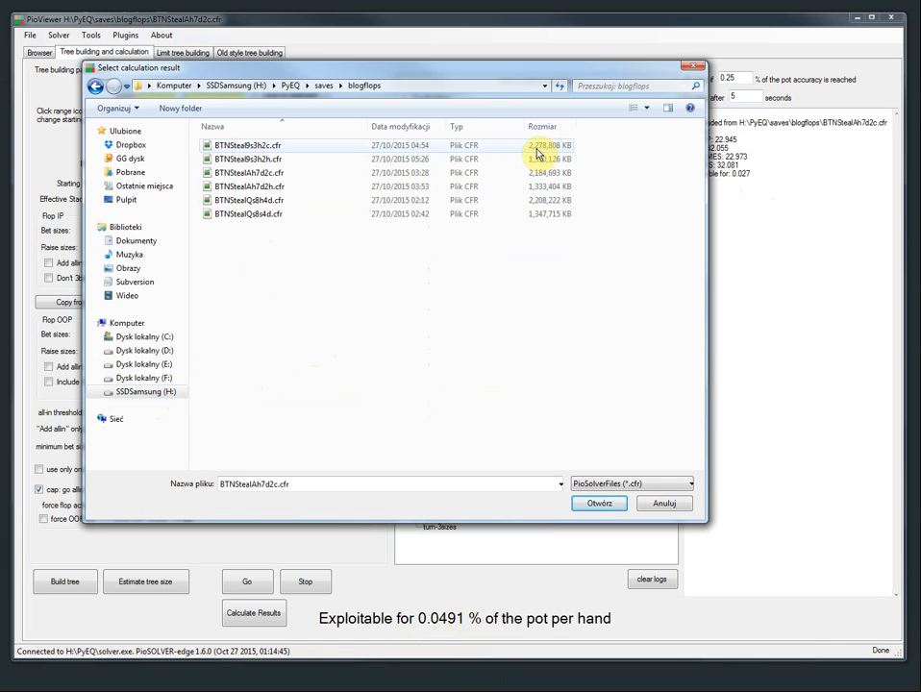
double_click(267, 144)
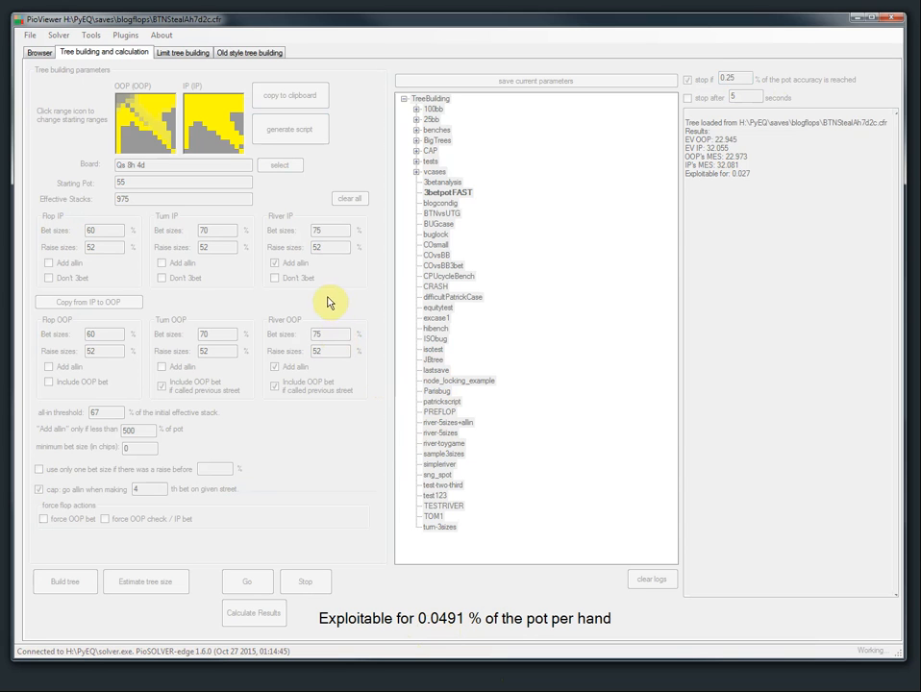
Save the tree as a small save without rivers, named BTNSteal9s3h2c-SMALL.cfr, in the blogflops folder.
click(30, 37)
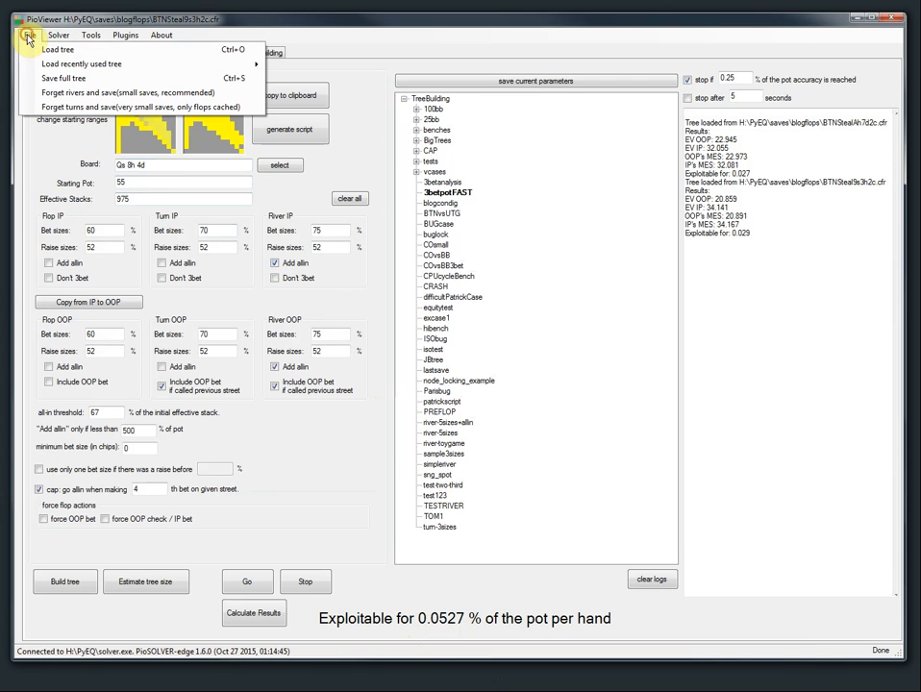
click(90, 95)
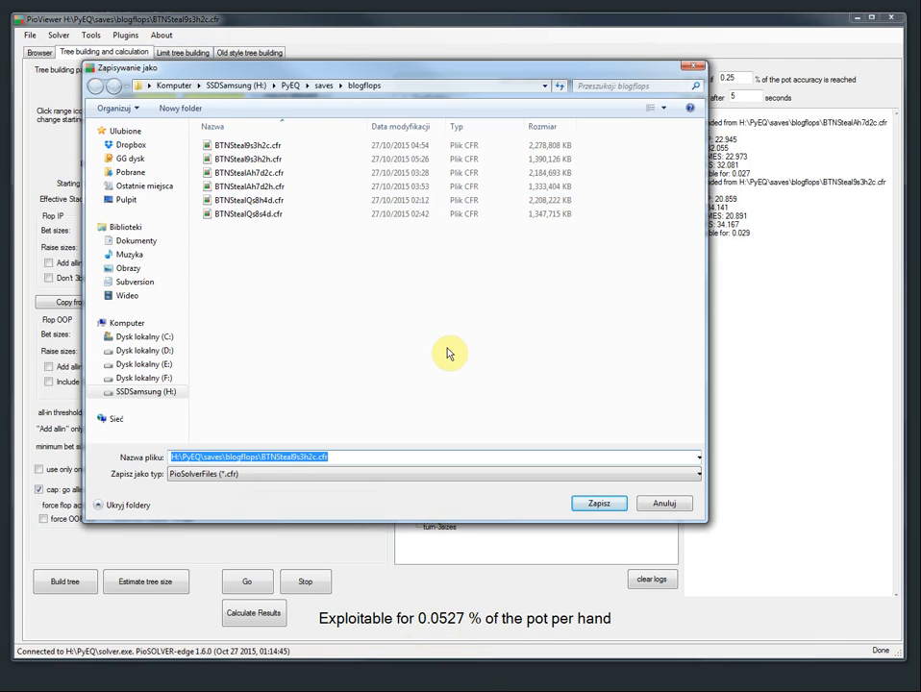
key(Left)
key(Left)
key(Left)
text(-sM)
key(BackSpace)
key(BackSpace)
text(SM)
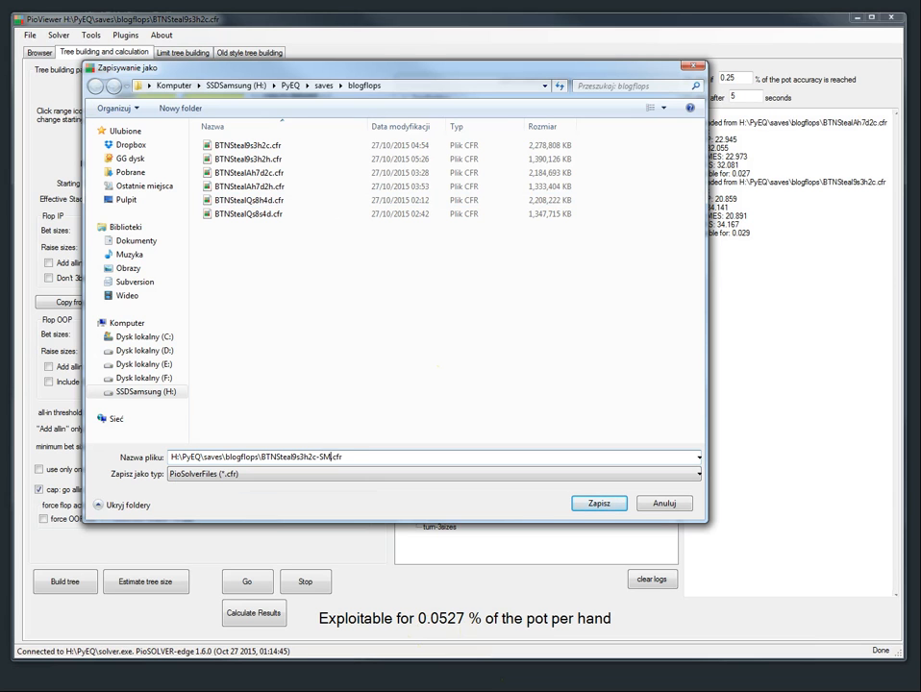
text(ALL)
click(578, 507)
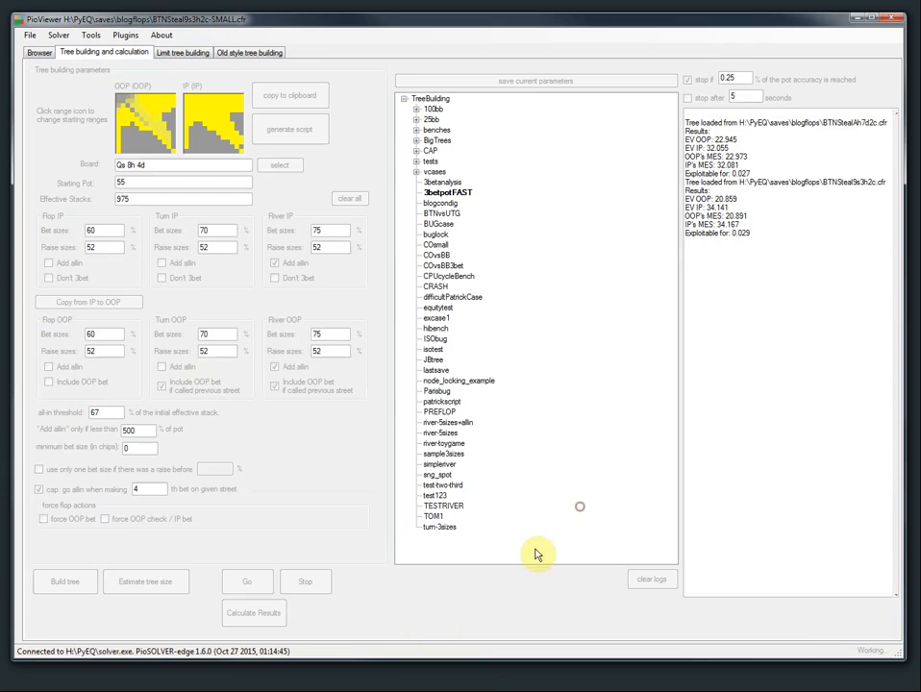
Compare the small and full save sizes by dividing 46162 by 2278808 in Calculator and taking the reciprocal, and leave without loading a file.
click(30, 35)
click(52, 46)
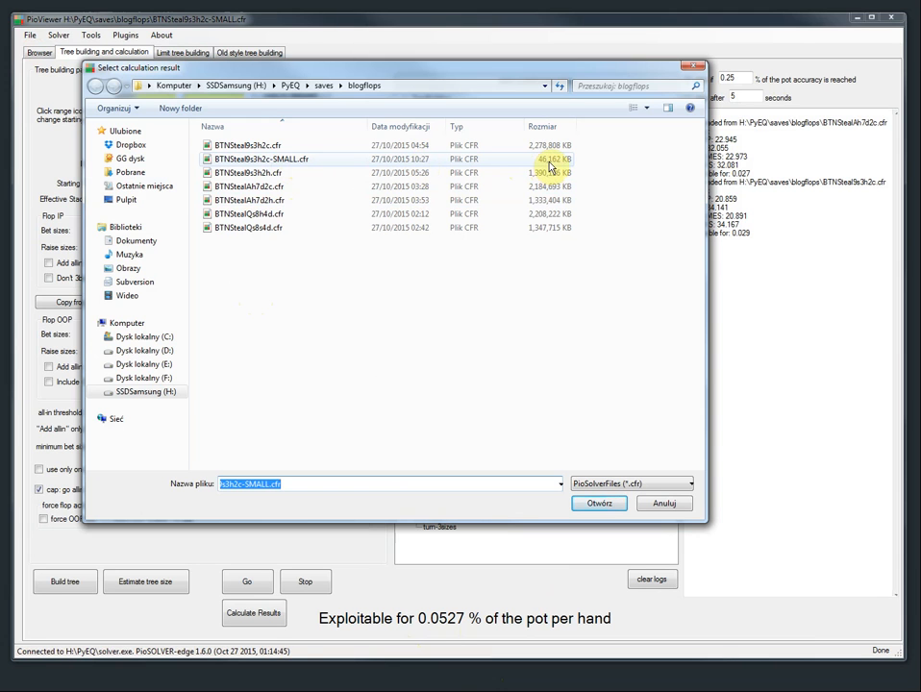
key(super)
text(calc)
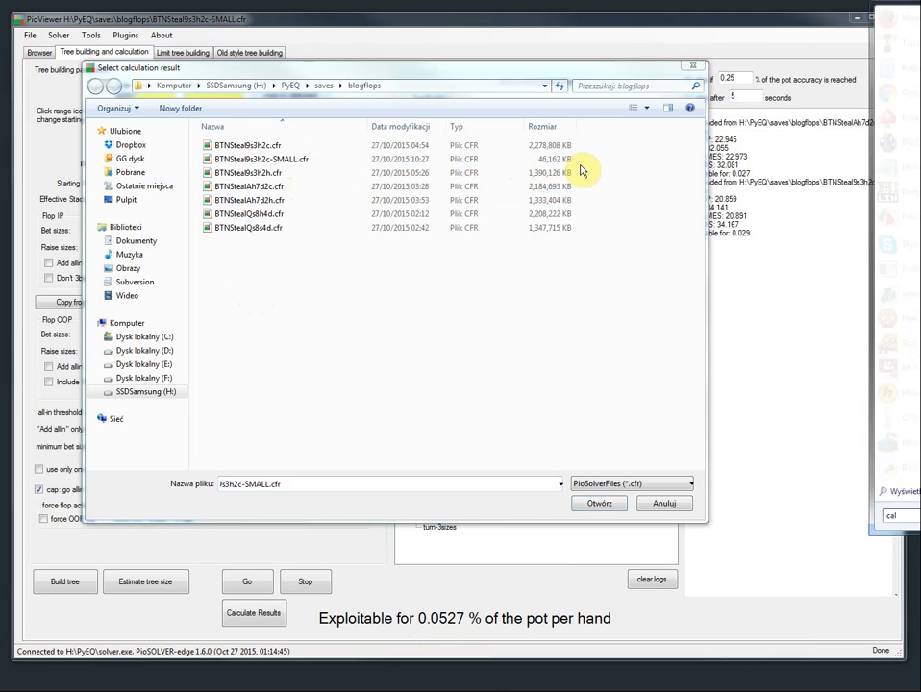
key(Return)
drag(227, 60, 534, 272)
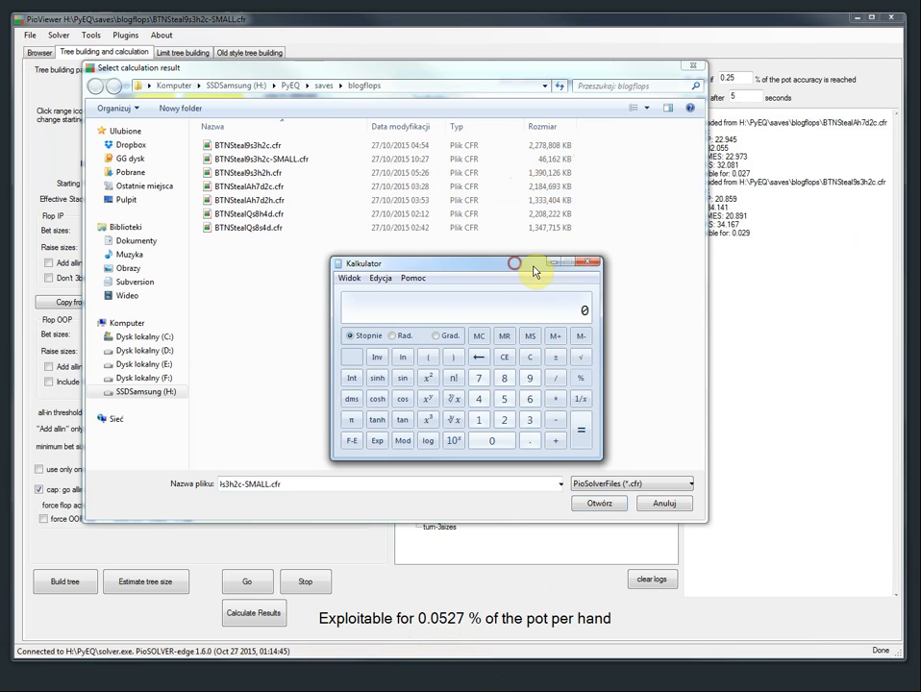
text(46162)
text(08)
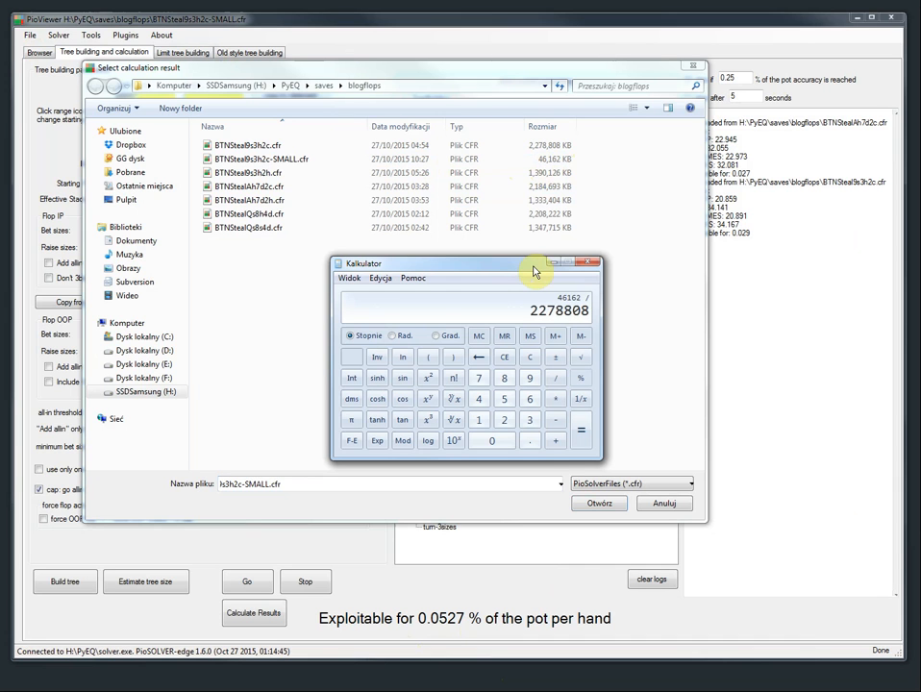
key(Return)
click(578, 400)
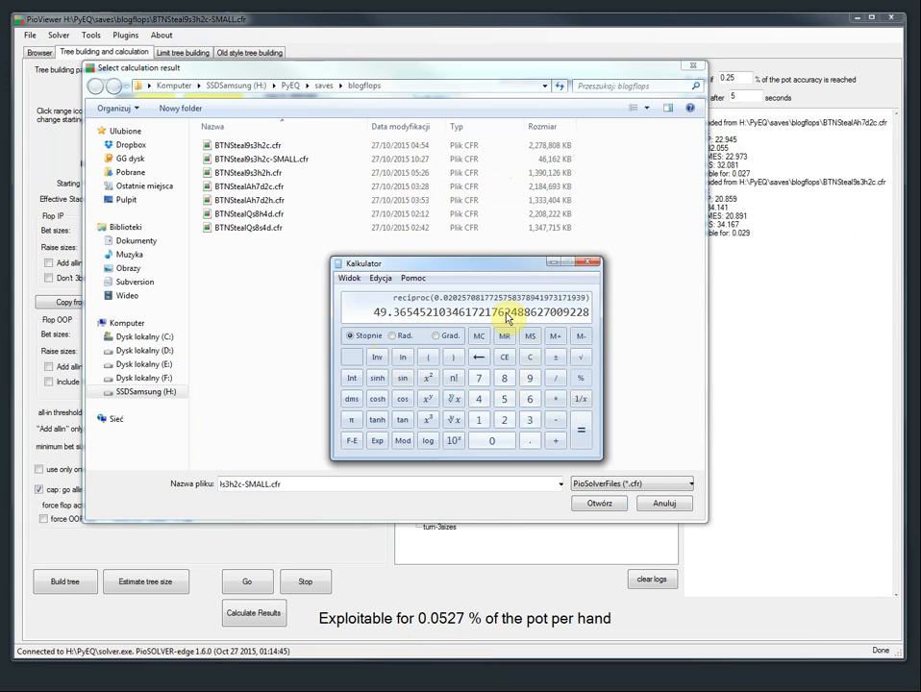
click(593, 261)
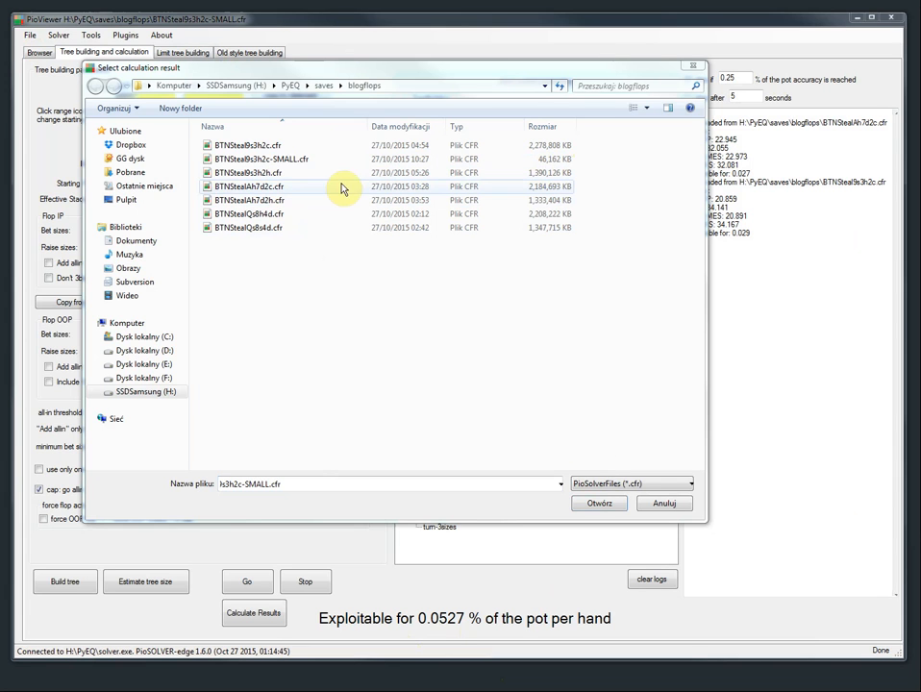
click(673, 502)
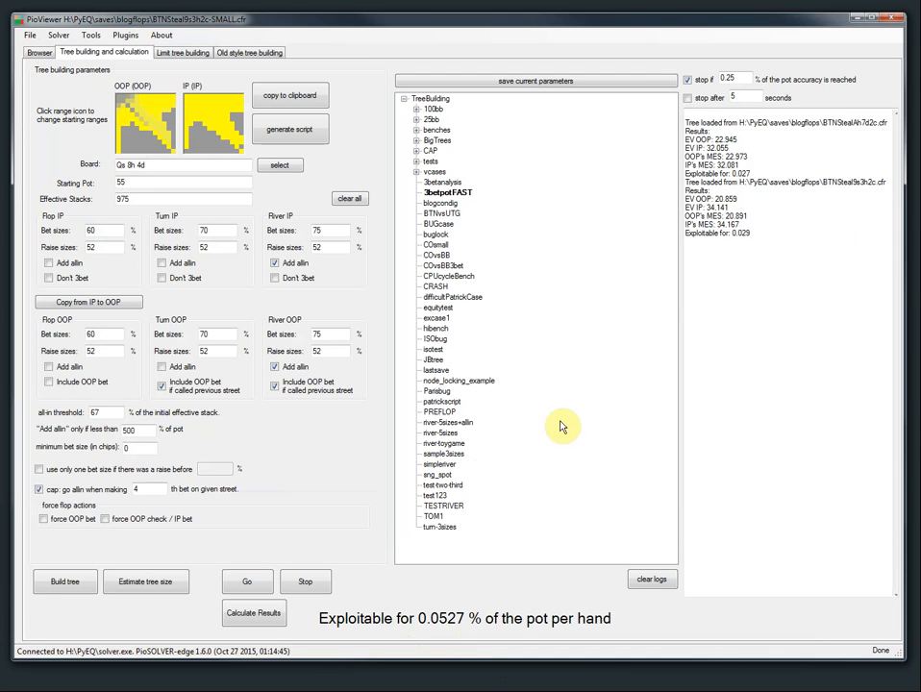
Recalculate the results of the tree, browse its check and bet 33 nodes, and return to the root.
click(252, 612)
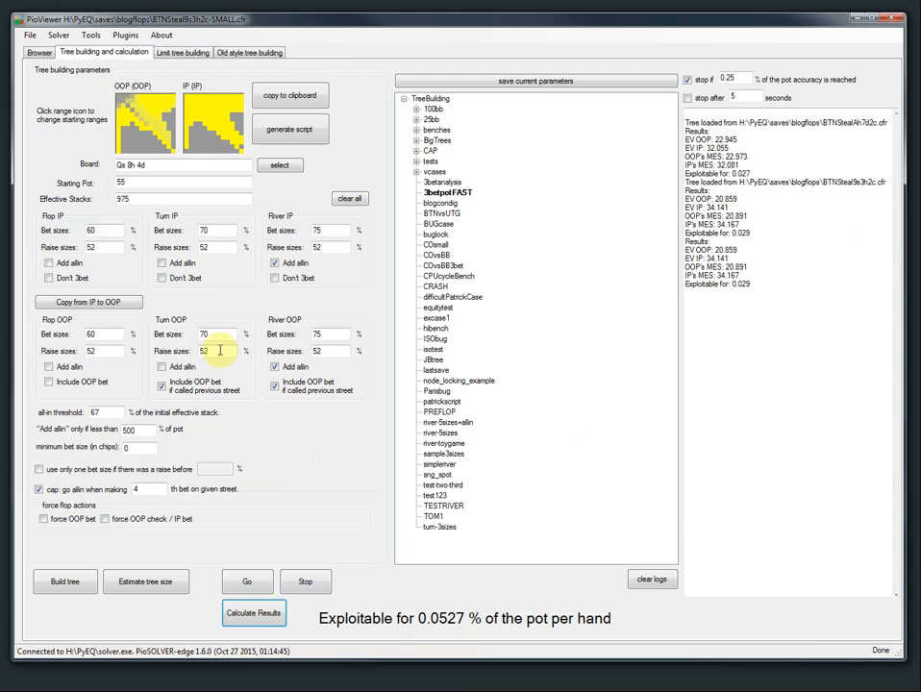
click(40, 52)
click(214, 68)
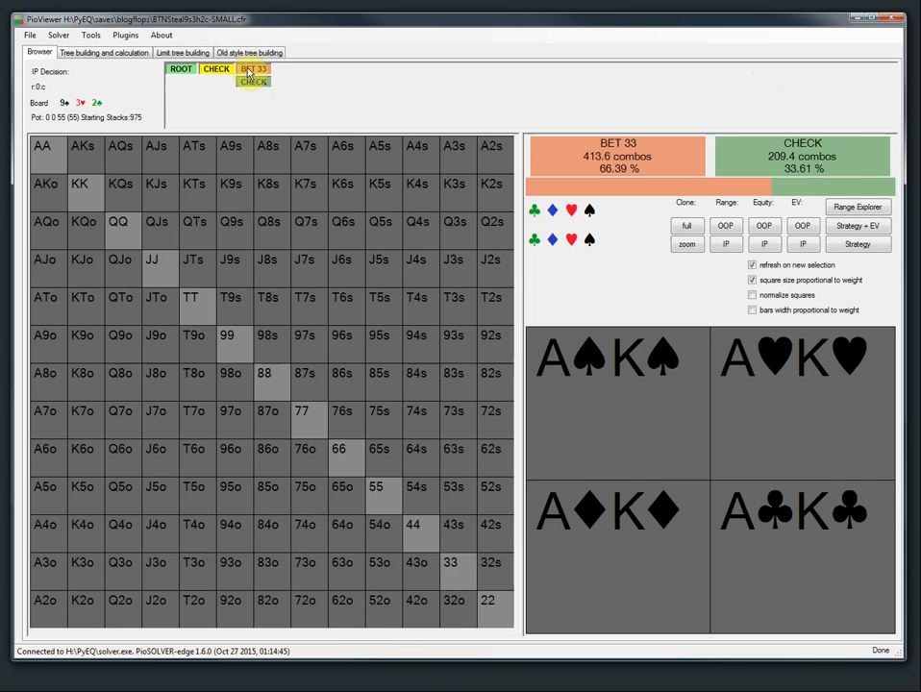
click(248, 70)
click(207, 70)
click(187, 73)
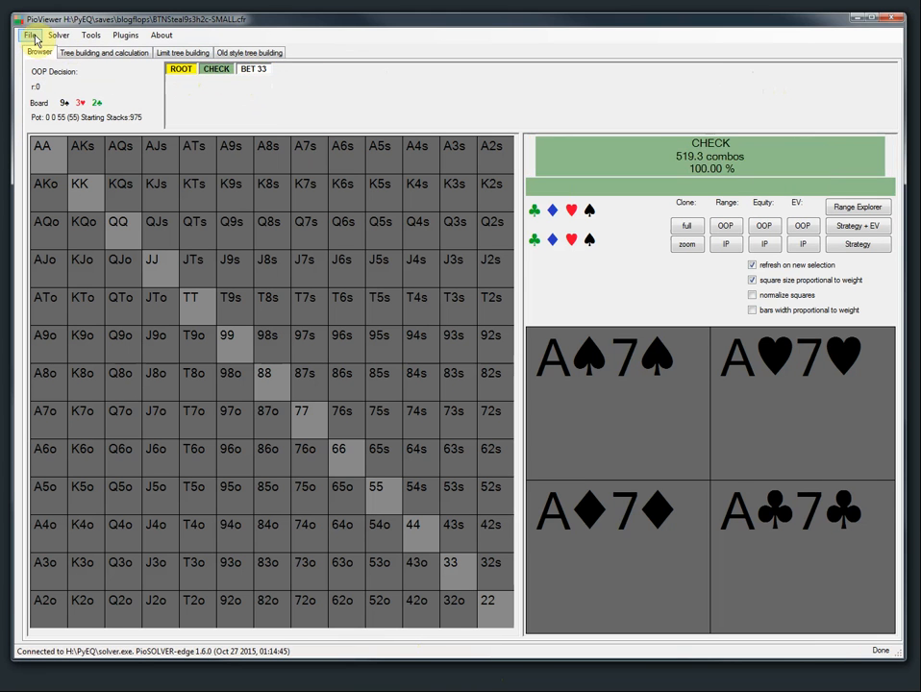
Load the small save BTNSteal9s3h2c-SMALL.cfr and check its results in the calculation log.
click(31, 35)
click(49, 47)
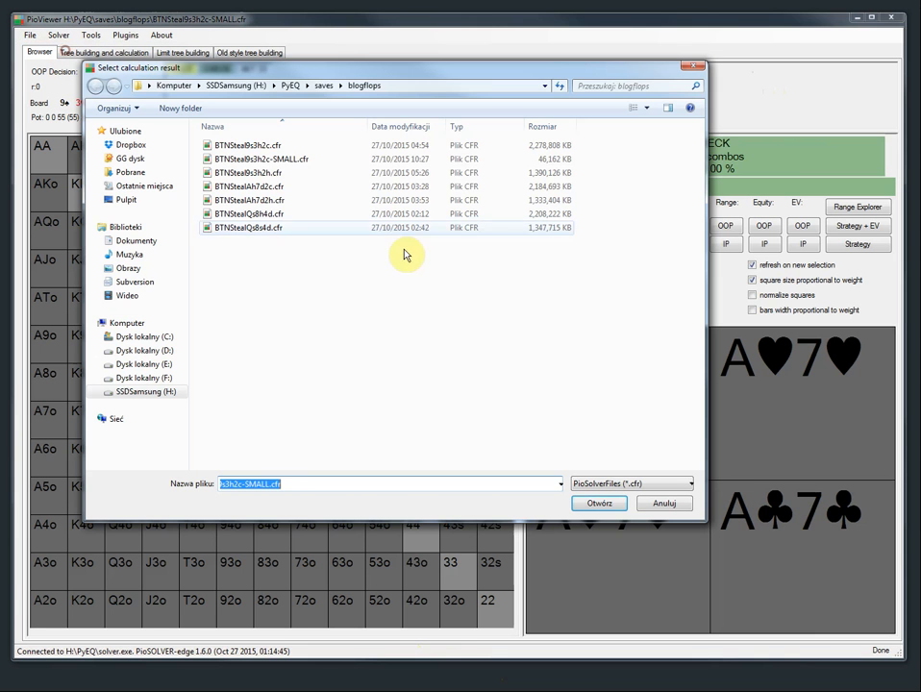
click(289, 159)
click(599, 502)
click(81, 54)
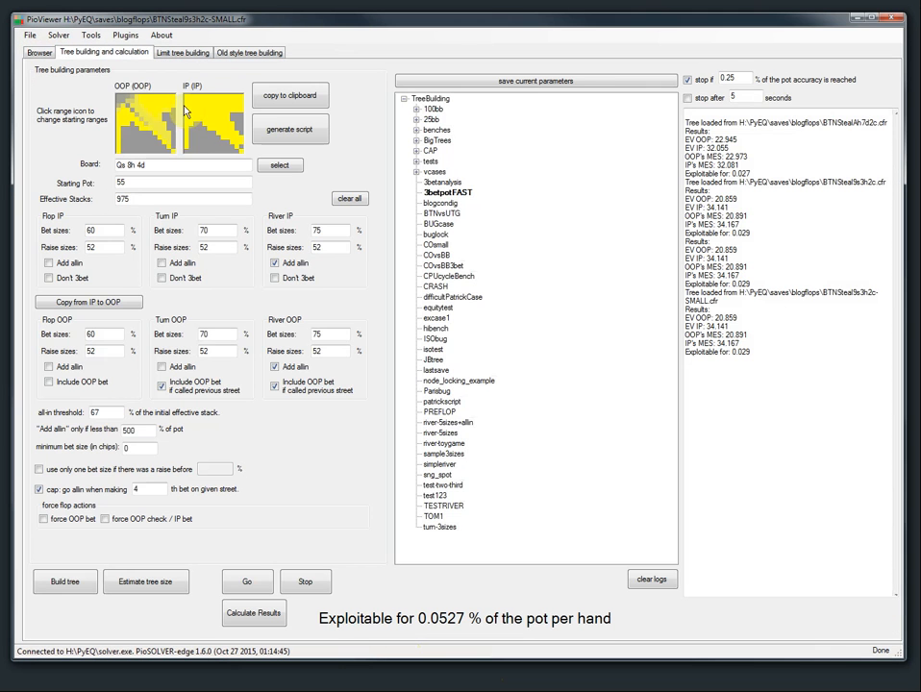
Browse the check, bet 33 and call line, and display OOP's strategy with EV facing the flop bet 33.
click(41, 51)
click(215, 70)
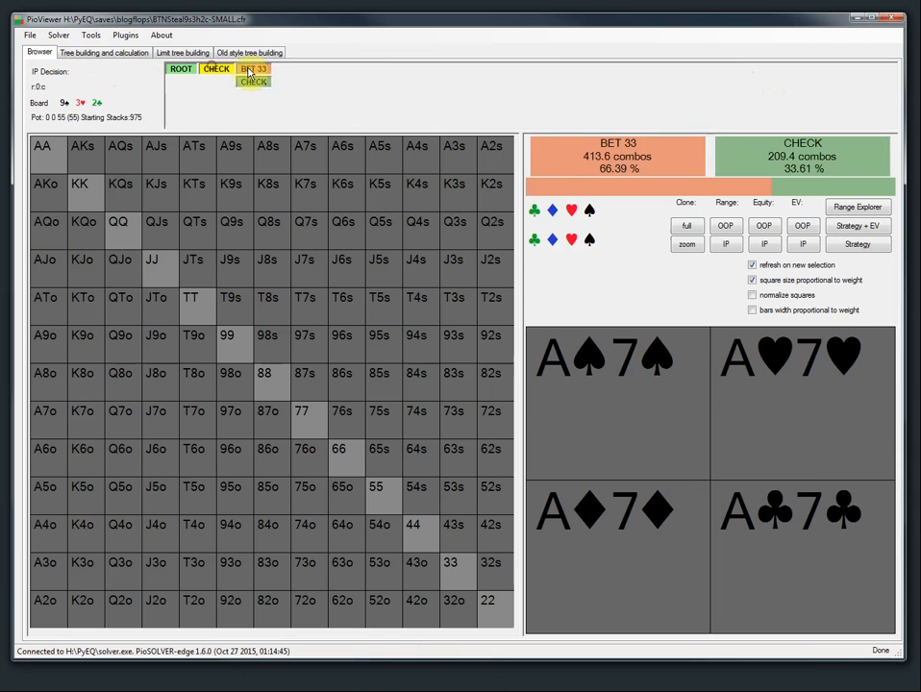
click(253, 69)
click(287, 80)
click(873, 226)
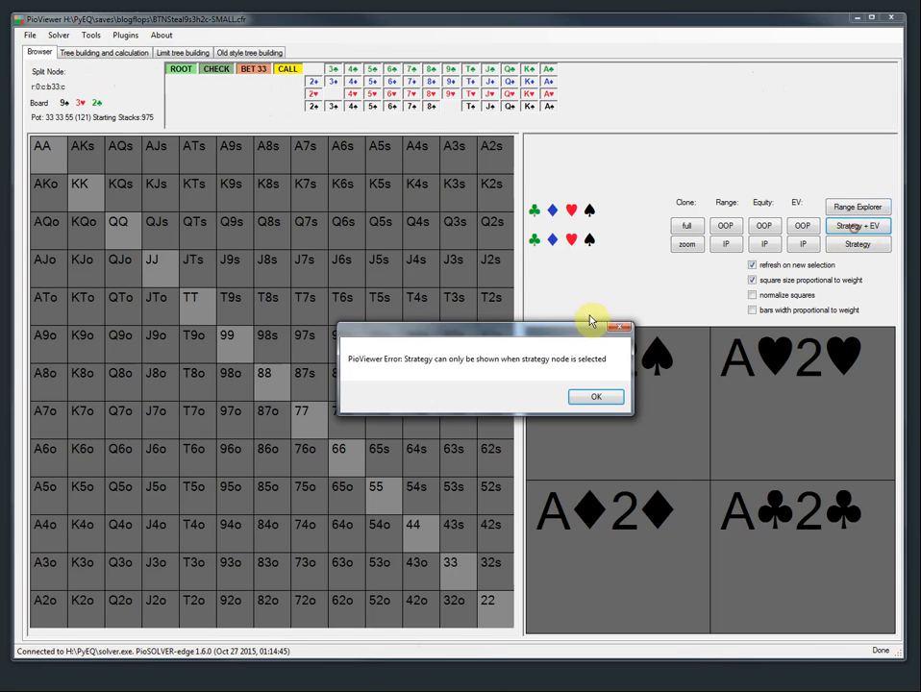
click(591, 401)
click(254, 71)
click(855, 227)
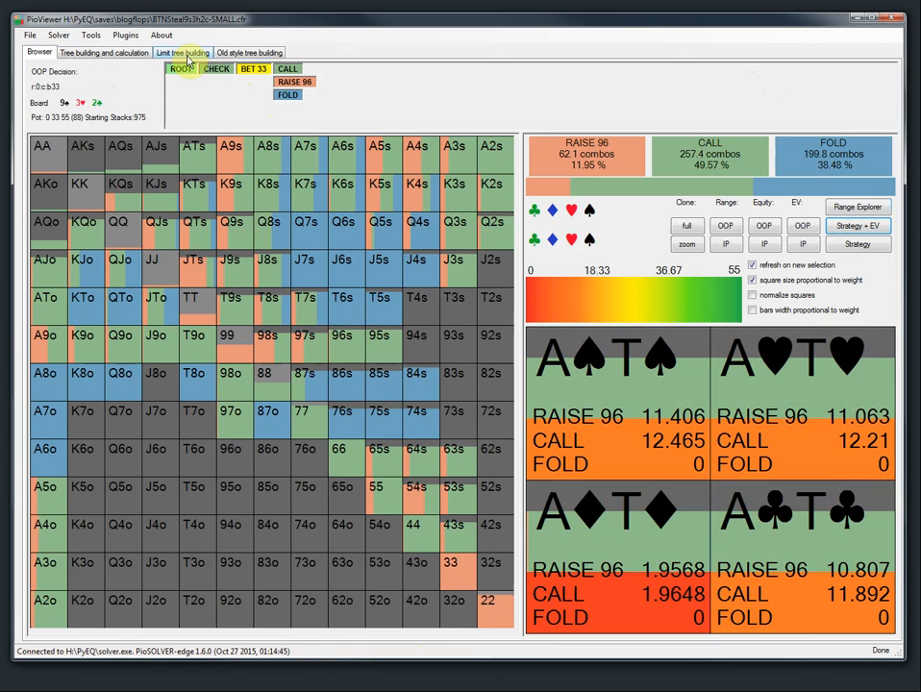
Follow the line of check, bet 33, call, 3♠ turn, check, bet 85 and call, examining the strategies with EV.
click(215, 69)
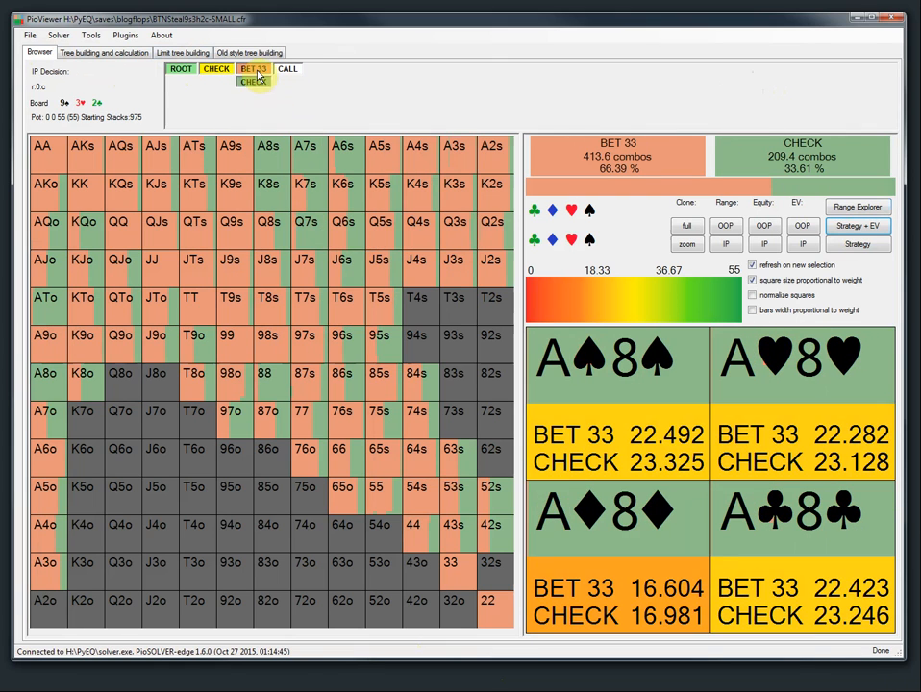
click(254, 69)
click(286, 70)
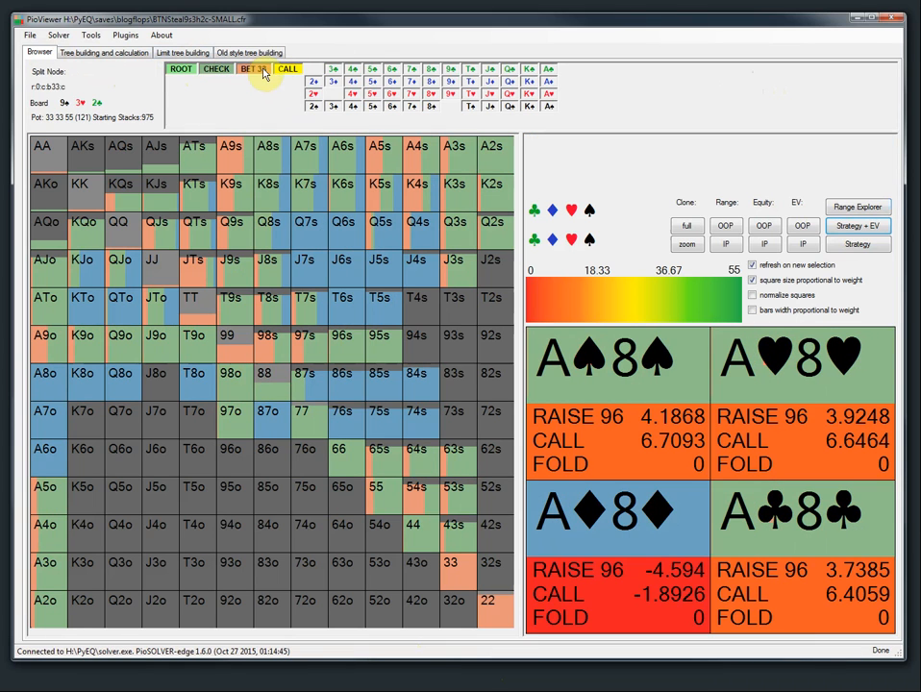
click(333, 106)
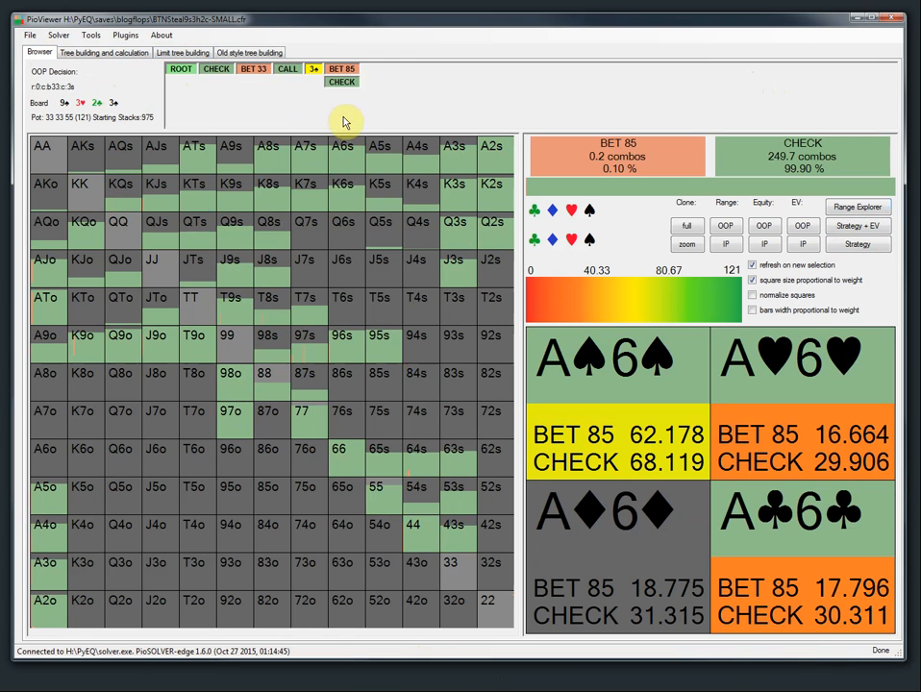
click(341, 81)
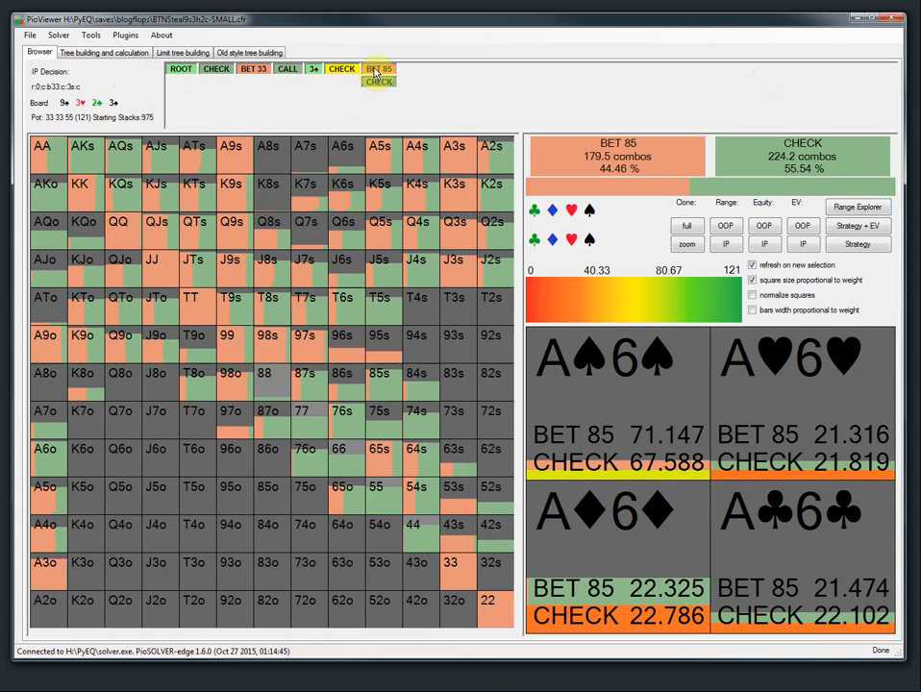
click(376, 70)
click(412, 80)
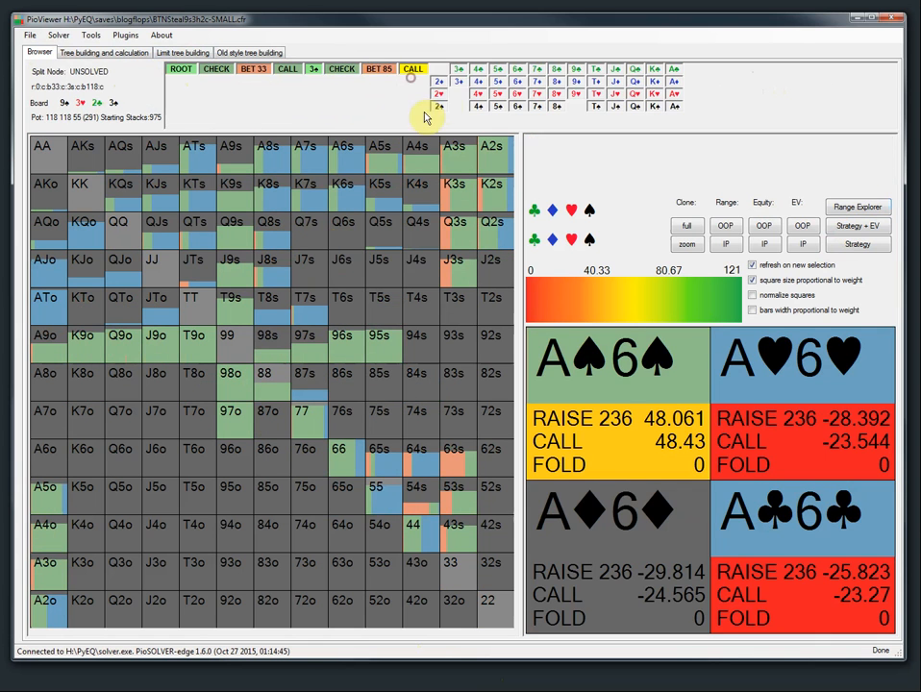
Select the 5♦ river, examine IP's strategy after OOP's check, and return to OOP's river decision.
click(499, 84)
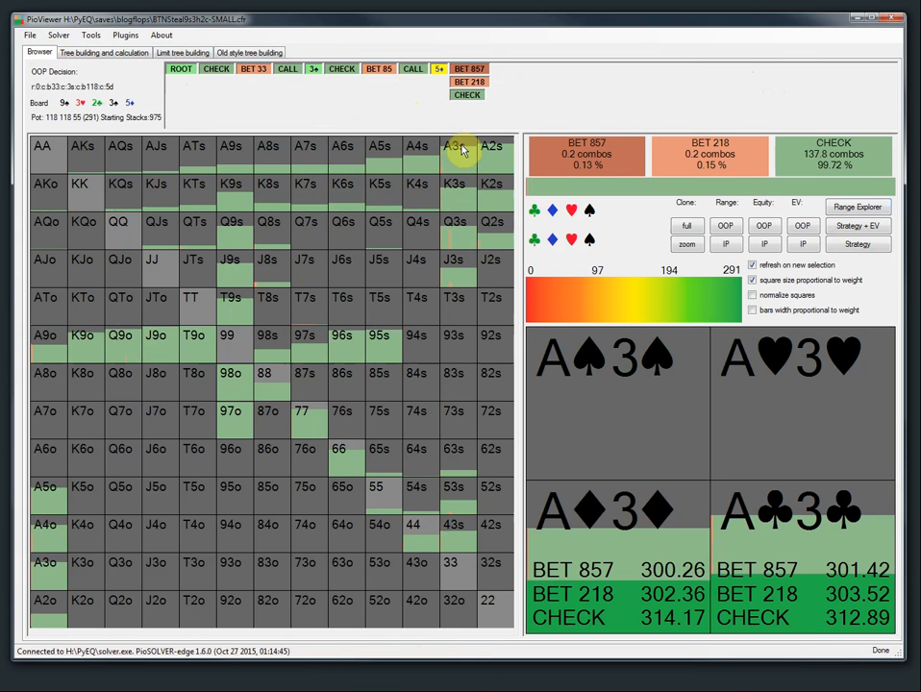
click(468, 94)
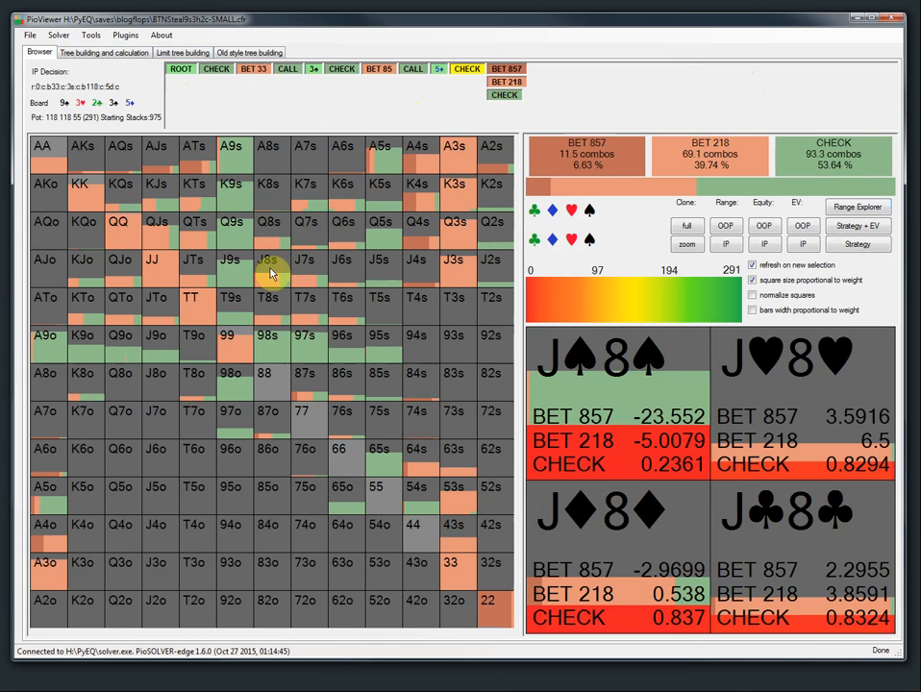
click(436, 71)
Set the river recalculation accuracy to 0.0002 of the pot in the configuration.
click(91, 36)
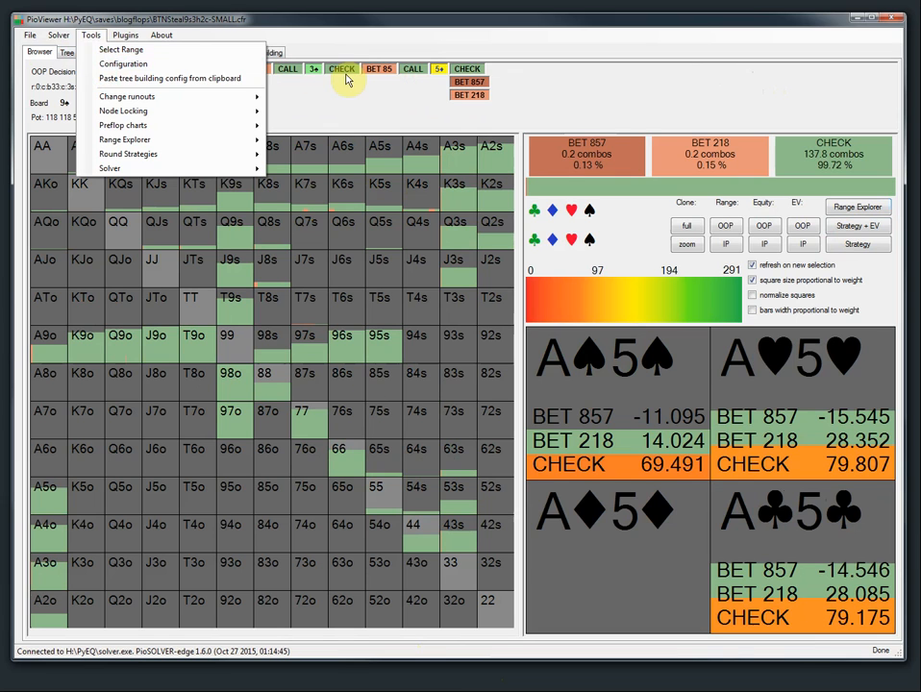
click(349, 102)
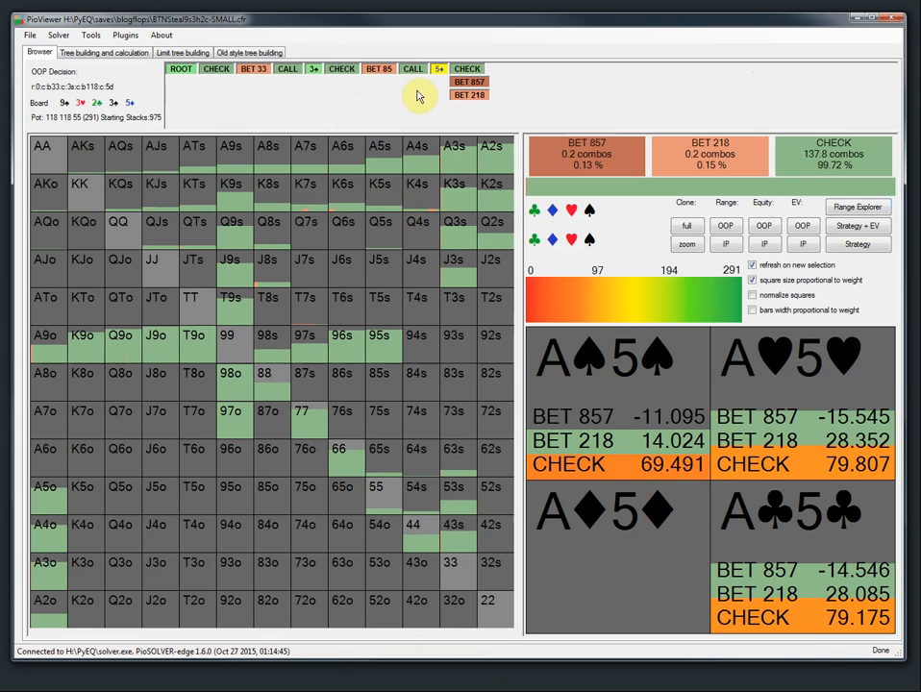
click(90, 35)
click(108, 65)
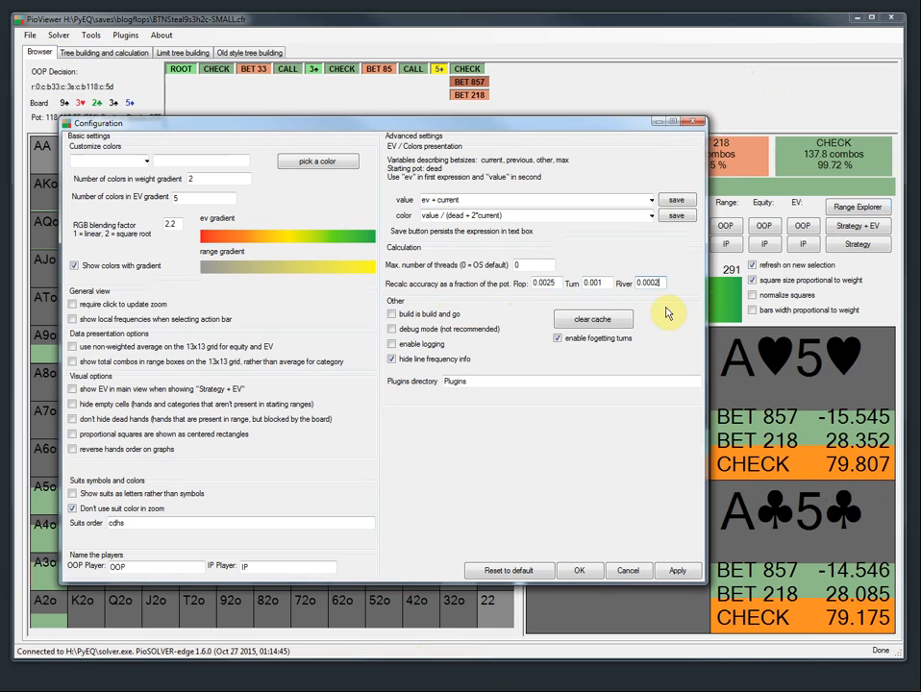
click(580, 570)
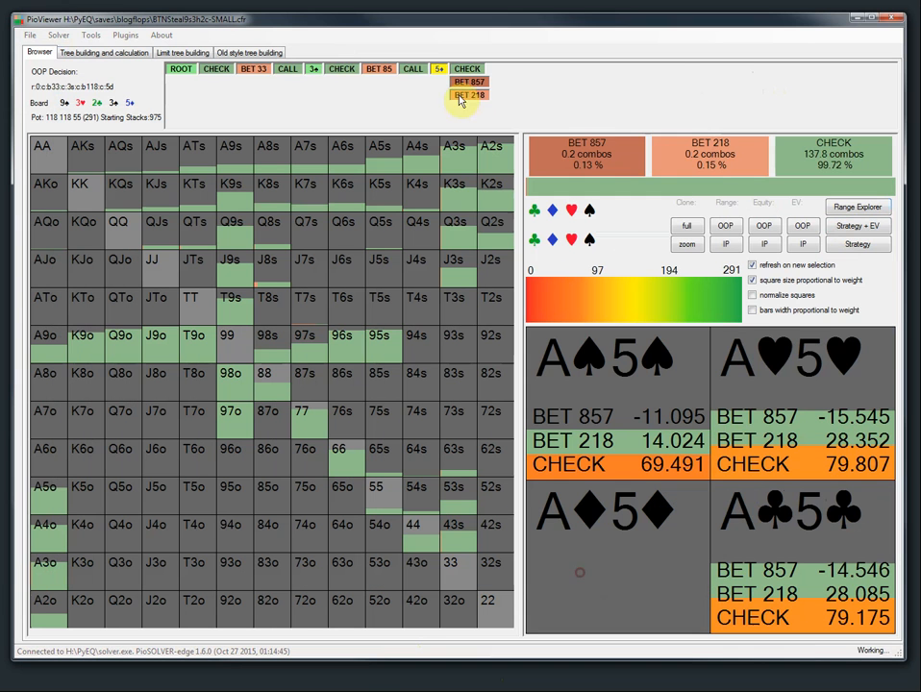
Compare OOP's strategies on the 6♦ and 8♣ rivers, and examine IP's strategy after a check on 6♦.
click(412, 69)
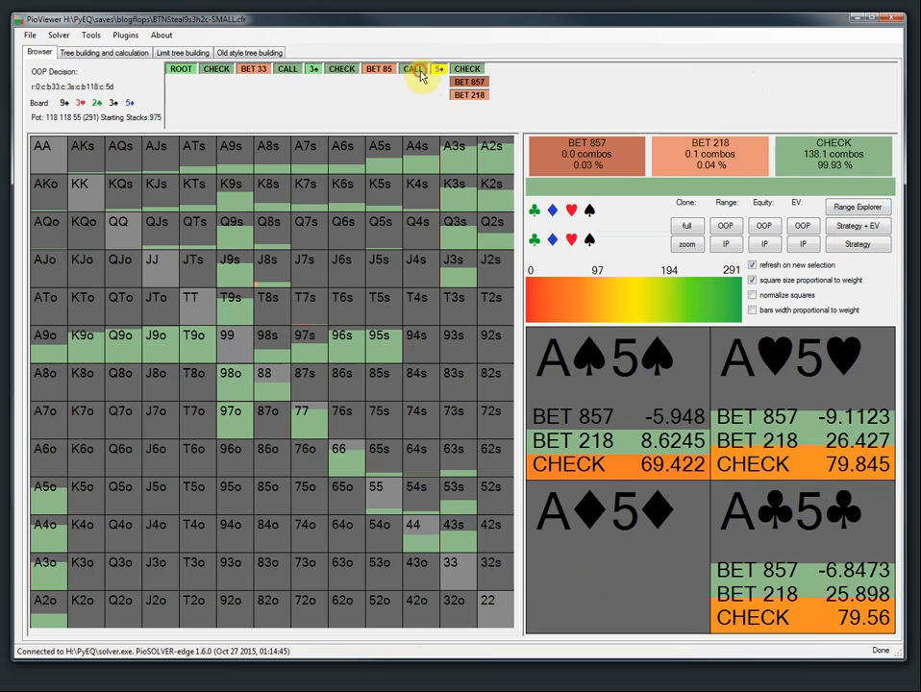
click(420, 70)
click(516, 95)
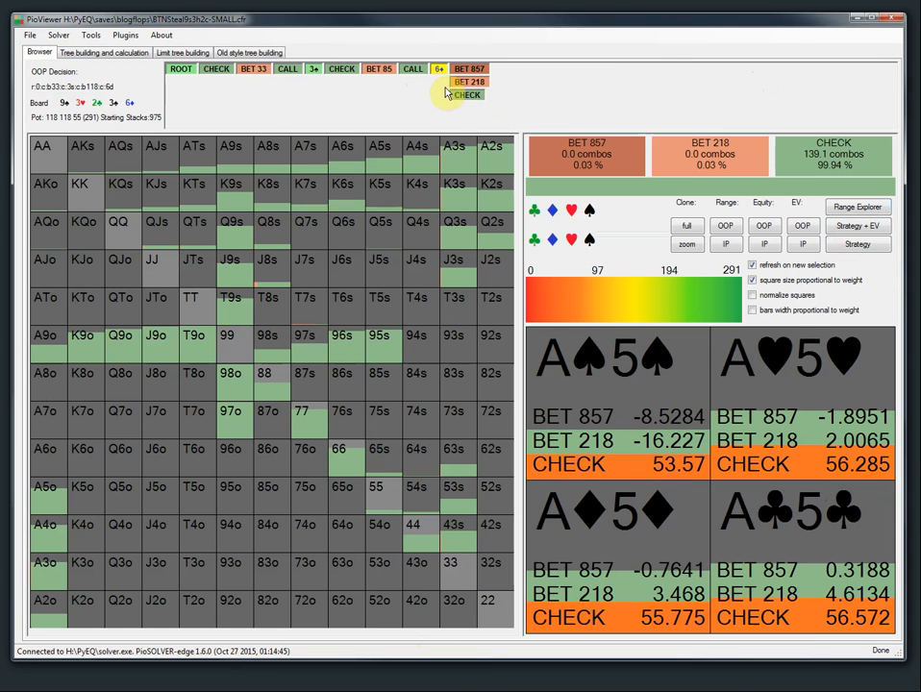
mouse_move(495, 149)
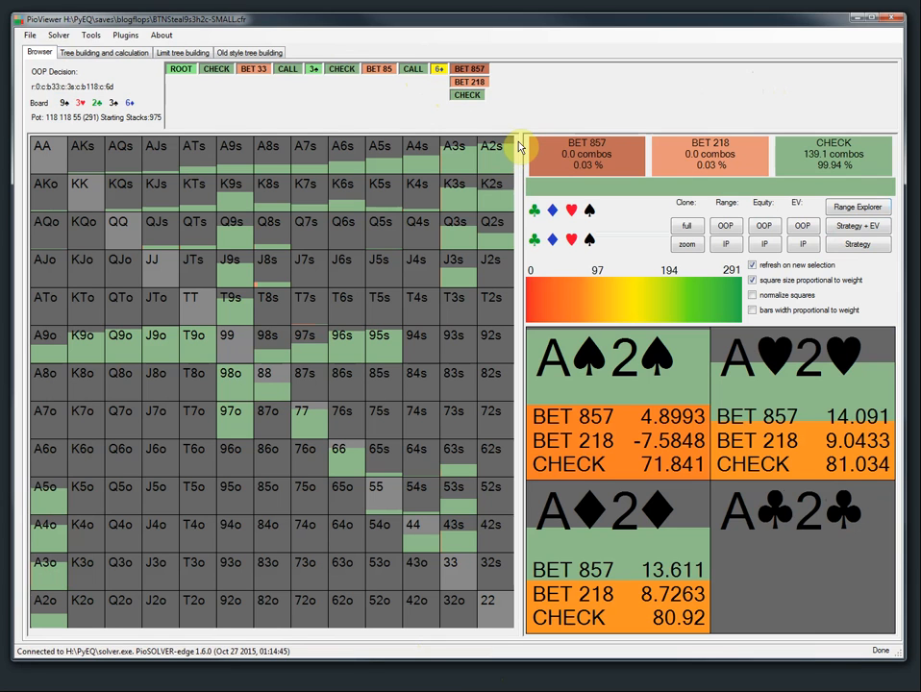
click(411, 75)
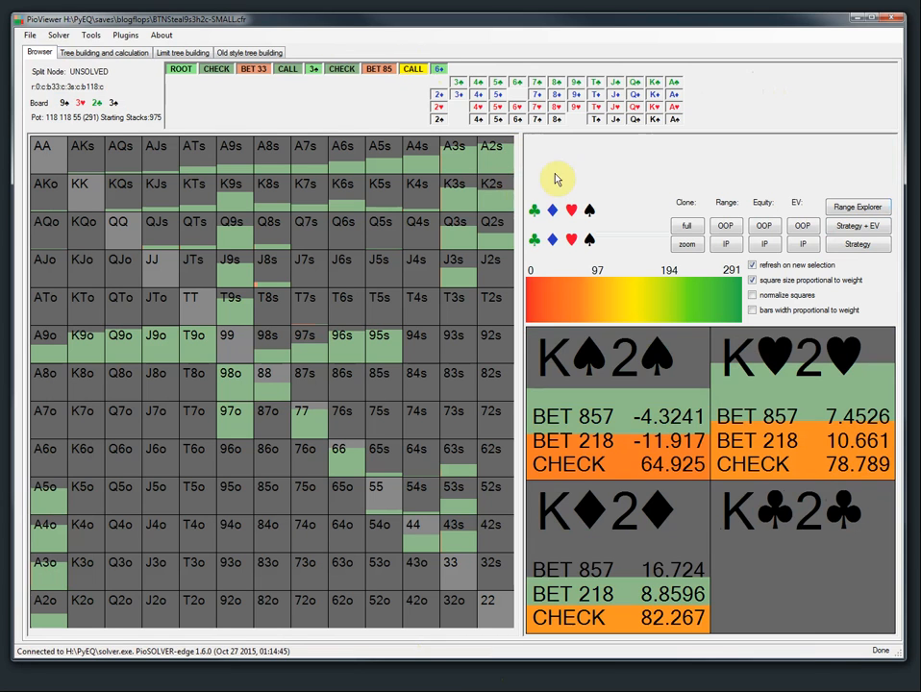
click(555, 83)
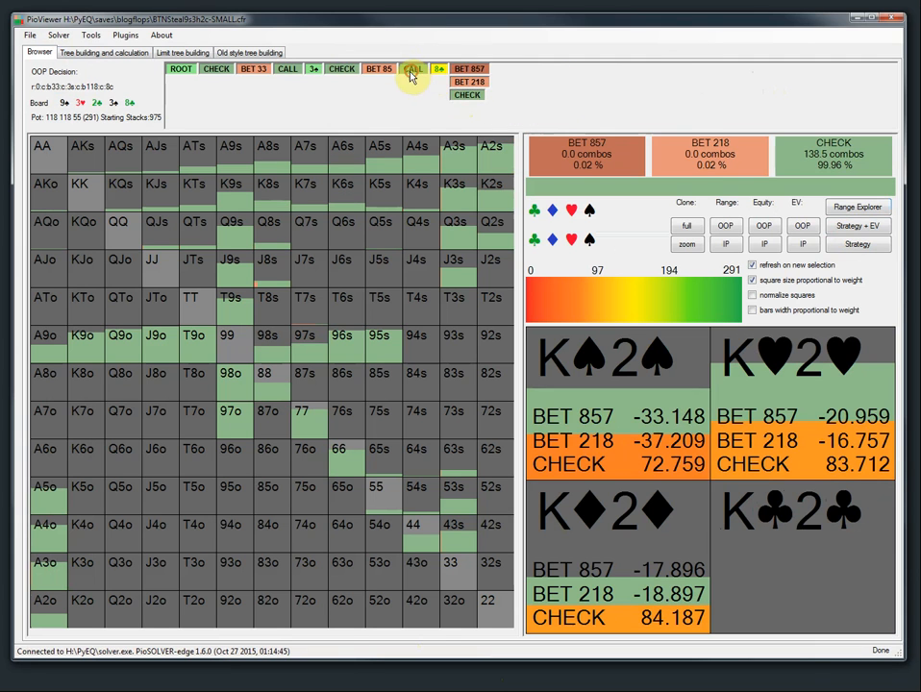
click(411, 74)
click(517, 94)
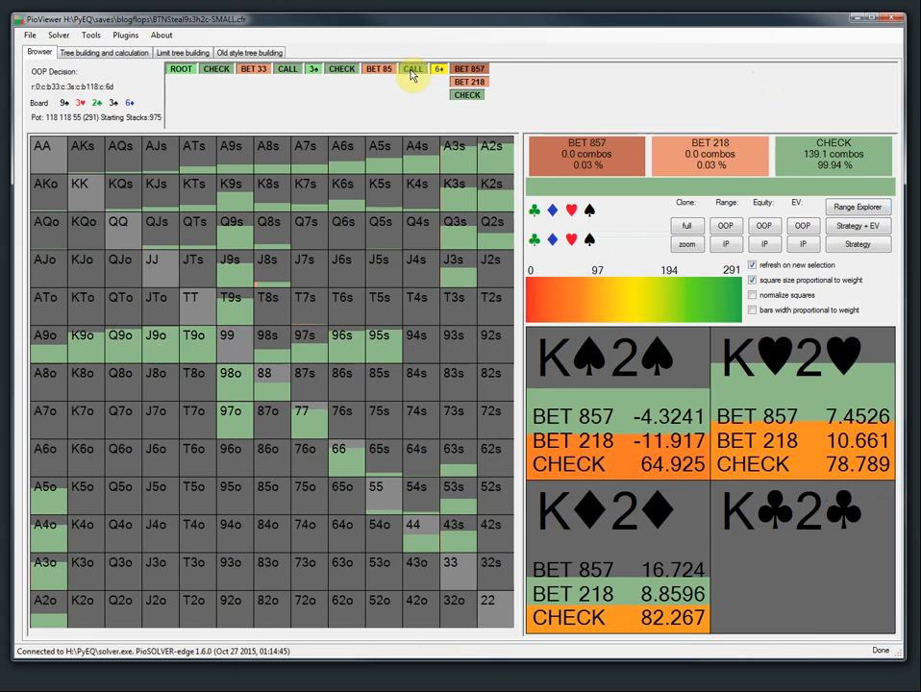
click(467, 95)
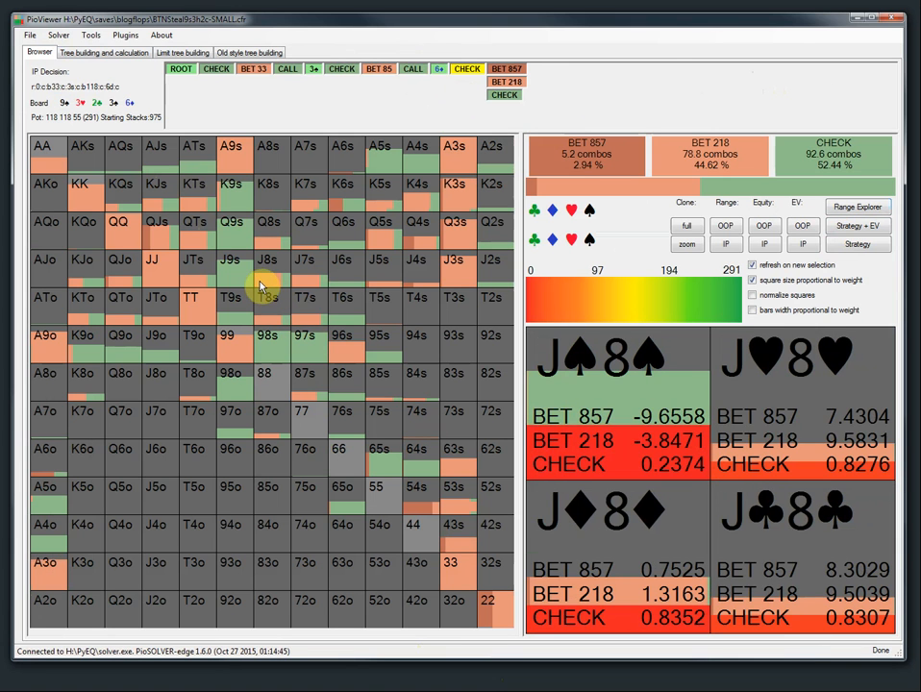
Review the recalculation accuracy settings in the configuration without changing them.
click(92, 35)
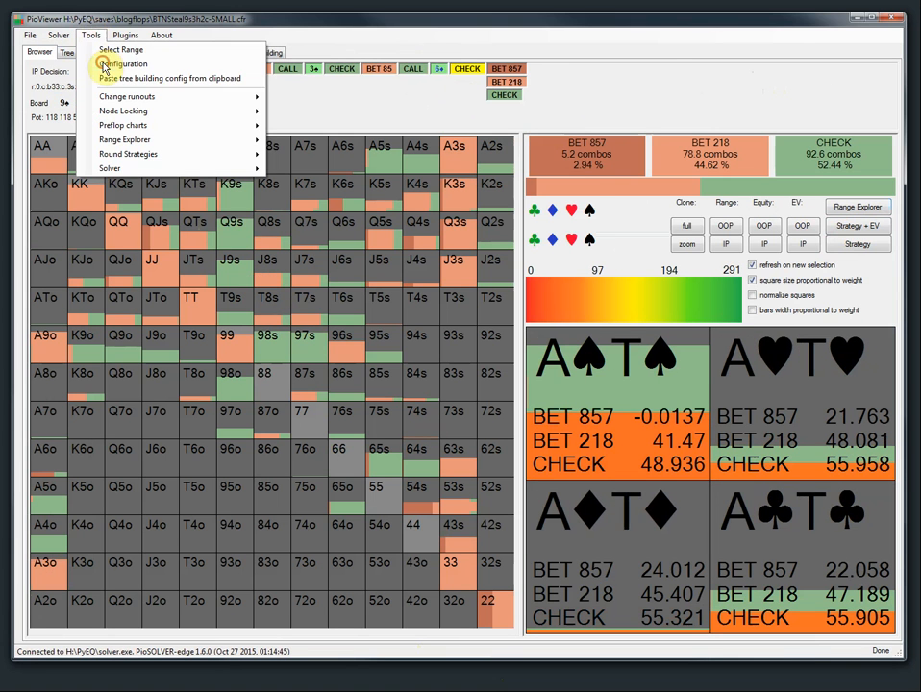
click(106, 65)
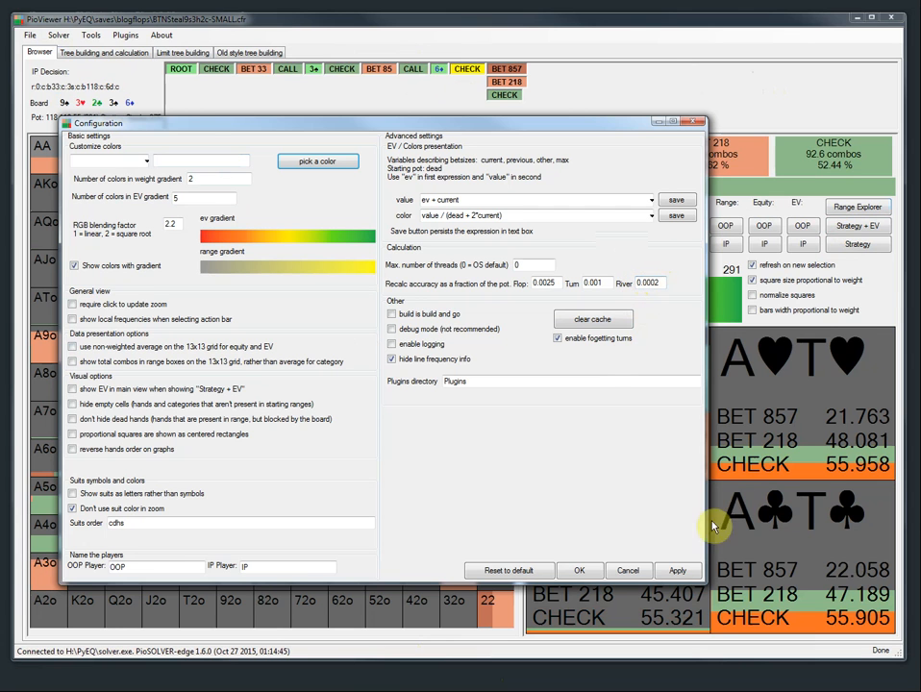
click(627, 569)
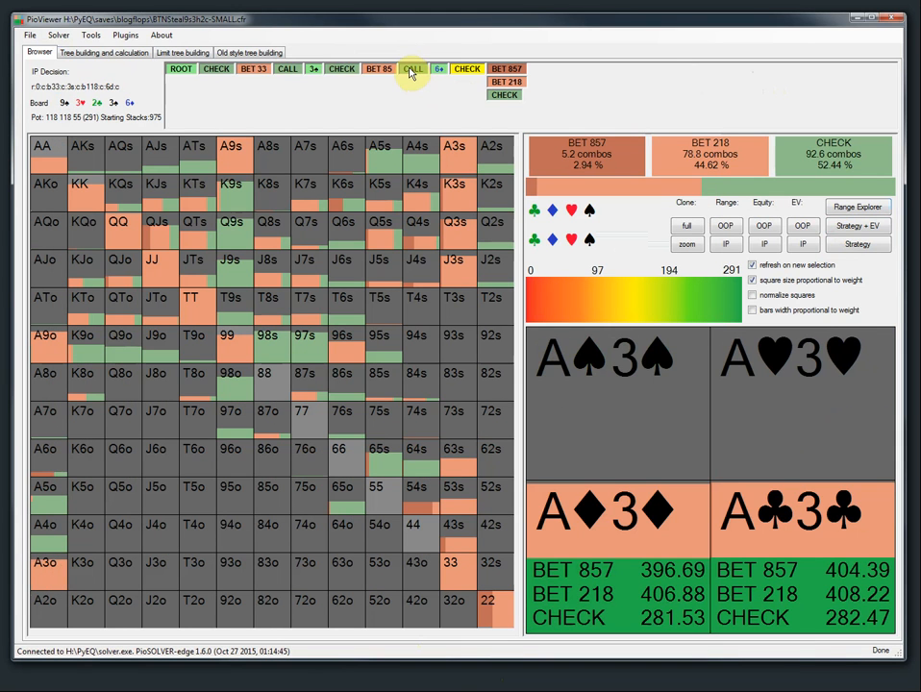
Revisit the turn bet 85 node, return to OOP's check on the 6♦ river, and cycle the river card to 8♥.
click(378, 70)
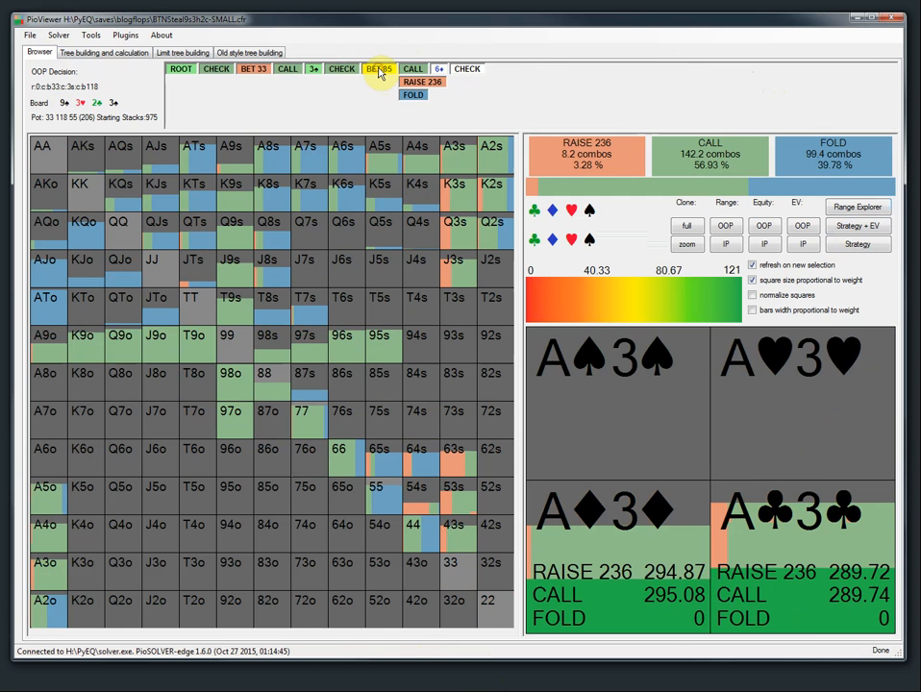
click(438, 69)
click(467, 69)
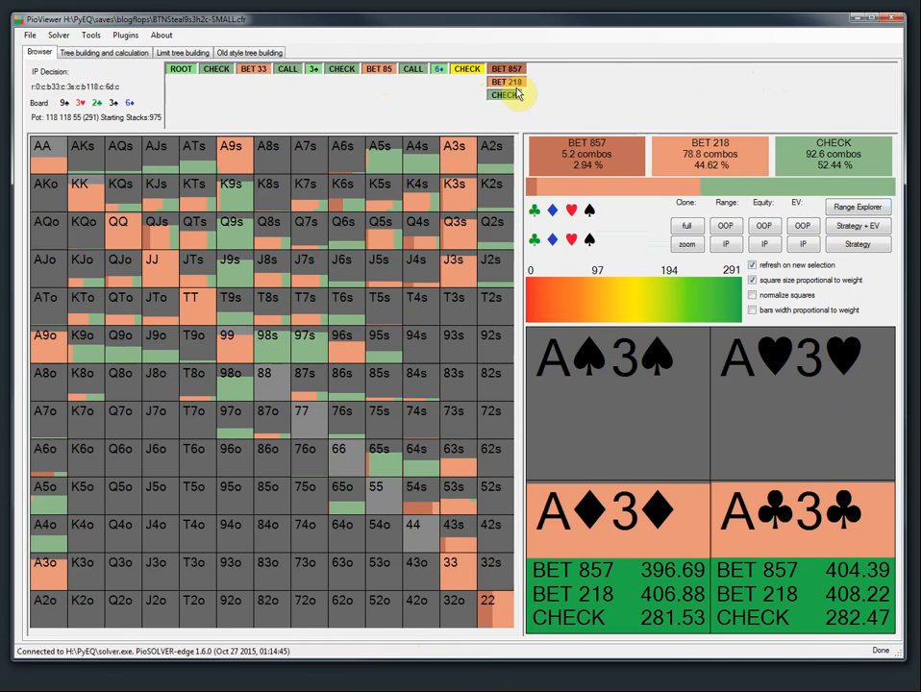
key(Up)
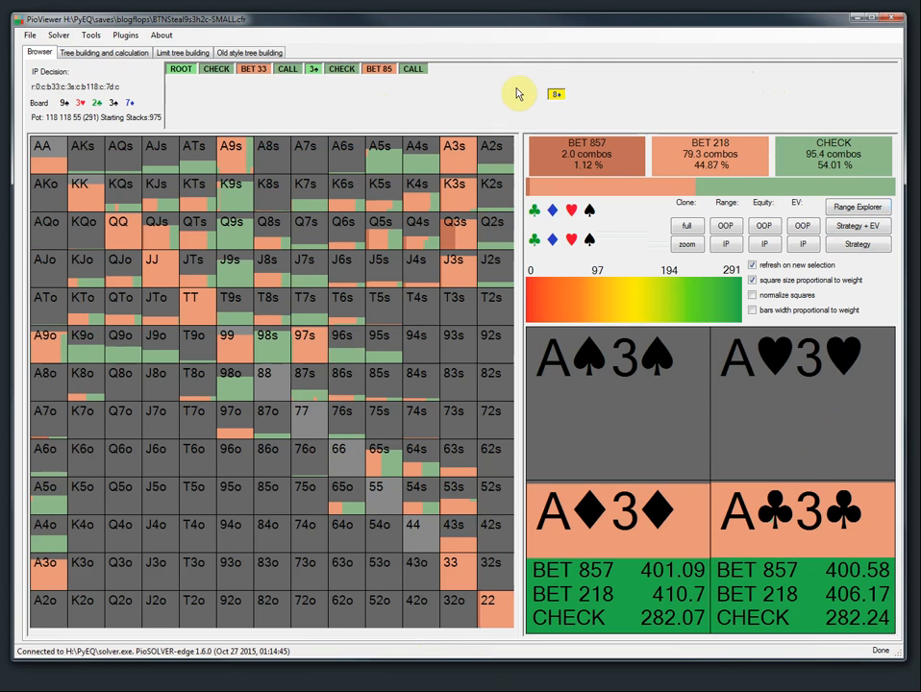
key(Up)
key(Up)
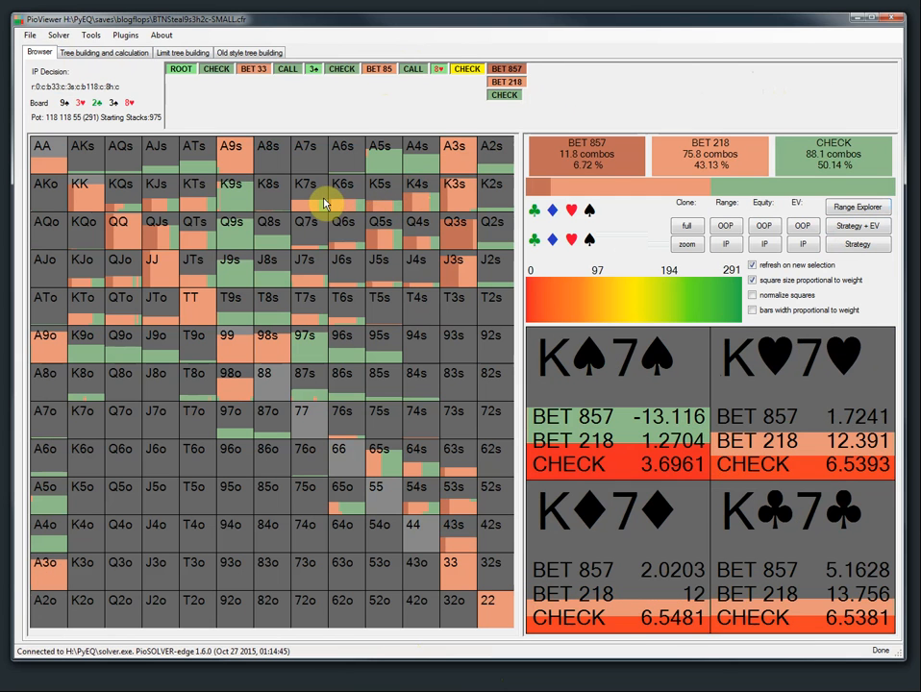
View the root and flop check nodes, return to the 8♥ river, and examine IP's response to OOP's bet 218.
click(181, 71)
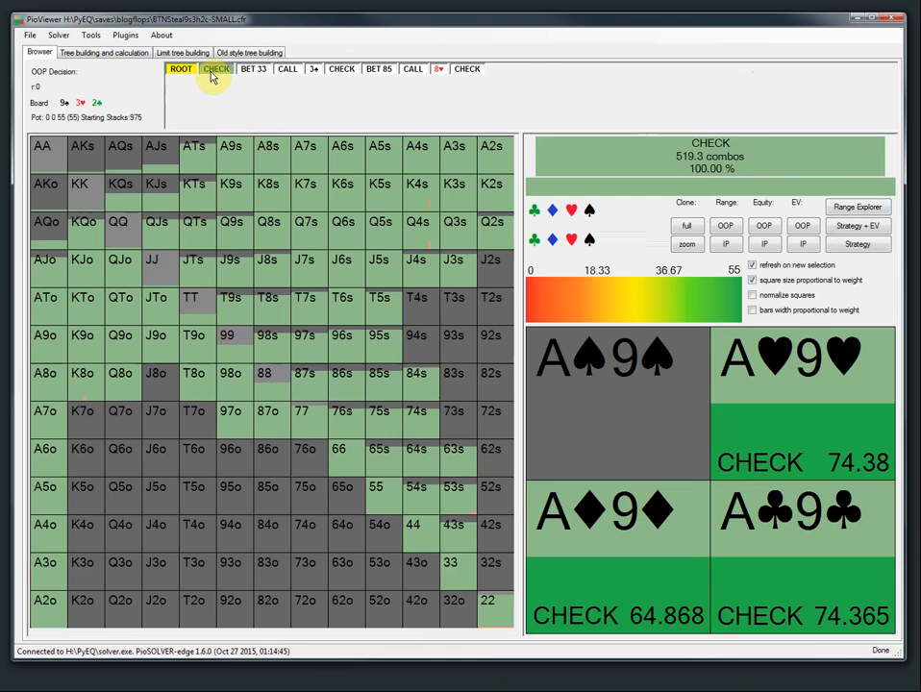
click(213, 73)
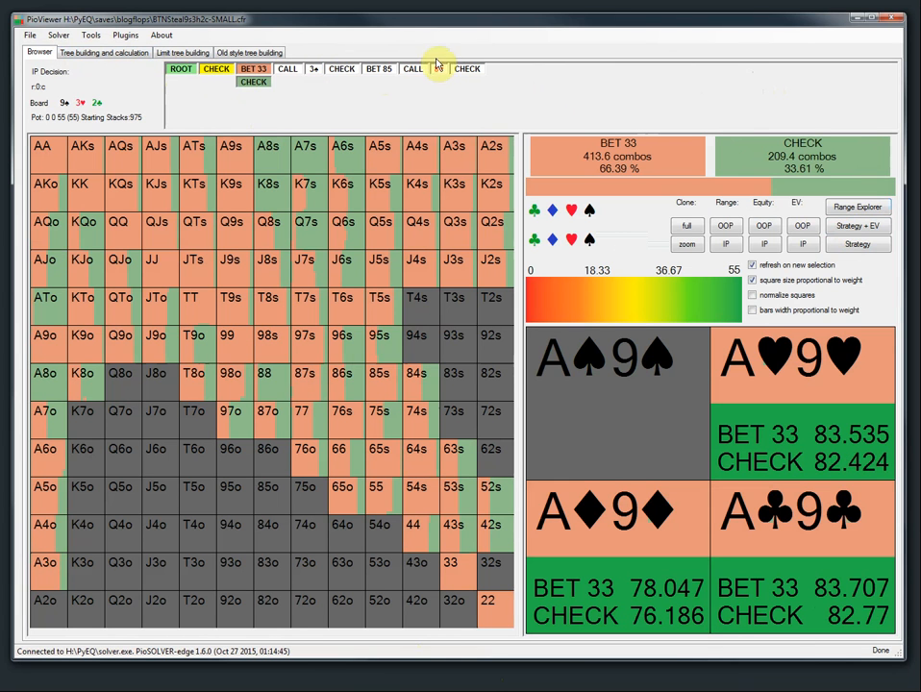
click(440, 70)
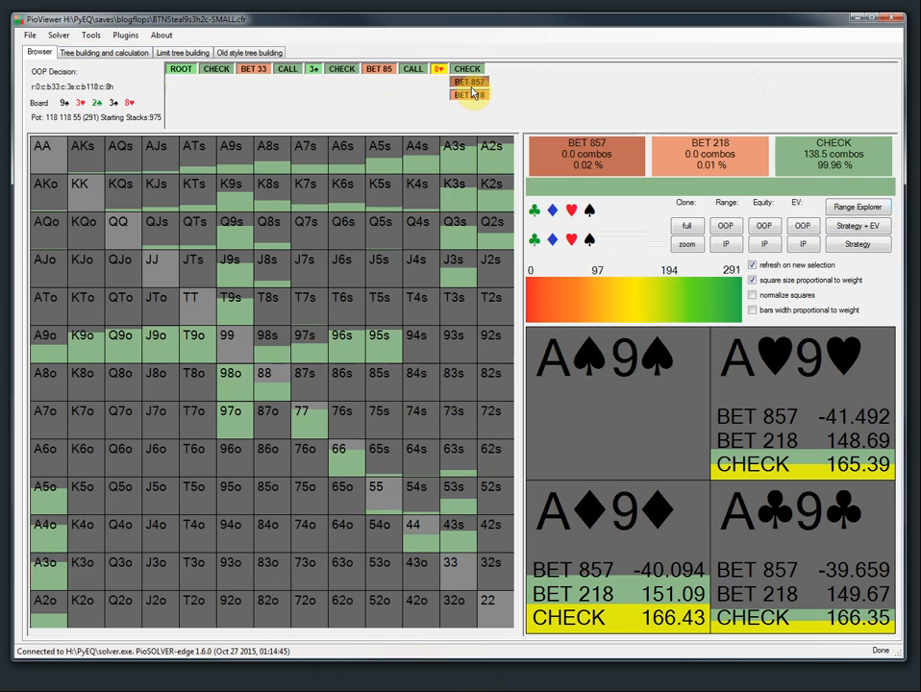
click(469, 95)
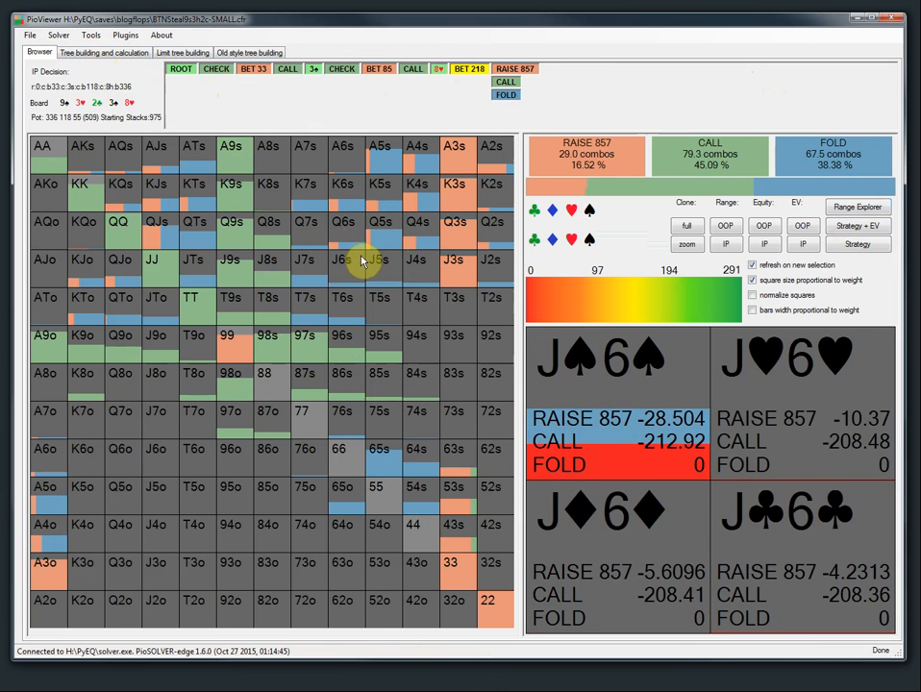
Return to the turn call node and set the river recalculation accuracy to 0.0001 of the pot.
click(411, 72)
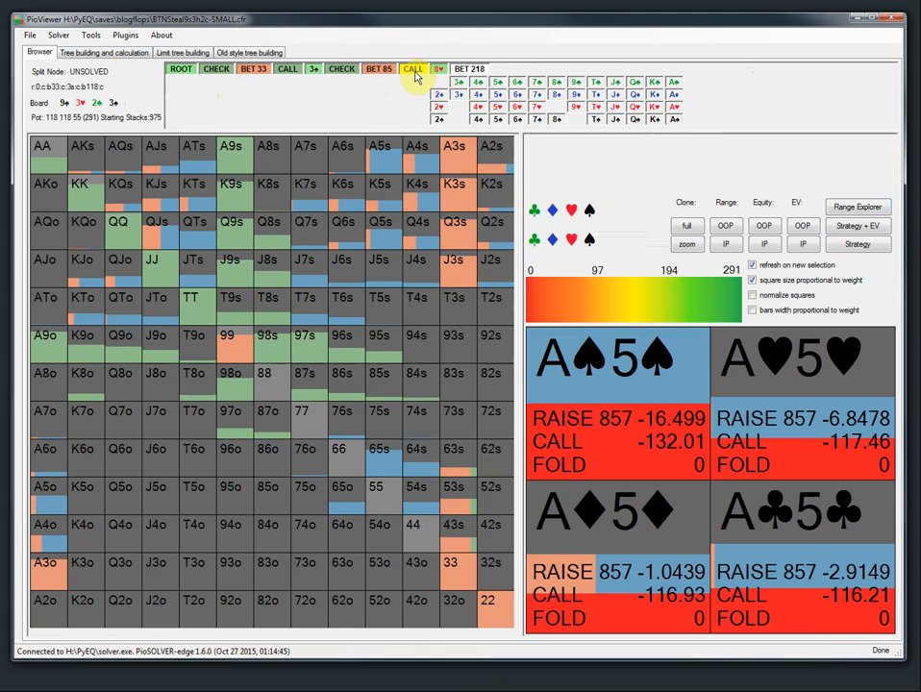
click(92, 36)
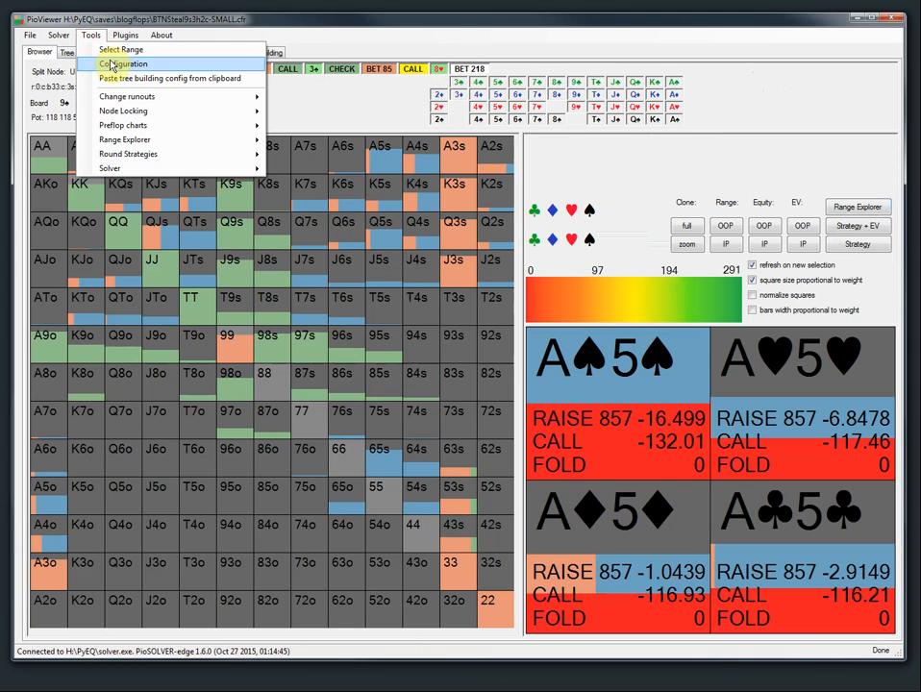
click(88, 60)
click(557, 338)
click(661, 281)
key(BackSpace)
text(1)
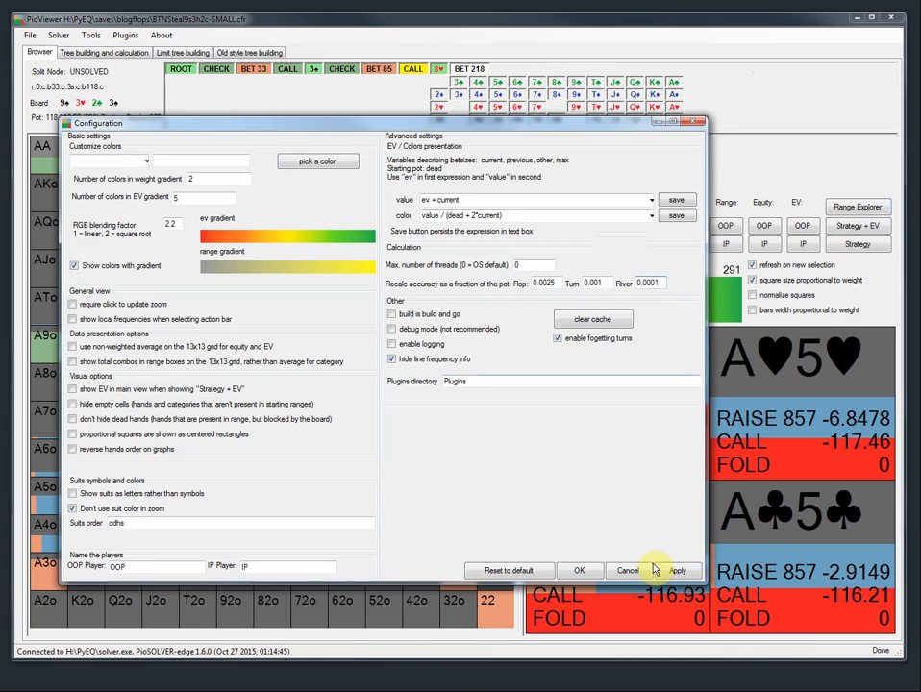
click(579, 571)
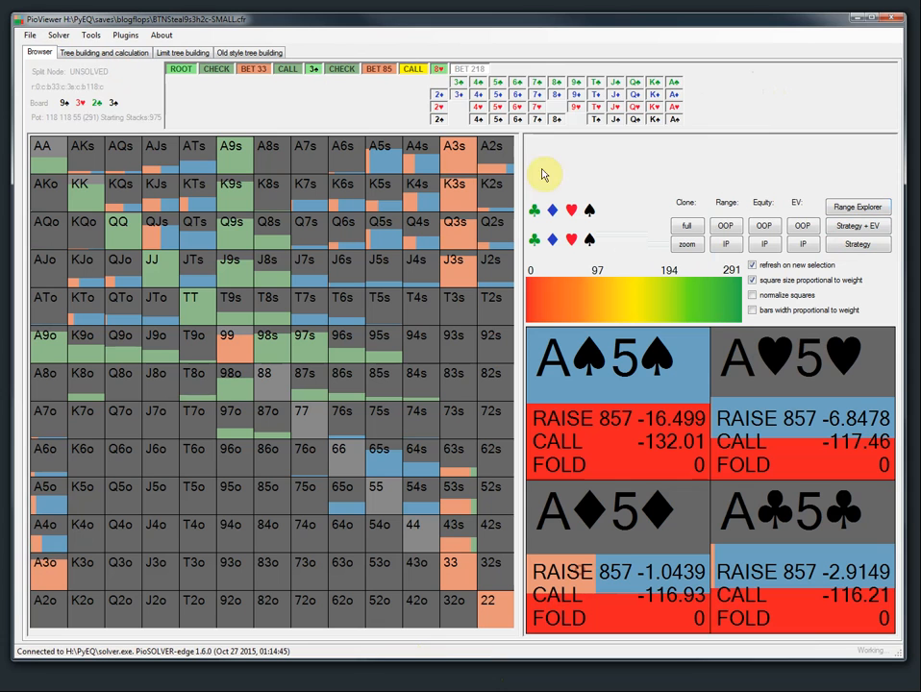
Browse the T♠, 7♣ and 2♥ rivers following the turn bet 85 and call.
click(594, 121)
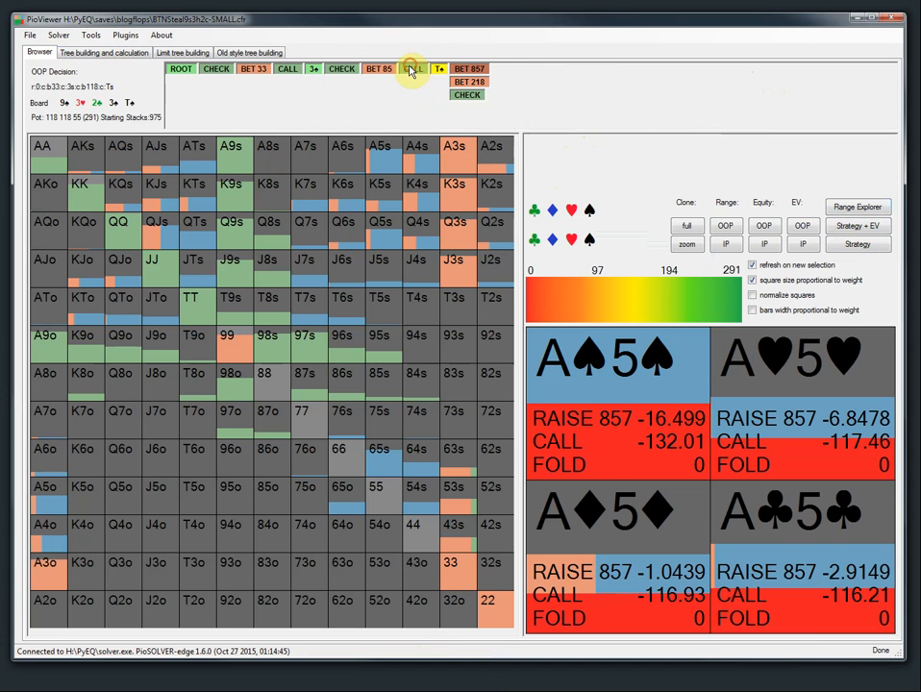
click(412, 70)
click(412, 72)
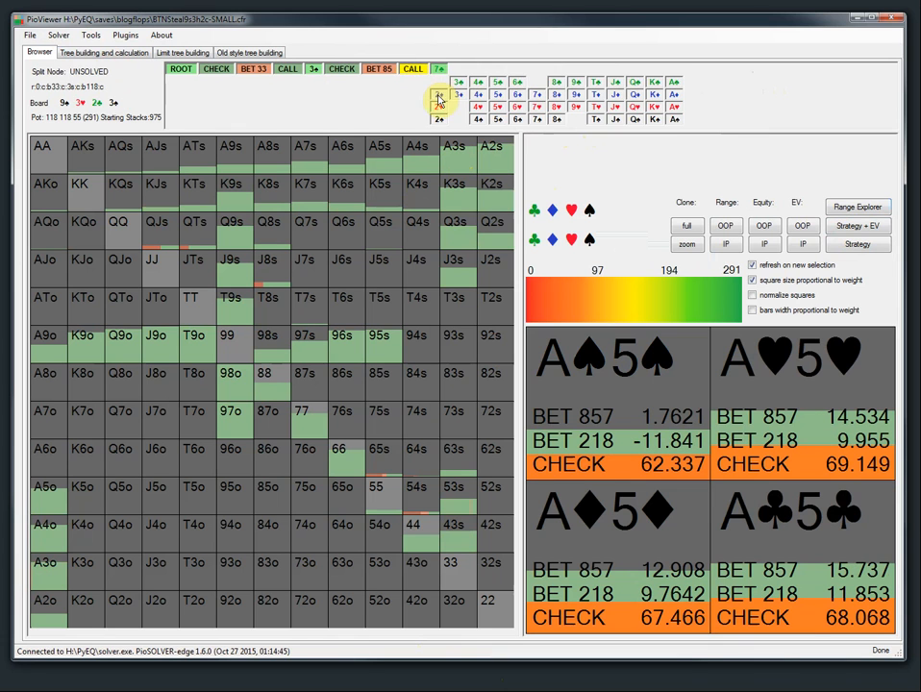
click(437, 107)
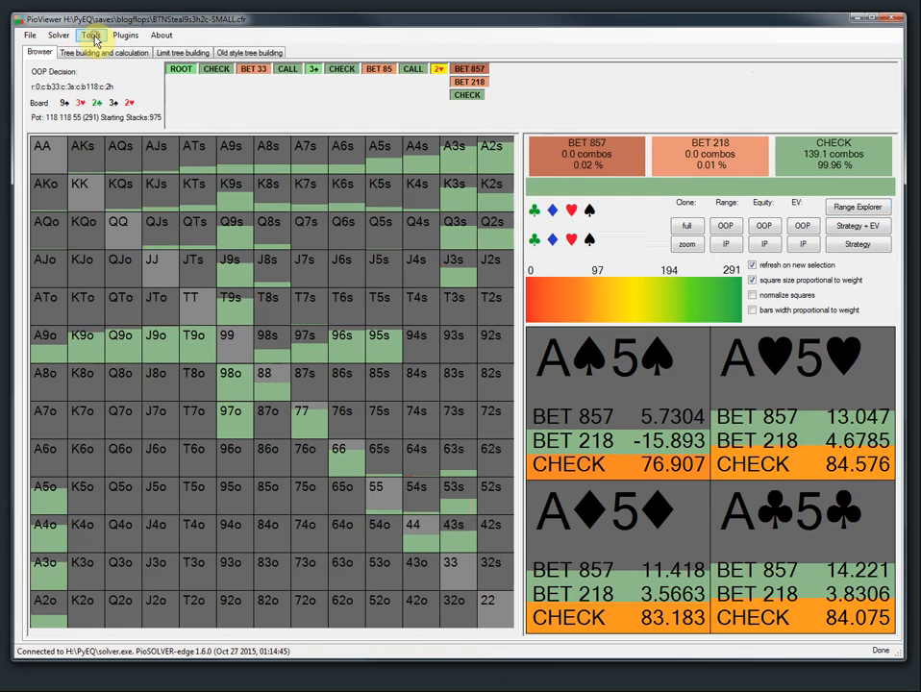
Restore the river recalculation accuracy to 0.0002 of the pot in the configuration.
click(92, 36)
click(119, 64)
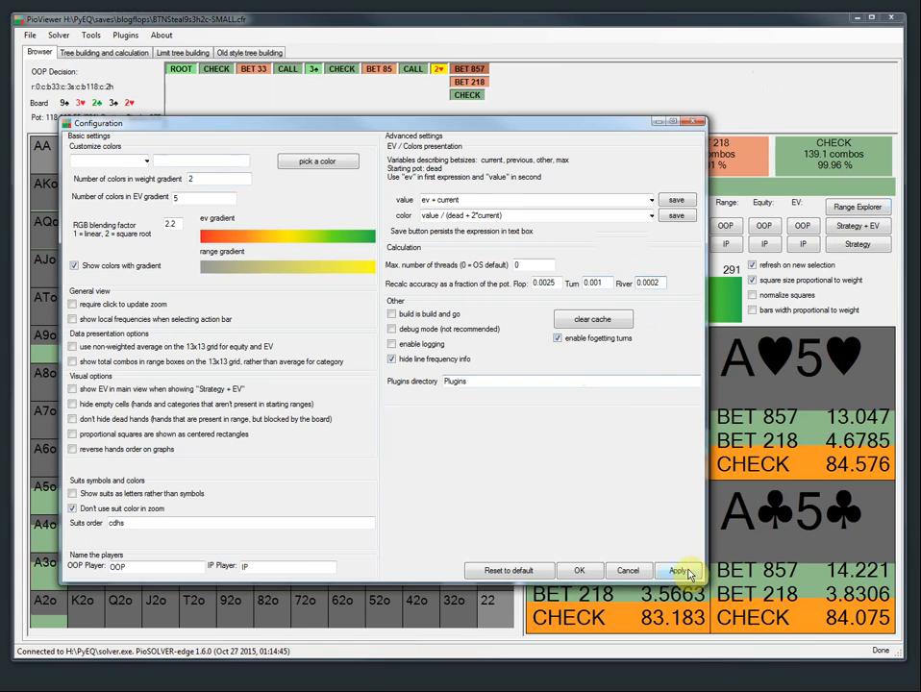
click(580, 571)
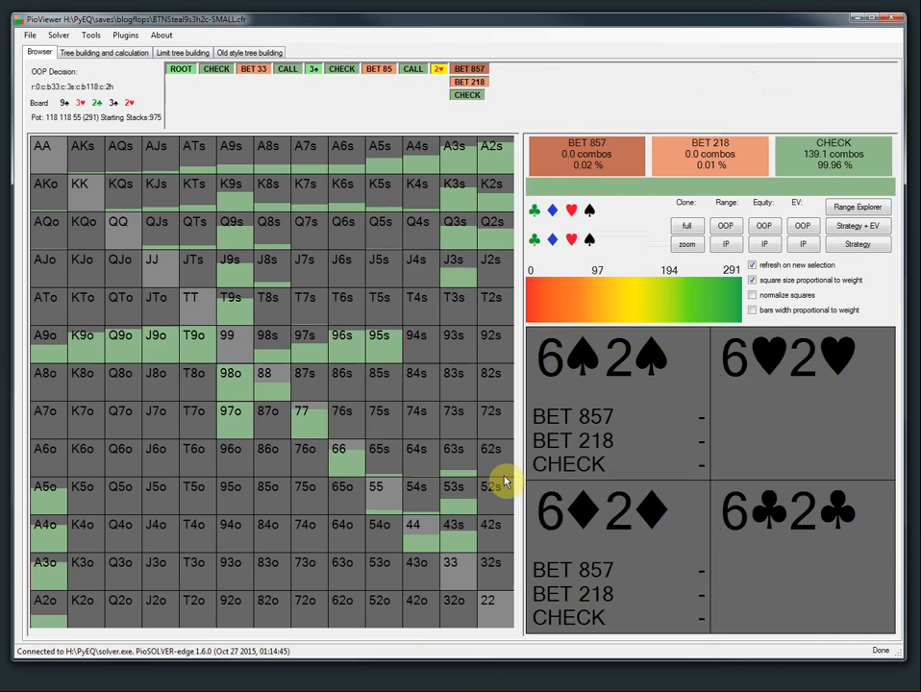
Look over the tree saving options for forgetting rivers and forgetting turns, without saving.
click(29, 35)
mouse_move(48, 63)
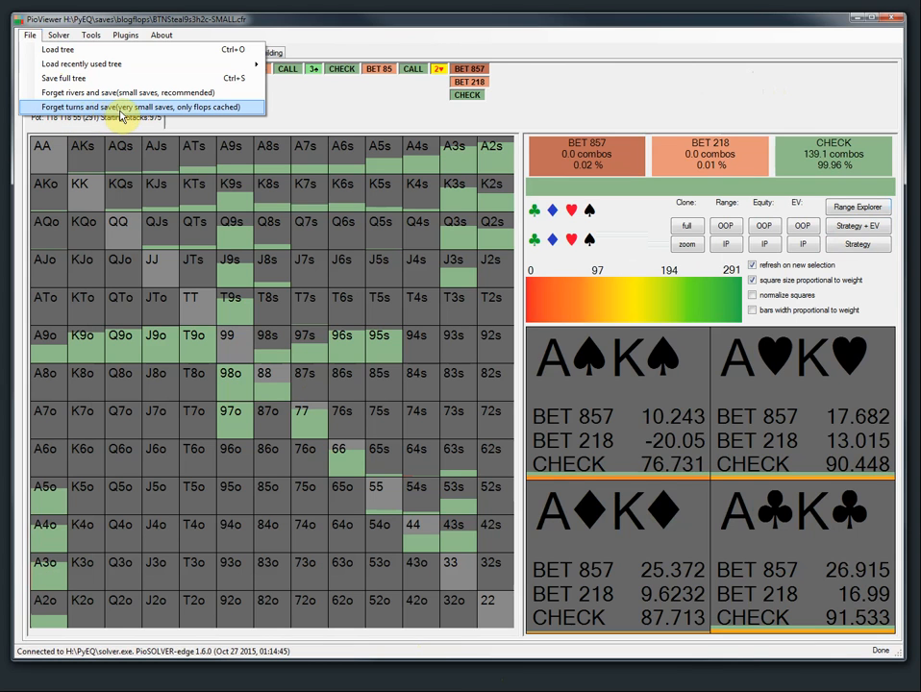
click(349, 103)
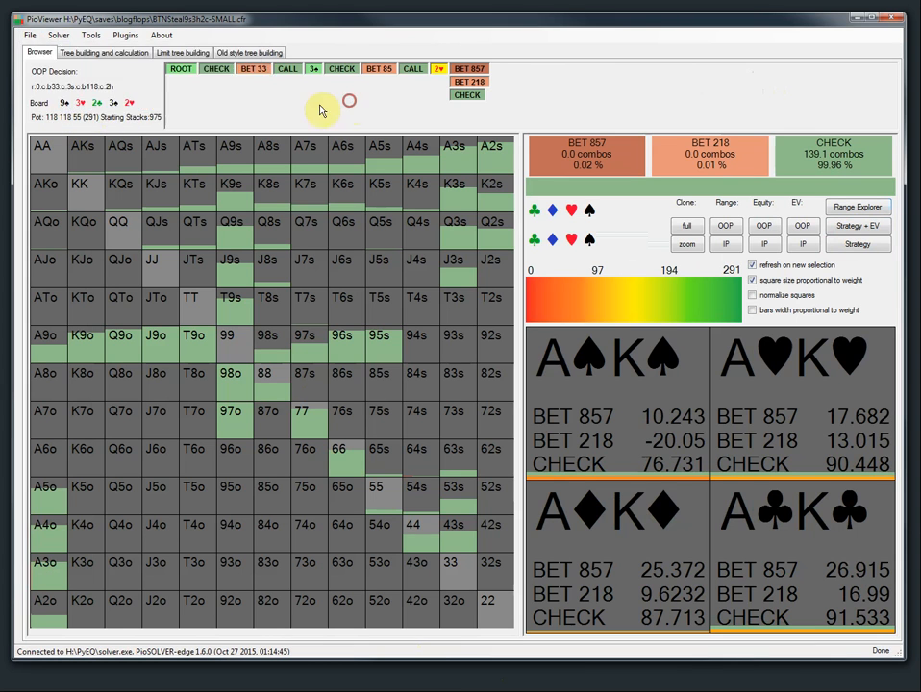
Check the option that enables forgetting turns in the configuration, leaving the settings unsaved.
click(27, 39)
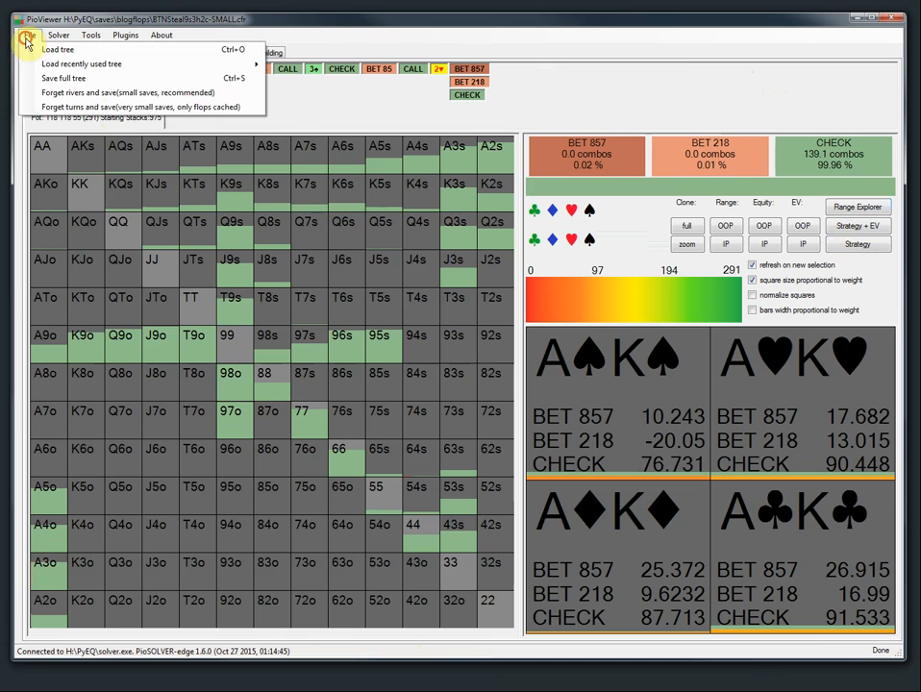
click(91, 35)
click(102, 66)
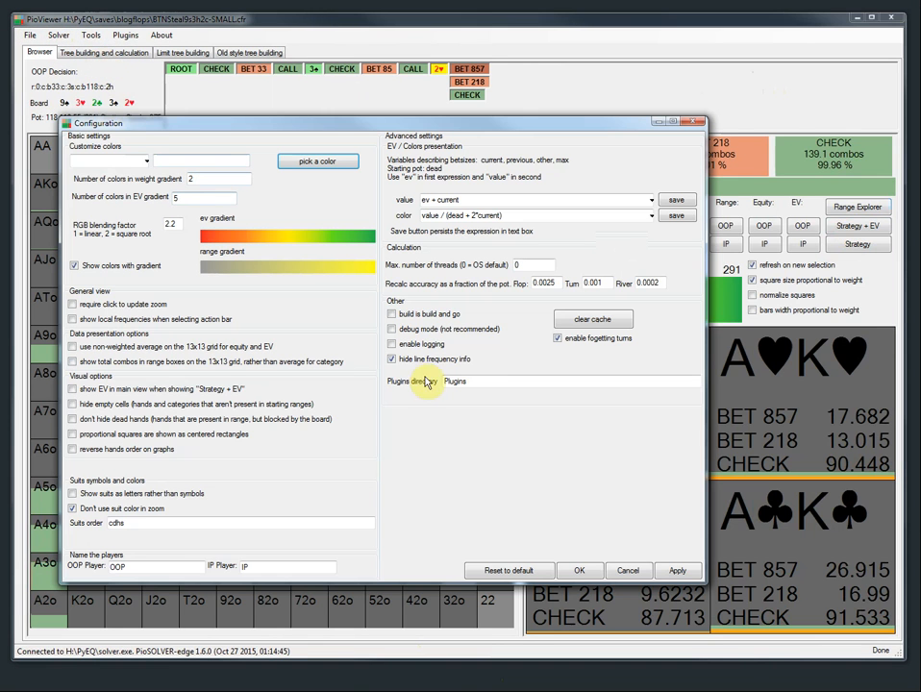
click(557, 340)
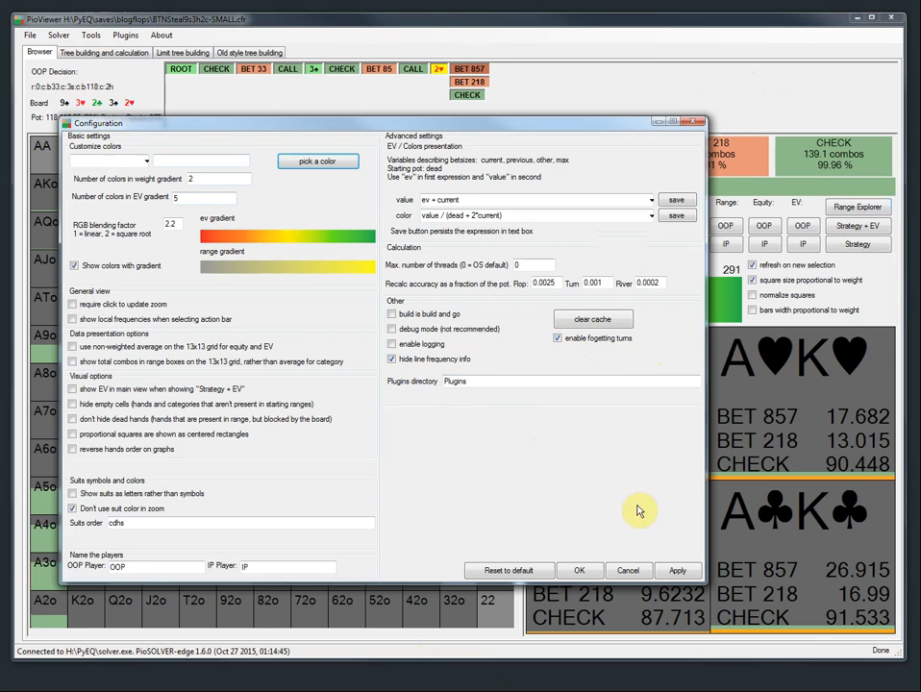
click(629, 571)
Save the tree with its turns forgotten as BTNSteal9s3h2c-MICRO.cfr in the blogflops folder.
click(30, 35)
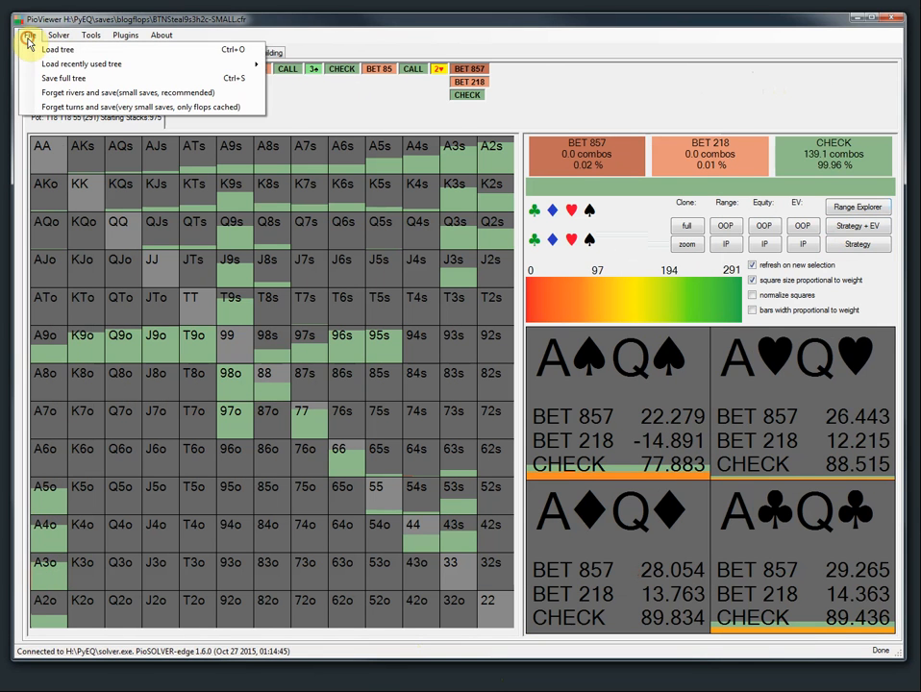
click(95, 112)
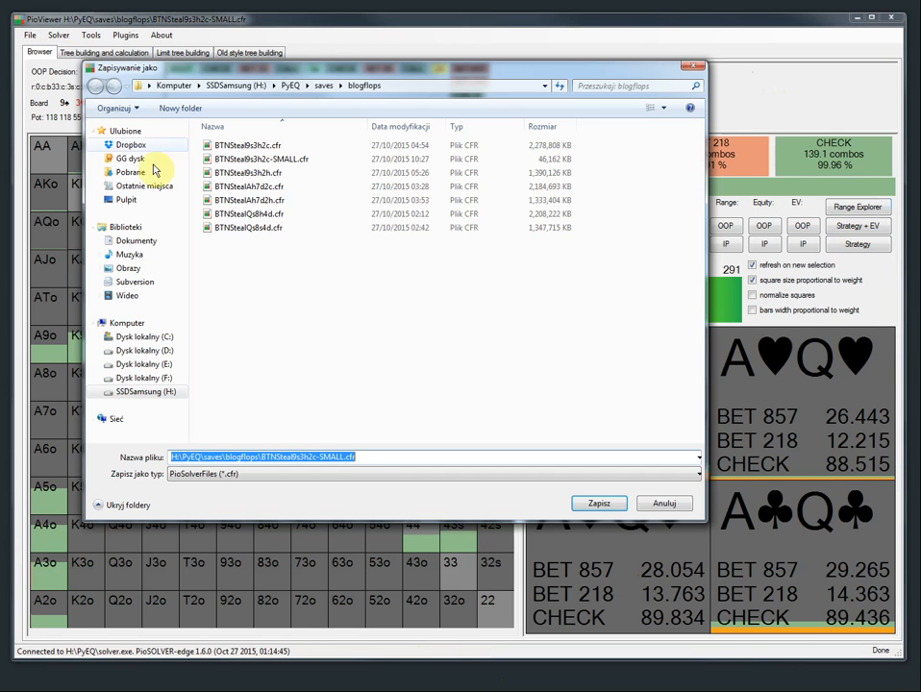
click(343, 458)
text(MICRO)
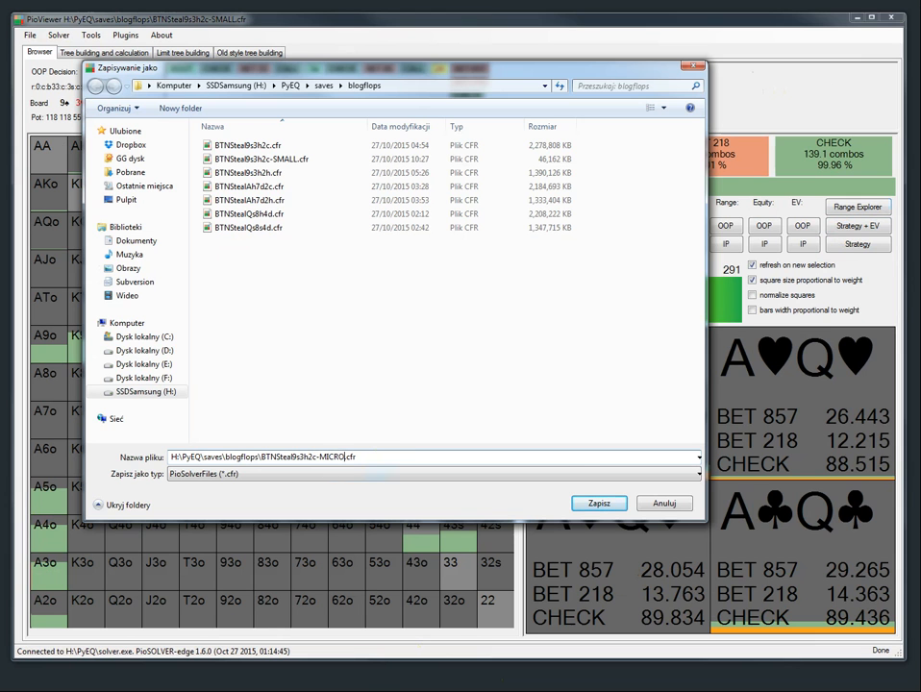
click(594, 503)
Start loading a tree and select BTNSteal9s3h2c-MICRO.cfr in the blogflops folder to compare its file size.
click(31, 33)
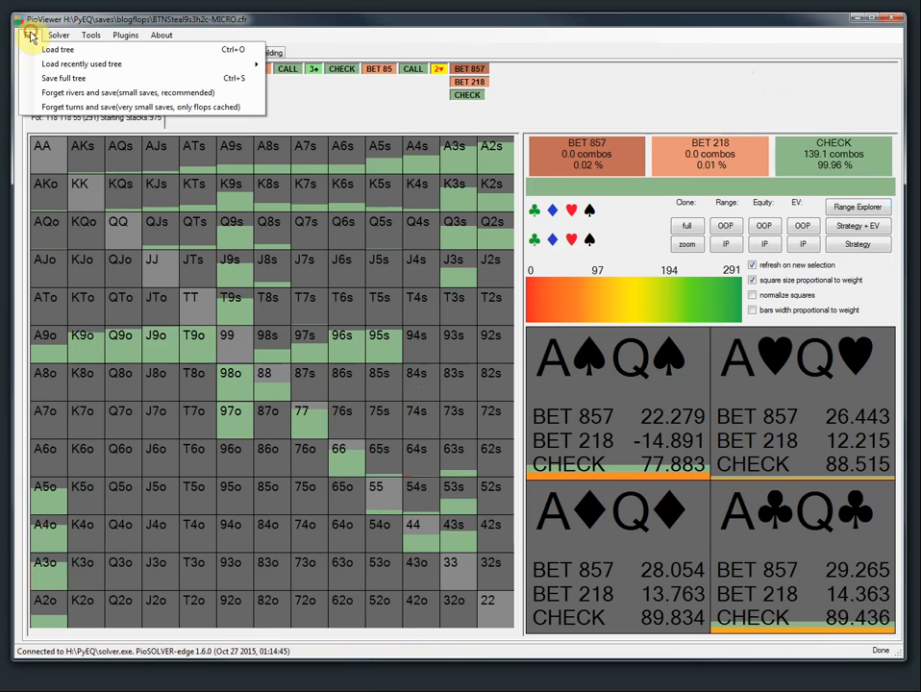
click(48, 55)
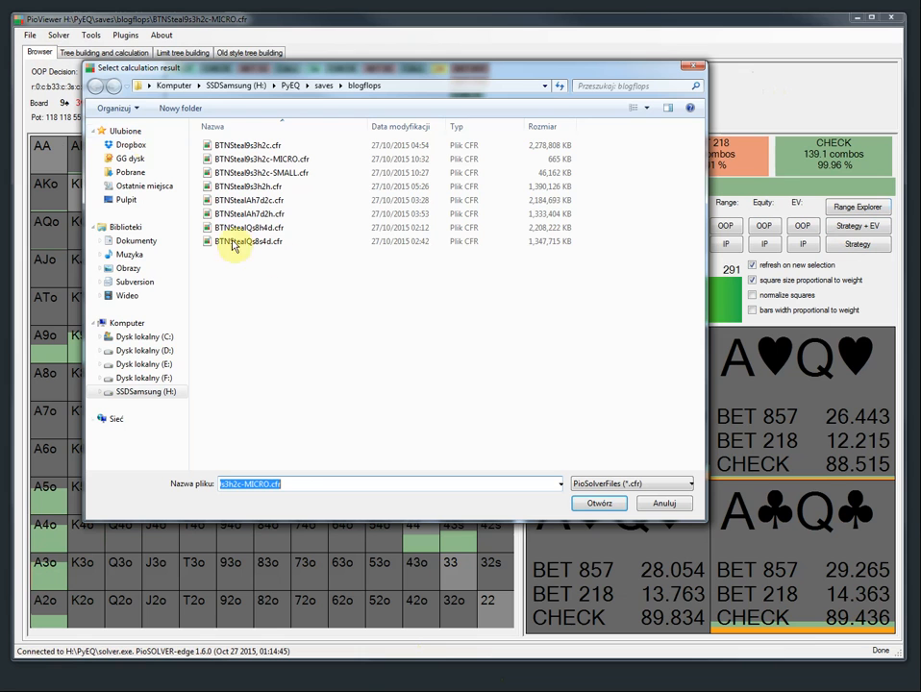
click(276, 156)
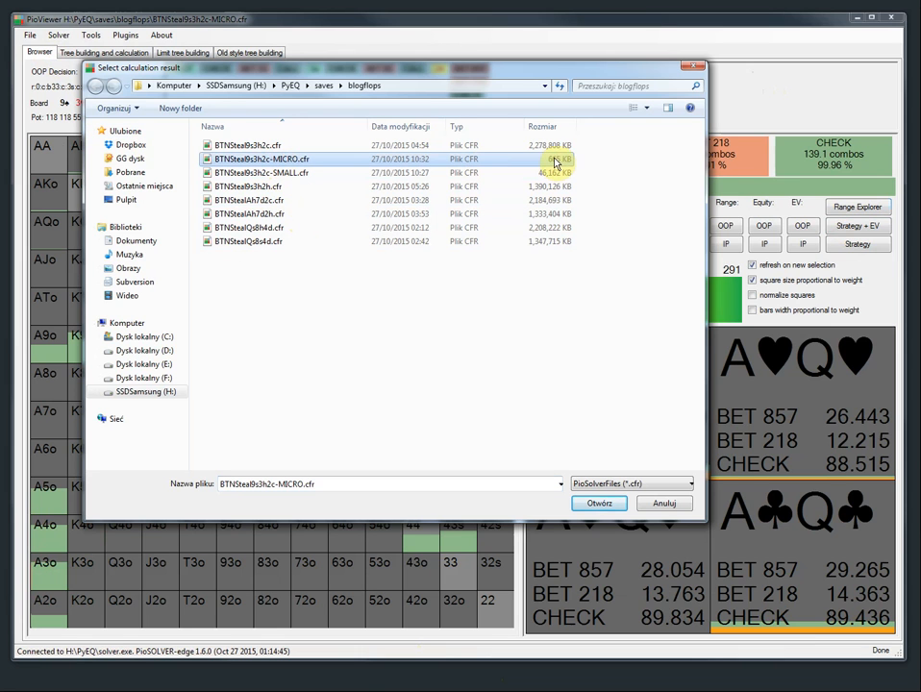
Open Calculator, divide the micro save's 665 KB by the full save's 2278808 KB, take the reciprocal, and close it.
key(super)
text(calc)
key(Return)
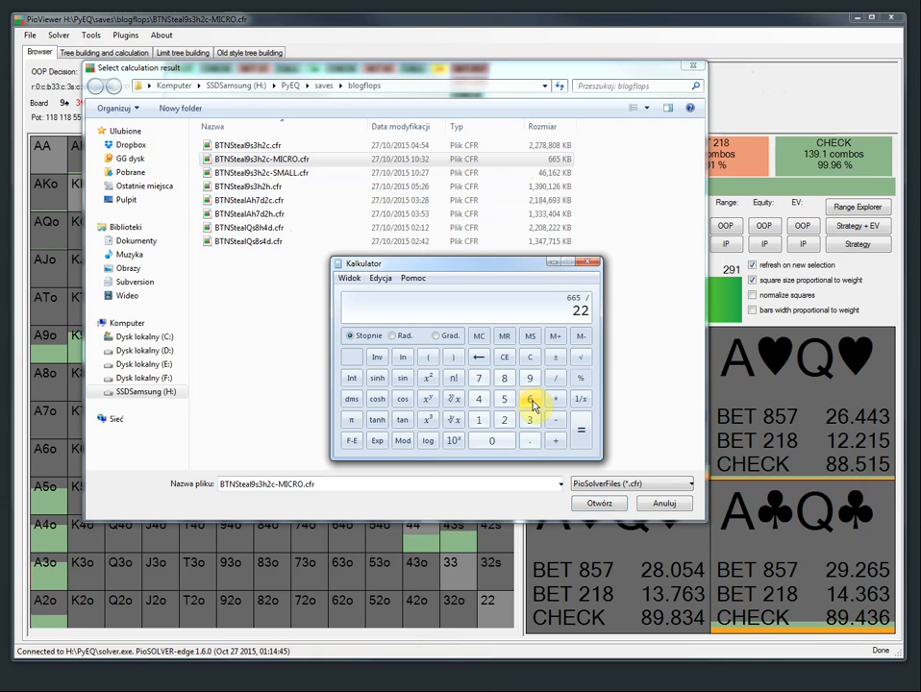
text(000)
key(Return)
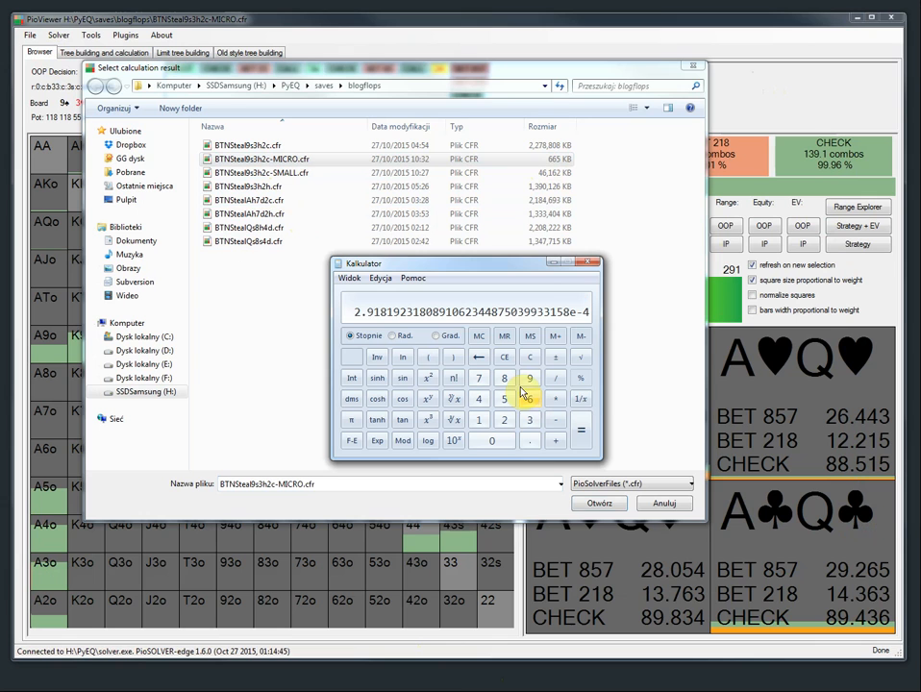
click(581, 402)
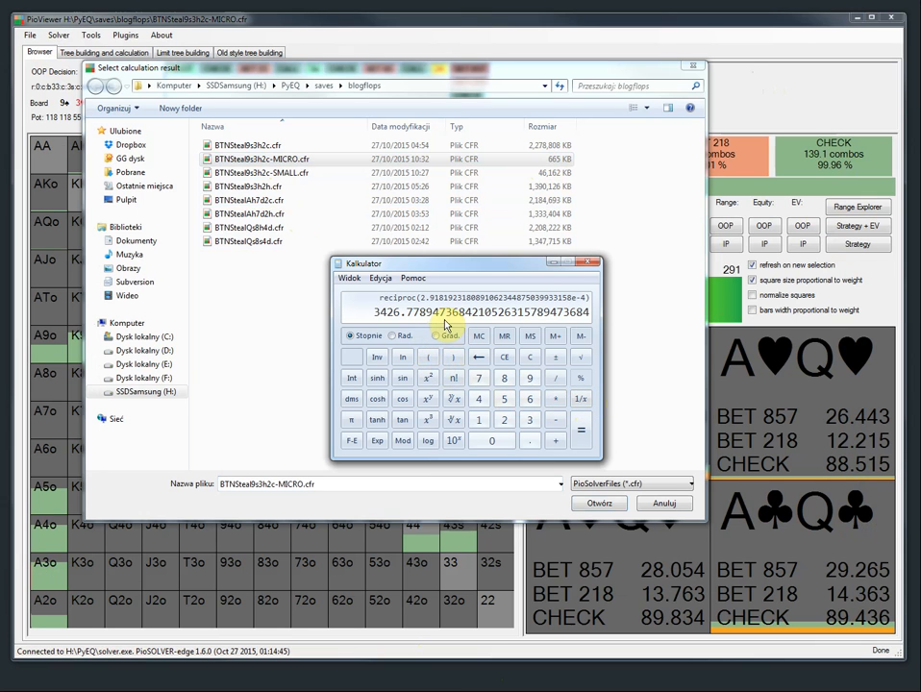
click(591, 261)
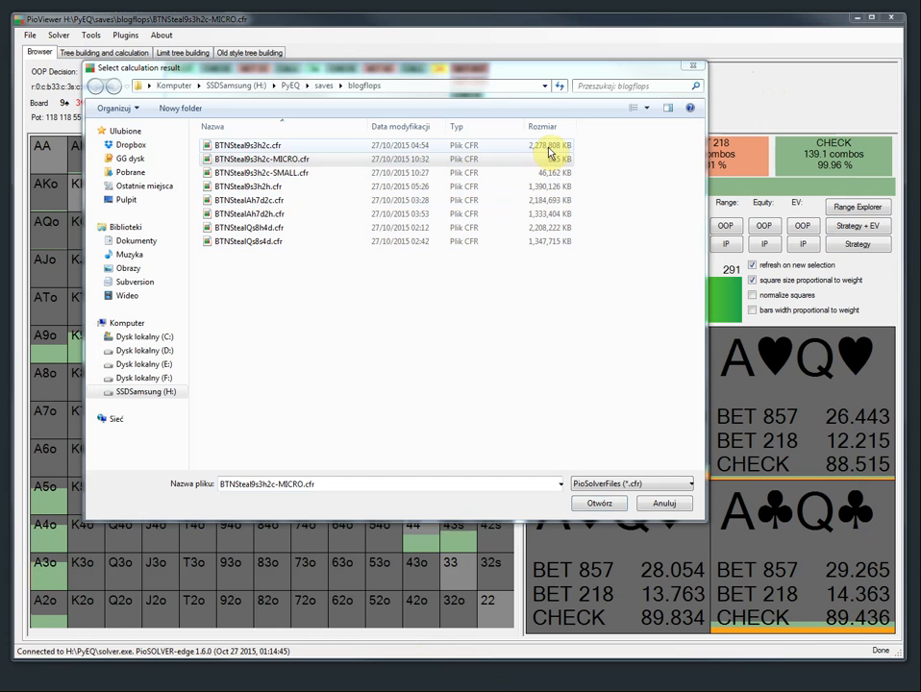
Load BTNSteal9s3h2c-MICRO.cfr and display the IP strategy with EVs after the OOP check on the flop.
double_click(302, 160)
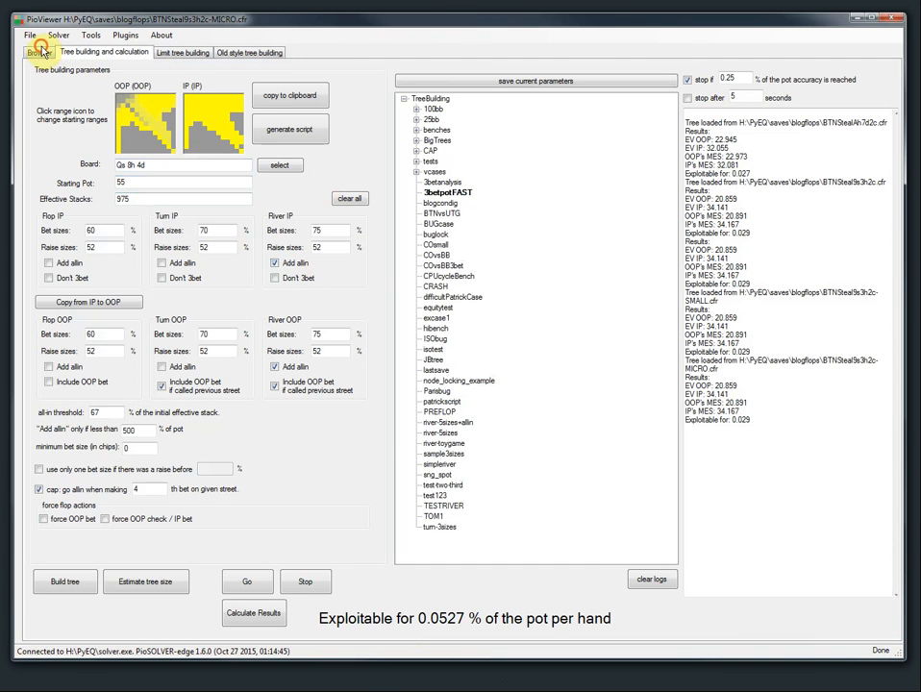
click(37, 53)
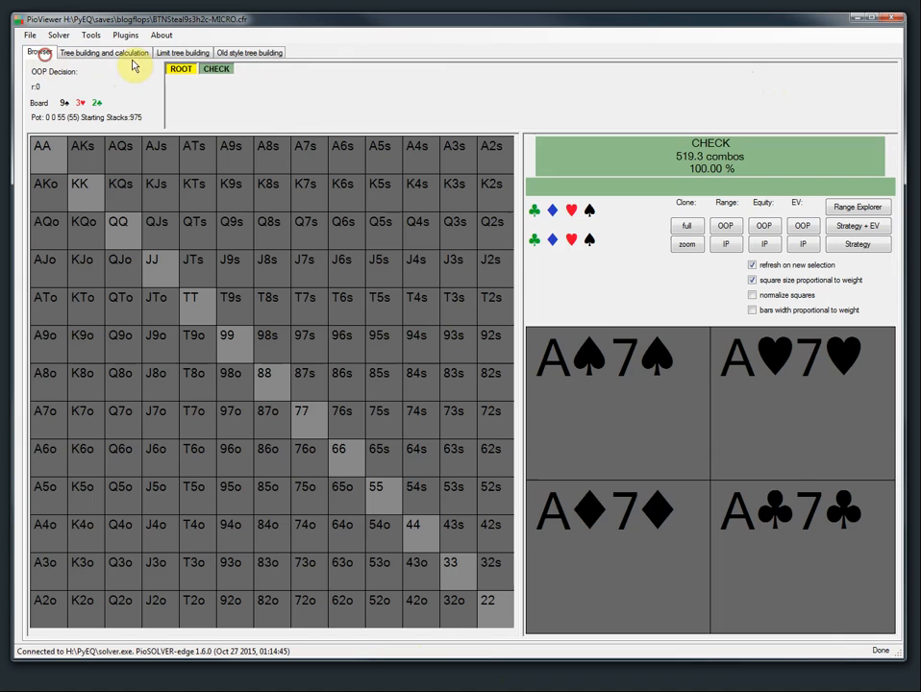
click(220, 70)
click(868, 226)
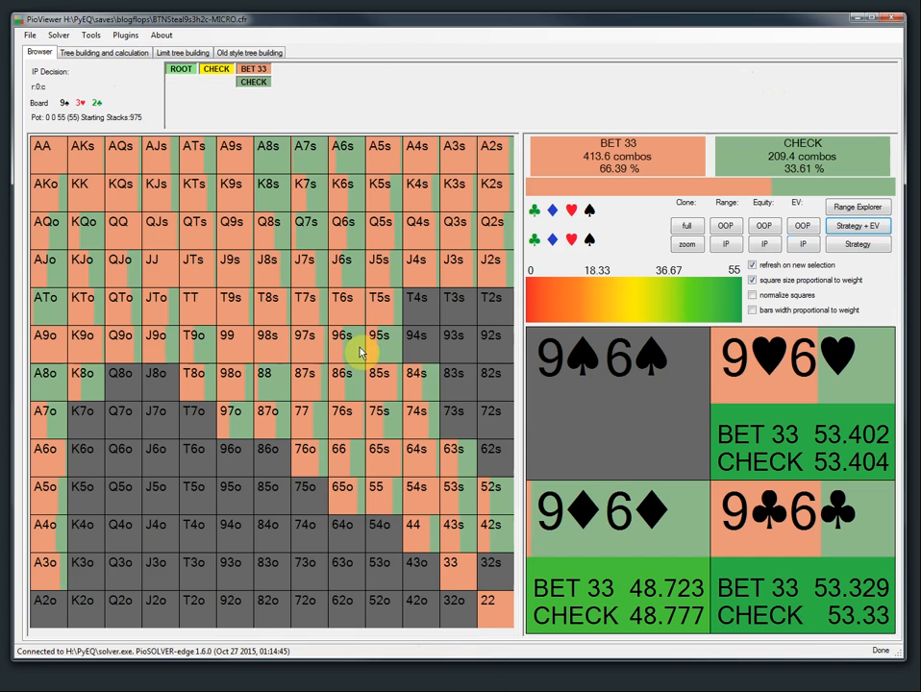
Follow the flop bet 33 and call, and open the 6♦ turn for recalculation.
click(254, 69)
click(288, 82)
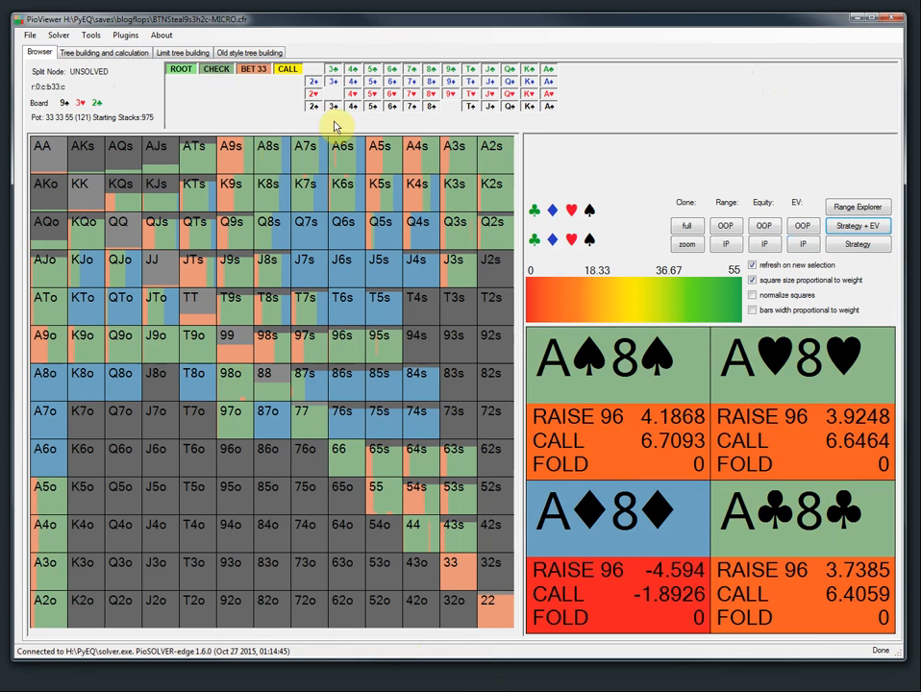
click(391, 81)
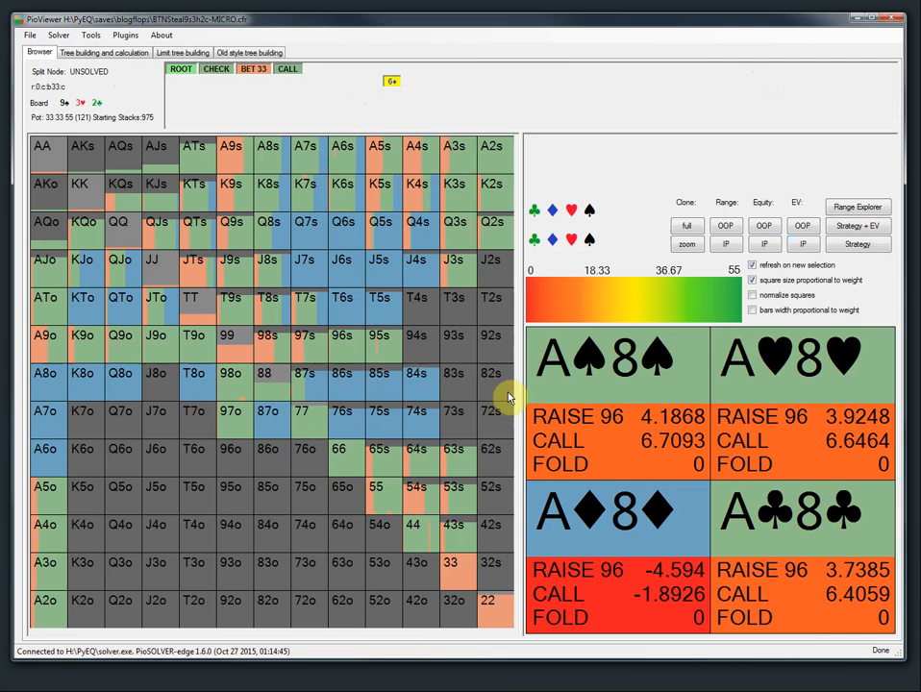
Open Task Manager to examine the solver's processor and memory use during the turn recalculation, and minimize it.
key(super)
text(task)
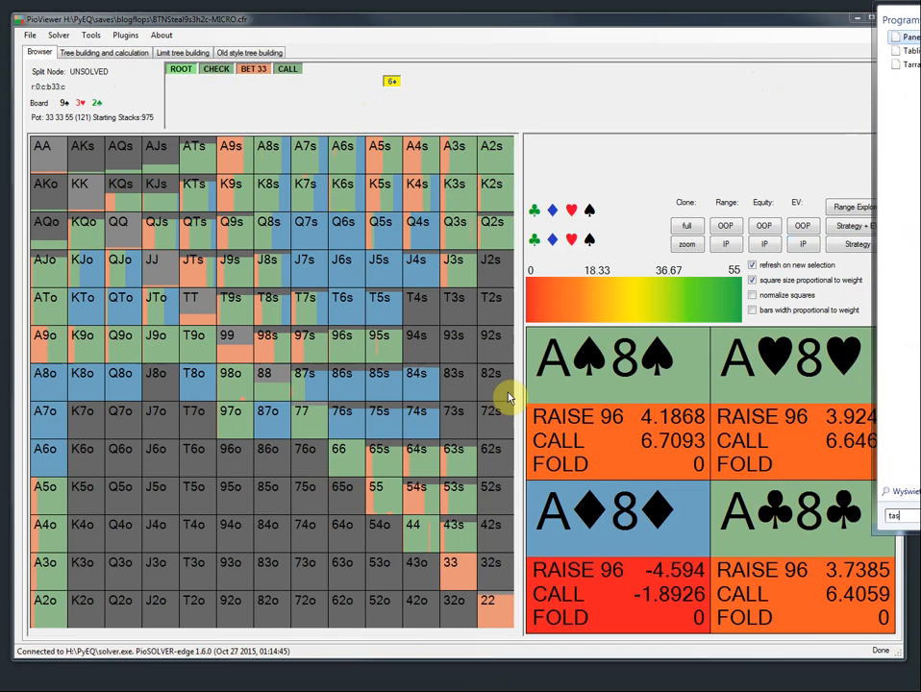
text(mgr)
key(Return)
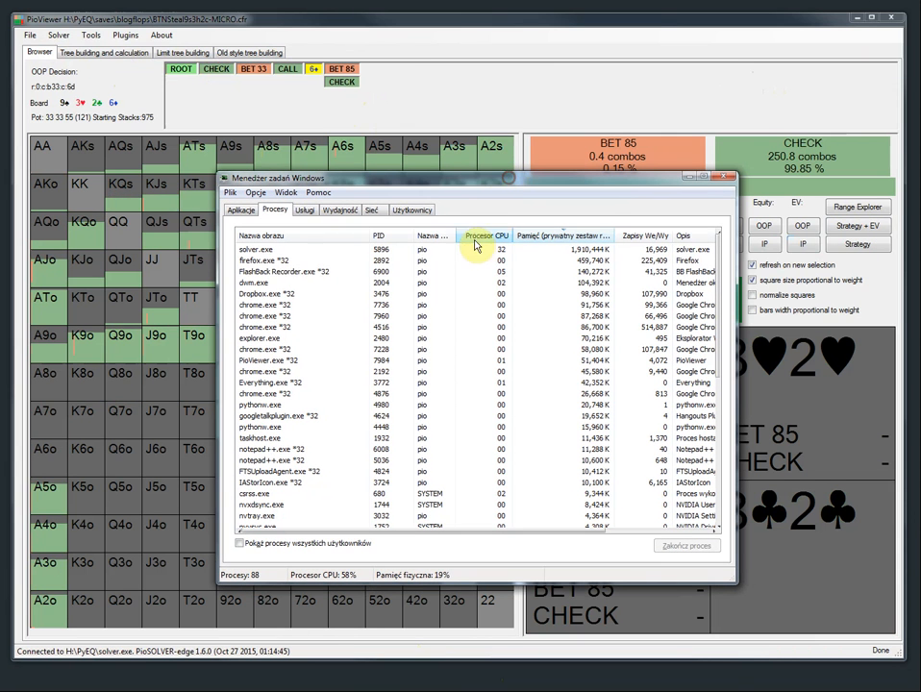
click(689, 176)
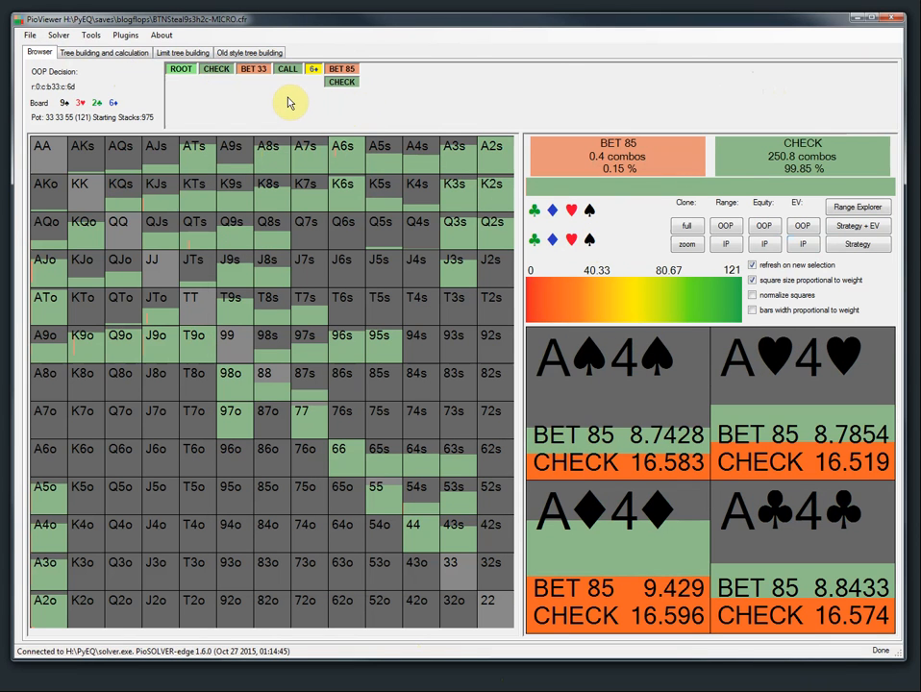
Return to the flop call node and browse the 6♠ turn.
click(284, 69)
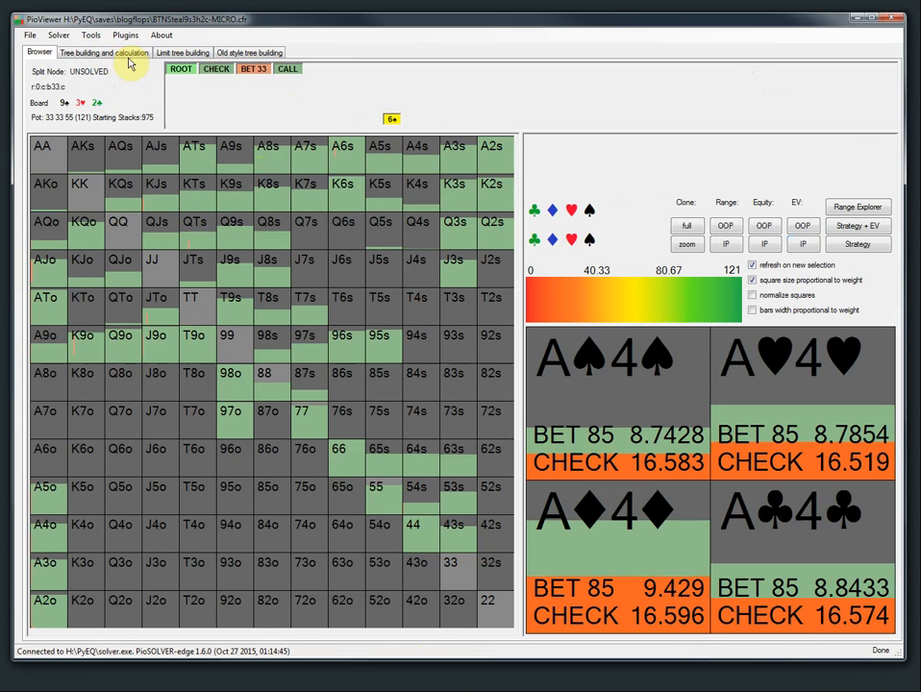
drag(0, 187, 0, 186)
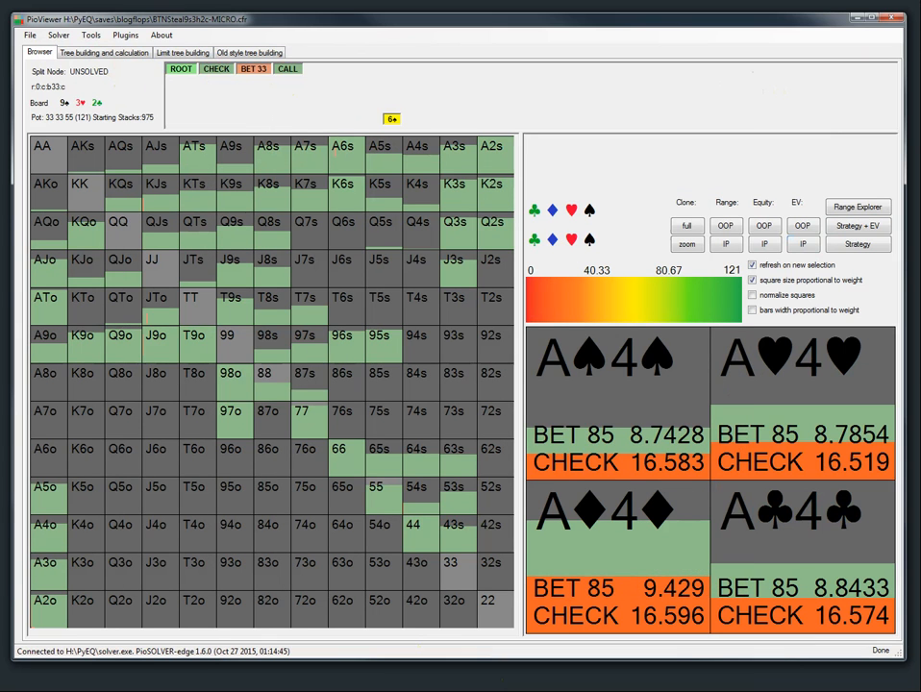
click(260, 68)
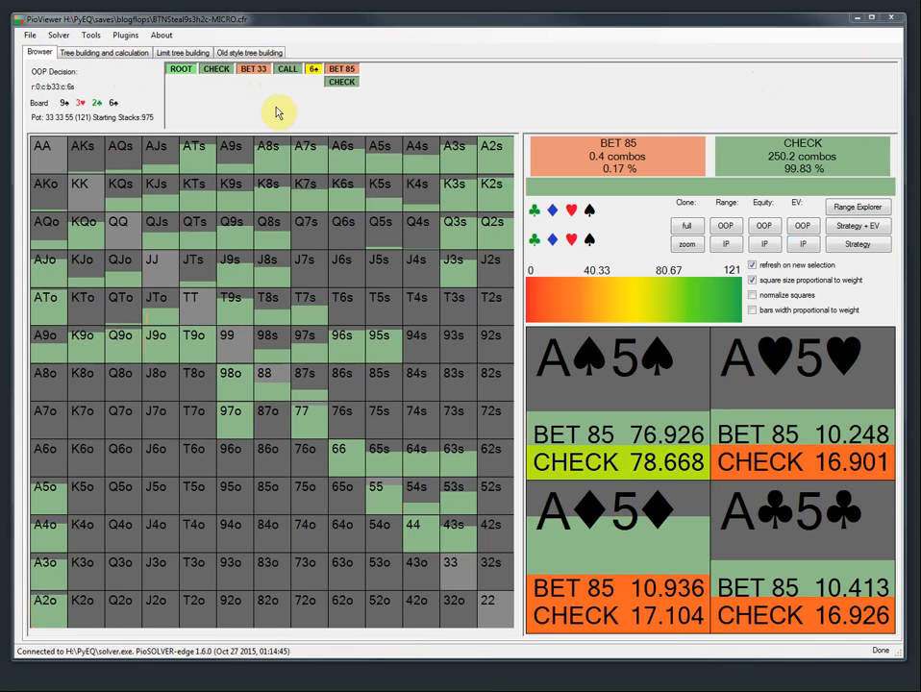
Set the turn recalculation accuracy to 0.0025 of the pot in the configuration.
click(89, 35)
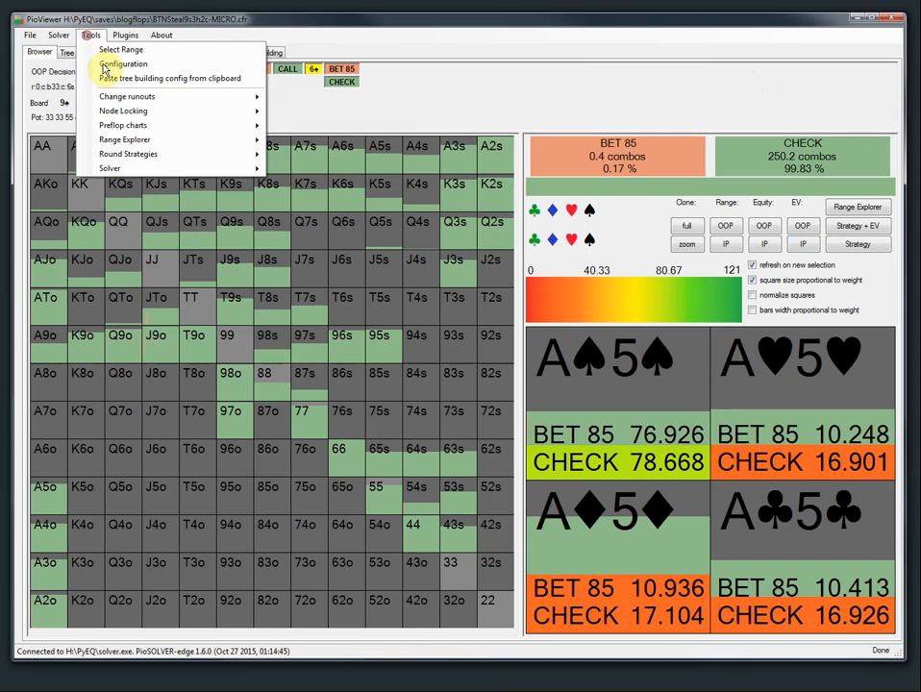
click(106, 64)
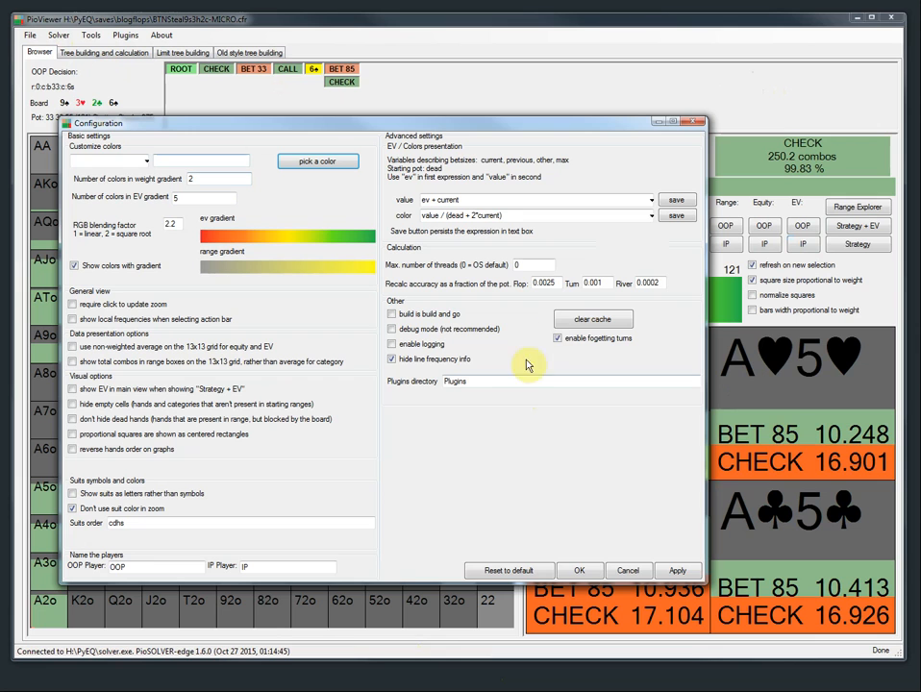
click(611, 284)
key(BackSpace)
text(25)
click(580, 570)
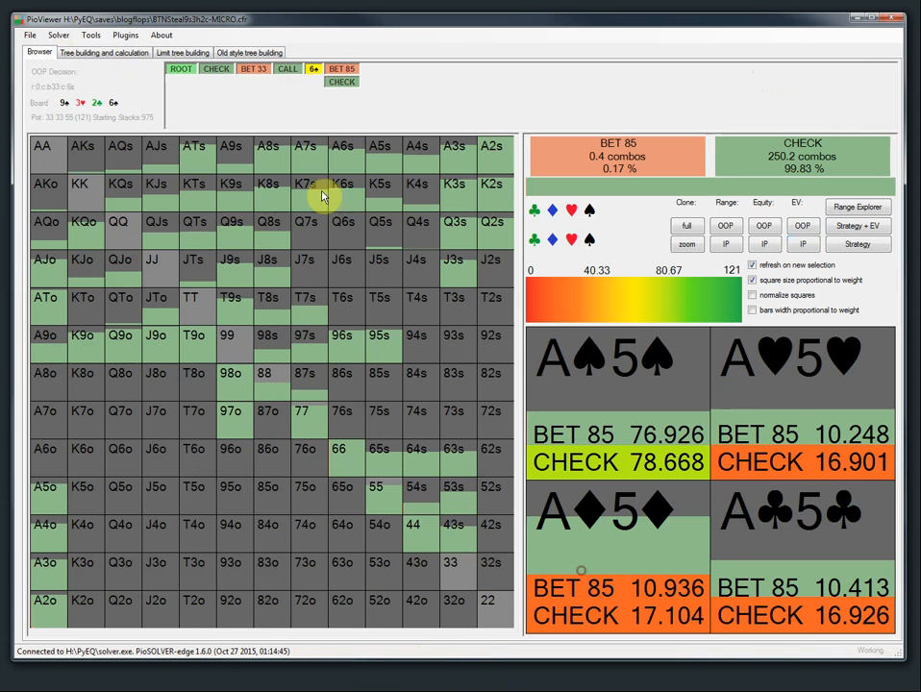
Browse the 7♠ turn through the bet 85 and call, and return through the root to the flop bet 33 node.
click(287, 68)
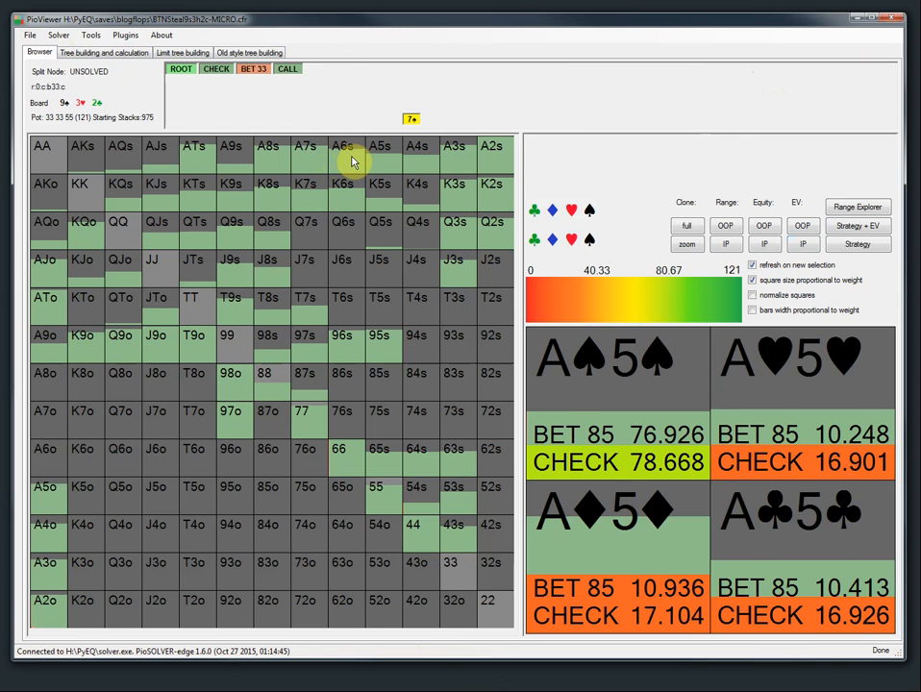
click(343, 70)
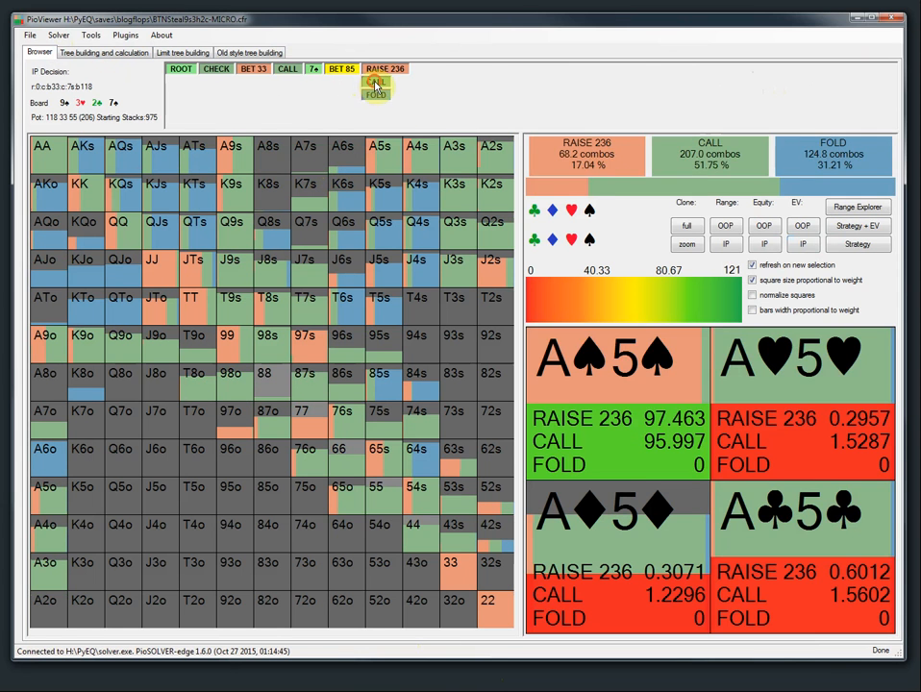
click(376, 85)
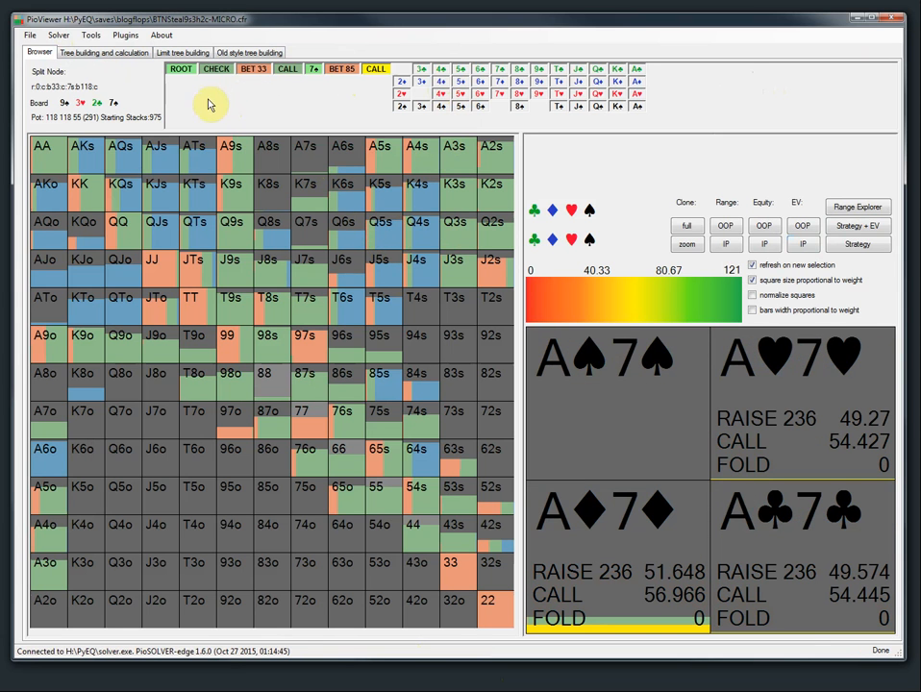
click(181, 69)
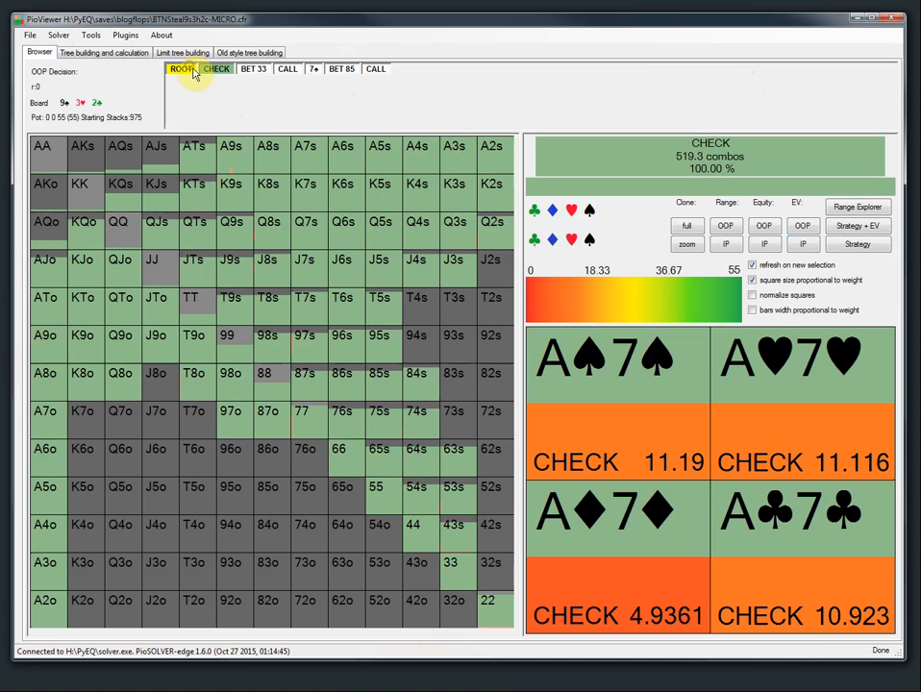
click(248, 71)
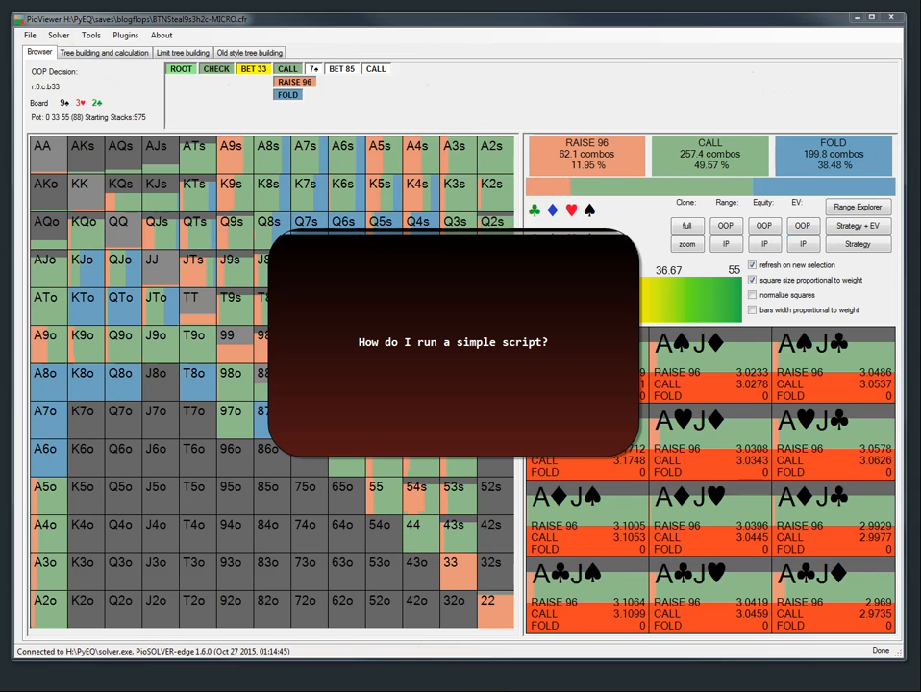
Load the saved BUGcase tree building parameters and clear the calculation logs.
click(70, 54)
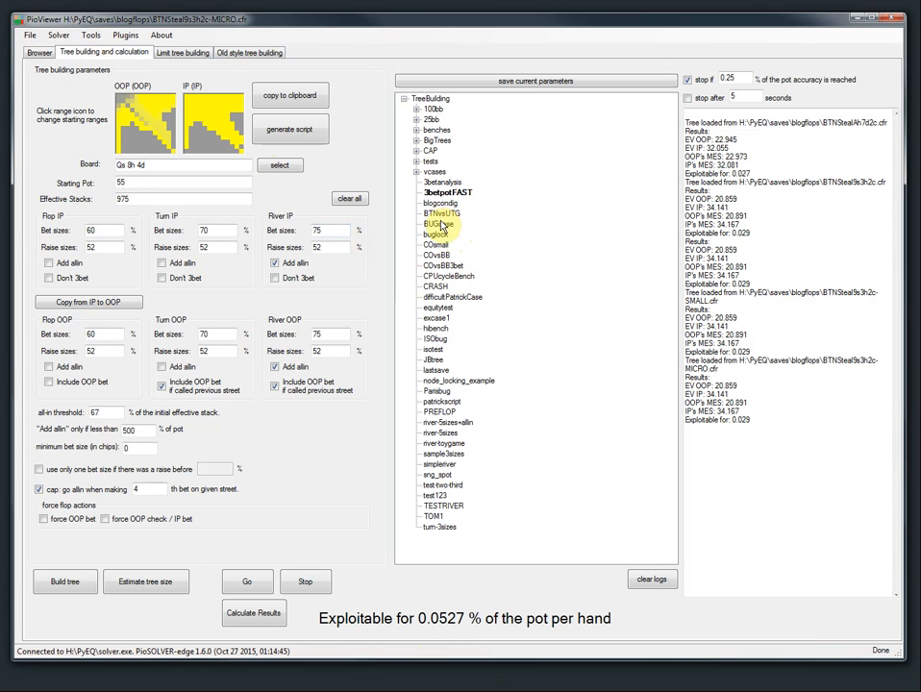
click(440, 224)
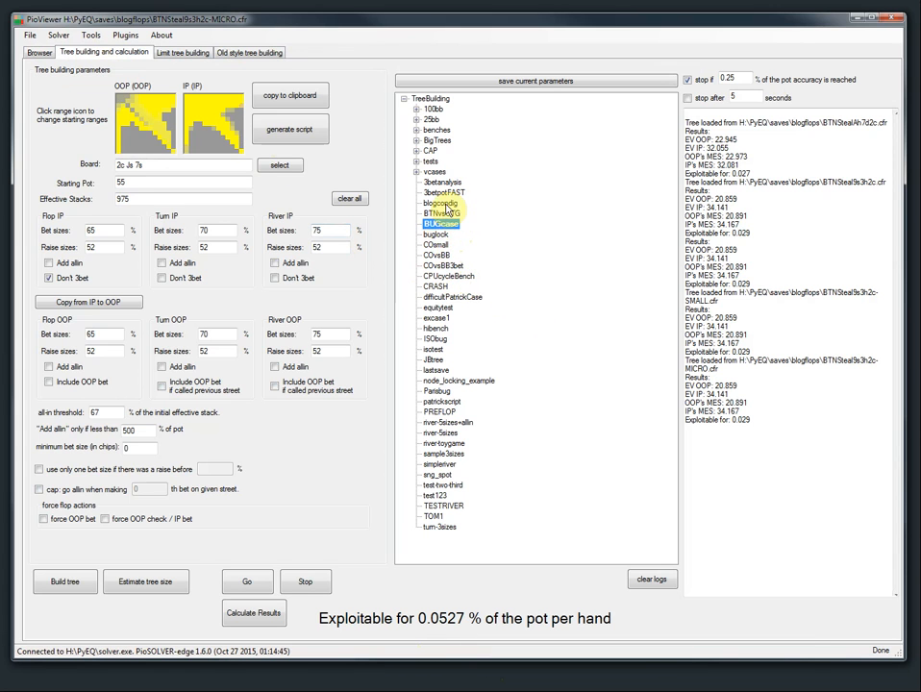
click(651, 578)
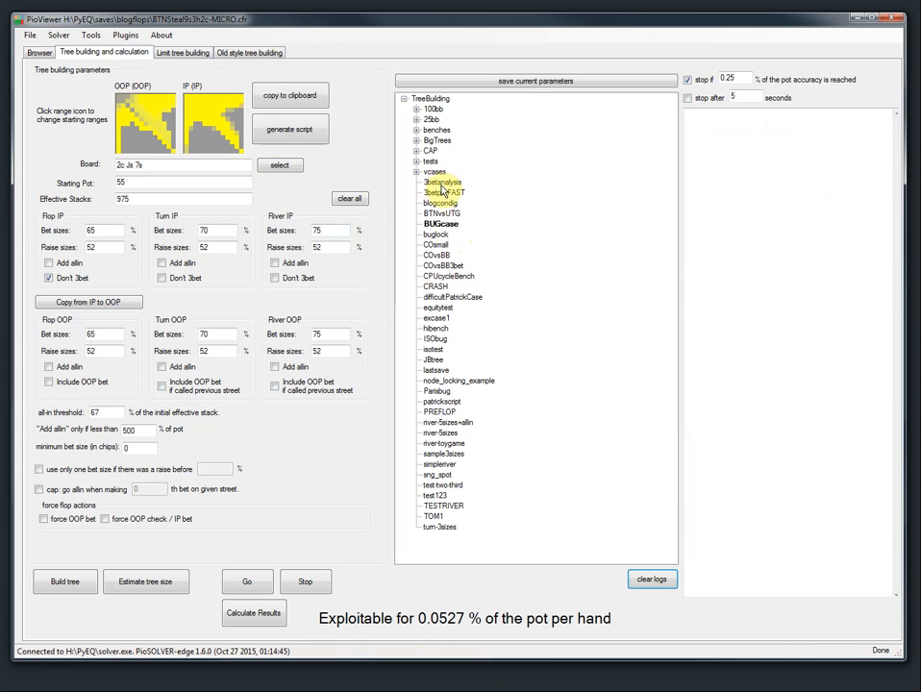
Load the saved 2bpot-full parameters from the 100bb group and exclude the OOP bet on the flop.
click(416, 109)
click(448, 130)
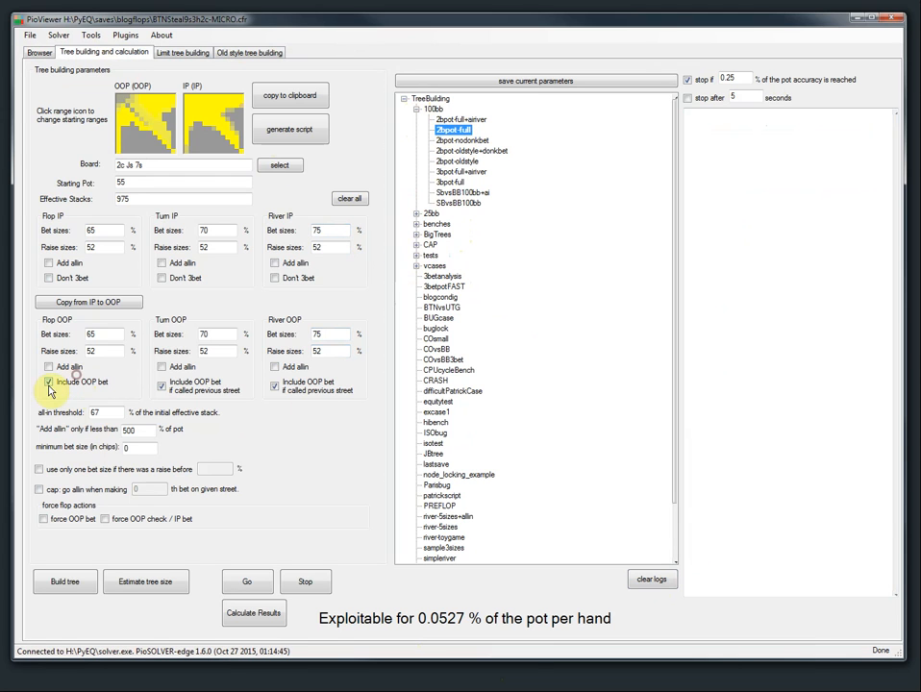
click(49, 383)
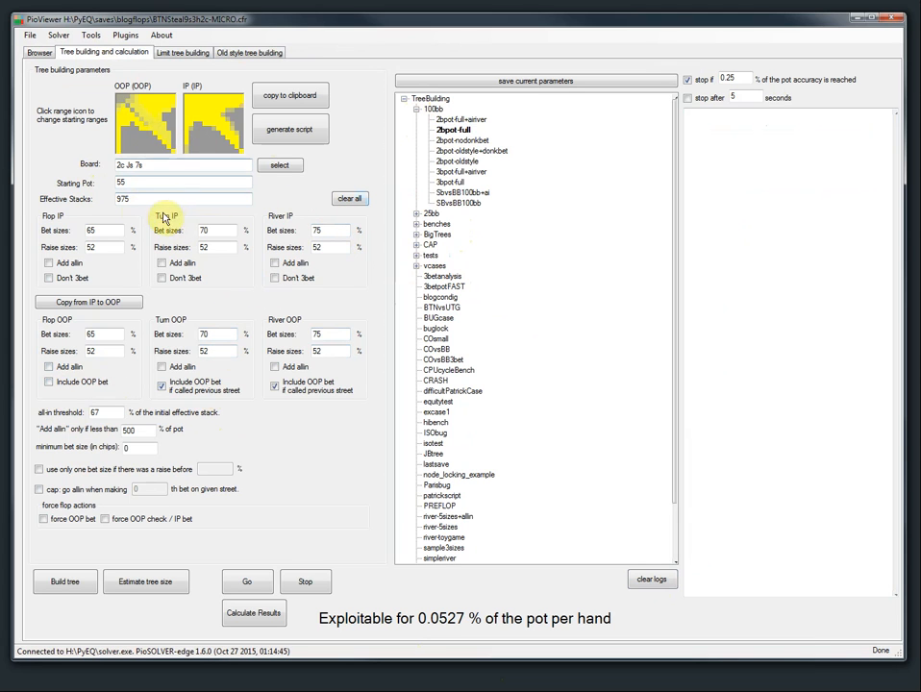
Open the script generation window and enlarge it to give its text areas more room.
click(286, 134)
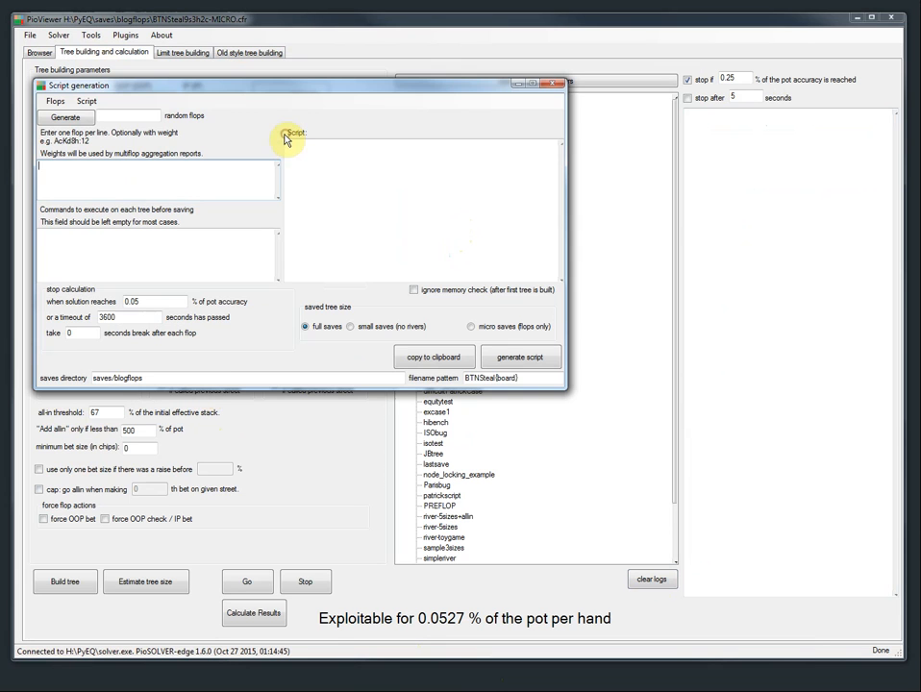
drag(286, 86, 353, 62)
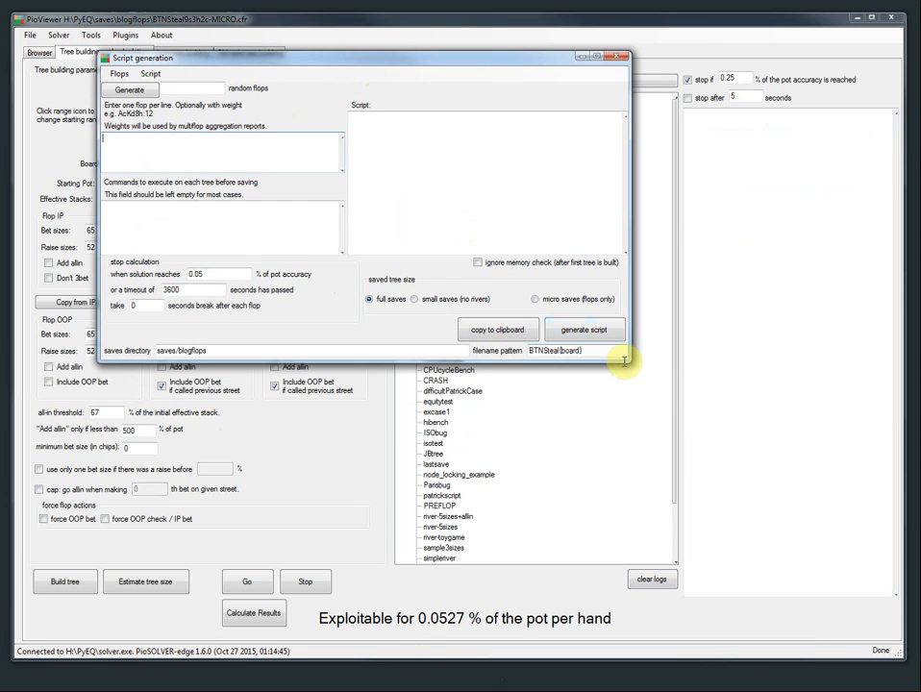
drag(627, 359, 777, 551)
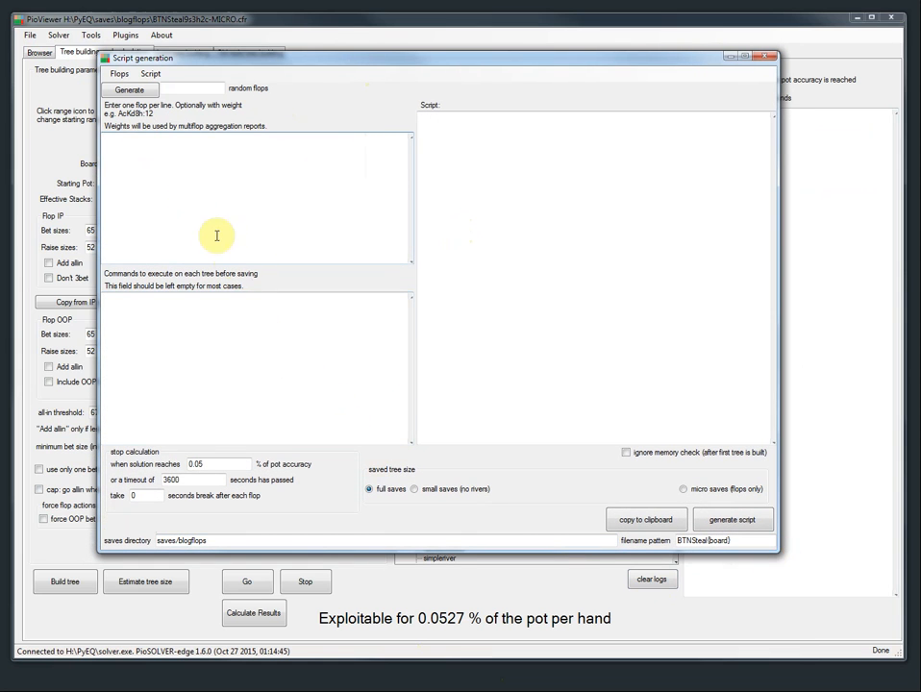
Enter the flops Ah 7s 2d and Ks Kd 2c on separate lines and clear the list again.
click(194, 179)
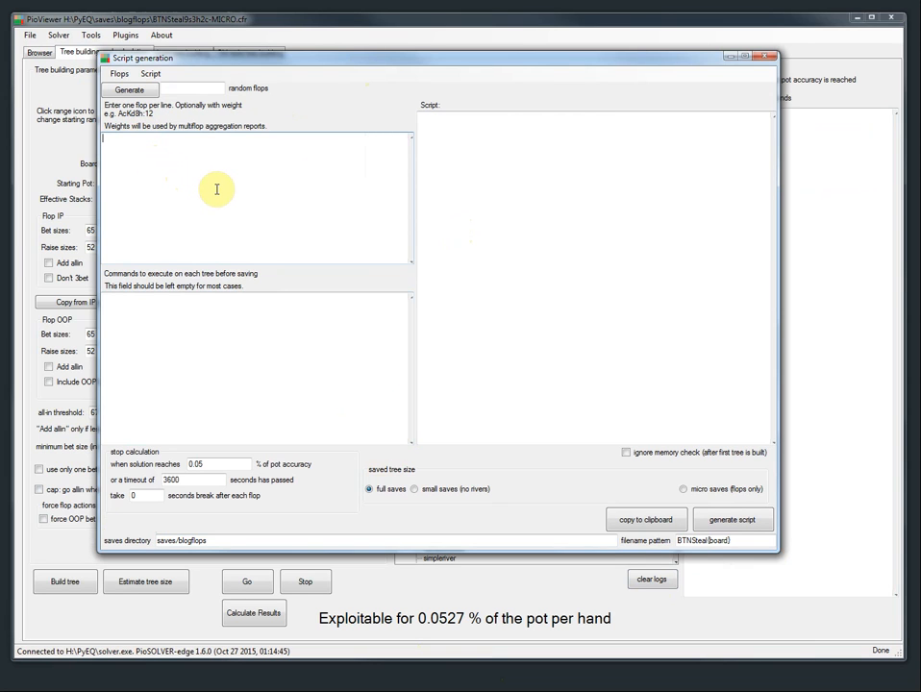
text(Ah 7s 2d)
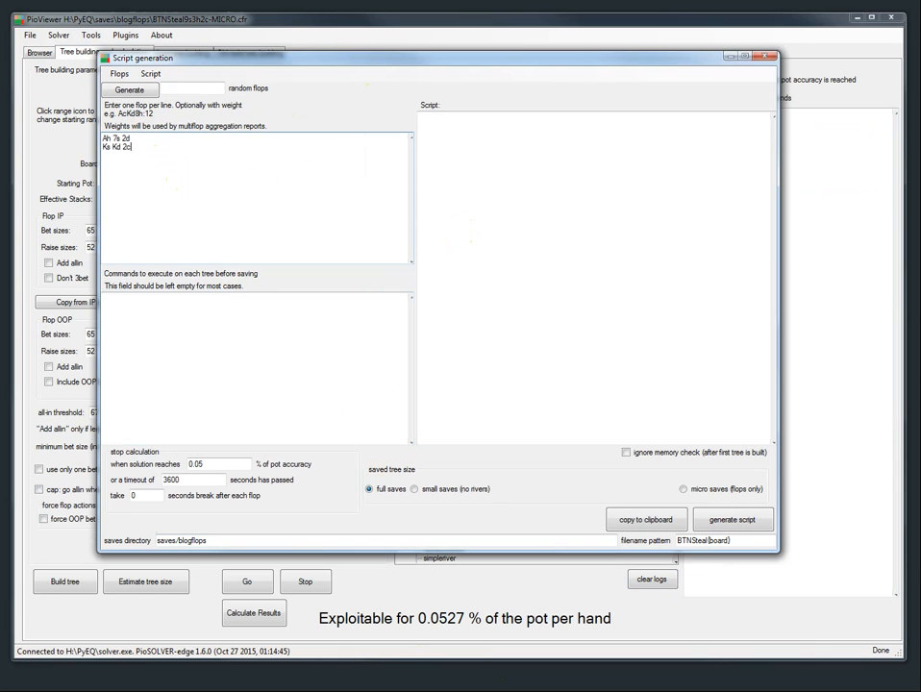
drag(166, 159, 100, 139)
key(Delete)
Generate 20 random flops for the script and look over the flop list with its weights.
click(177, 88)
text(20)
click(141, 92)
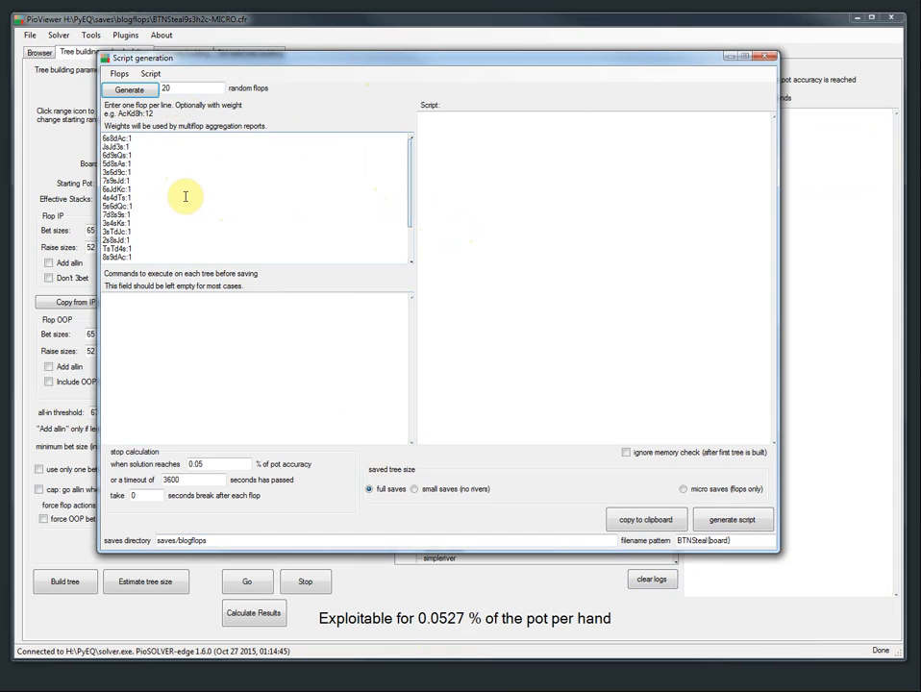
drag(128, 139, 130, 140)
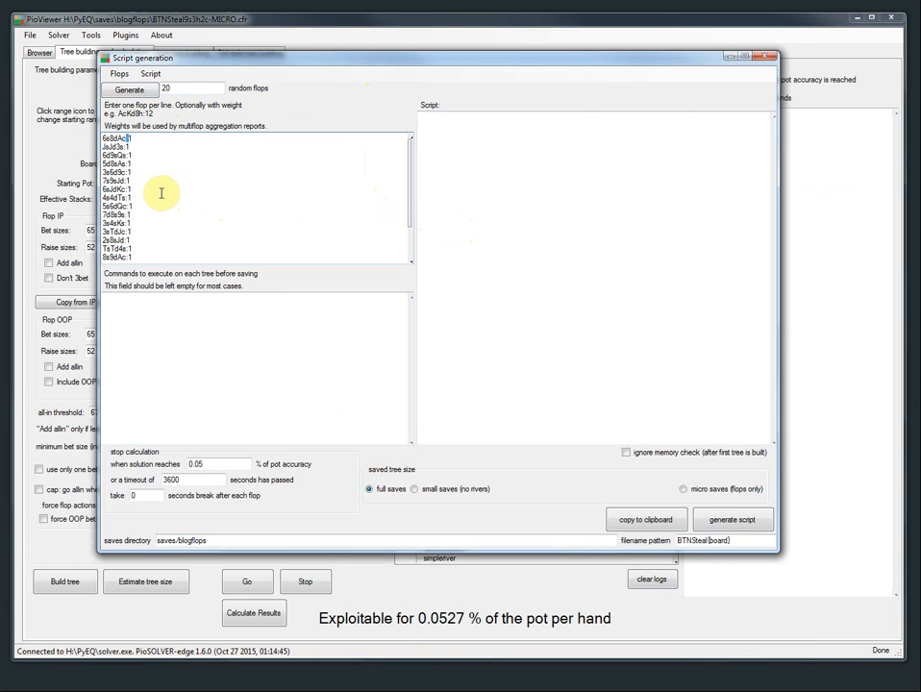
drag(147, 197, 128, 172)
scroll(219, 197, down, 2)
scroll(219, 197, up, 2)
click(143, 154)
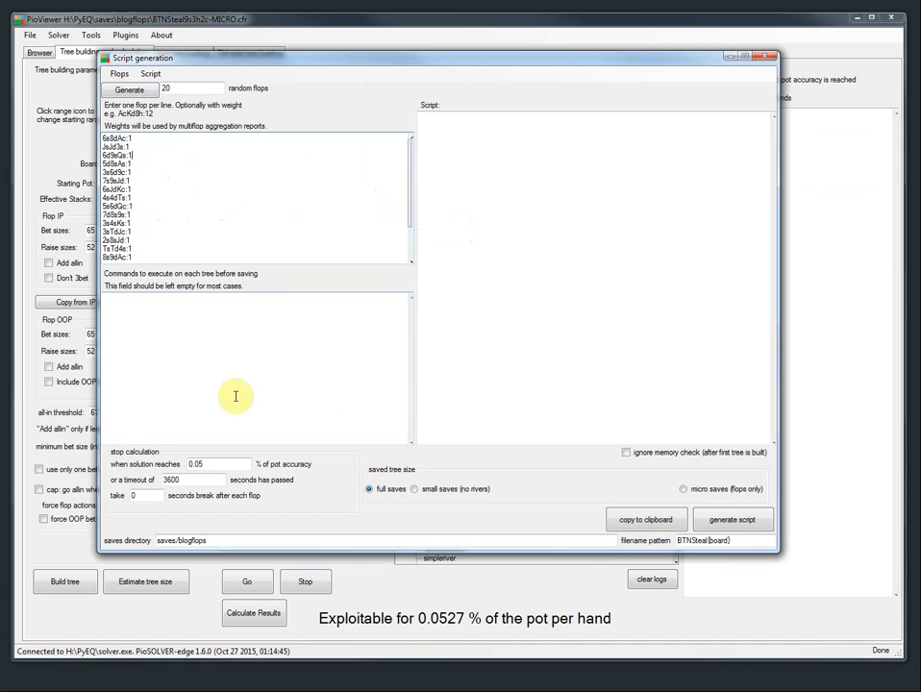
Set the script to stop calculating each flop at 0.35% of pot accuracy and review the timeout.
click(202, 465)
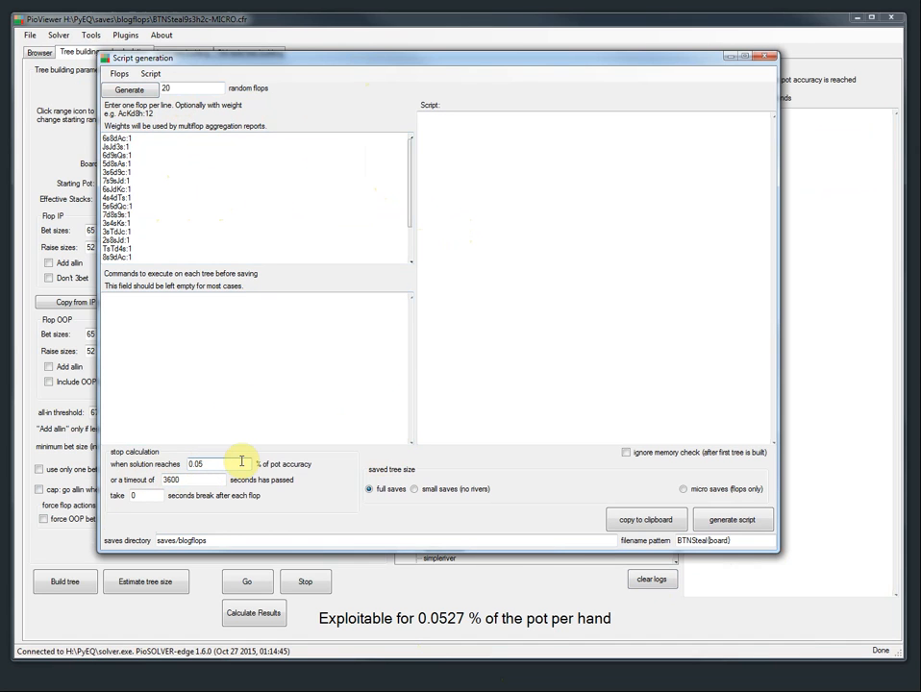
text(35)
double_click(184, 481)
click(192, 480)
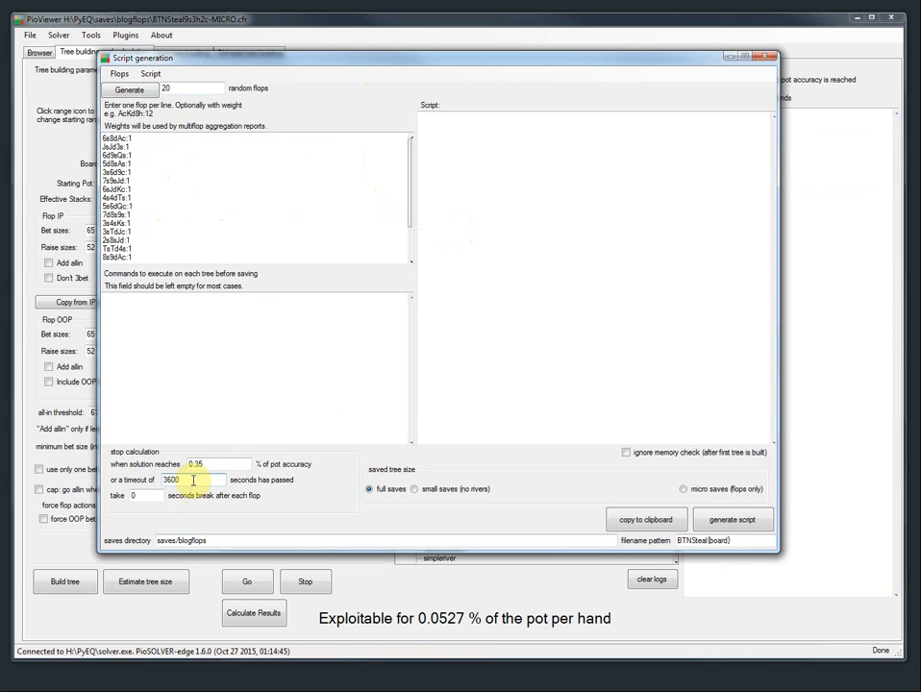
double_click(175, 480)
click(199, 464)
double_click(212, 465)
double_click(169, 480)
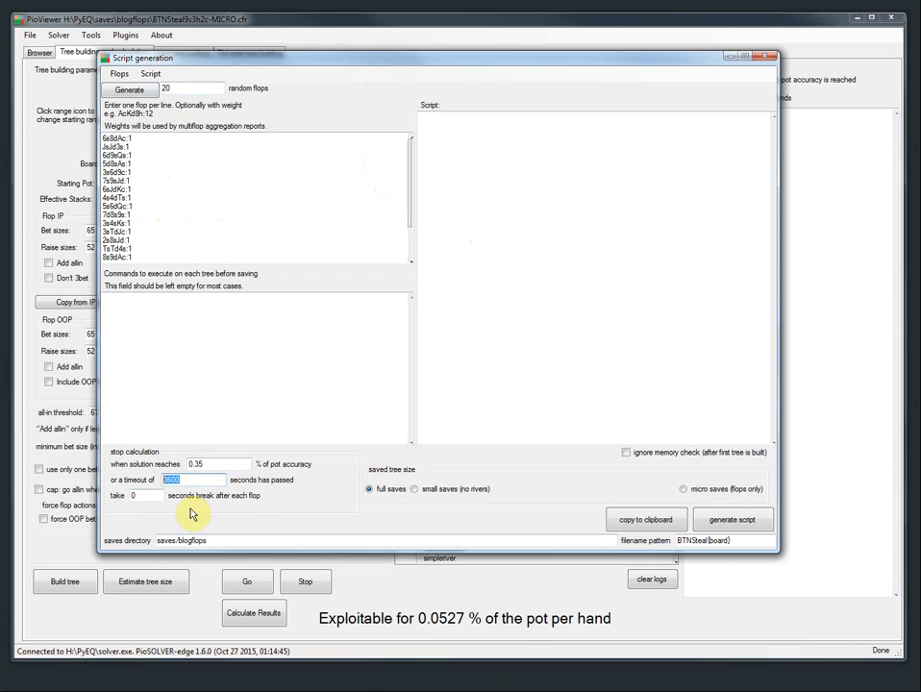
Empty the break duration after each flop and set the saved tree size to small saves (no rivers).
double_click(139, 498)
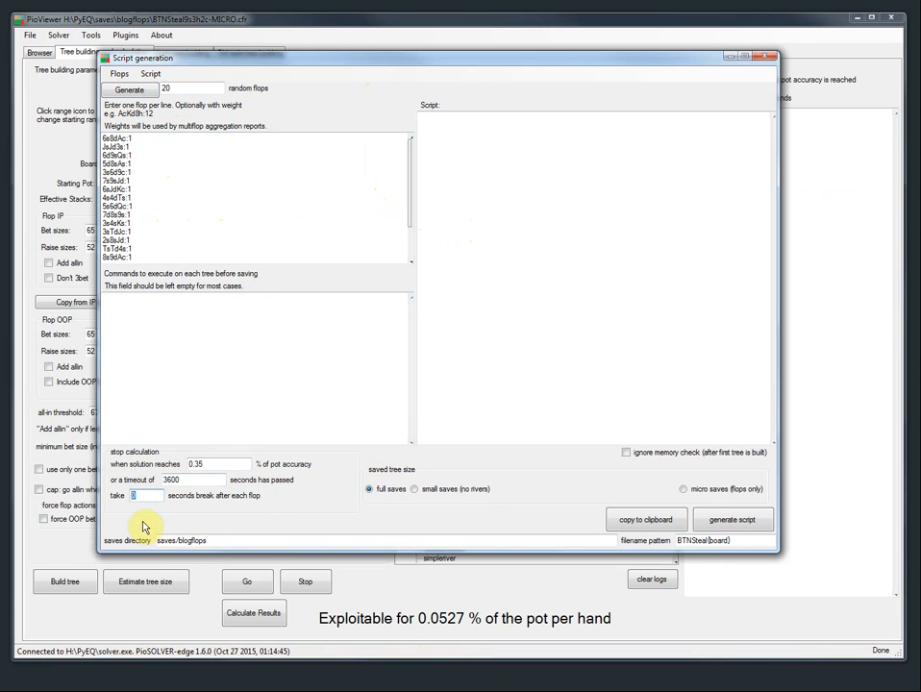
text(120)
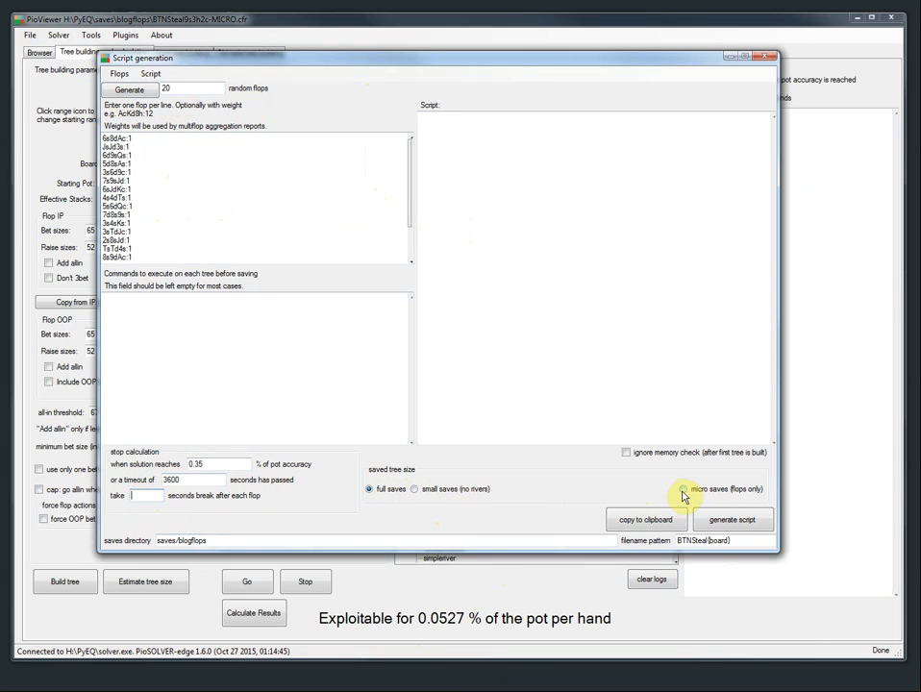
click(415, 488)
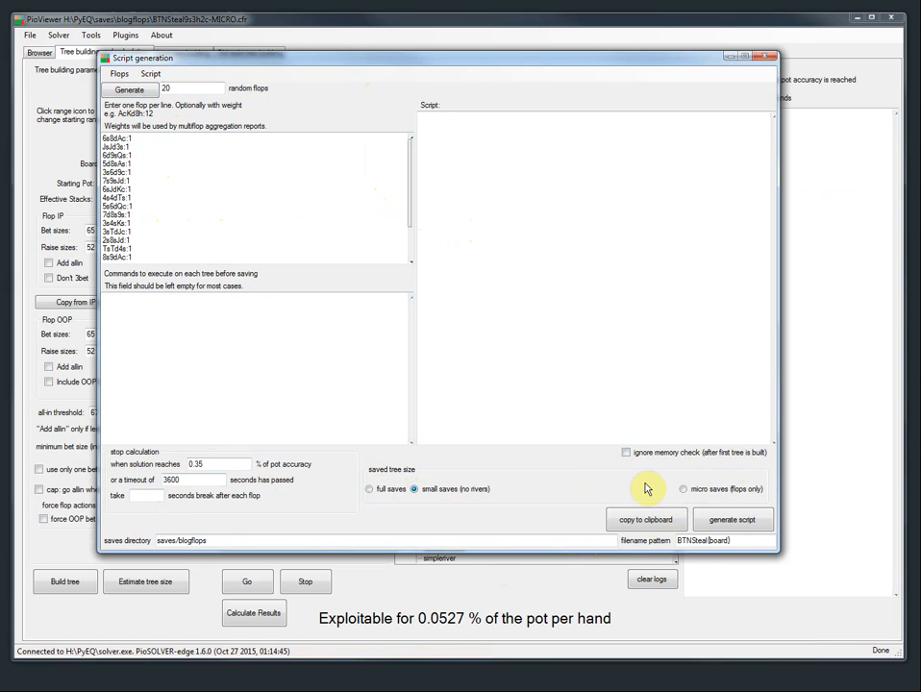
click(625, 453)
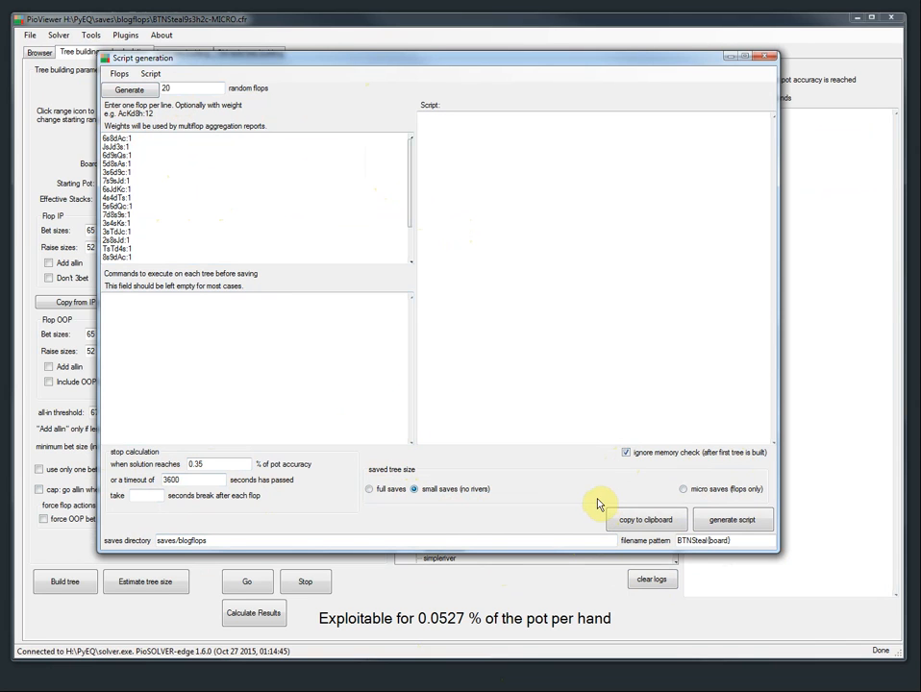
click(624, 456)
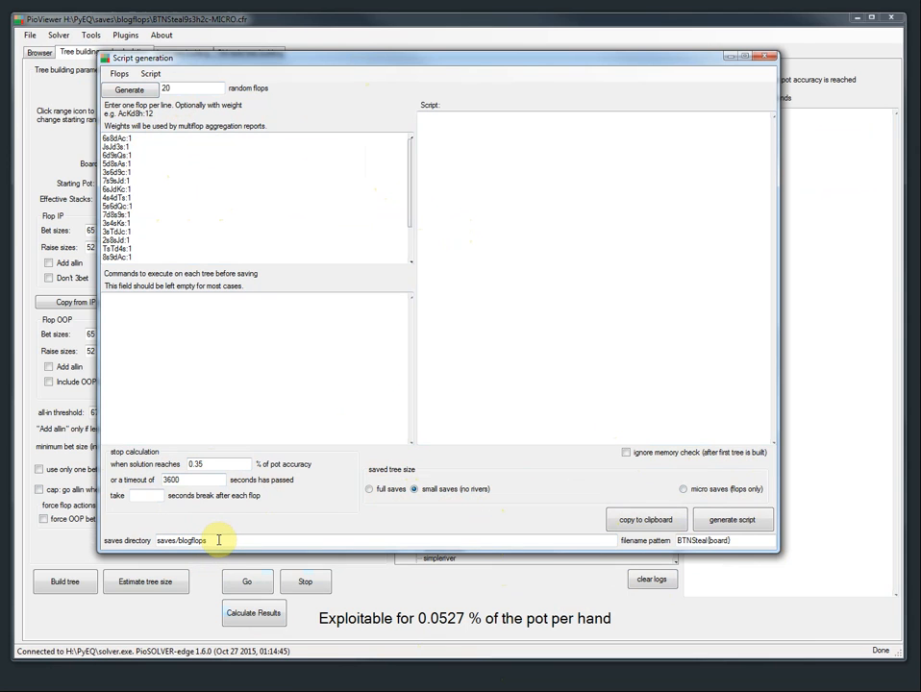
drag(220, 541, 144, 550)
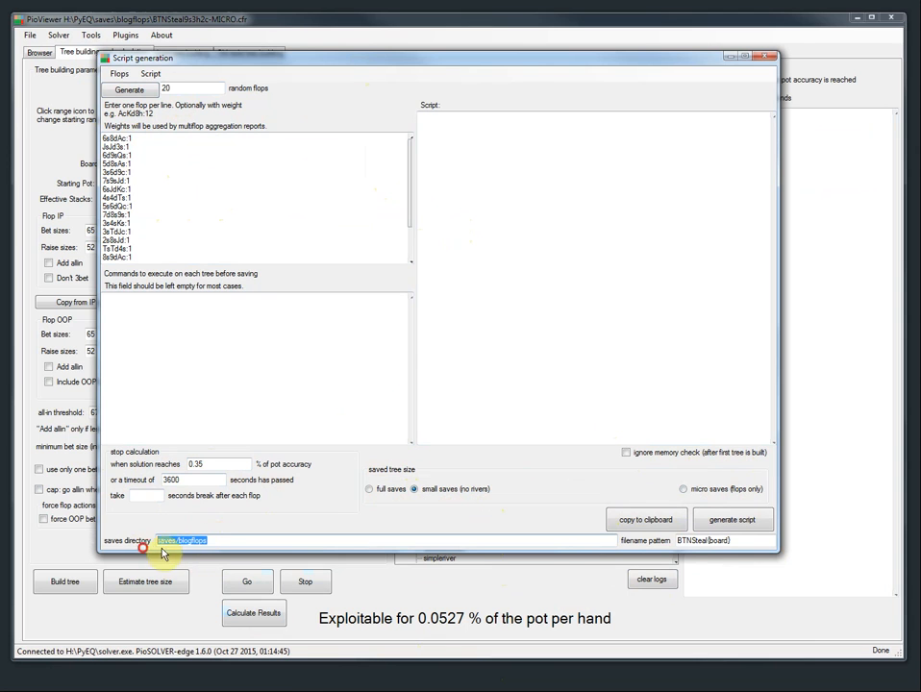
click(248, 543)
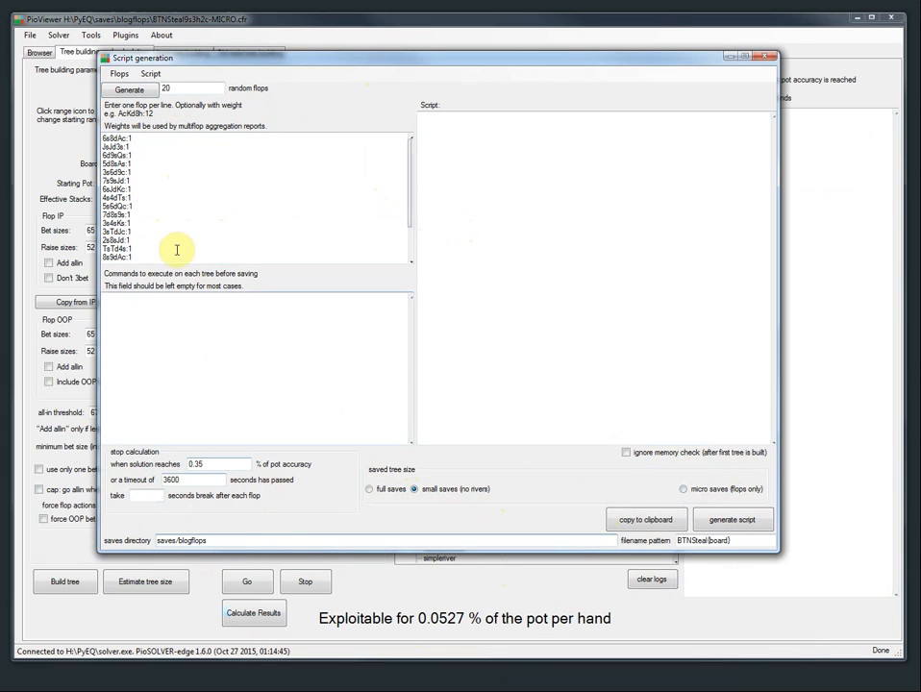
click(408, 144)
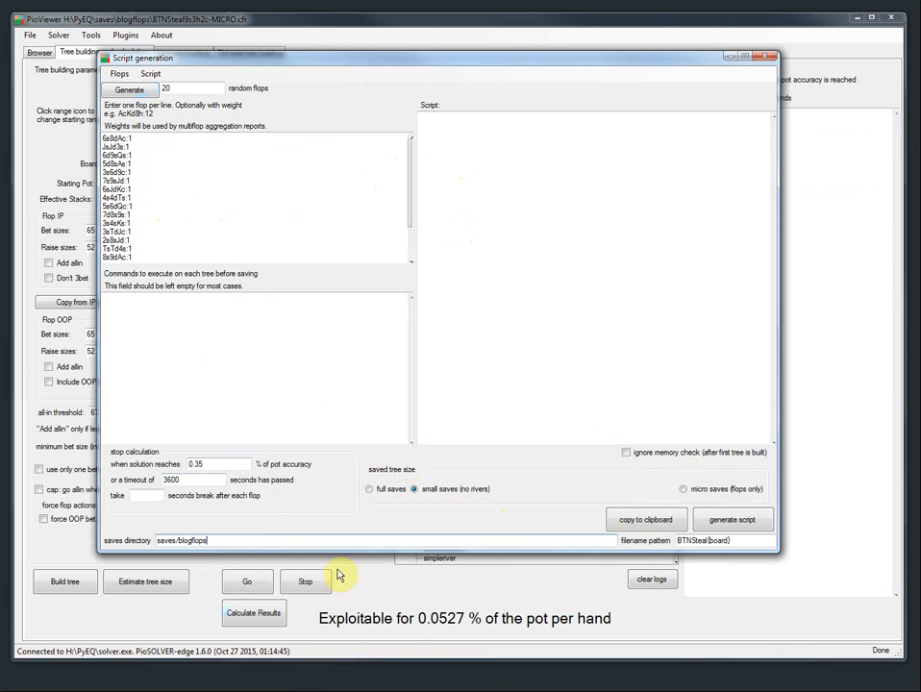
Set the script's saves directory to saves/SRP-BTNBB.
click(176, 540)
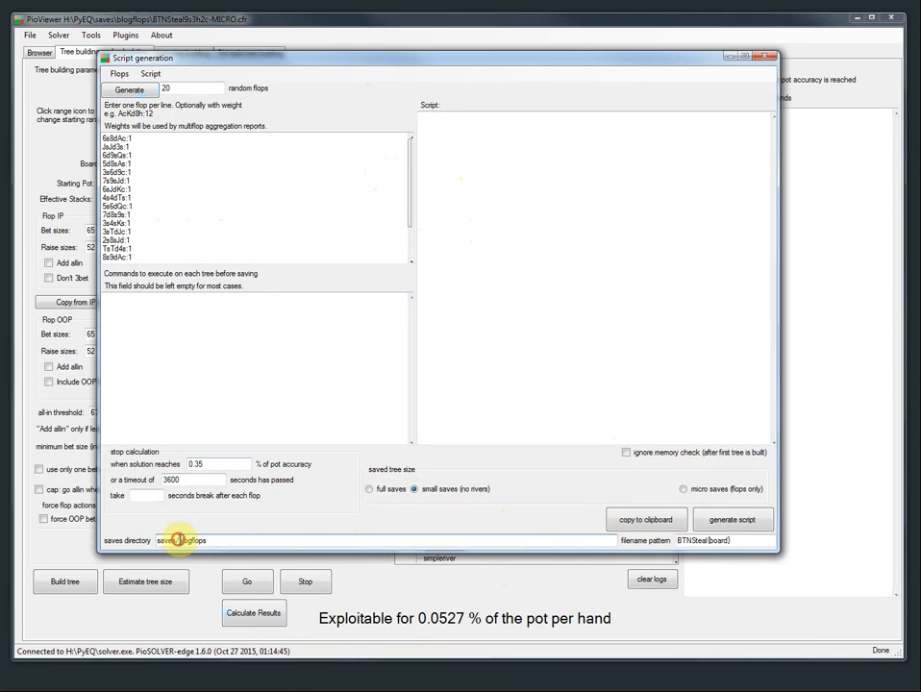
drag(178, 540, 346, 555)
text(2)
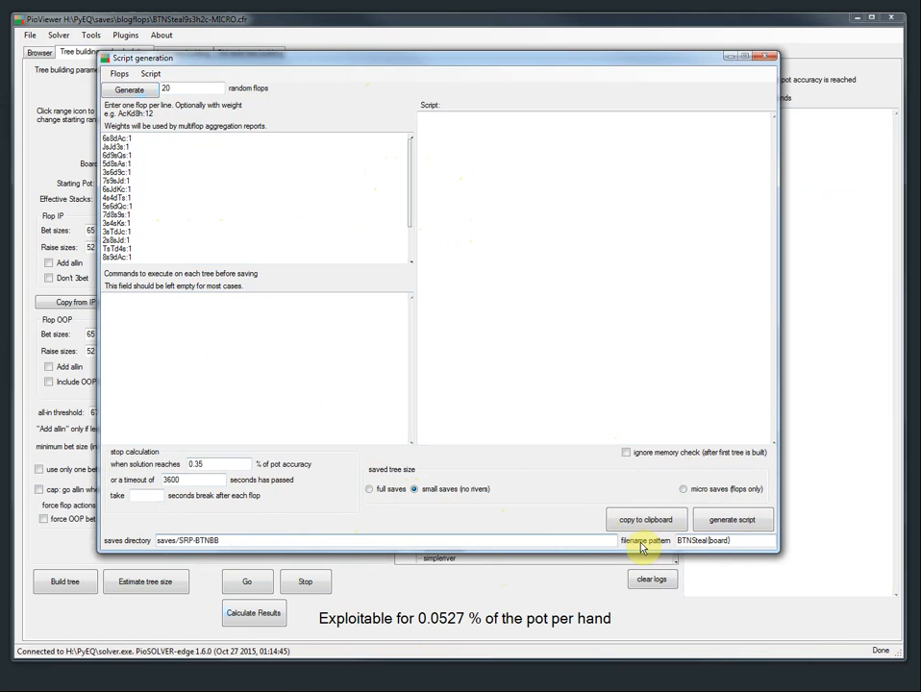
Compare the filename pattern's {board} placeholder with the names of the saved tree files in the blogflops folder.
mouse_move(711, 540)
mouse_down()
mouse_move(670, 544)
mouse_move(729, 544)
mouse_up()
click(711, 541)
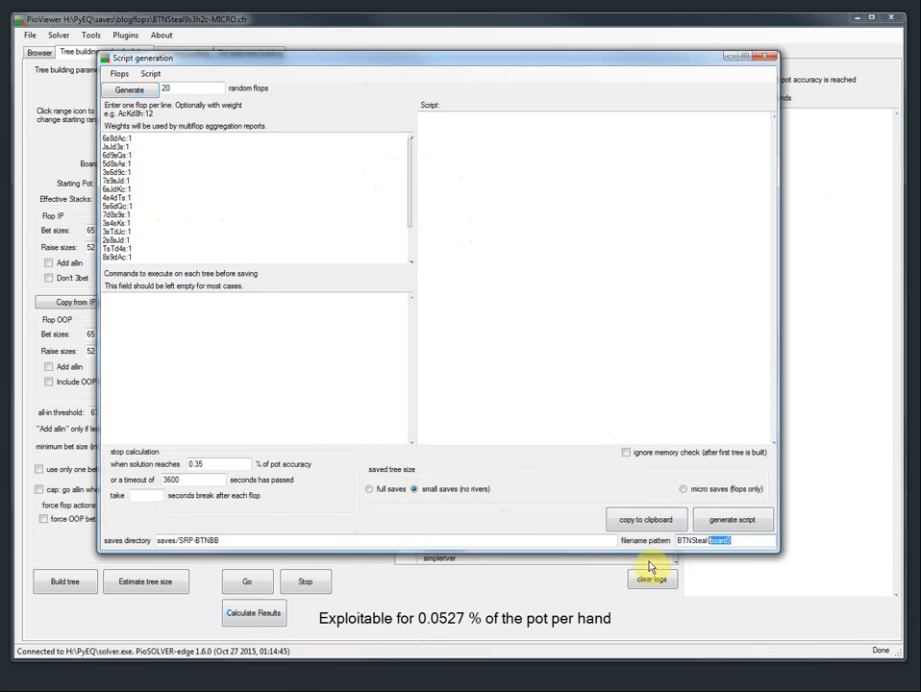
click(30, 34)
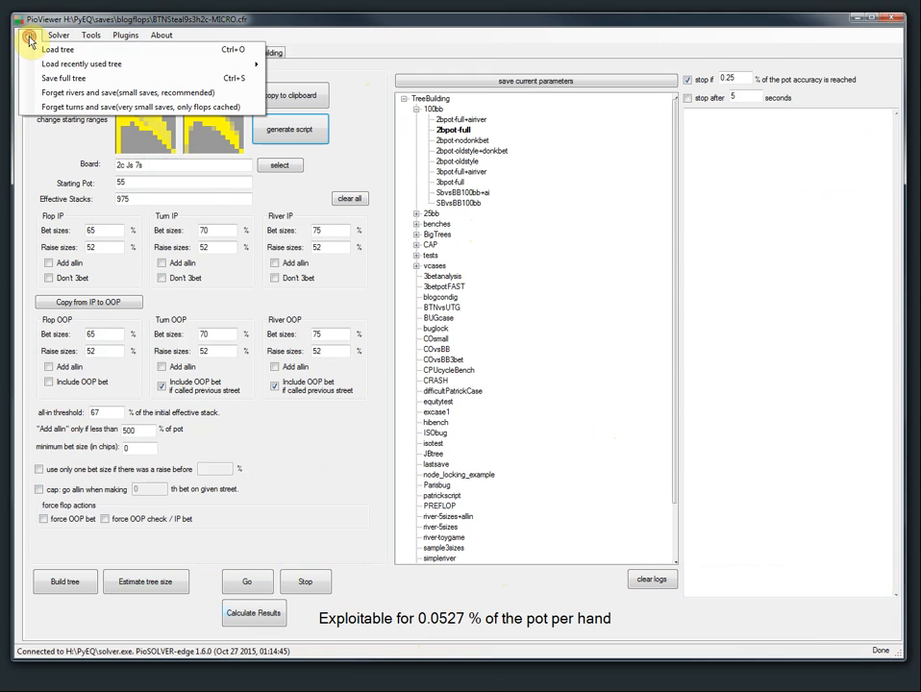
click(37, 50)
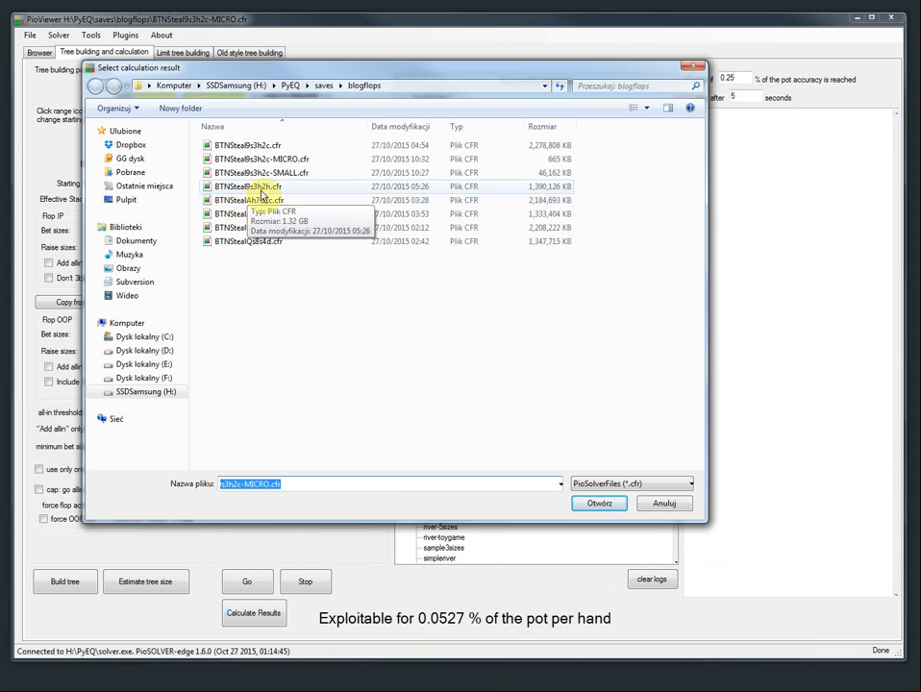
click(672, 509)
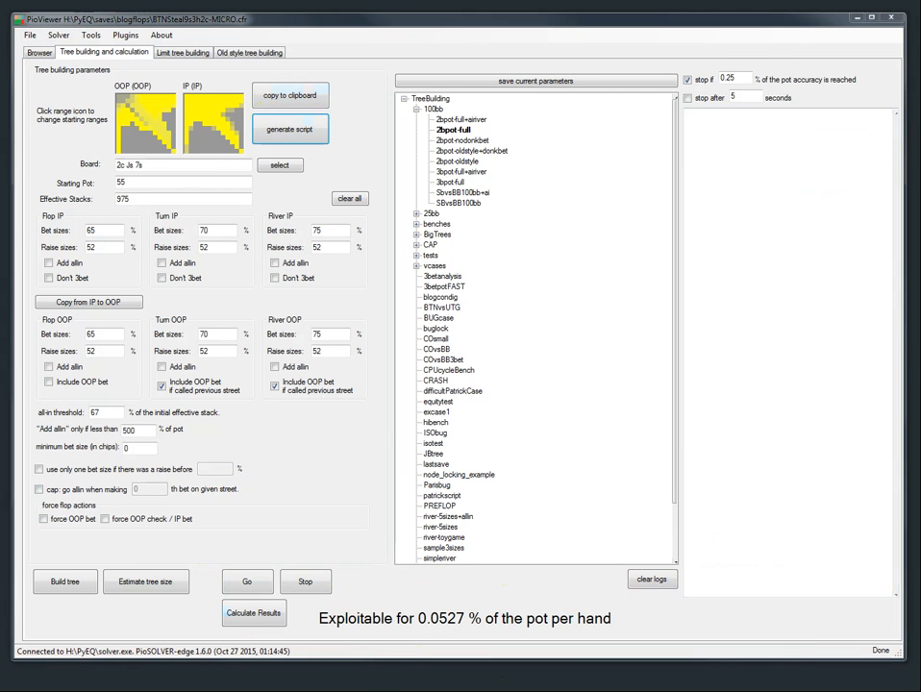
key(alt+Tab)
Set the break after each flop to 0 seconds and generate the script.
drag(443, 67, 421, 84)
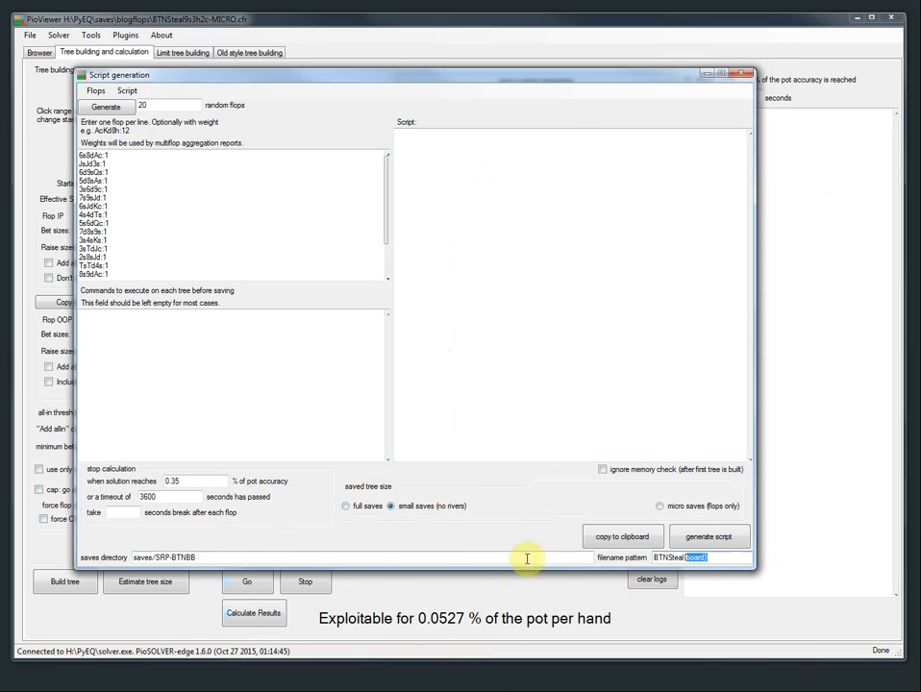
click(699, 539)
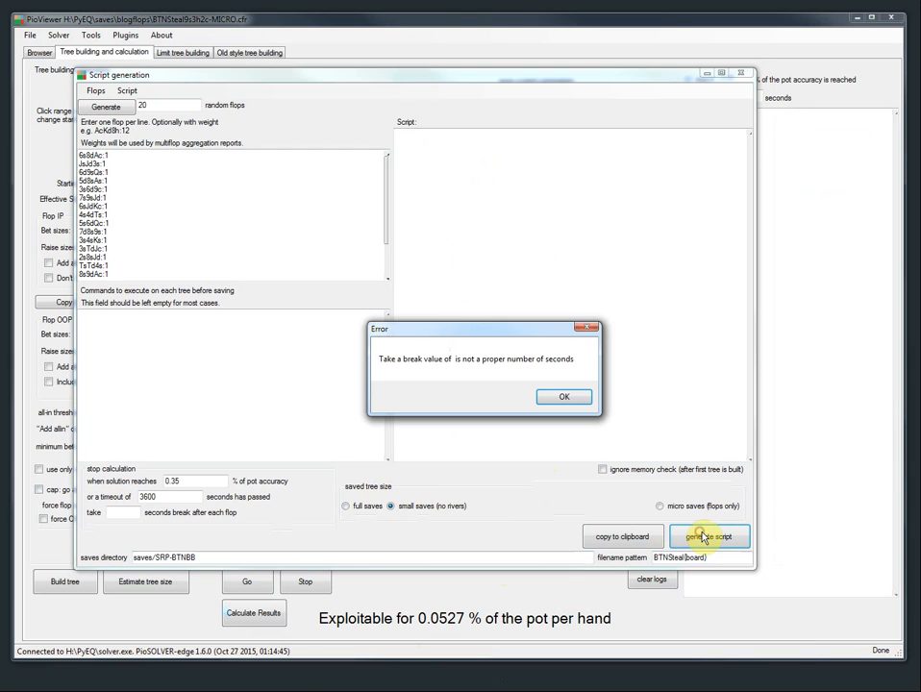
click(563, 400)
click(124, 517)
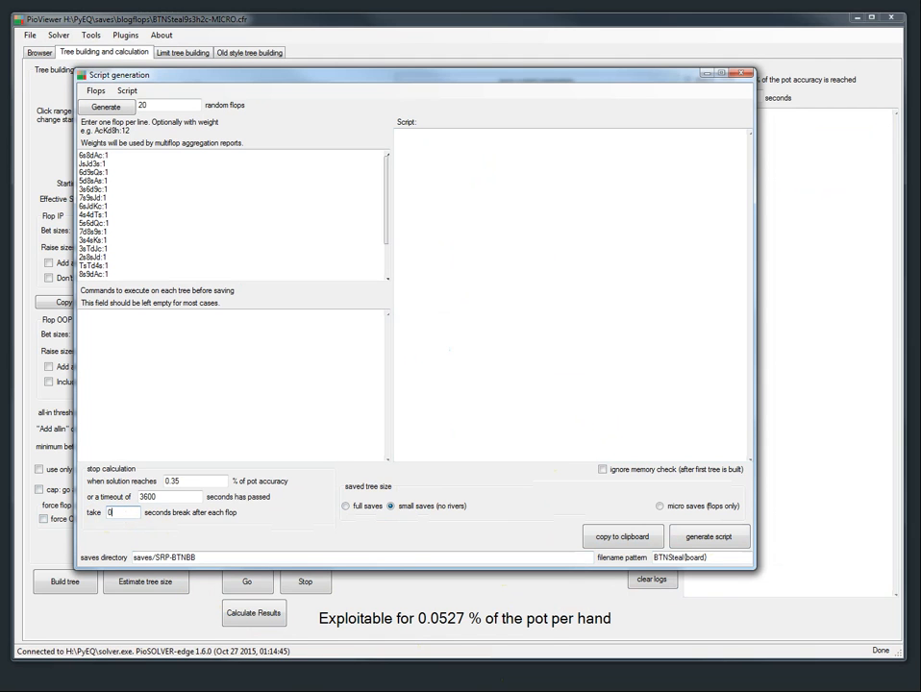
click(723, 538)
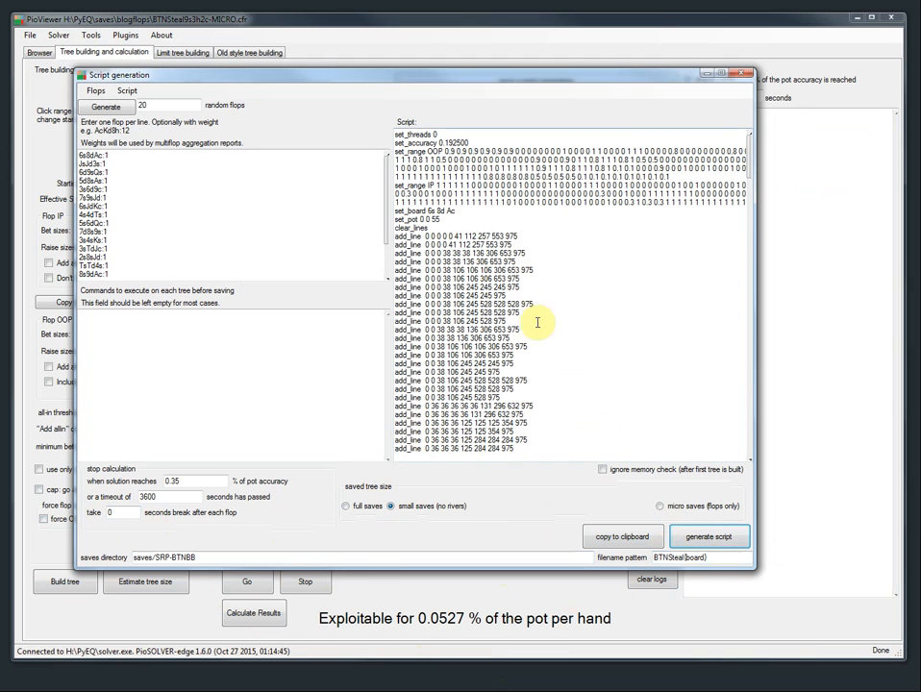
Run the generated script in the solver and move its console window clear for viewing.
drag(755, 148, 723, 159)
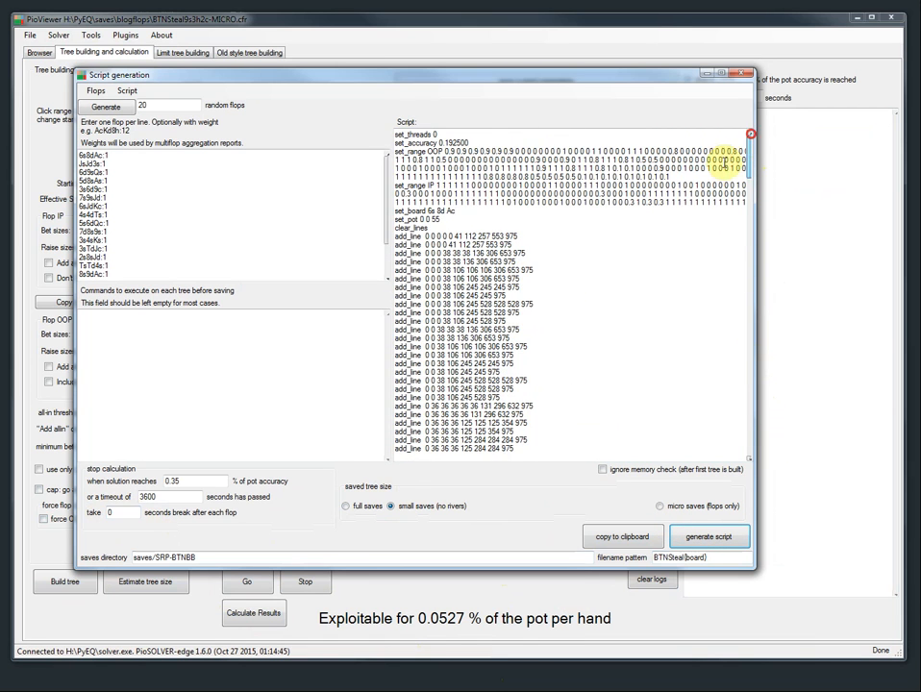
click(127, 92)
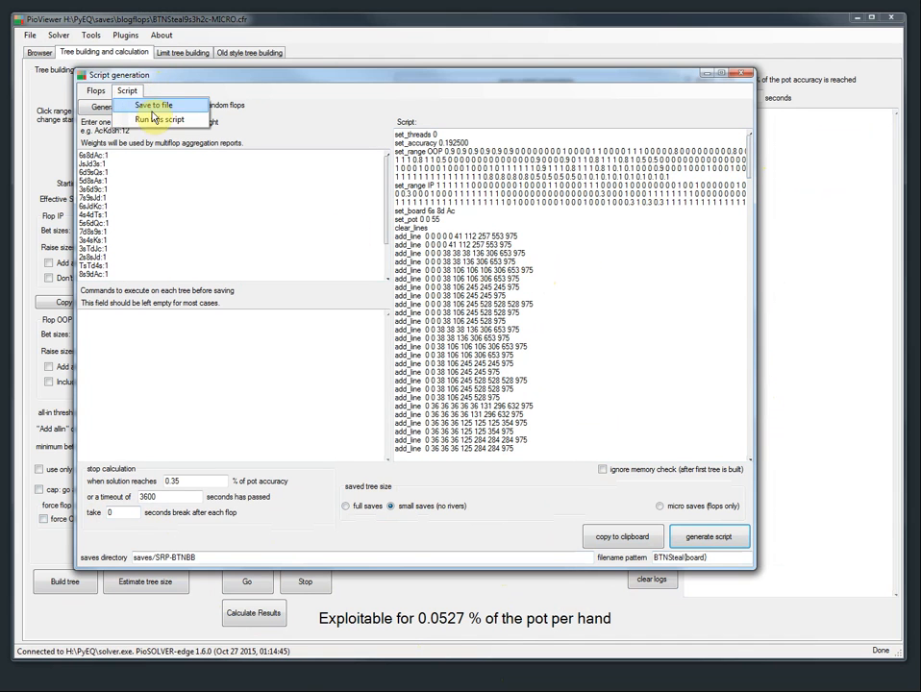
click(147, 122)
drag(164, 53, 323, 209)
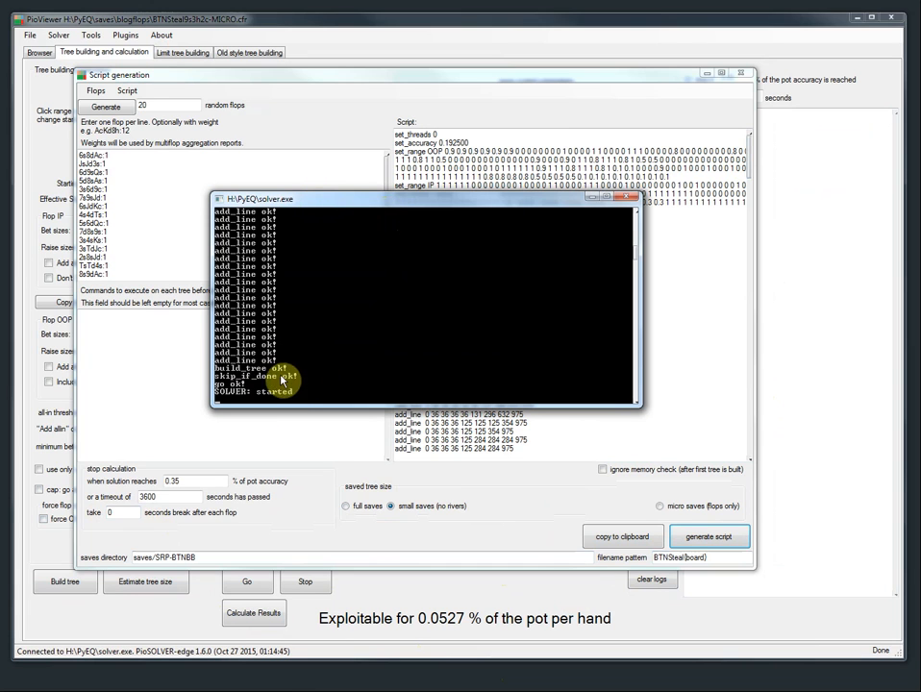
drag(370, 195, 465, 179)
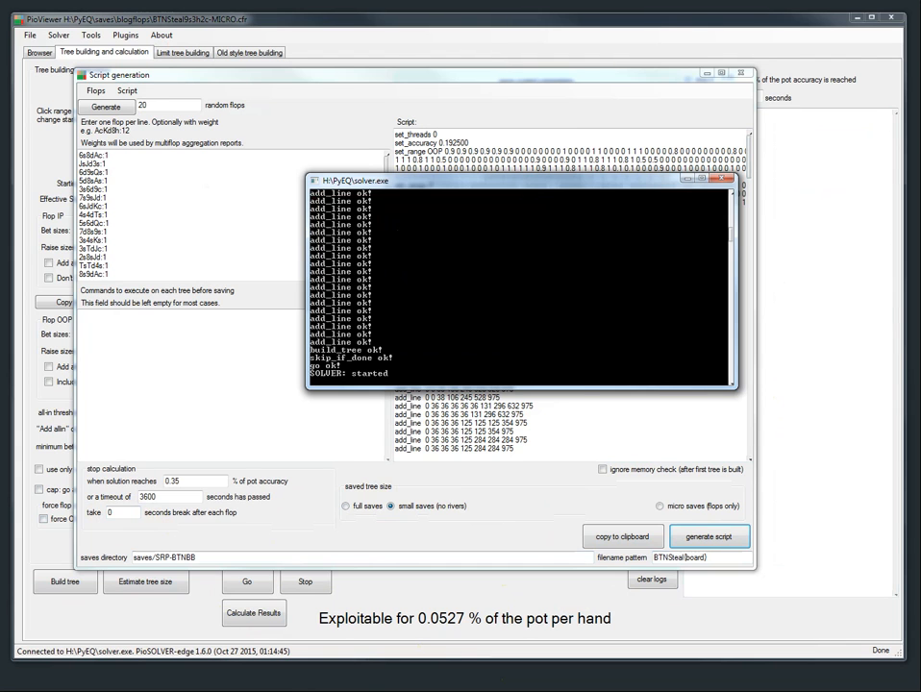
Switch to Windows Task Manager (taskmgr) to examine the CPU and memory use of the solver.exe processes.
key(super)
text(taw)
key(BackSpace)
text(skmgr)
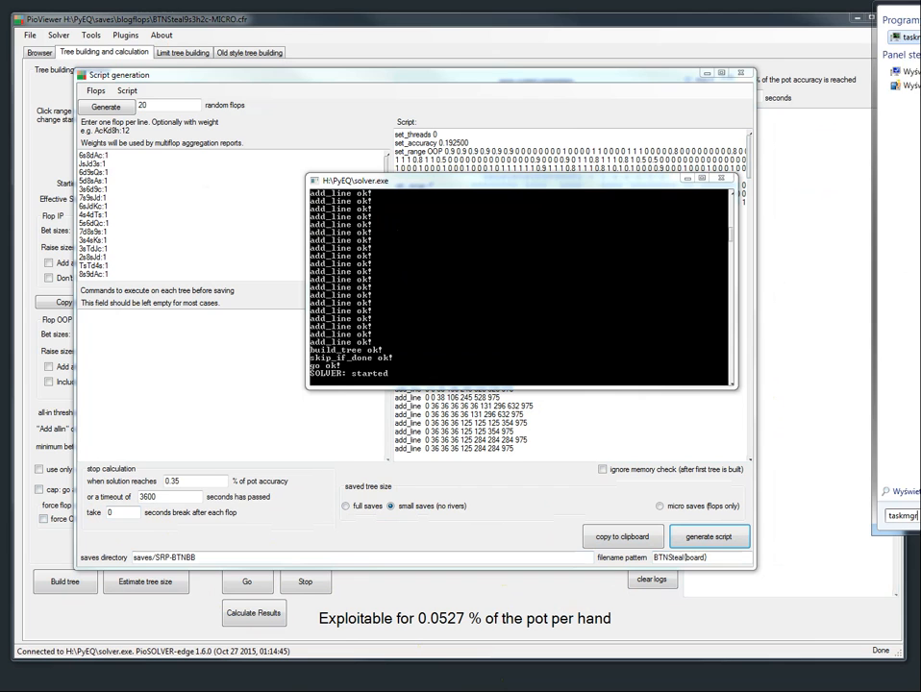
key(Return)
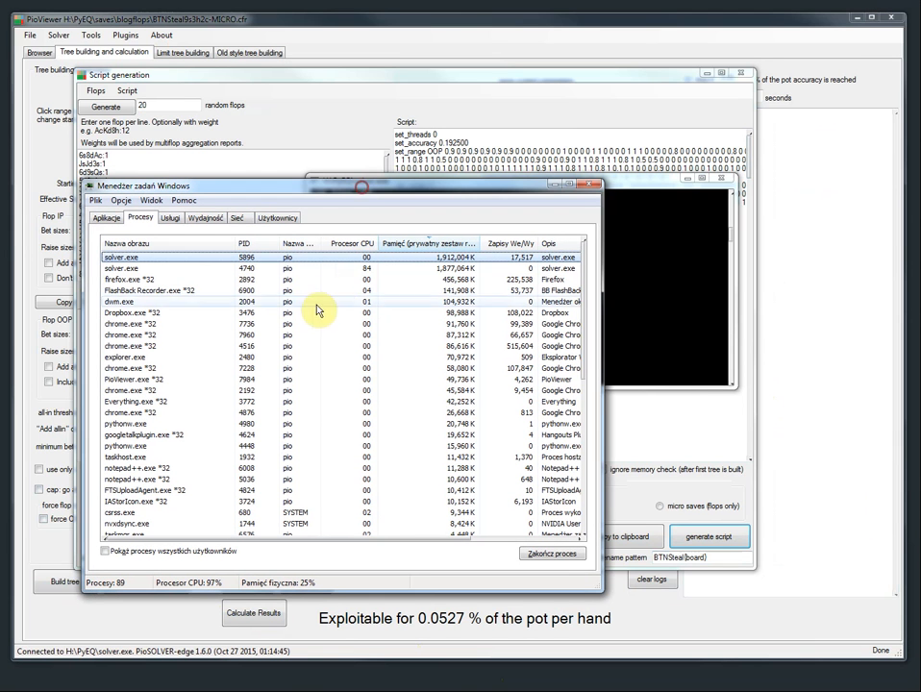
click(397, 268)
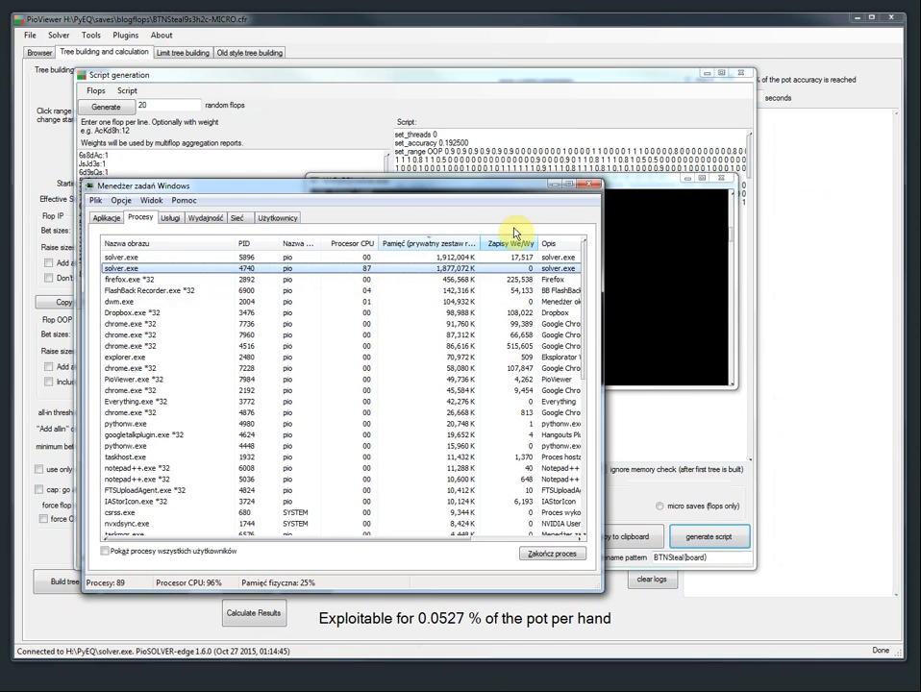
click(555, 184)
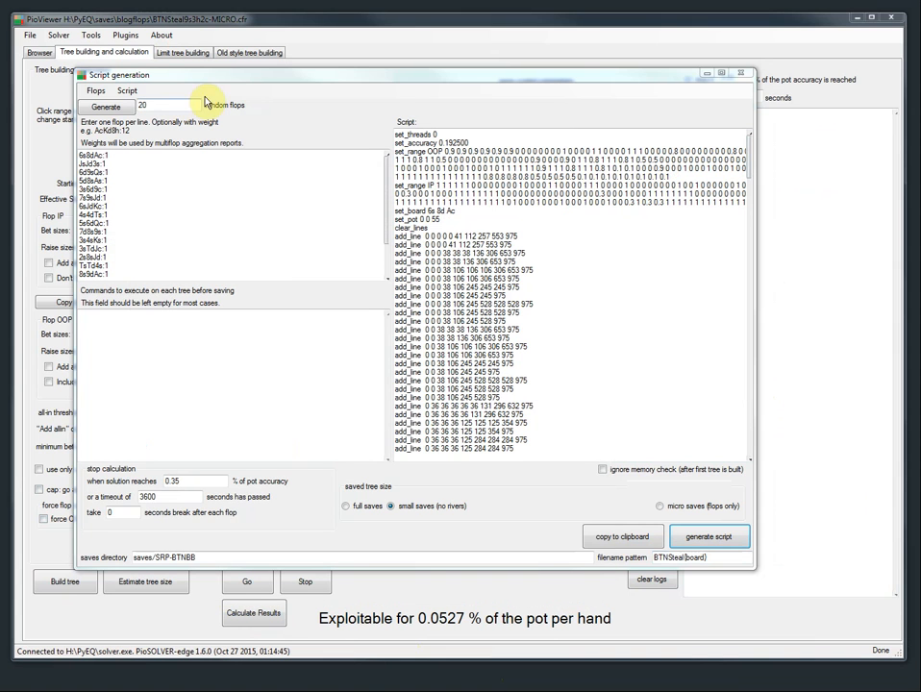
Close the Script generation window, and end the script run by closing the solver.exe console.
drag(199, 76, 248, 82)
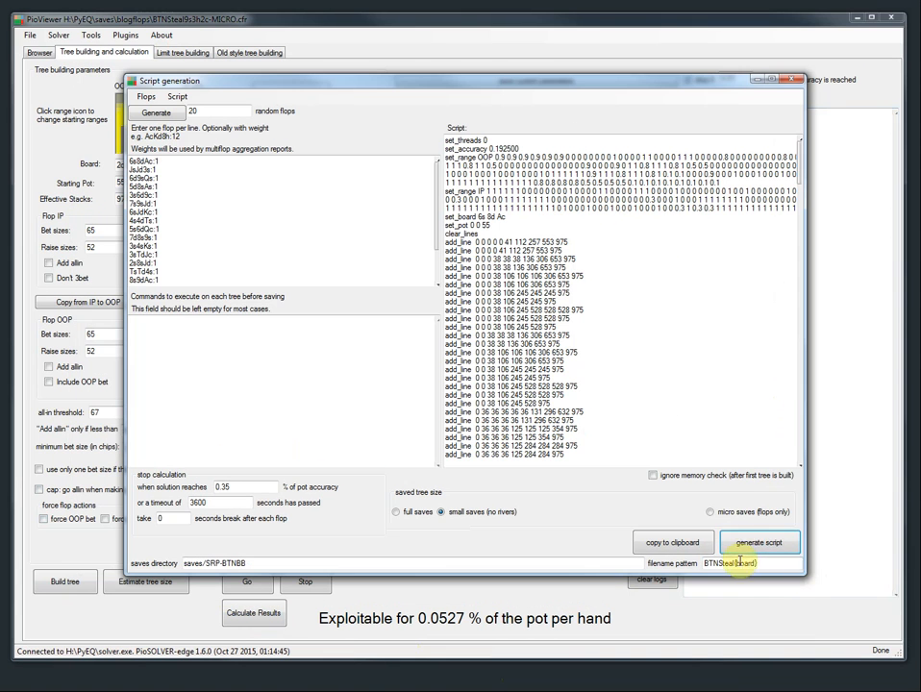
click(791, 78)
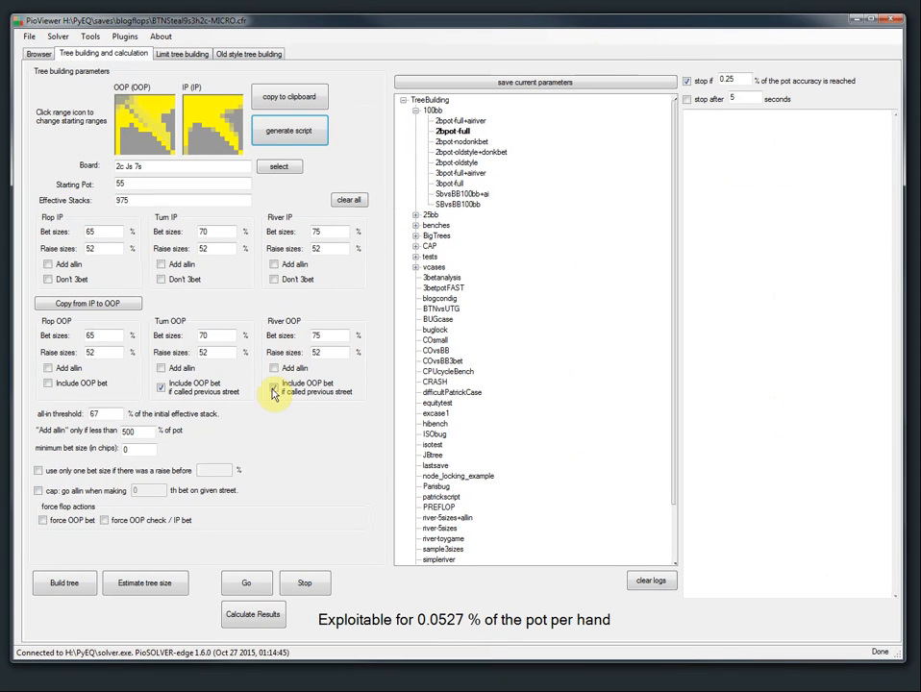
key(alt+Tab)
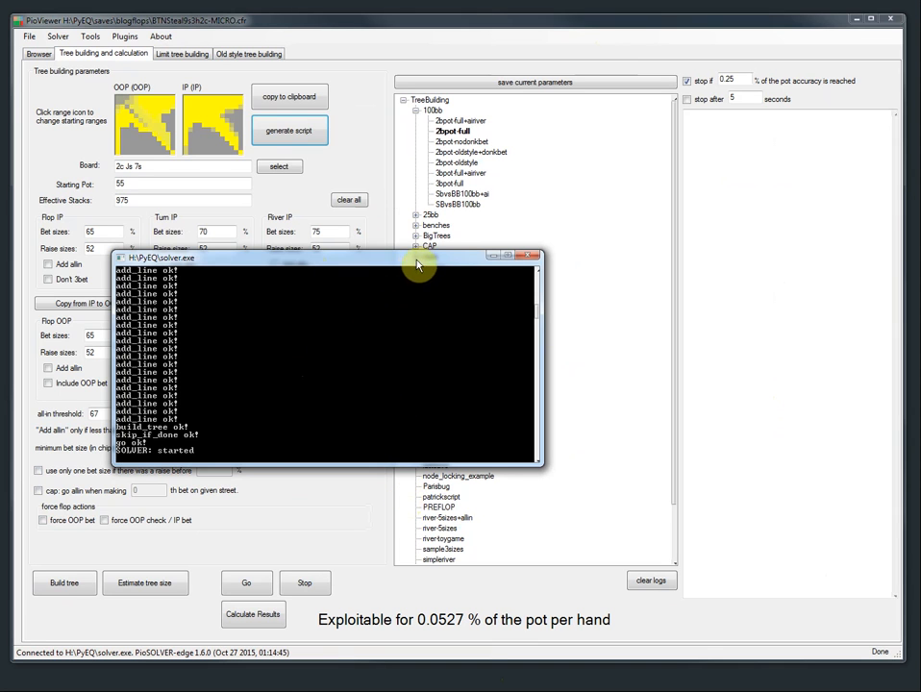
drag(421, 259, 511, 252)
key(alt+Tab)
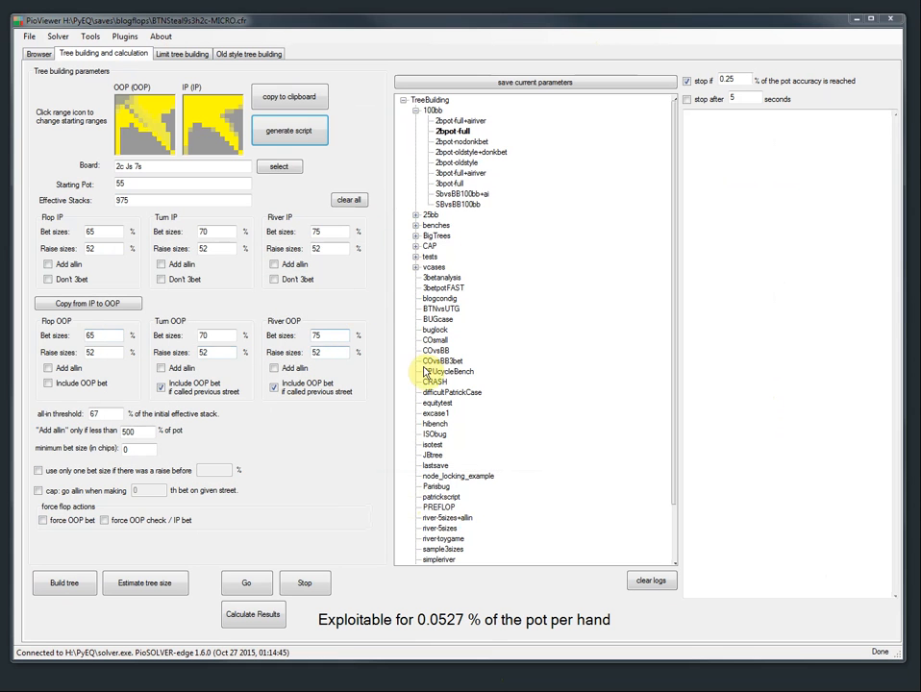
key(alt+Tab)
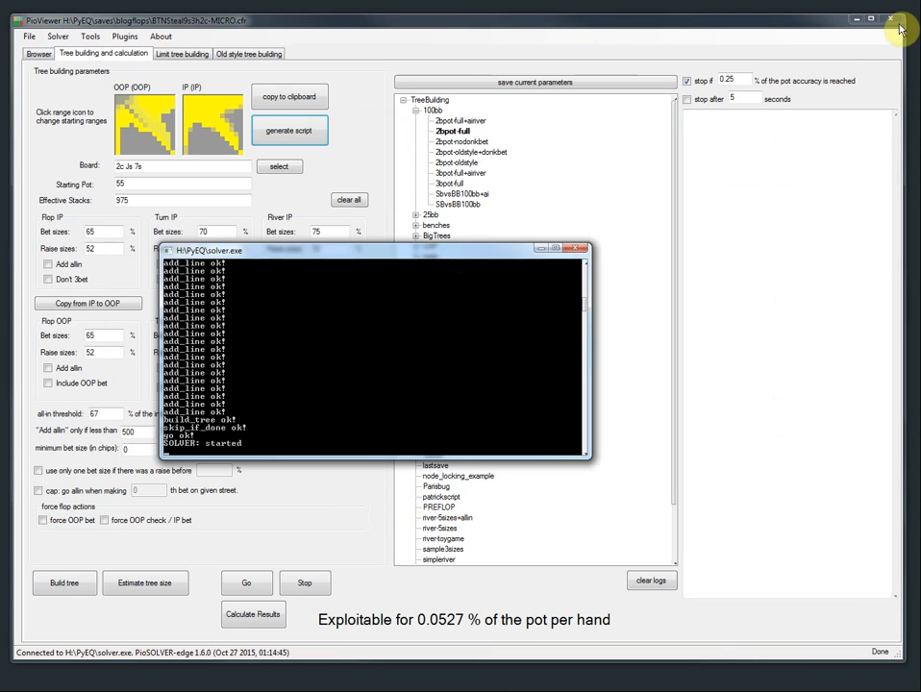
drag(450, 254, 315, 240)
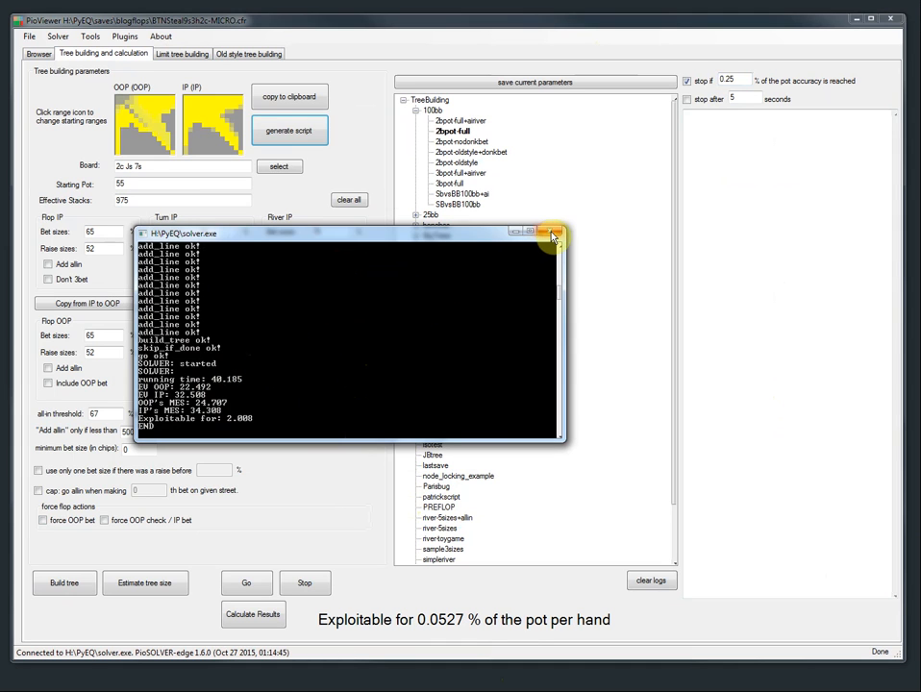
click(552, 235)
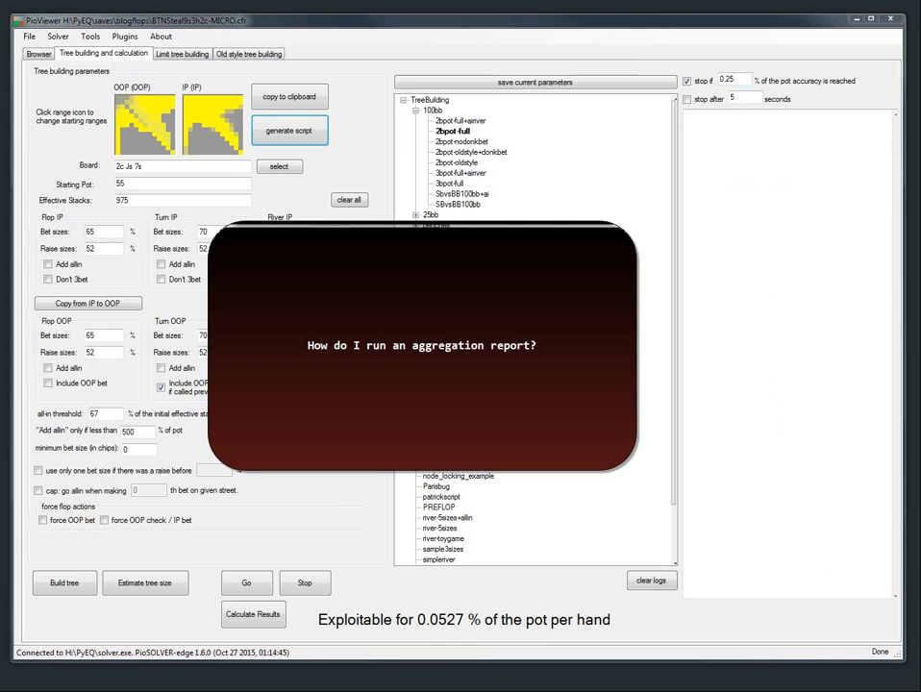
Load the recently used tree BTNSteal9s3h2c.cfr from the blogflops folder.
click(29, 36)
mouse_move(48, 65)
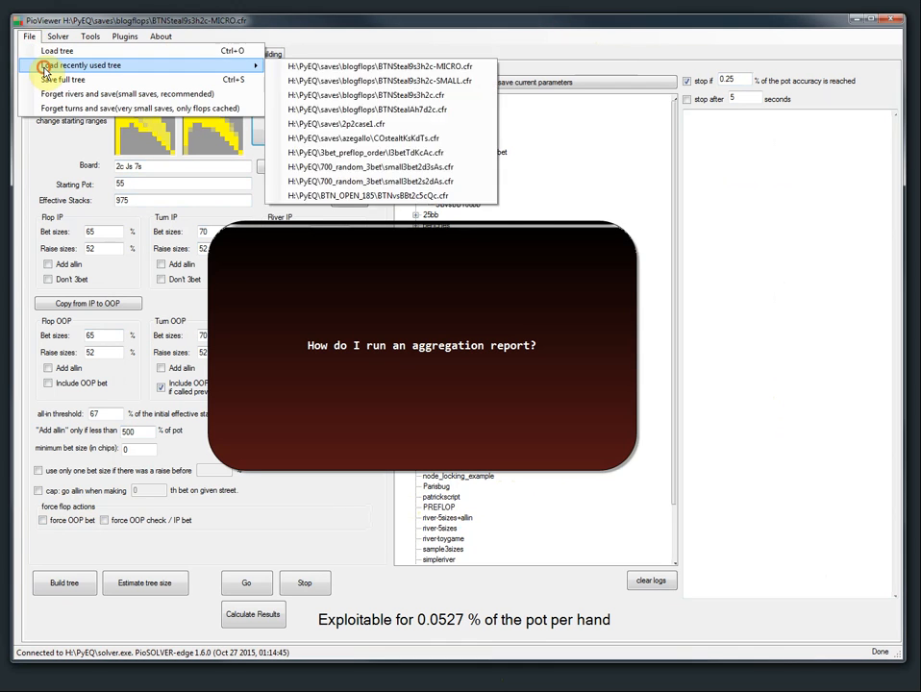
click(312, 97)
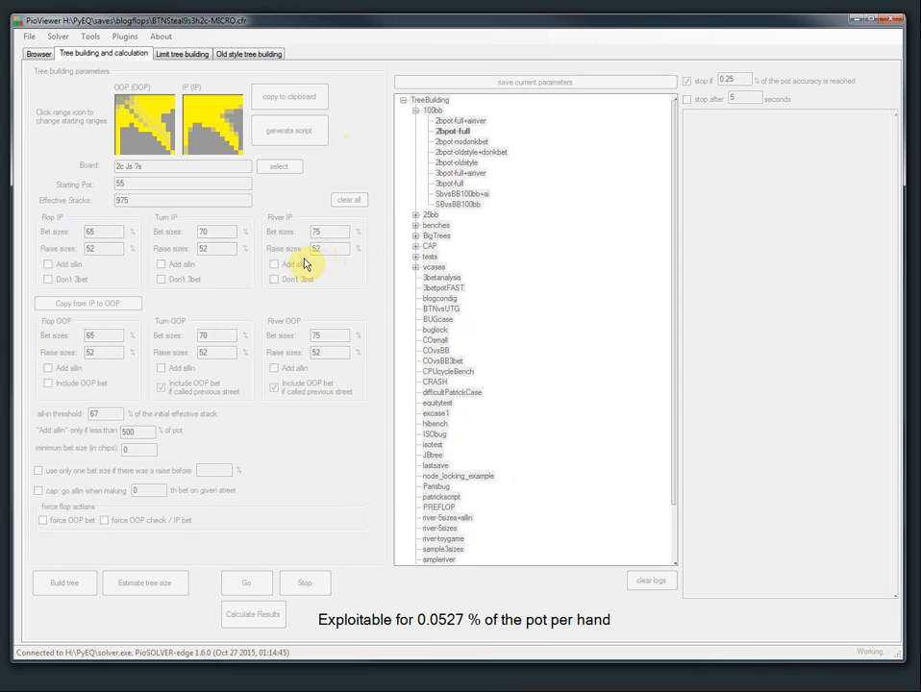
Show the loaded tree in the Browser and follow the line check, bet 33 on the 9♠3♥2♣ flop.
click(37, 54)
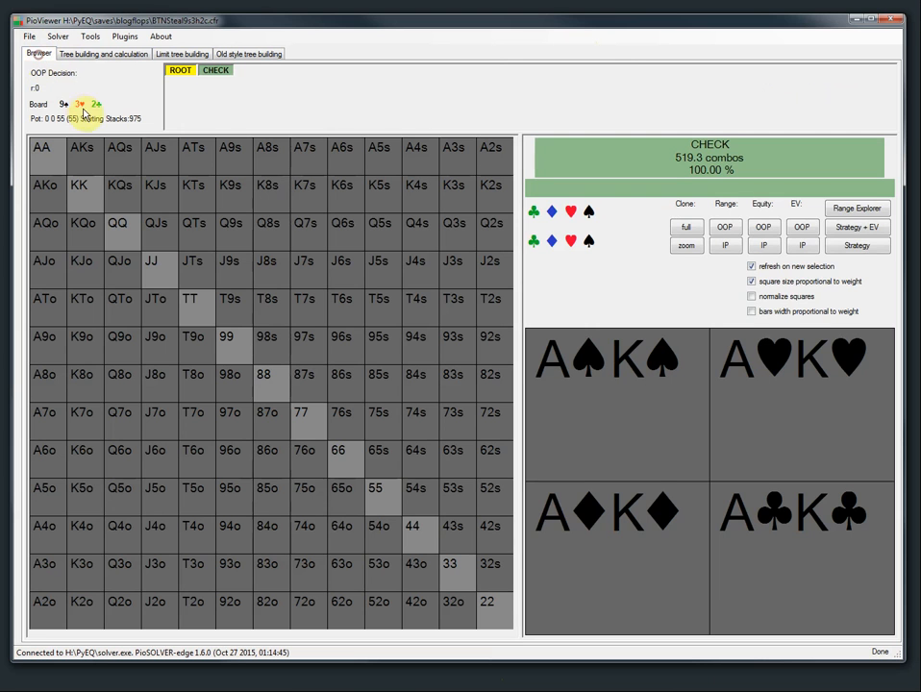
click(216, 77)
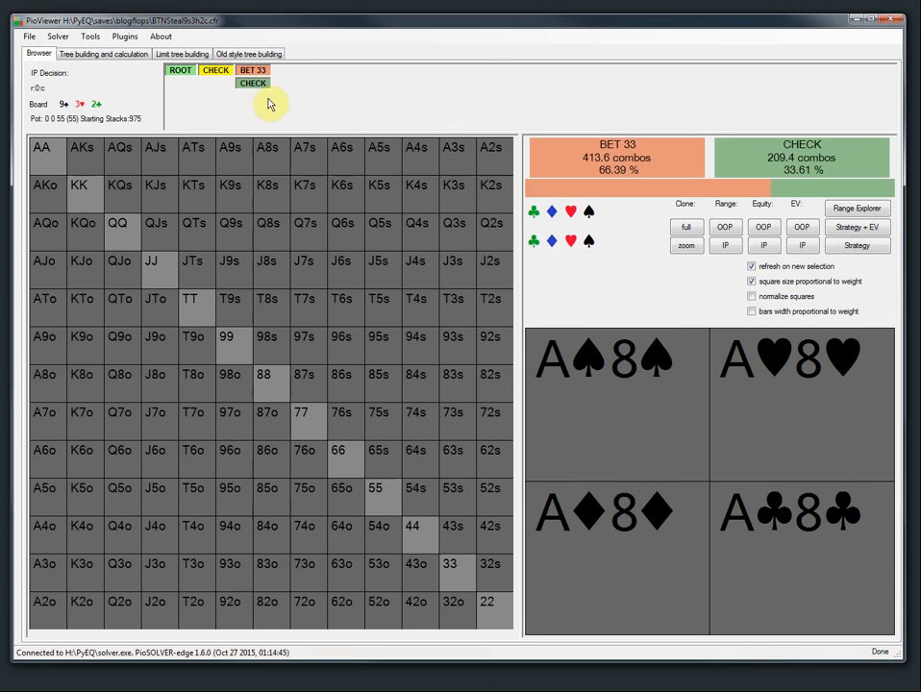
click(250, 73)
Turn off the "hide line frequency info" option in the Configuration and apply the change.
click(91, 36)
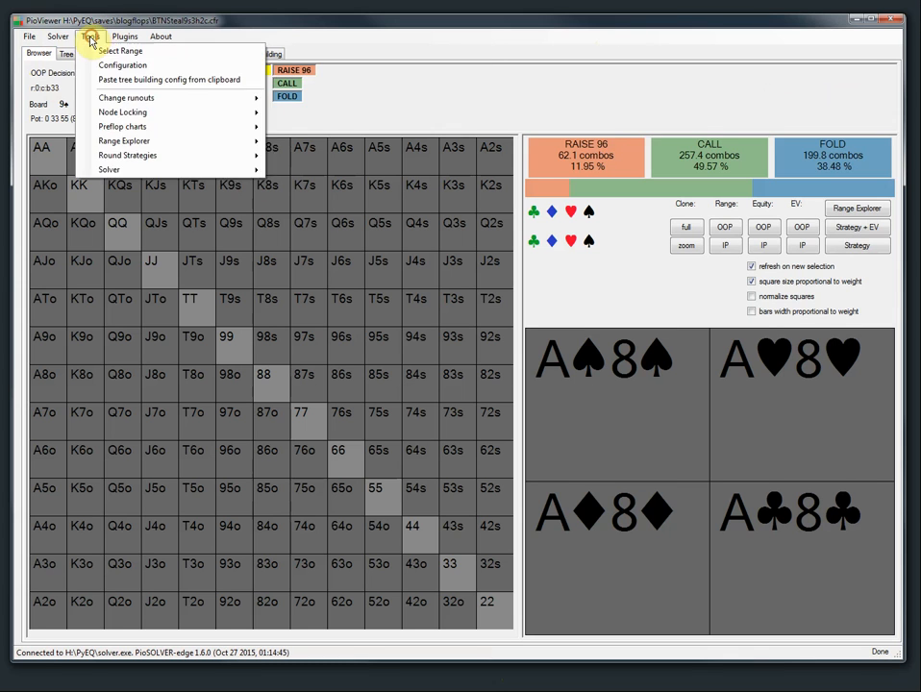
click(77, 66)
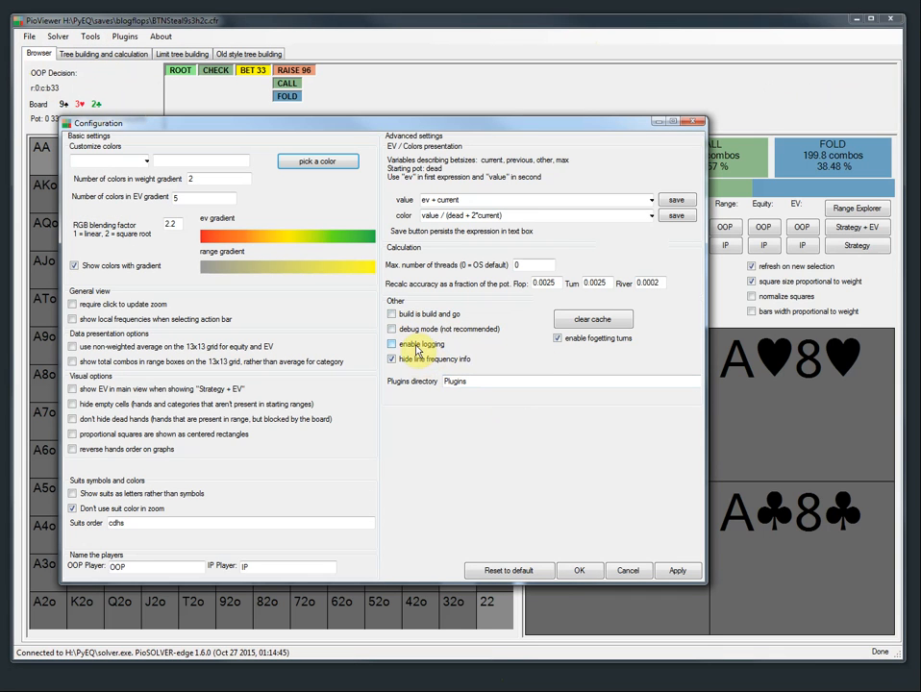
click(676, 570)
click(578, 570)
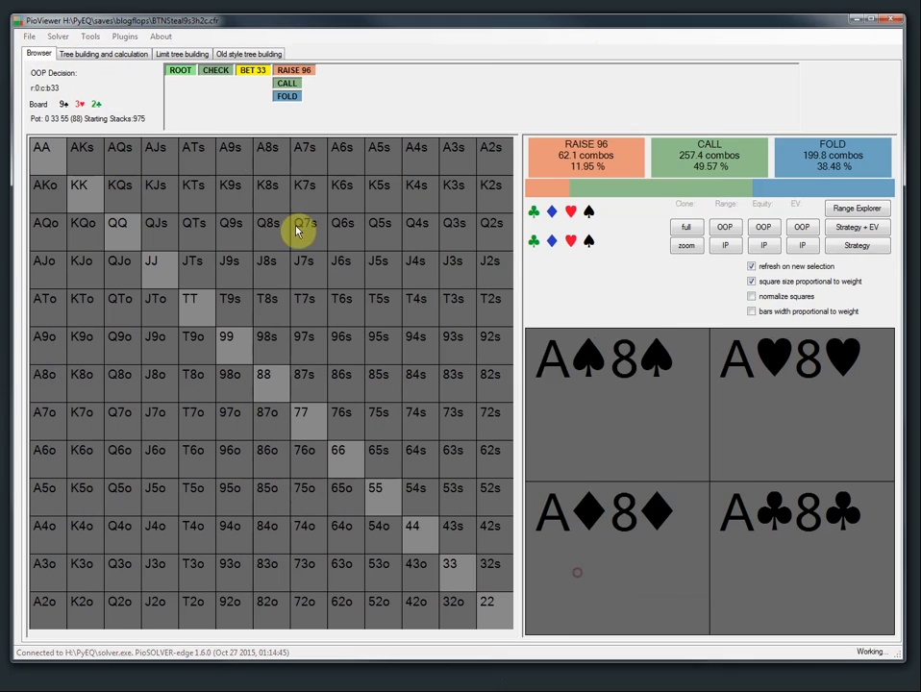
Navigate the tree through check, bet 33, call, 4♦ turn, check and bet 85, and show the node's Strategy + EV.
click(215, 71)
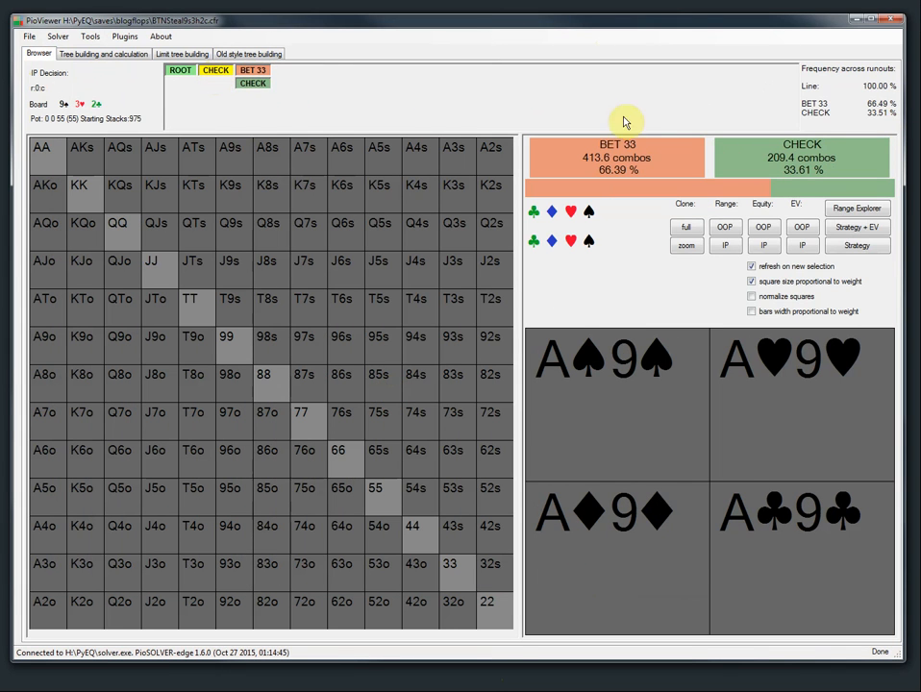
click(246, 72)
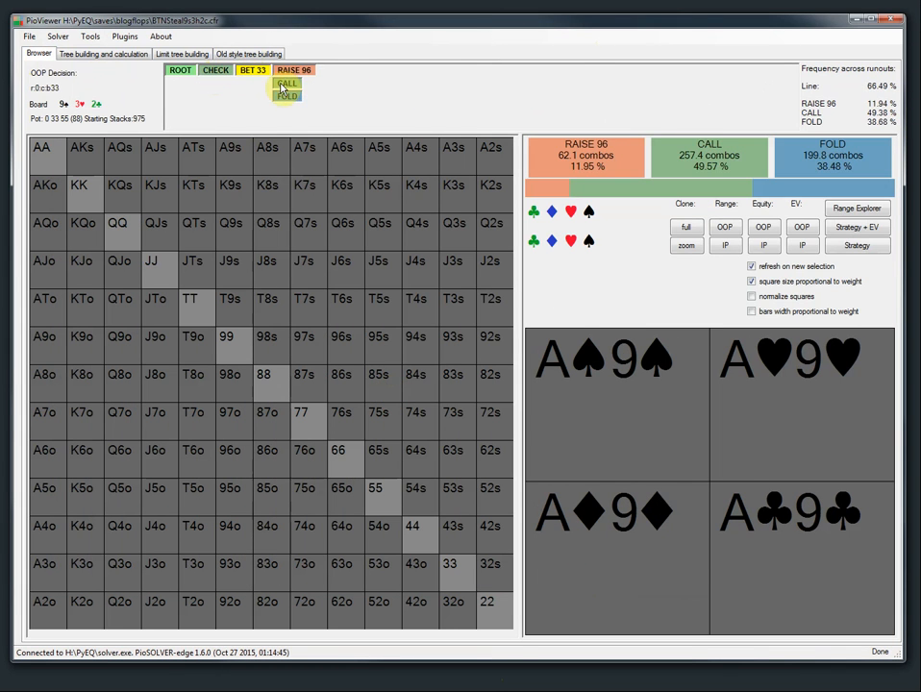
click(287, 84)
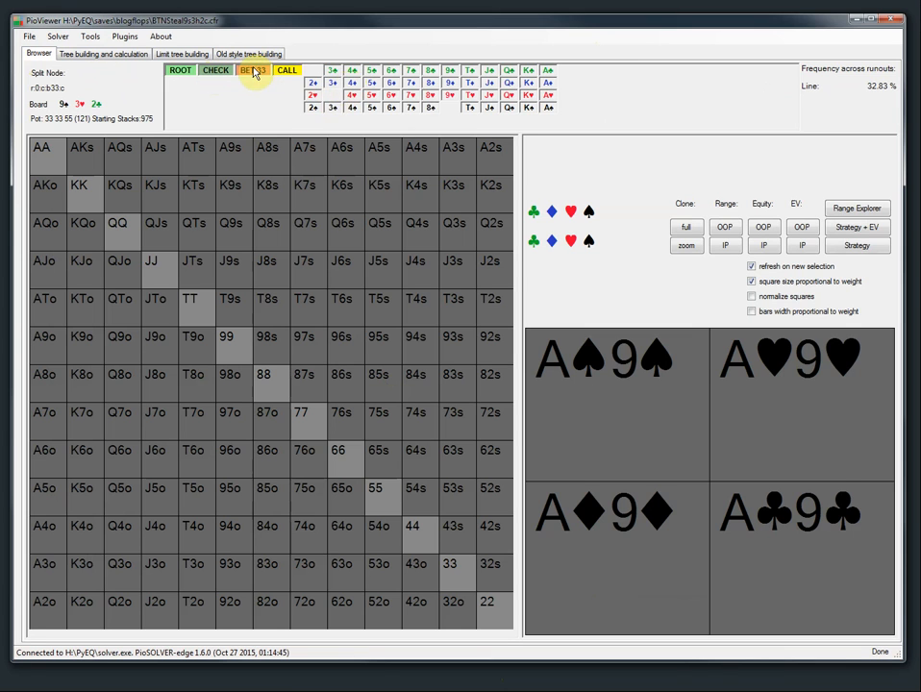
click(350, 85)
click(339, 84)
click(378, 70)
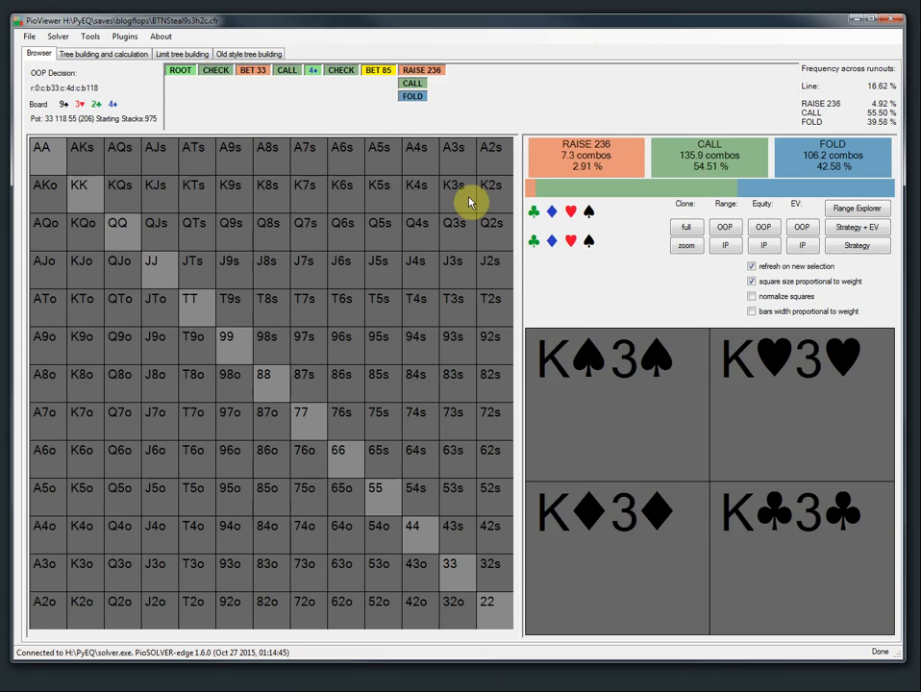
click(860, 227)
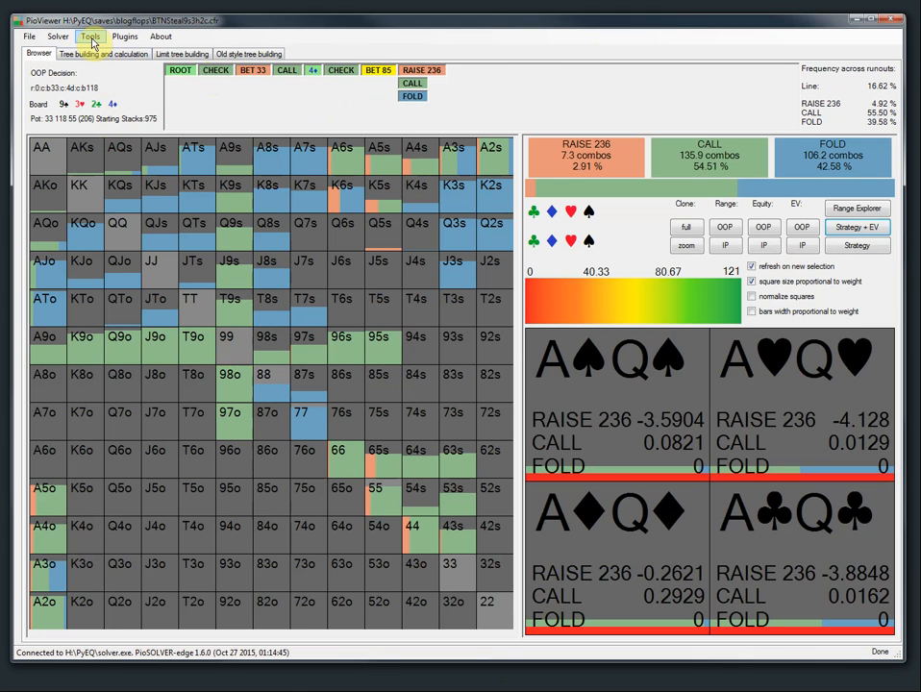
Run the Runouts aggregated frequencies analysis with Reports\FAQsample-report as the report directory.
click(121, 38)
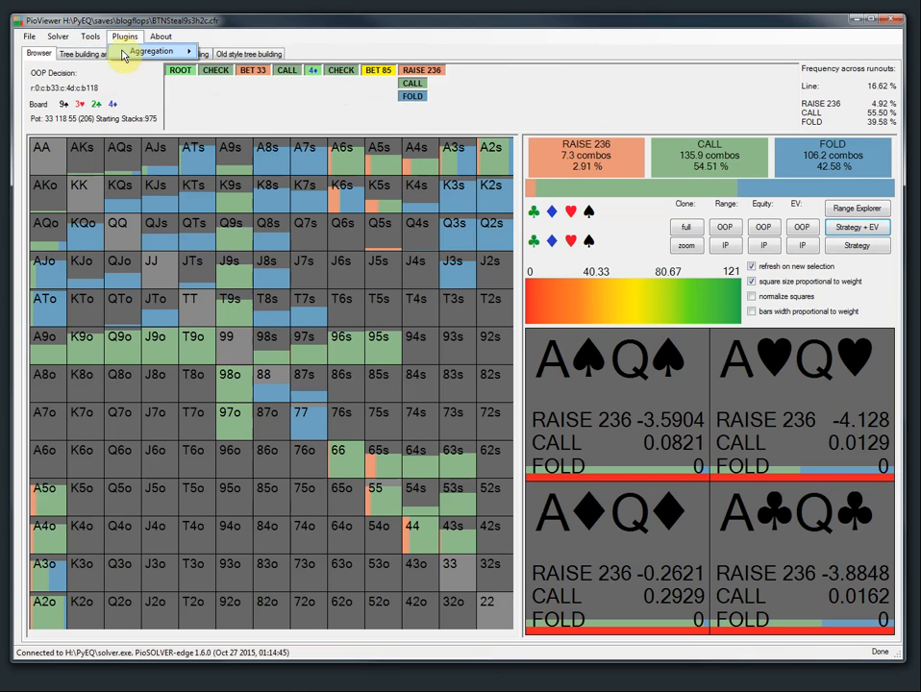
mouse_move(128, 51)
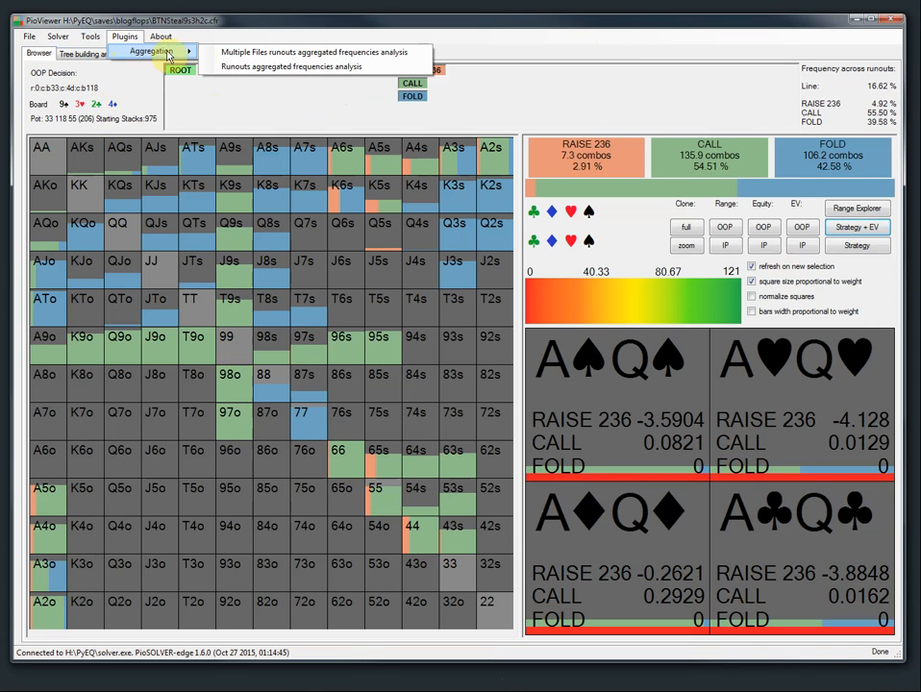
click(281, 67)
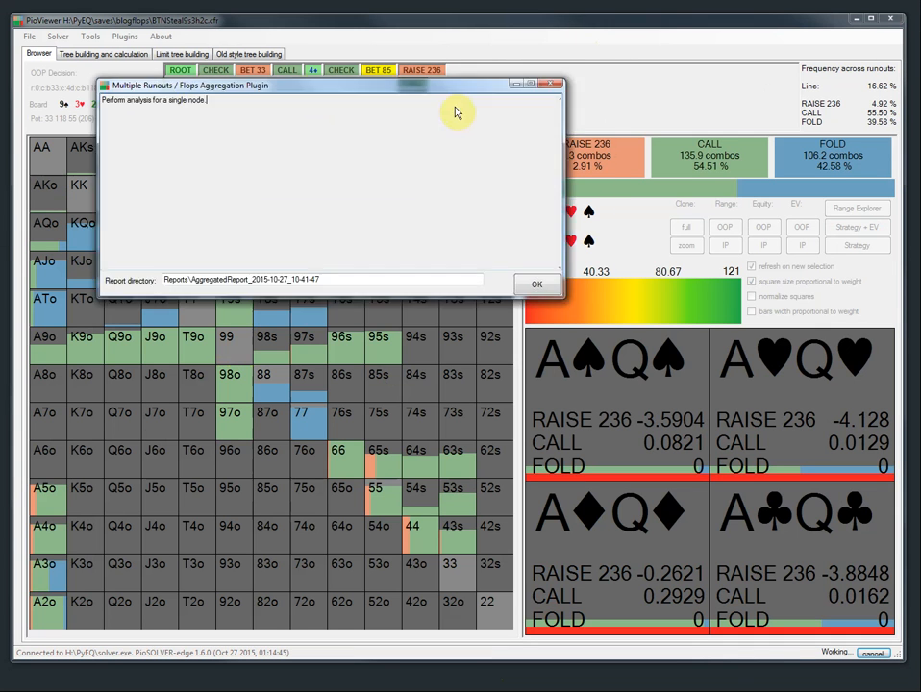
drag(374, 295, 238, 299)
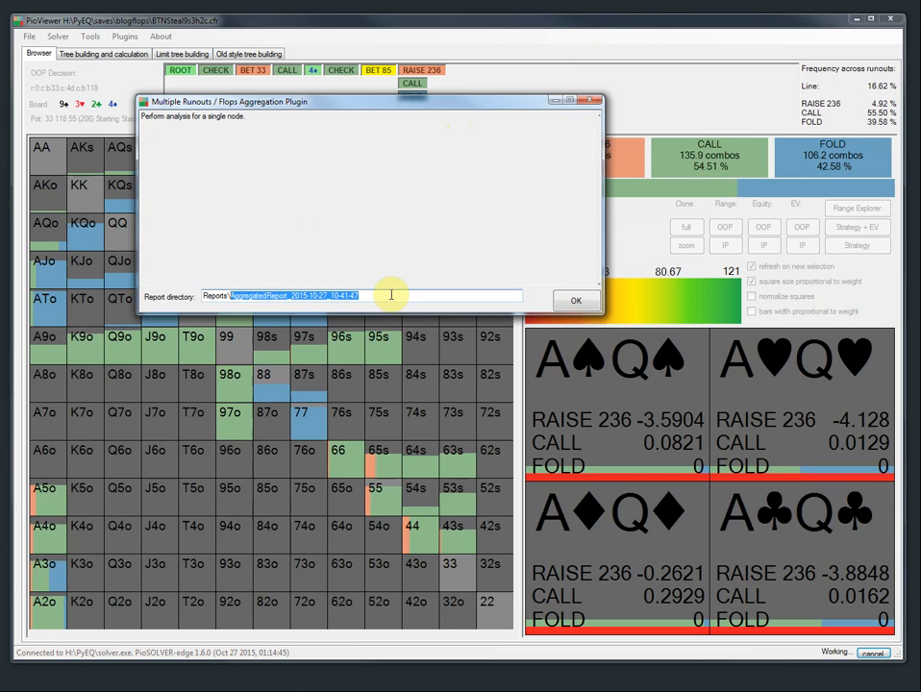
text(FAQsample-)
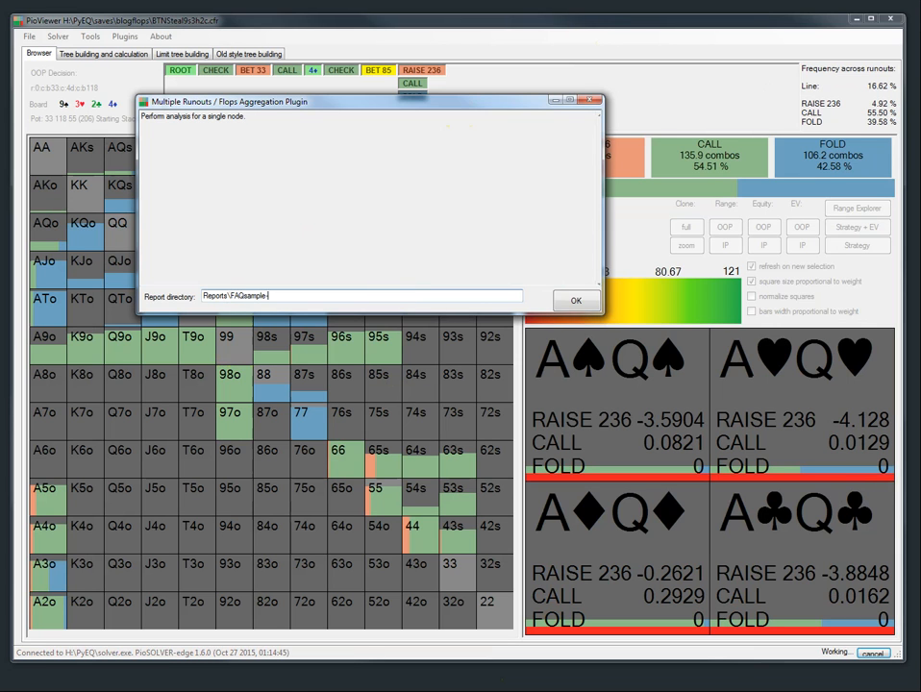
text(report)
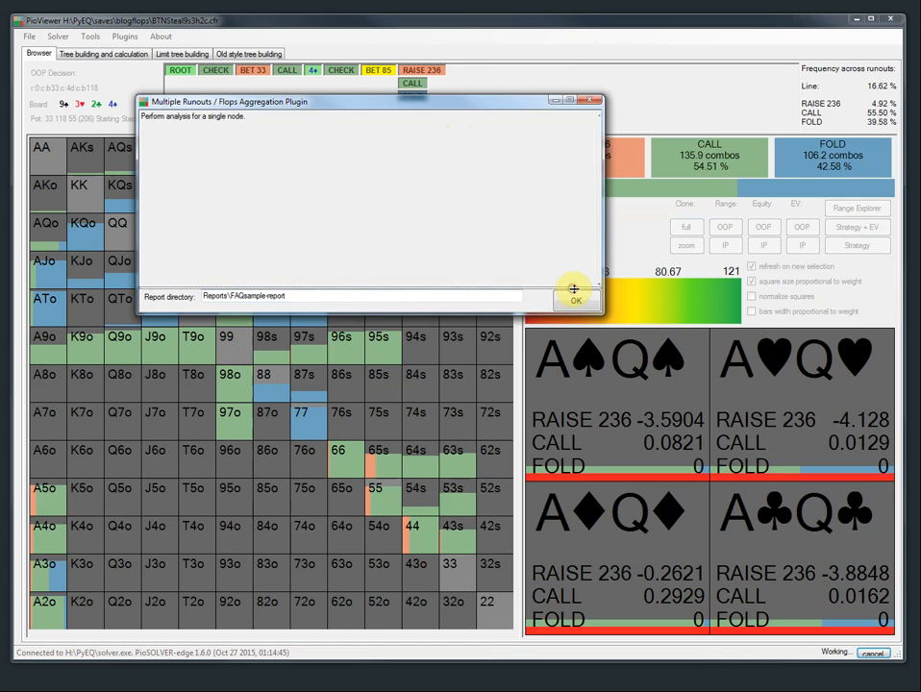
click(576, 301)
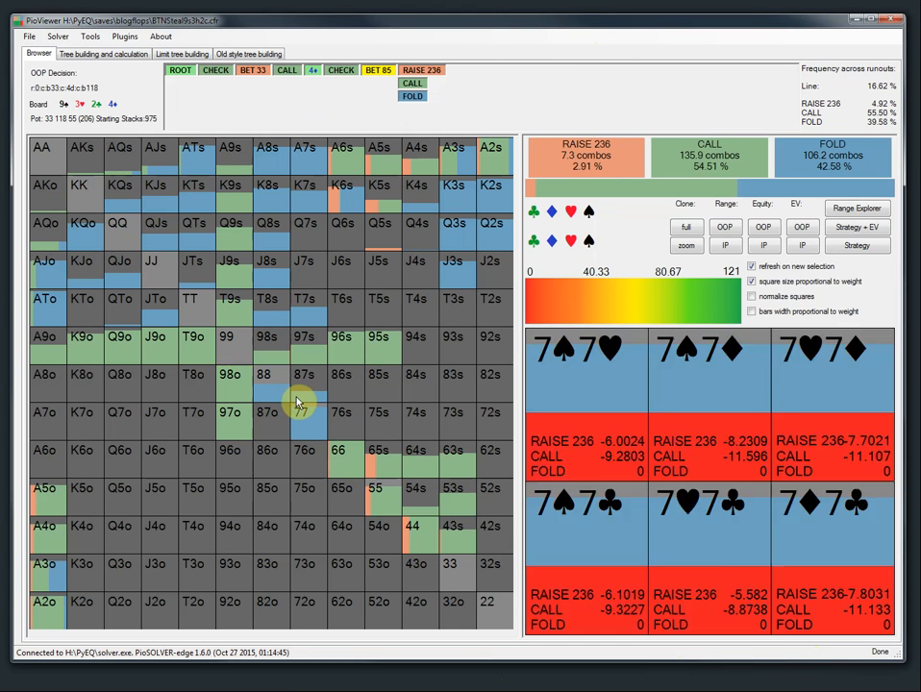
Switch to Windows Explorer and open handsEV.csv from the Reports\FAQsample-report folder in LibreOffice Calc with the default import settings.
drag(2, 106, 487, 79)
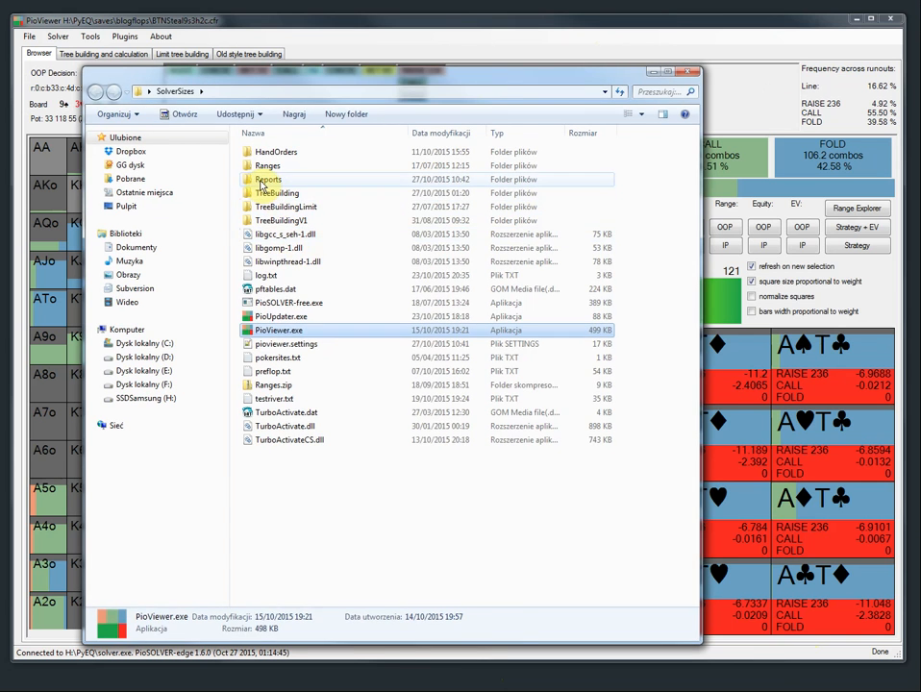
double_click(252, 181)
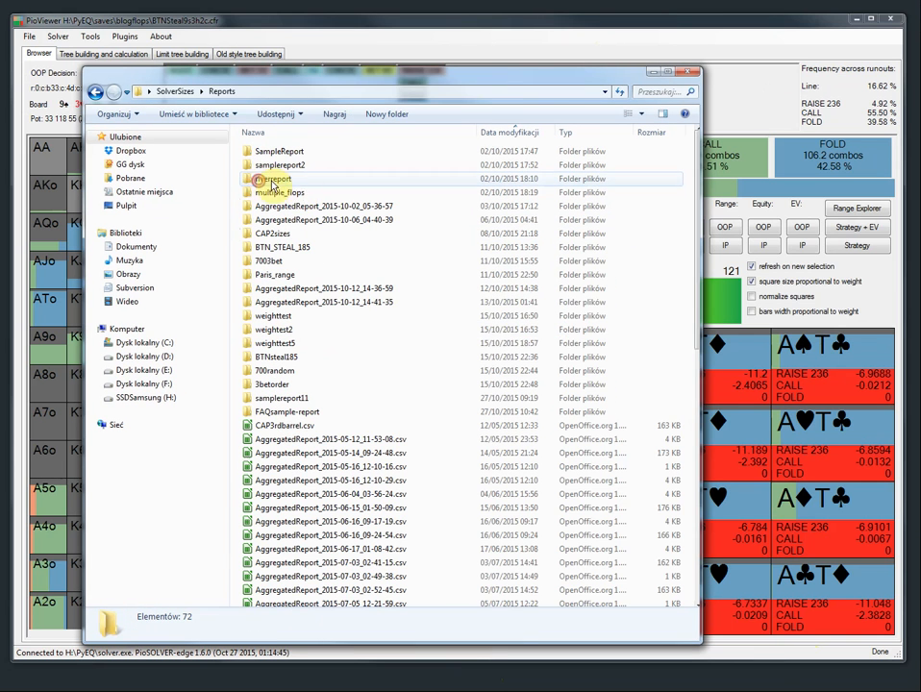
double_click(286, 413)
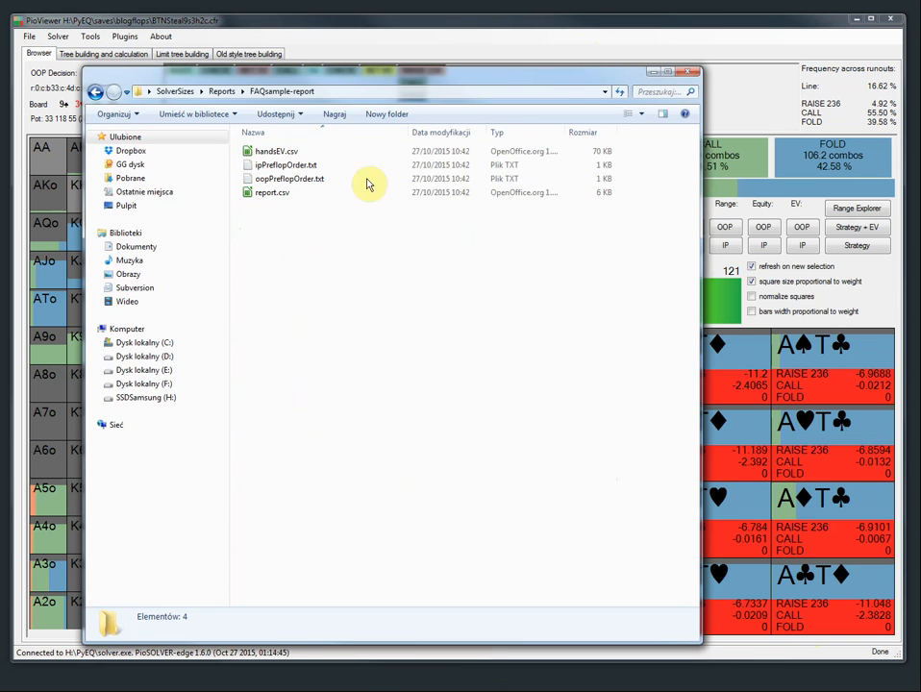
drag(345, 82, 355, 80)
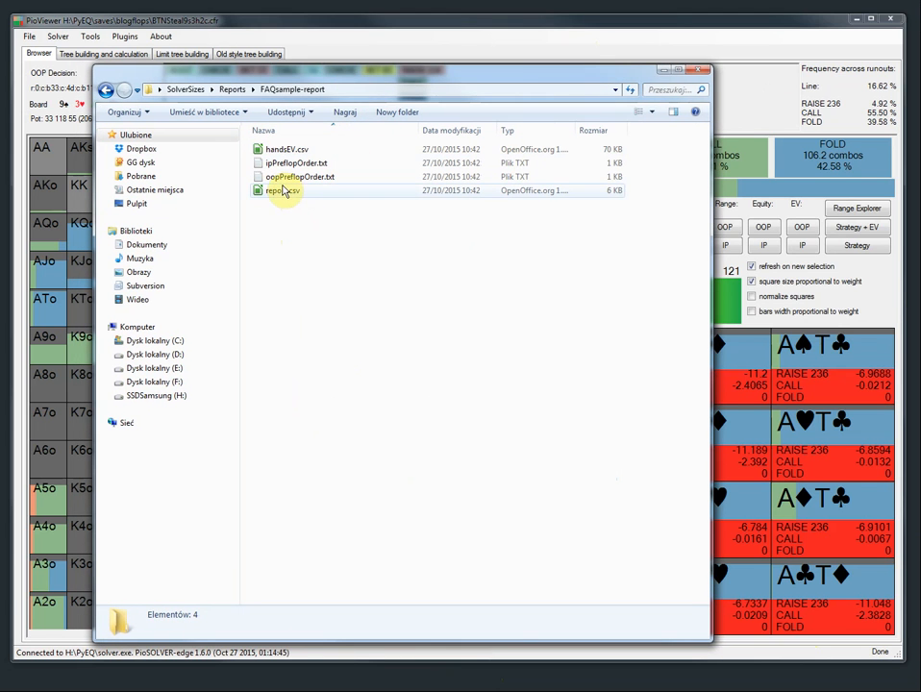
double_click(287, 153)
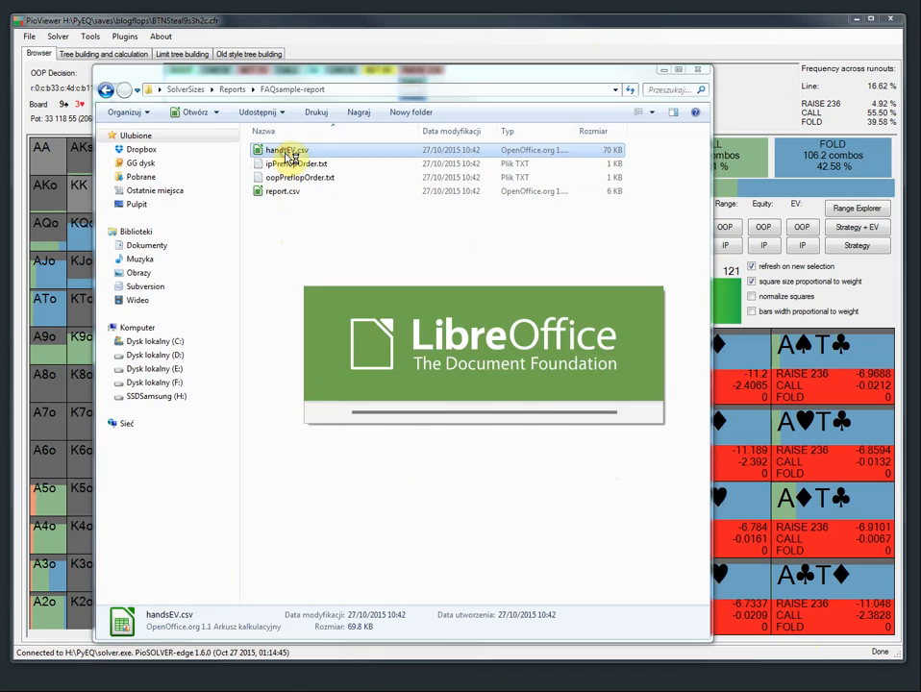
click(516, 527)
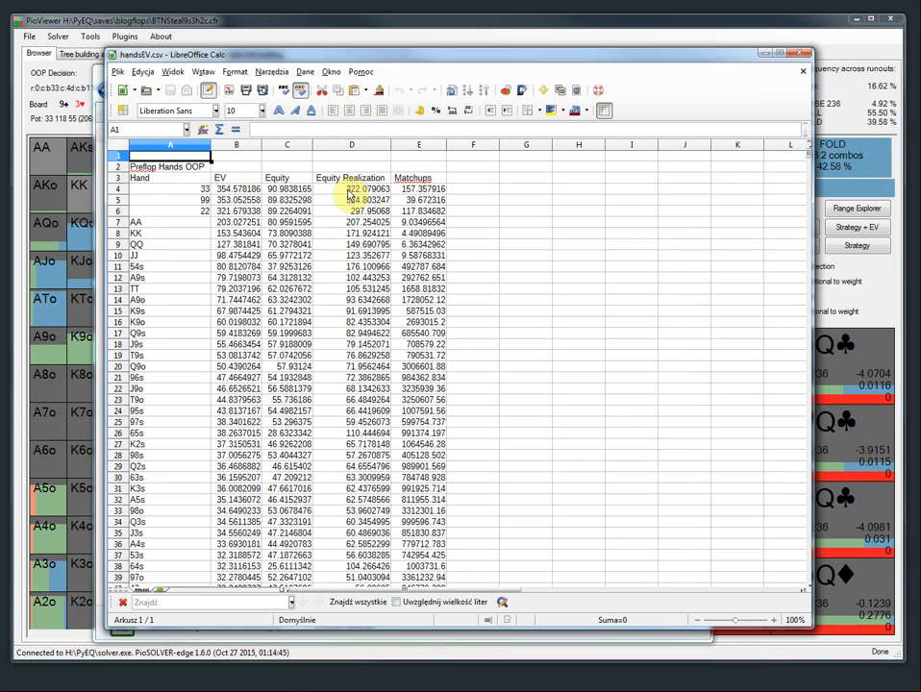
Examine the EV, equity and equity realization figures per preflop hand, down to the Hands EV OOP section.
click(169, 278)
scroll(335, 375, down, 5)
scroll(205, 303, up, 5)
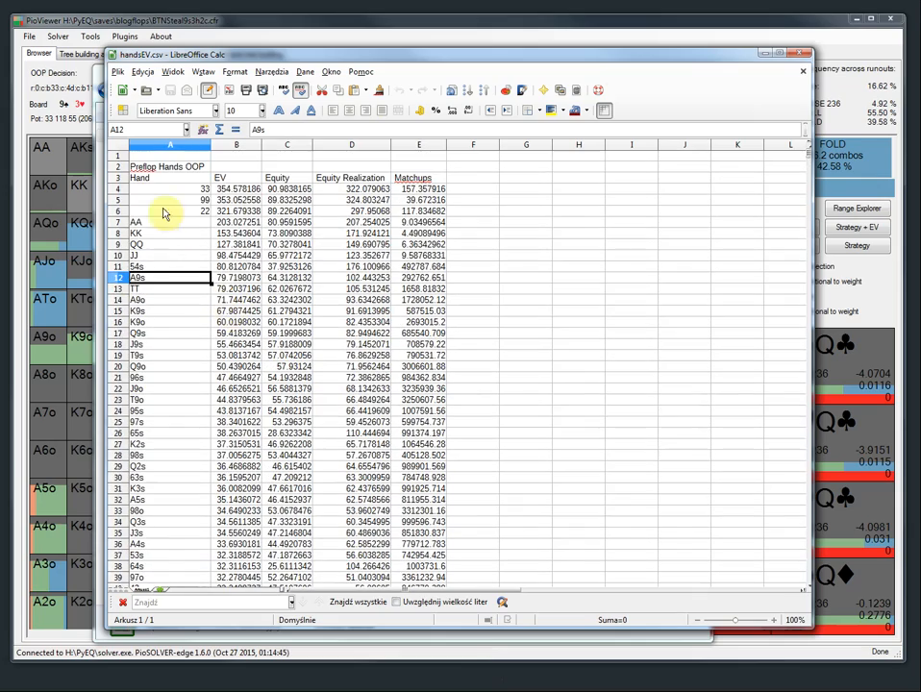
click(154, 234)
scroll(231, 409, down, 20)
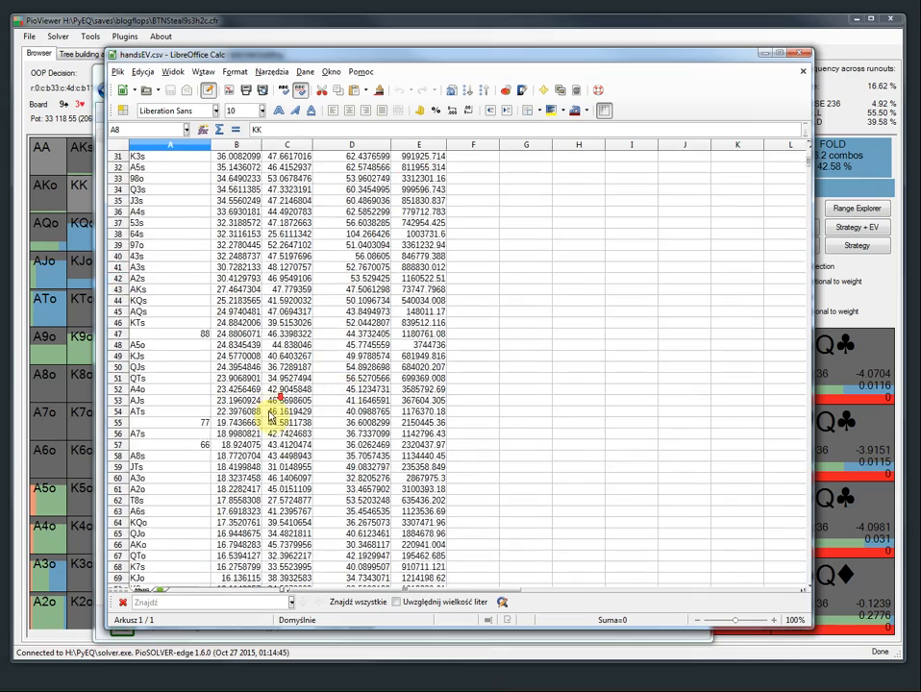
scroll(261, 411, down, 20)
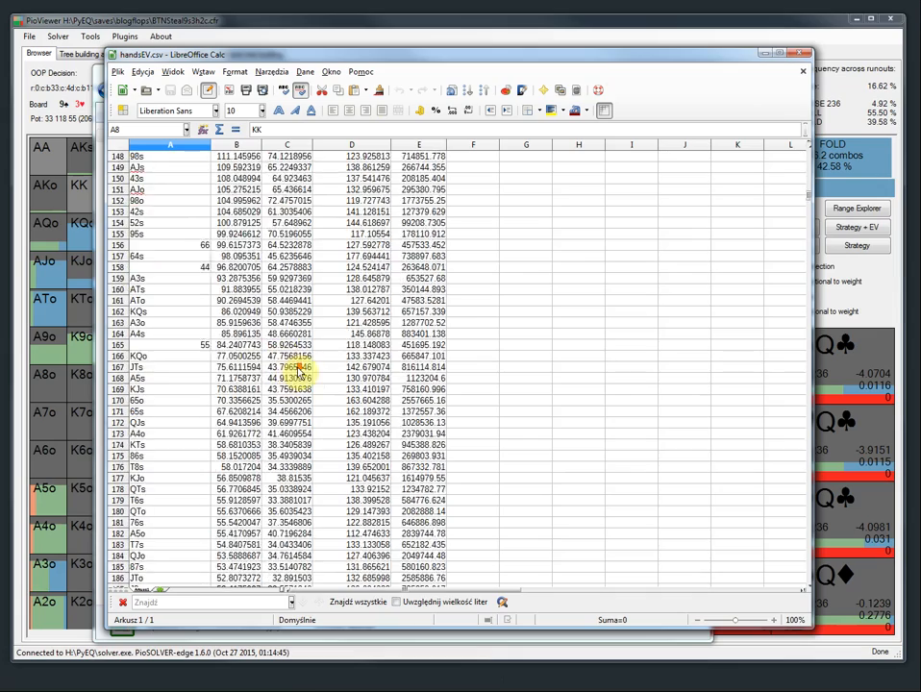
scroll(320, 375, down, 13)
scroll(308, 370, up, 4)
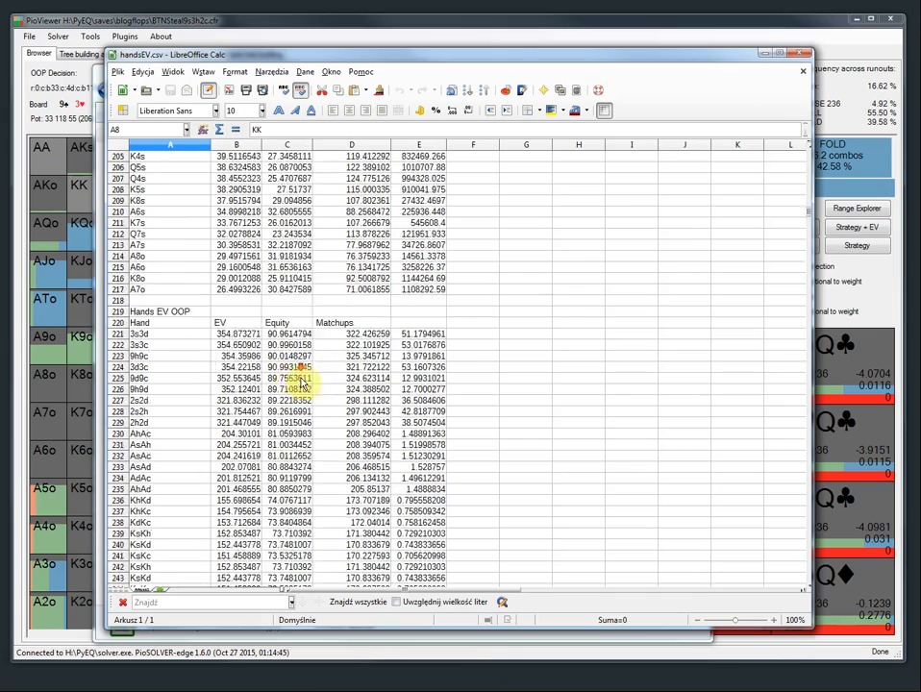
click(230, 300)
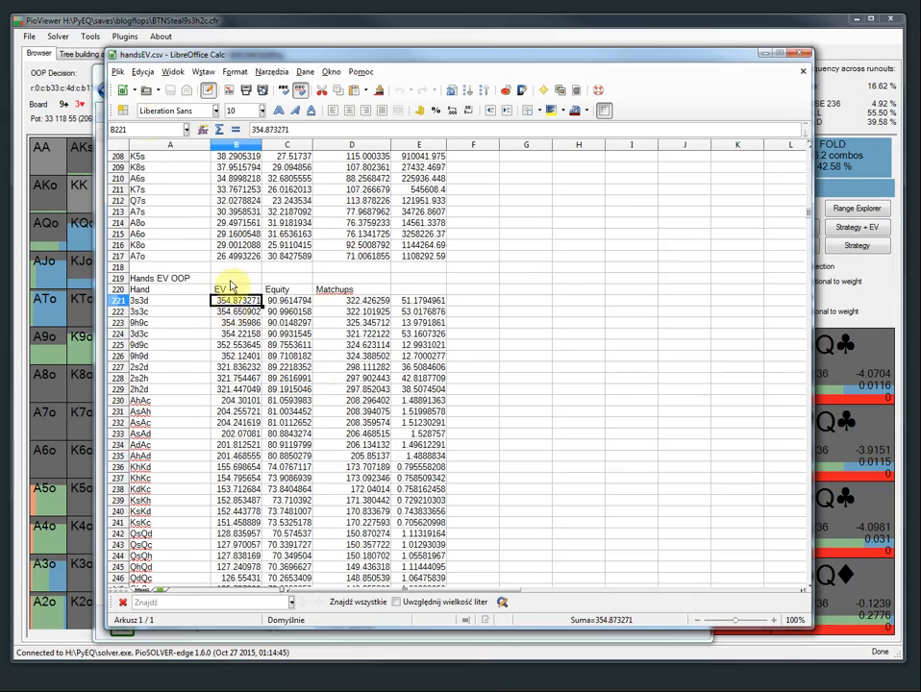
Move the handsEV.csv spreadsheet window aside, minimize the Explorer window behind it, and reposition the spreadsheet.
drag(181, 55, 284, 54)
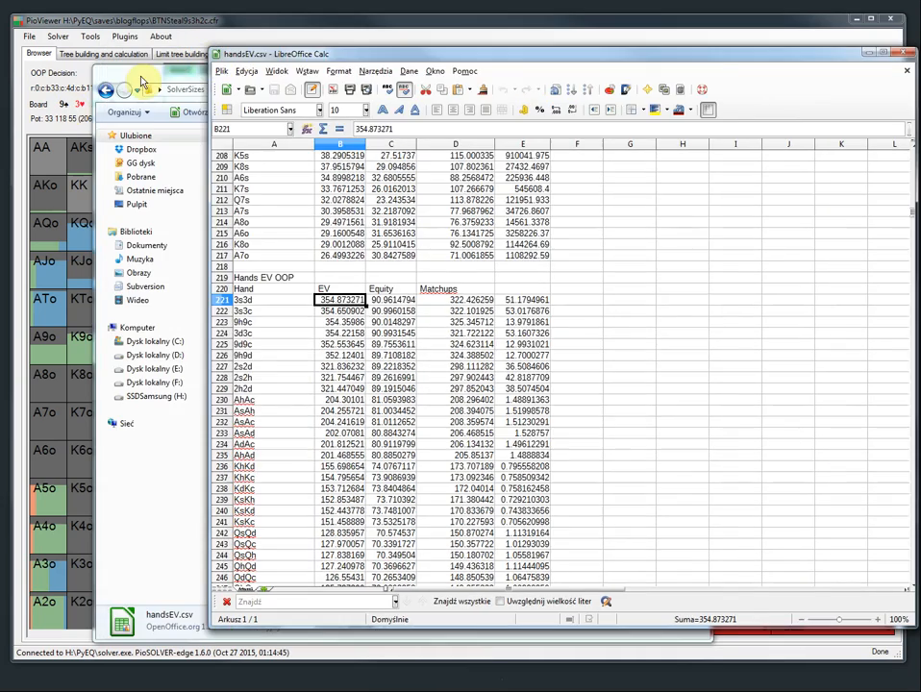
drag(148, 76, 134, 78)
click(653, 70)
drag(579, 57, 530, 64)
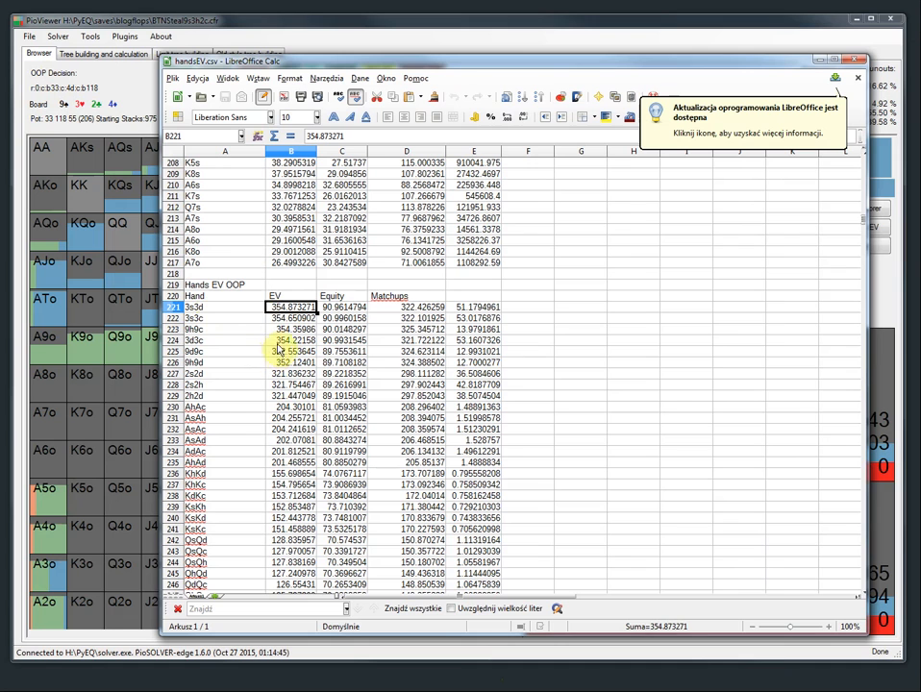
Examine the Hands EV OOP section for the EV and equity of individual hand combinations such as 3s3d and 9h9c.
click(232, 353)
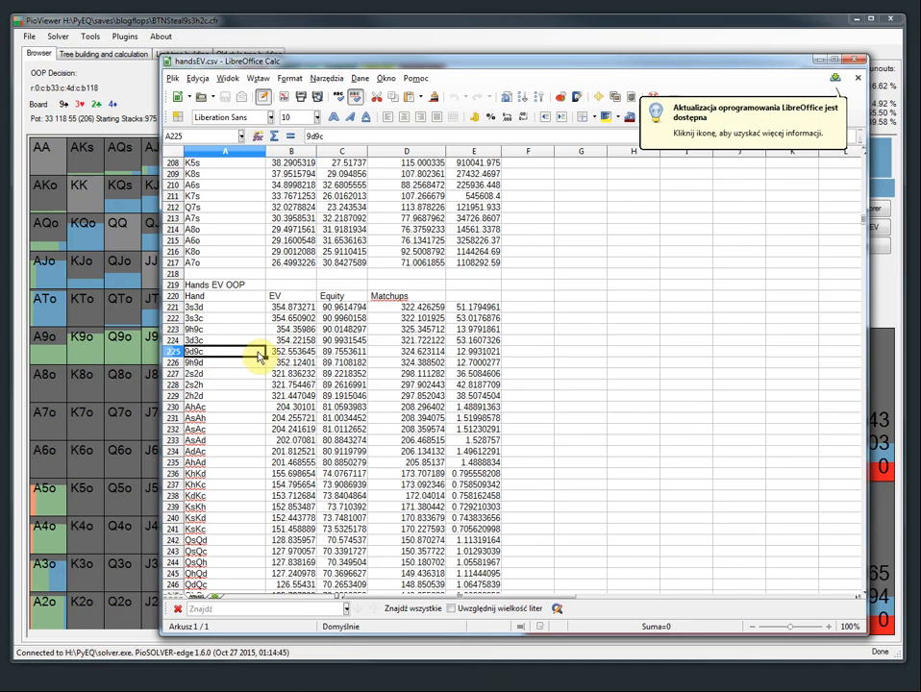
click(207, 308)
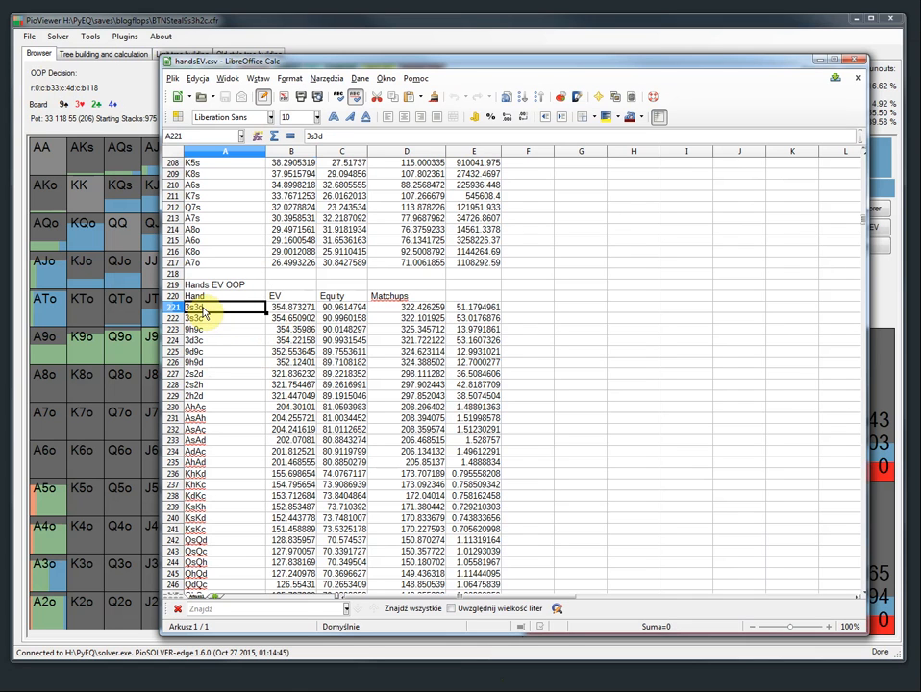
click(200, 329)
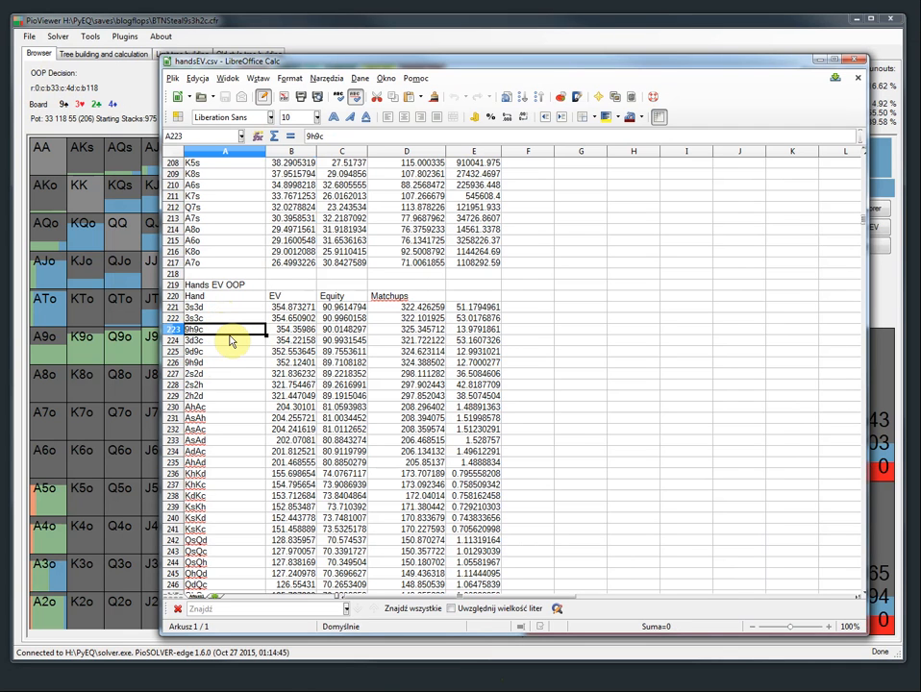
click(257, 397)
scroll(258, 400, down, 18)
scroll(309, 373, up, 19)
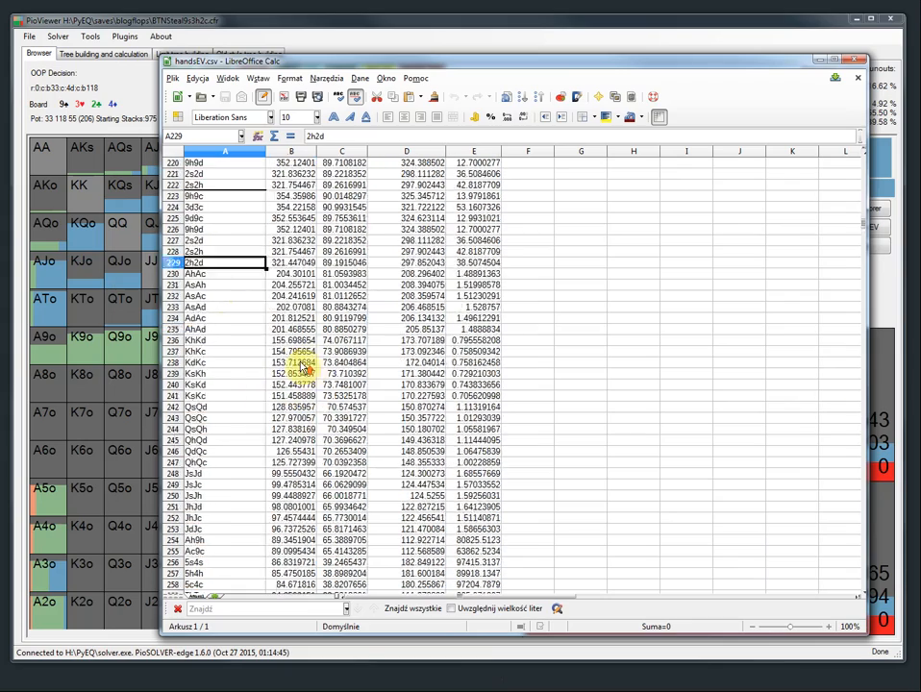
scroll(305, 384, down, 9)
scroll(304, 394, up, 9)
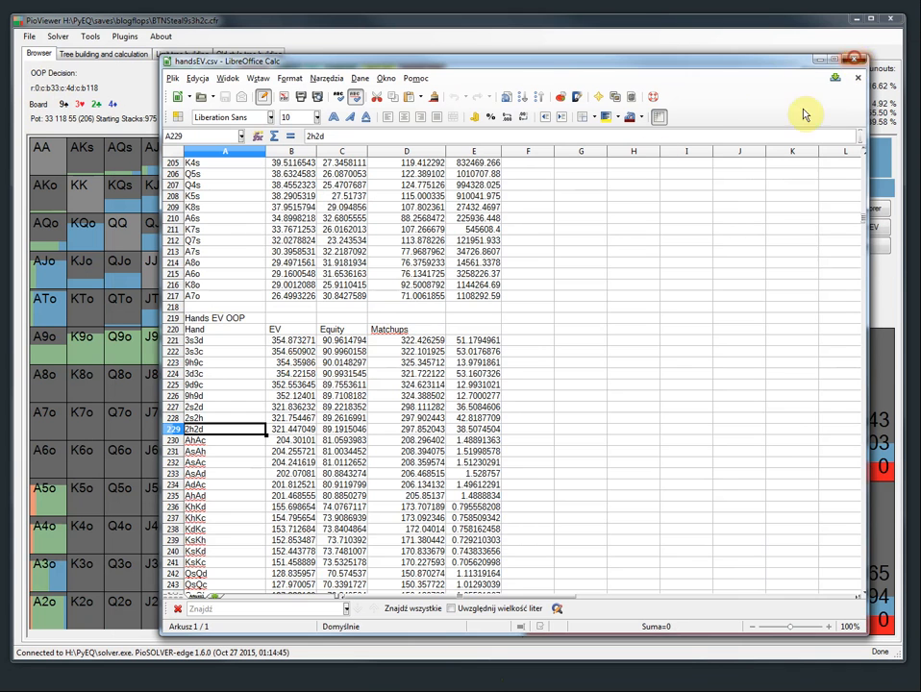
Close handsEV.csv and open report.csv from the Reports\FAQsample-report folder in LibreOffice Calc with the default import settings.
click(859, 60)
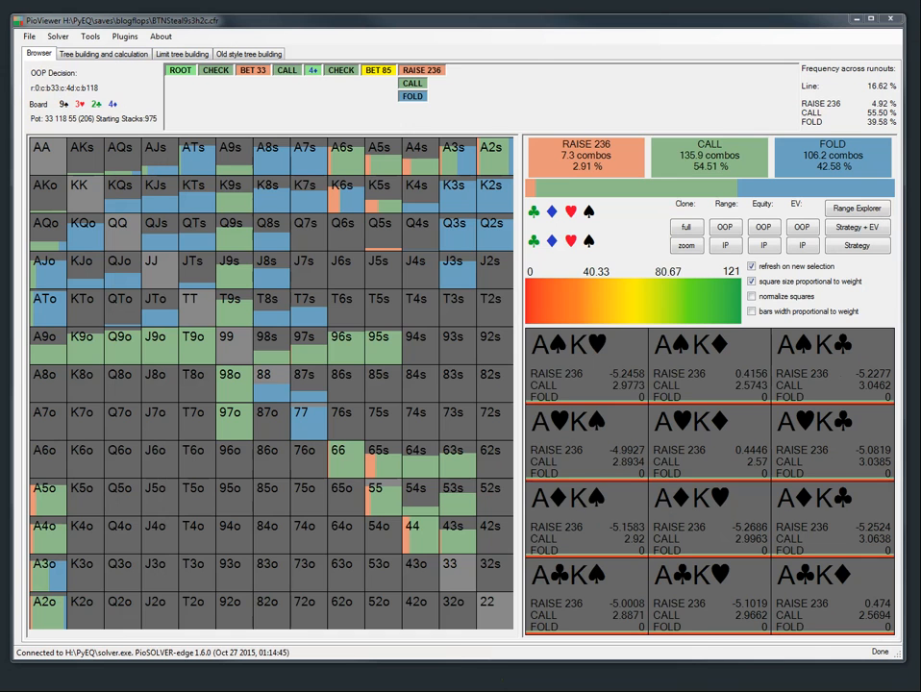
key(alt+Tab)
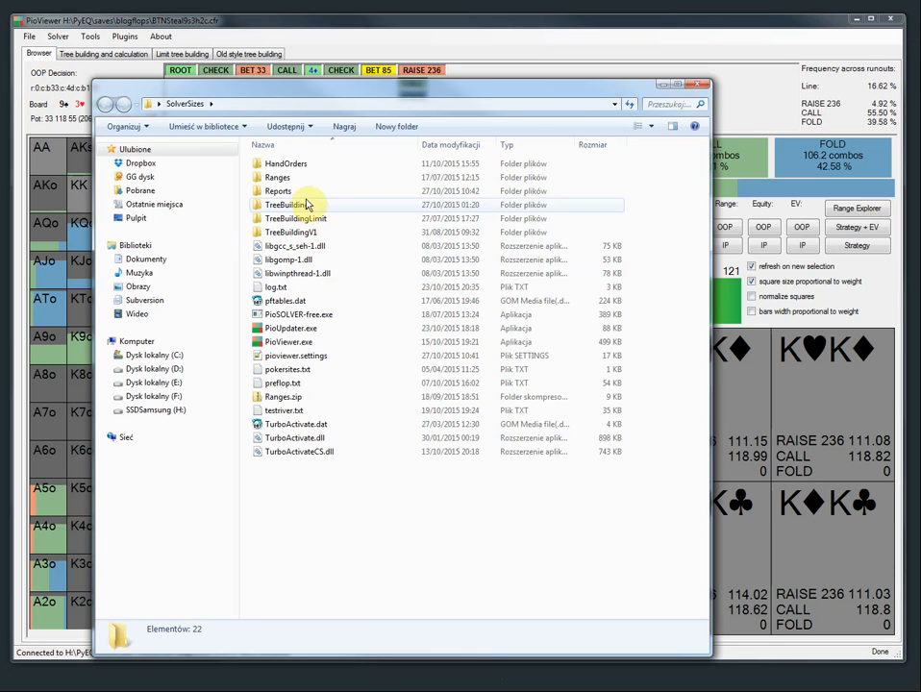
double_click(302, 196)
double_click(303, 424)
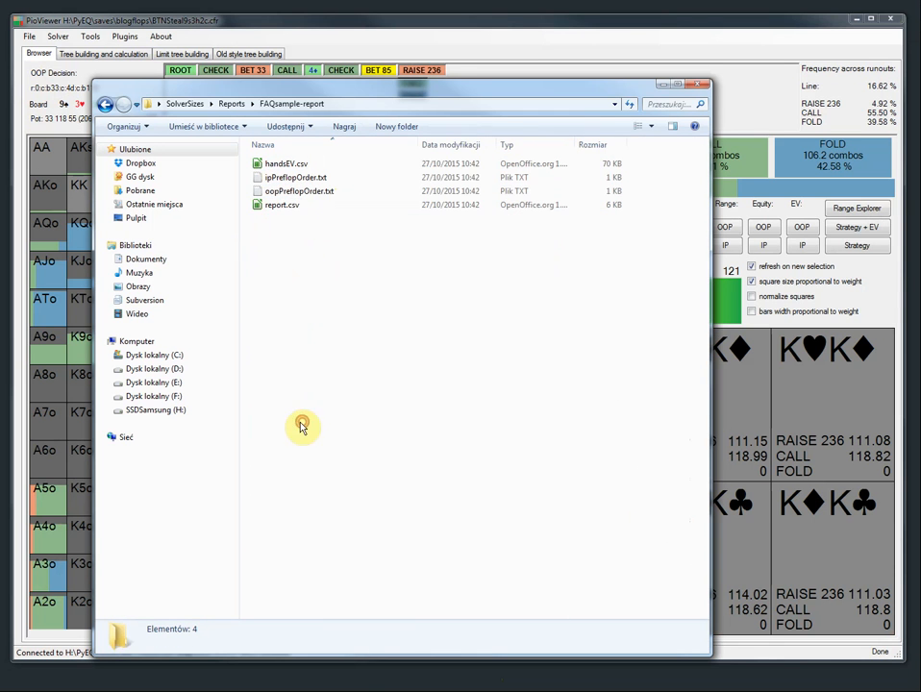
click(286, 207)
double_click(286, 207)
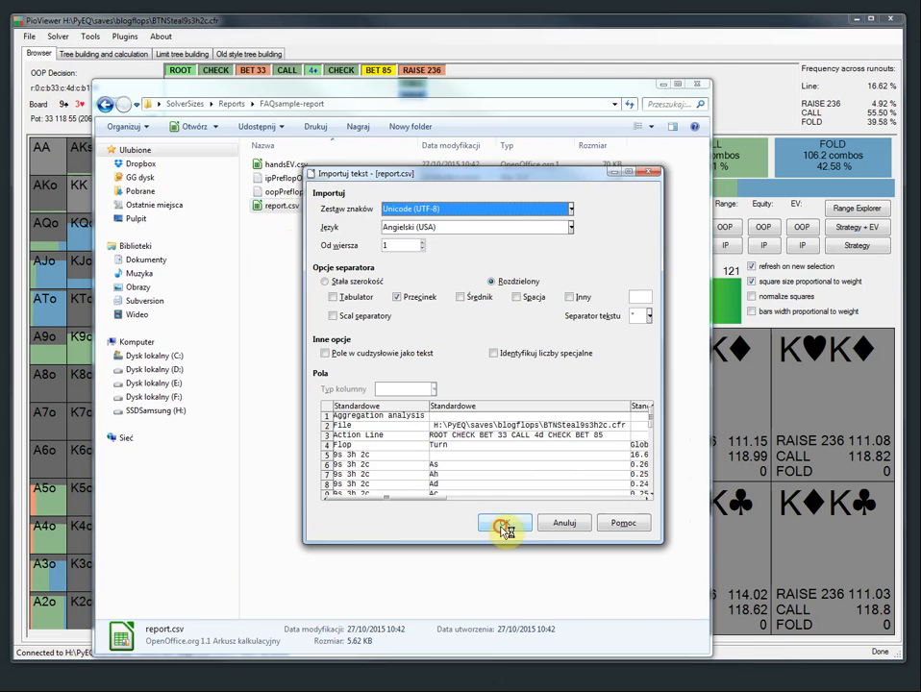
click(504, 525)
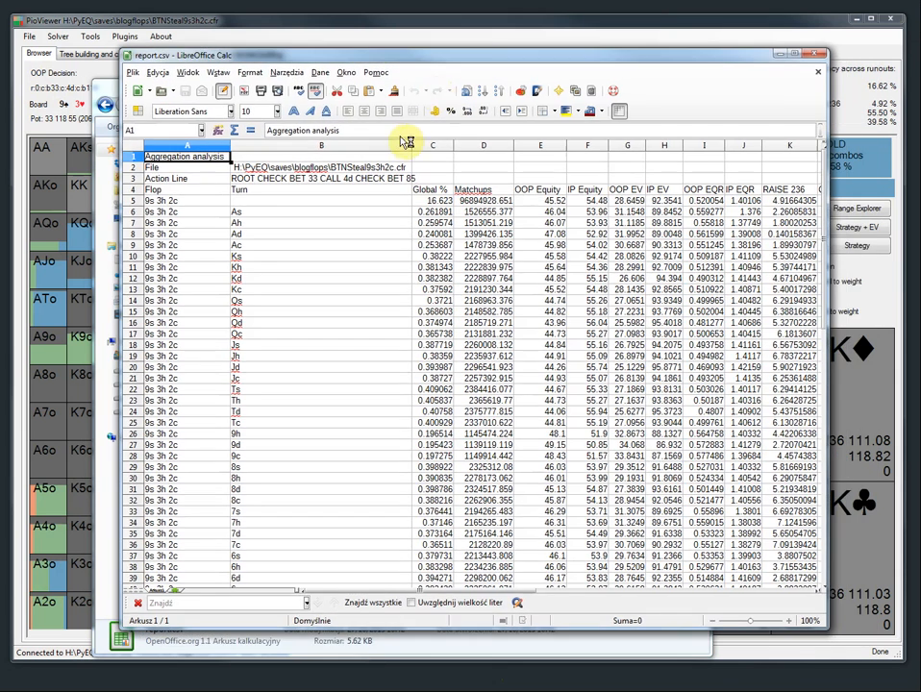
Narrow column B (Turn) of the report, then reposition and enlarge the spreadsheet window to fit all columns through FOLD.
drag(413, 148, 284, 148)
drag(315, 60, 234, 31)
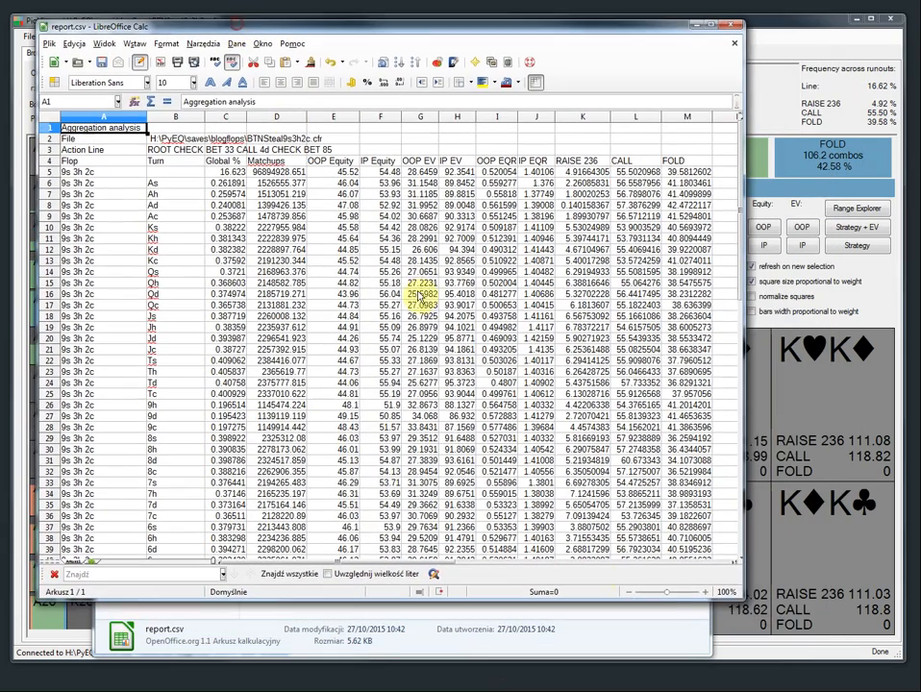
drag(744, 600, 870, 633)
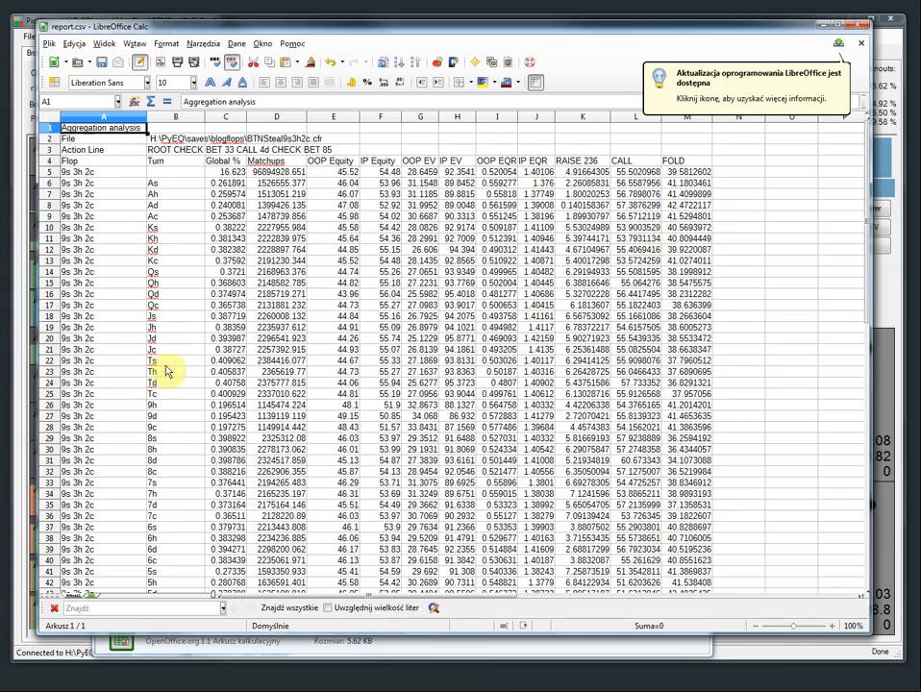
Compare the report's action line with the line selected in PioViewer, moving the spreadsheet window aside and back.
drag(294, 35, 298, 174)
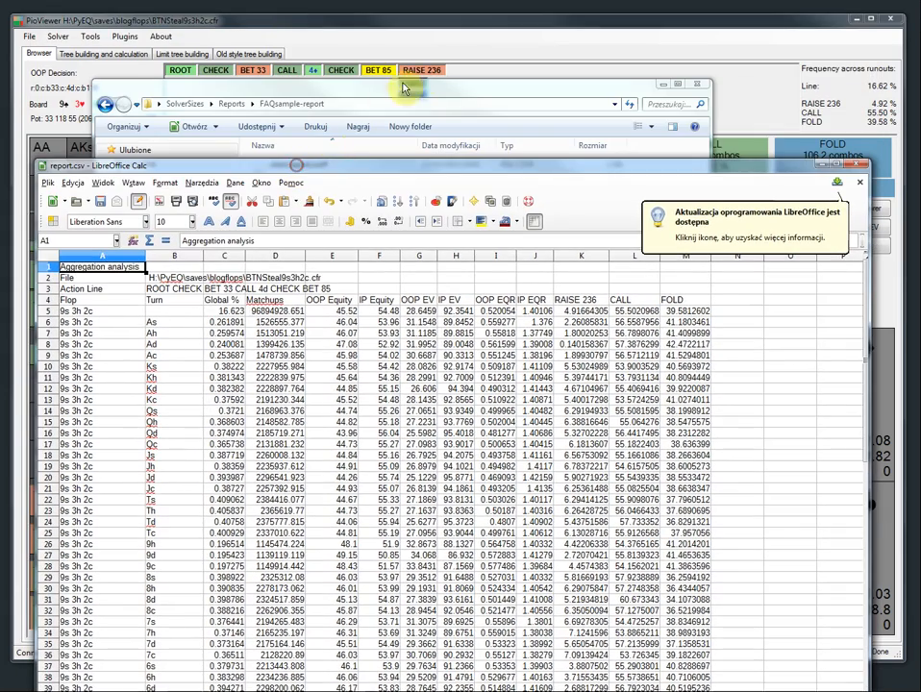
click(385, 77)
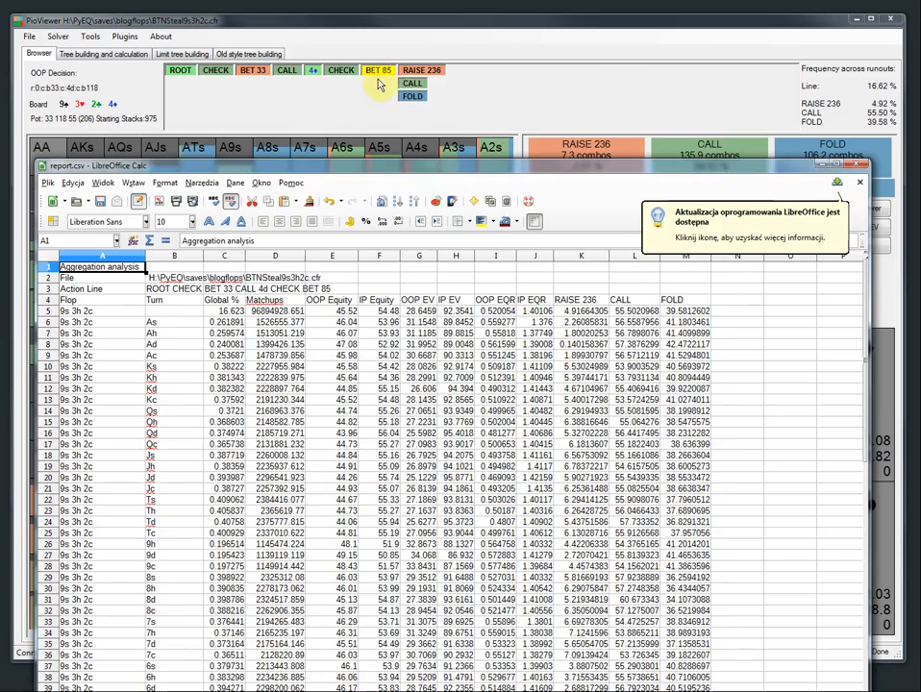
drag(399, 172, 405, 45)
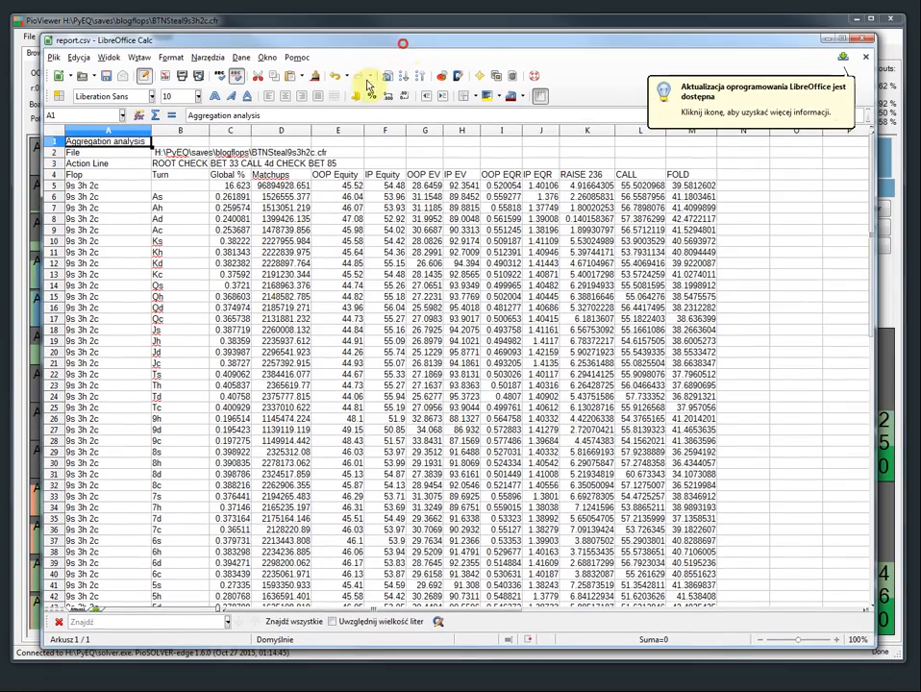
Sort the individual turn card rows A6:M54 by column L (CALL) in descending order.
click(650, 240)
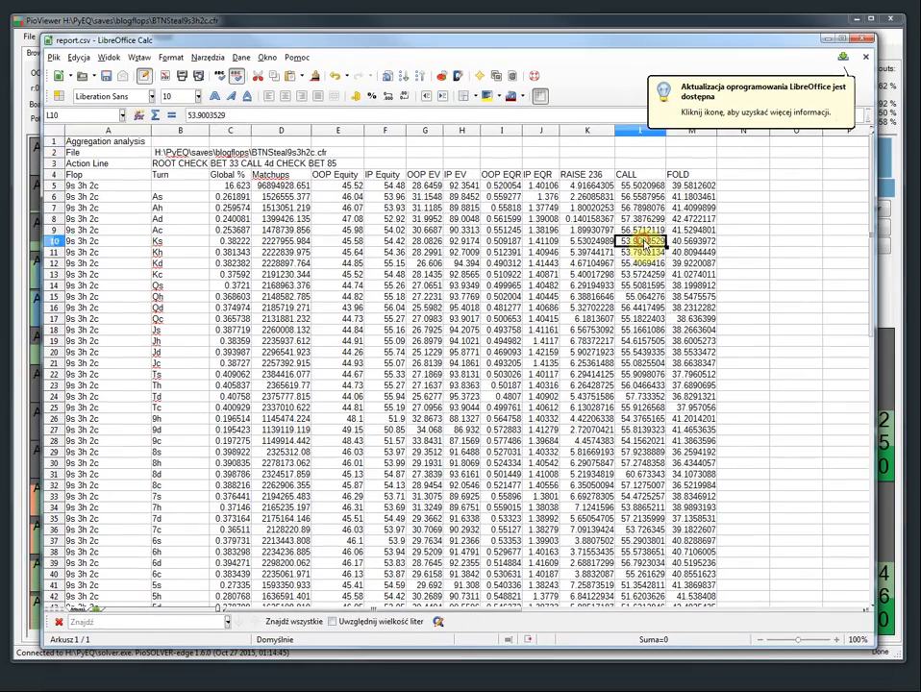
scroll(650, 384, down, 8)
scroll(650, 421, up, 8)
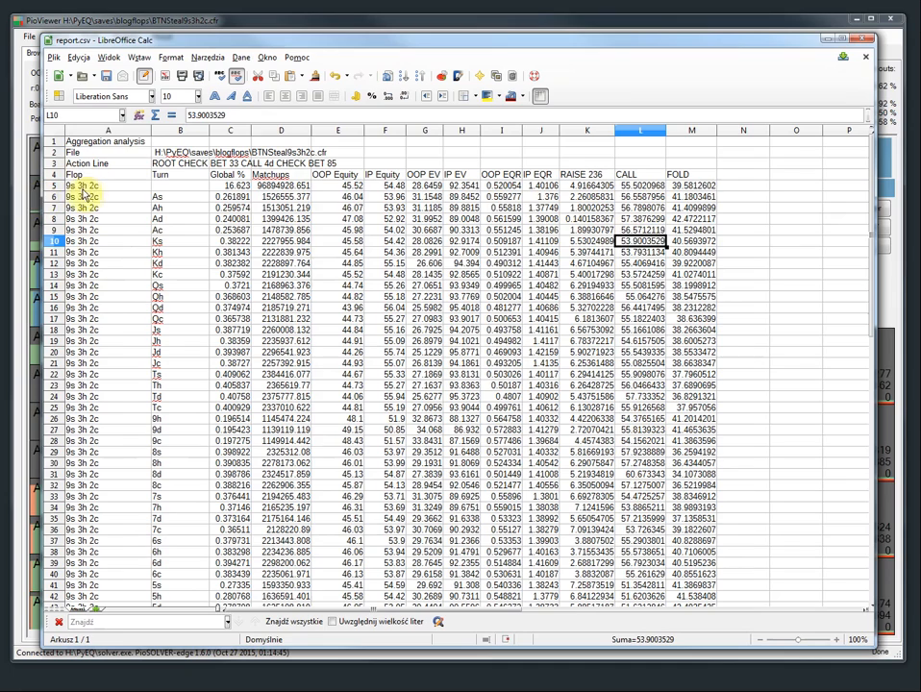
drag(81, 200, 719, 536)
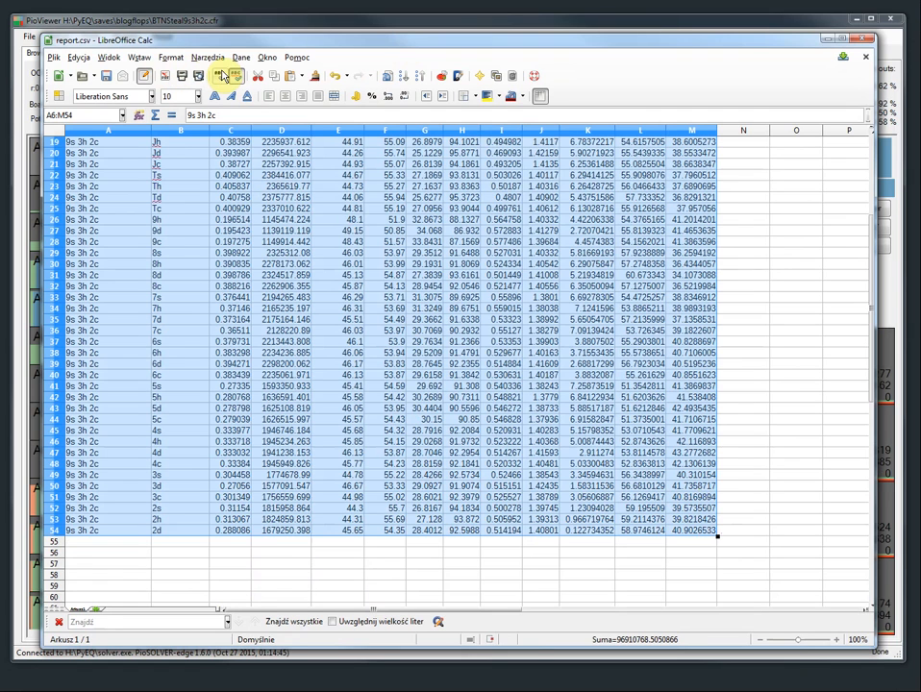
click(241, 59)
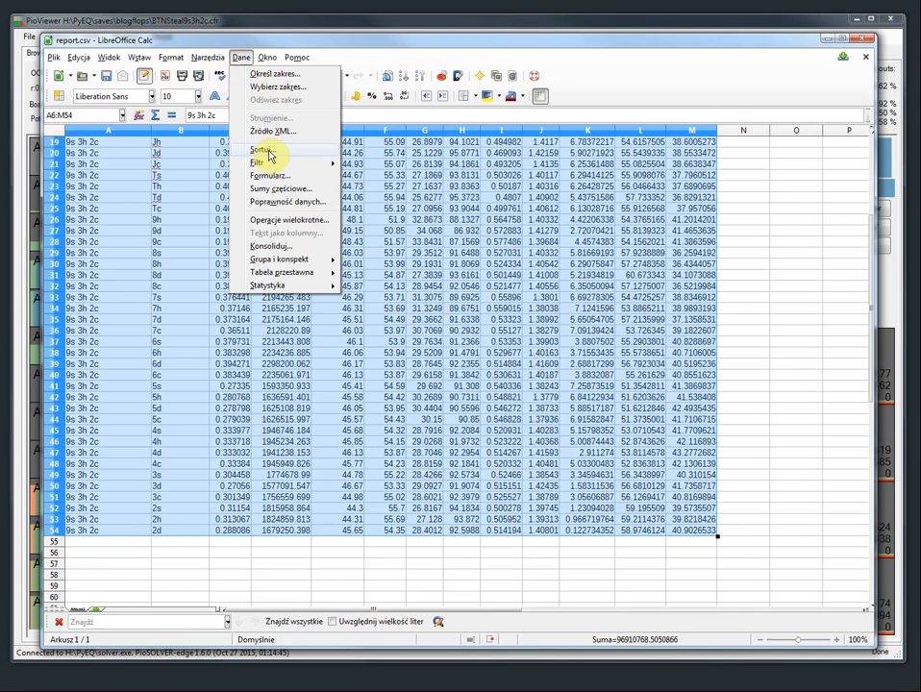
click(270, 155)
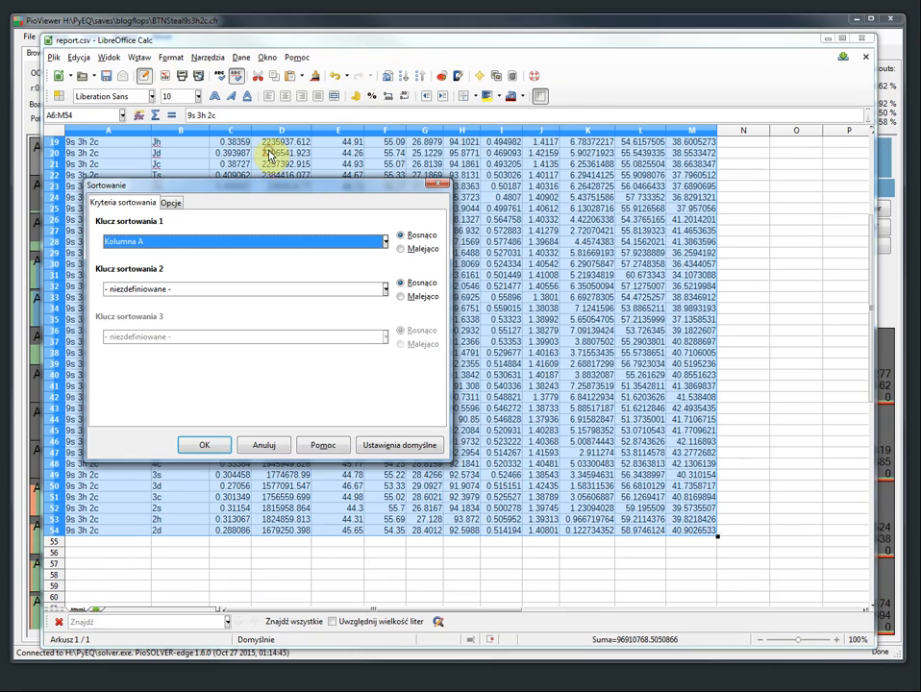
click(394, 247)
click(384, 241)
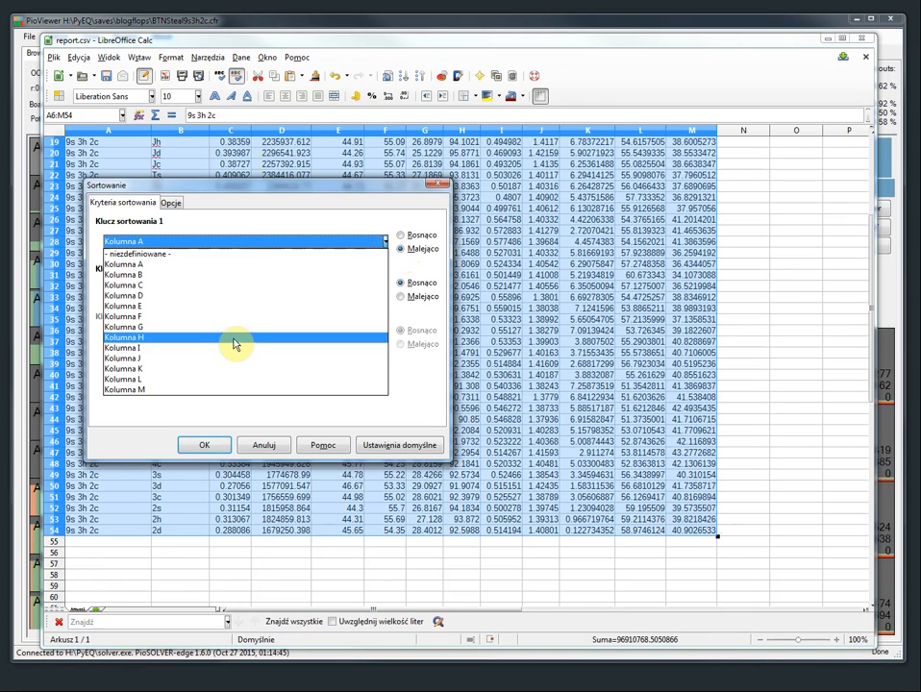
click(189, 378)
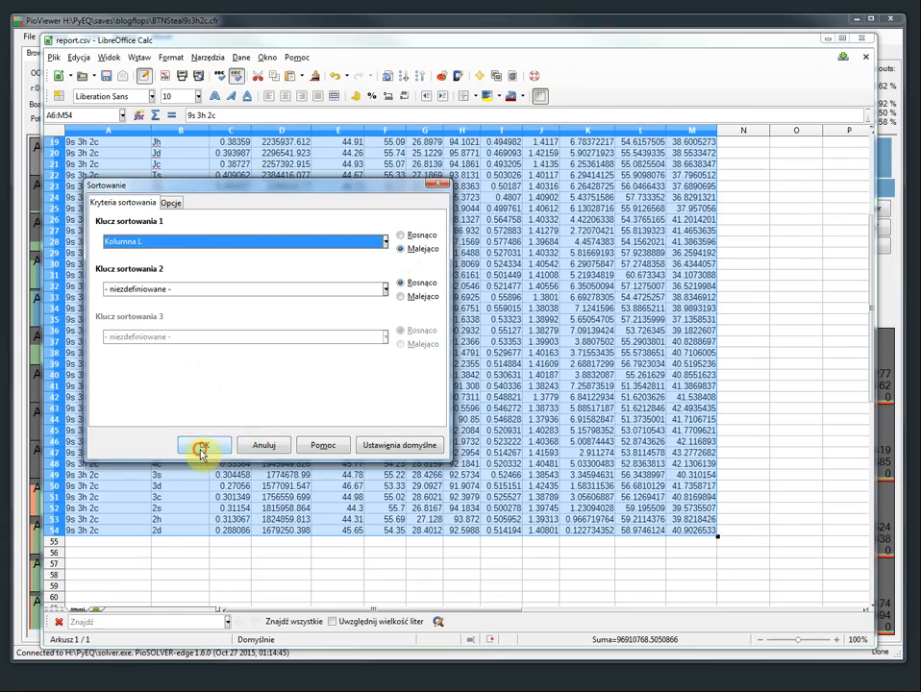
click(201, 446)
Examine the sorted CALL column from the turn card called most often down to the one called least often.
click(495, 276)
scroll(495, 276, up, 6)
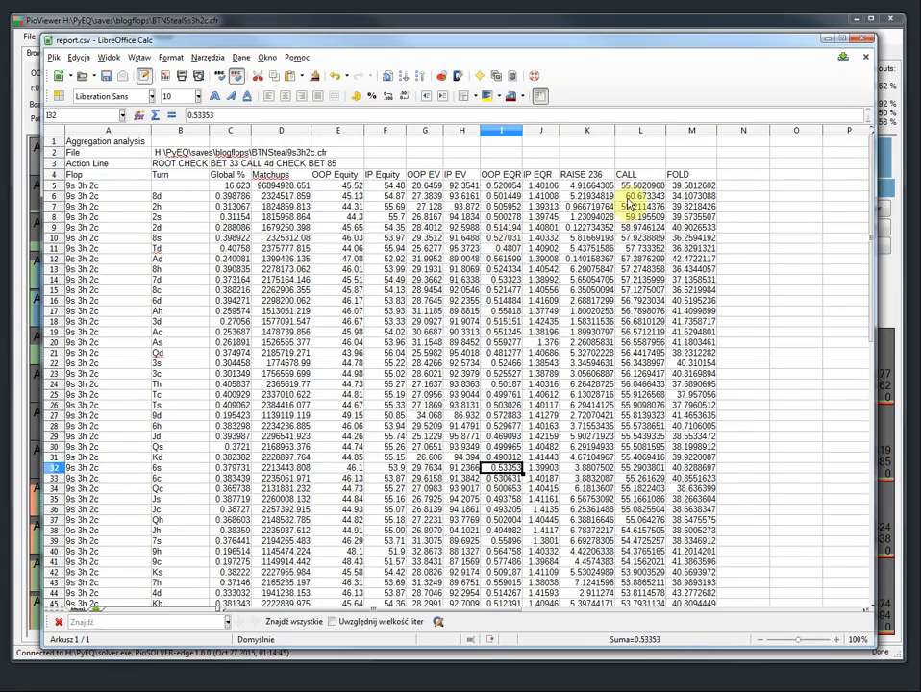
click(635, 196)
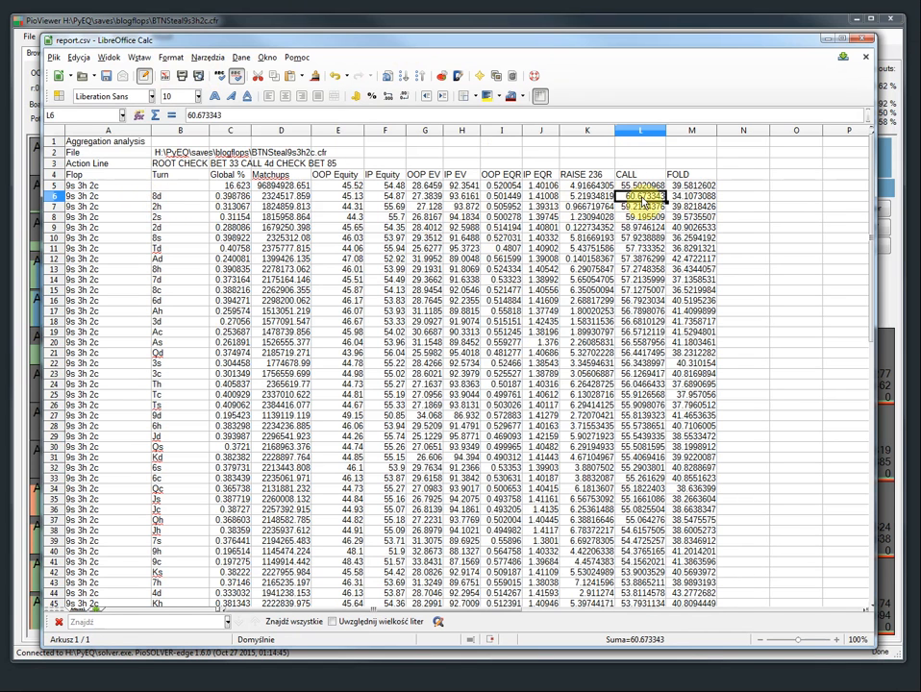
click(643, 291)
scroll(642, 298, down, 5)
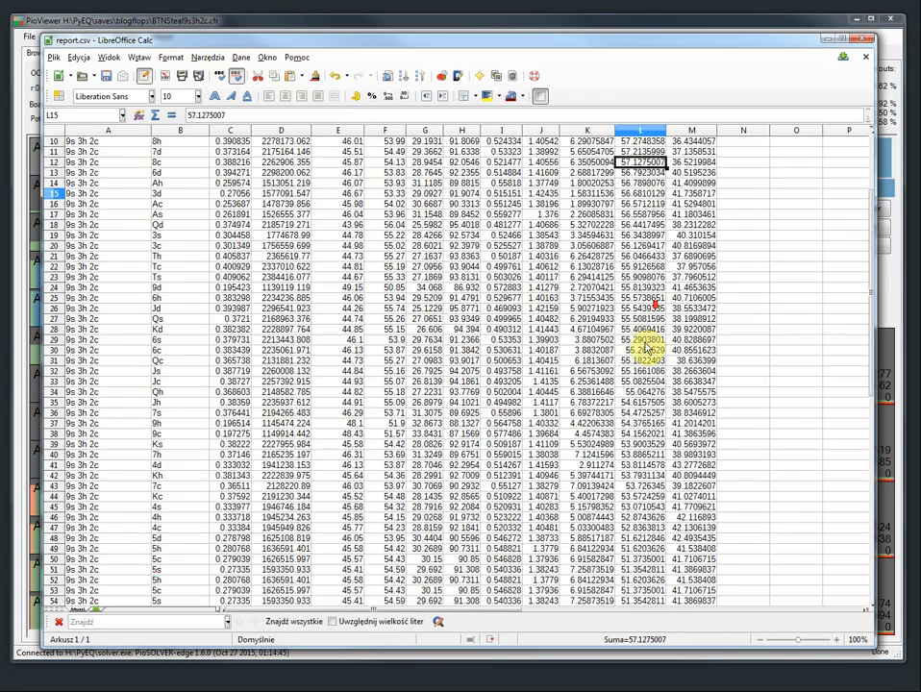
click(633, 539)
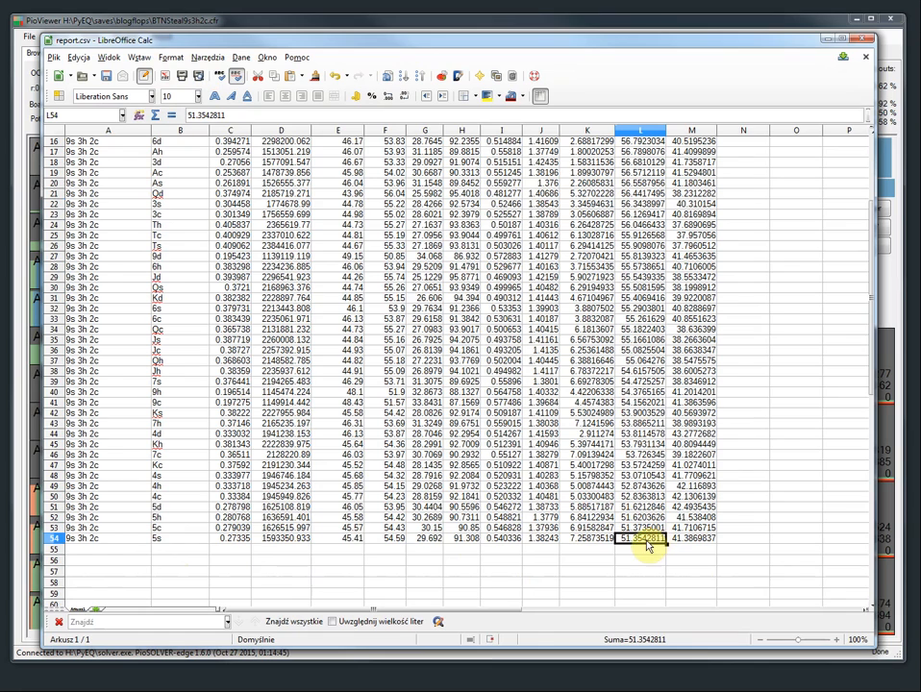
click(703, 370)
scroll(703, 370, up, 5)
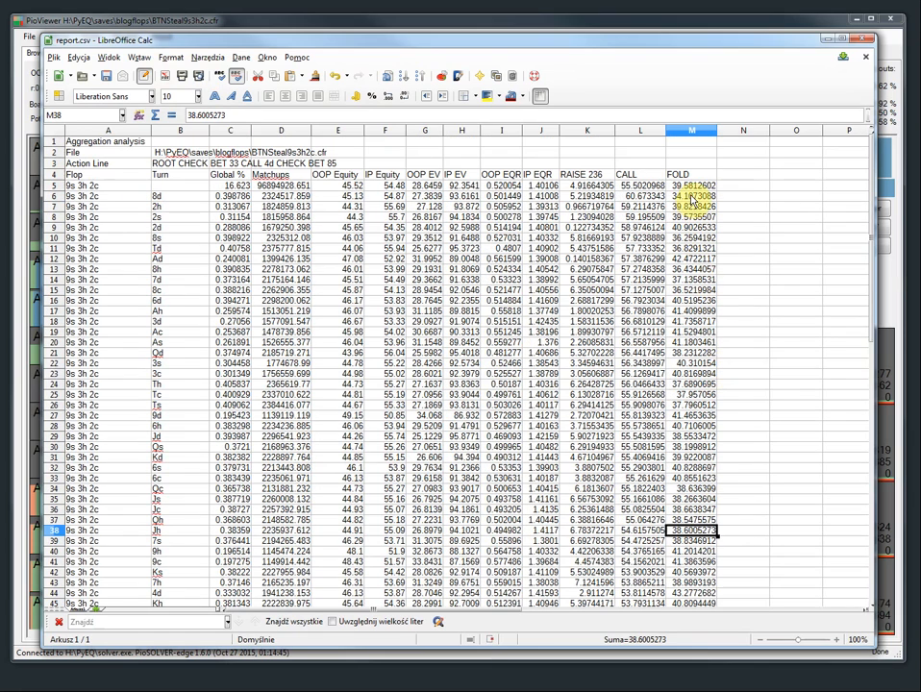
Sort the turn card rows A6:M54 by column M (FOLD) in descending order.
drag(90, 196, 691, 539)
click(240, 56)
mouse_move(241, 57)
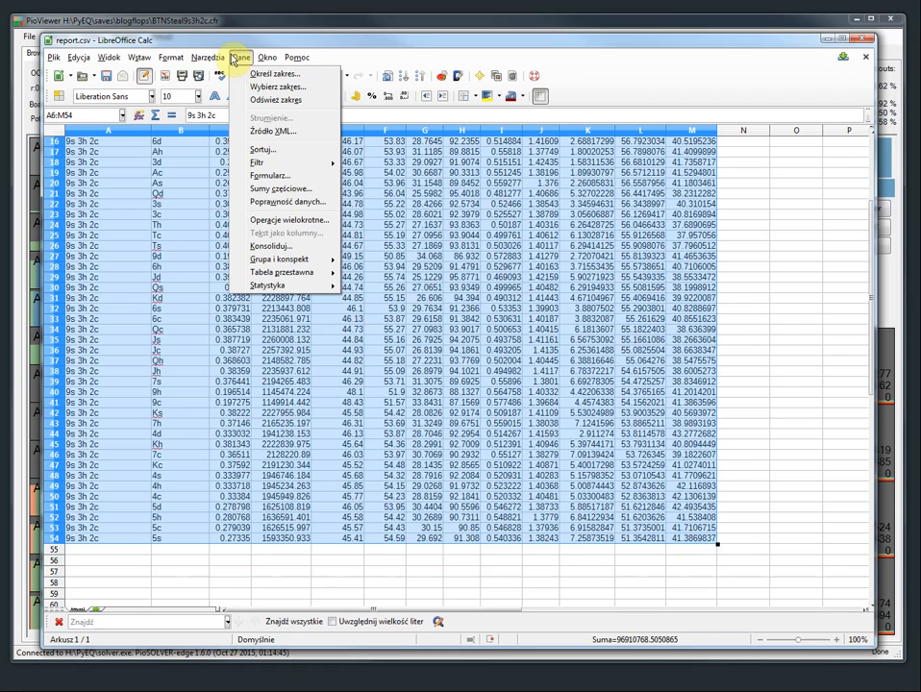
click(280, 156)
click(386, 241)
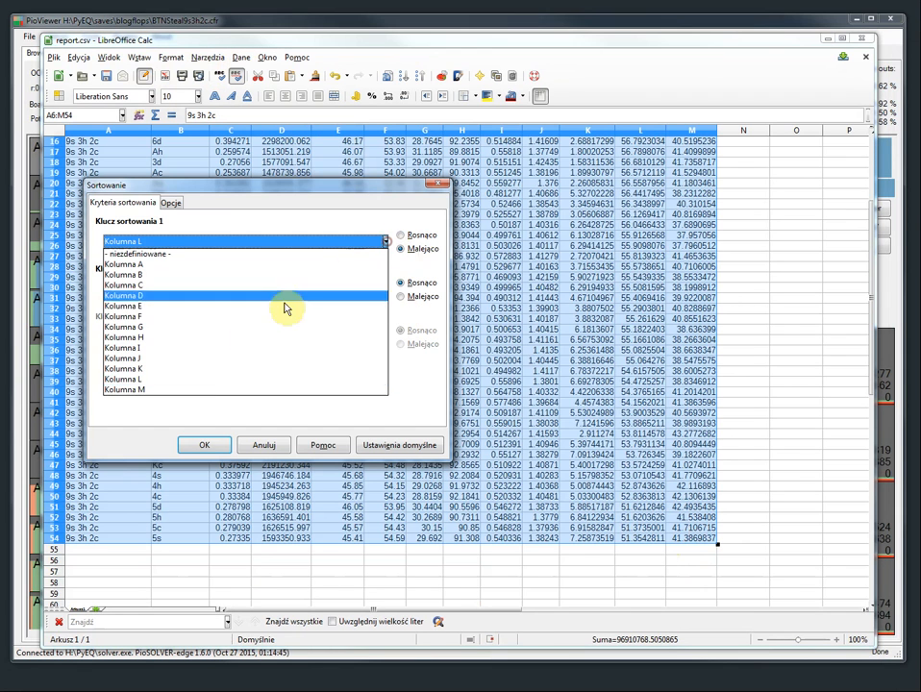
click(181, 389)
click(206, 444)
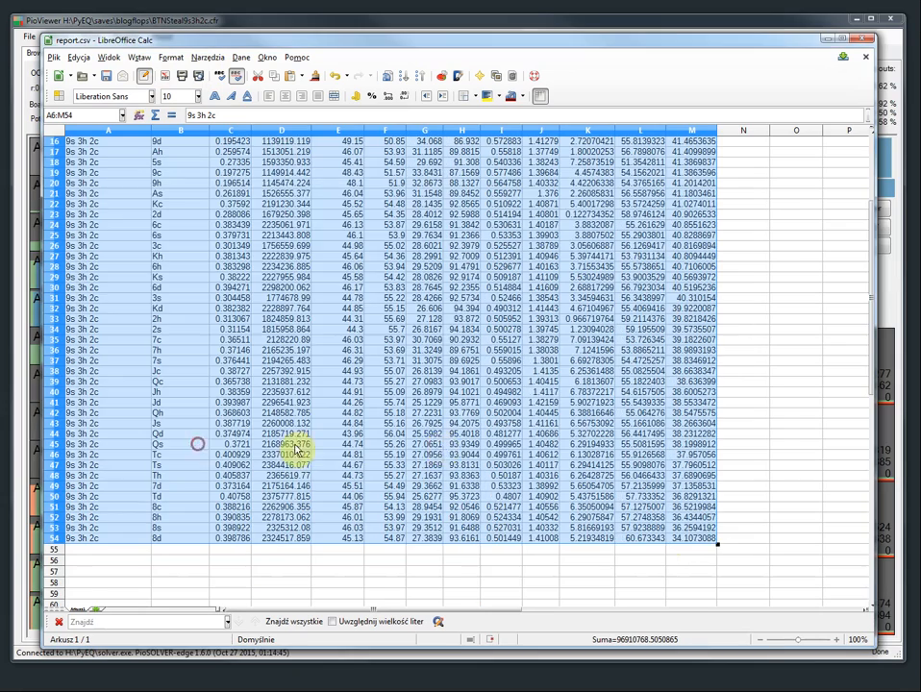
Examine the sorted FOLD column for the turn cards with the highest and lowest folding frequencies.
click(457, 340)
scroll(458, 340, up, 5)
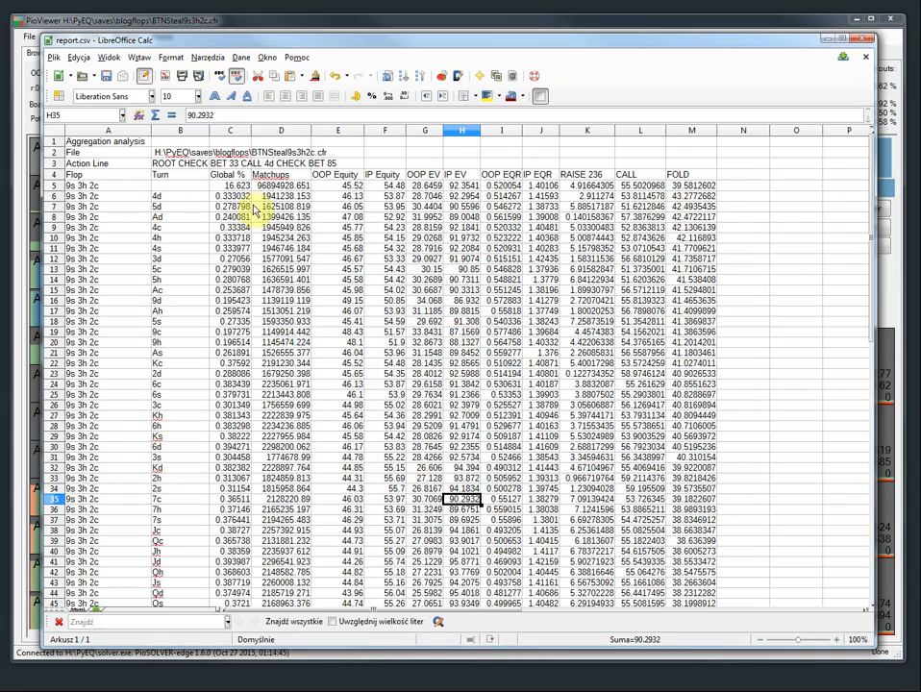
click(686, 199)
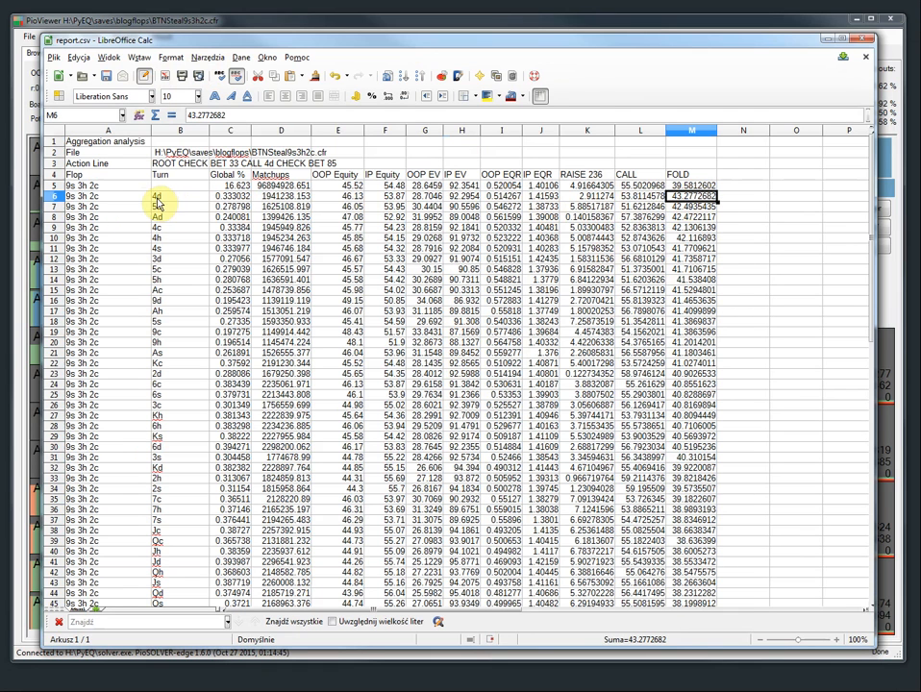
mouse_move(266, 45)
mouse_down()
mouse_move(285, 111)
mouse_move(282, 46)
mouse_up()
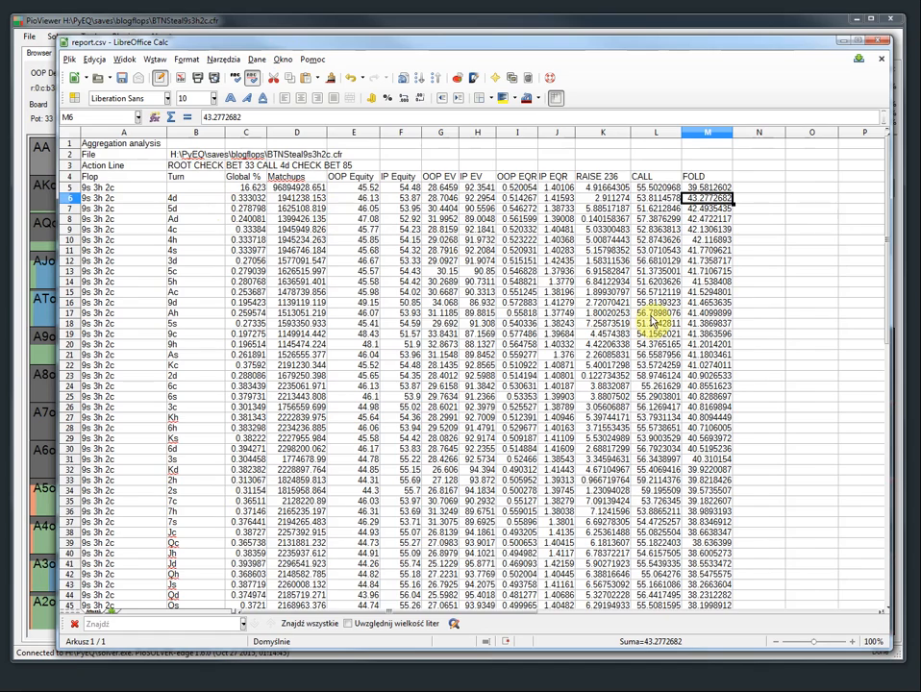
scroll(651, 327, down, 5)
click(707, 509)
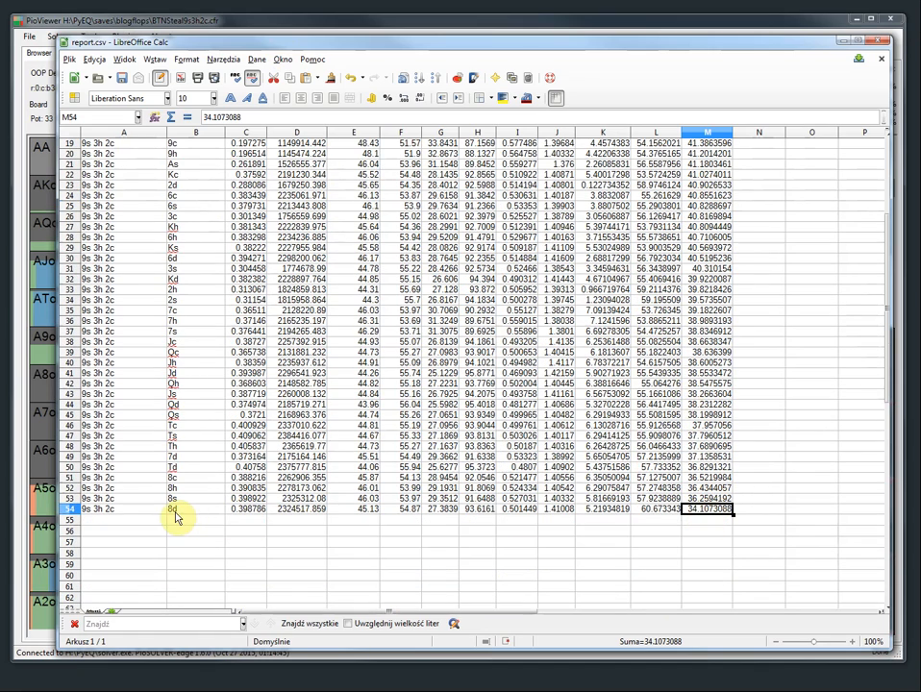
scroll(697, 437, up, 6)
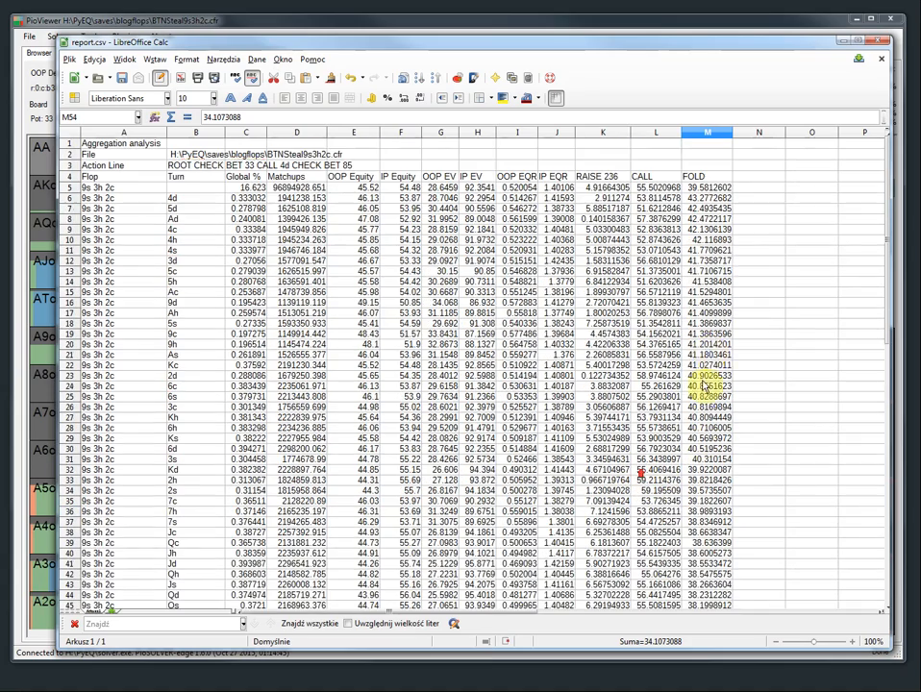
scroll(721, 413, down, 1)
scroll(713, 346, up, 1)
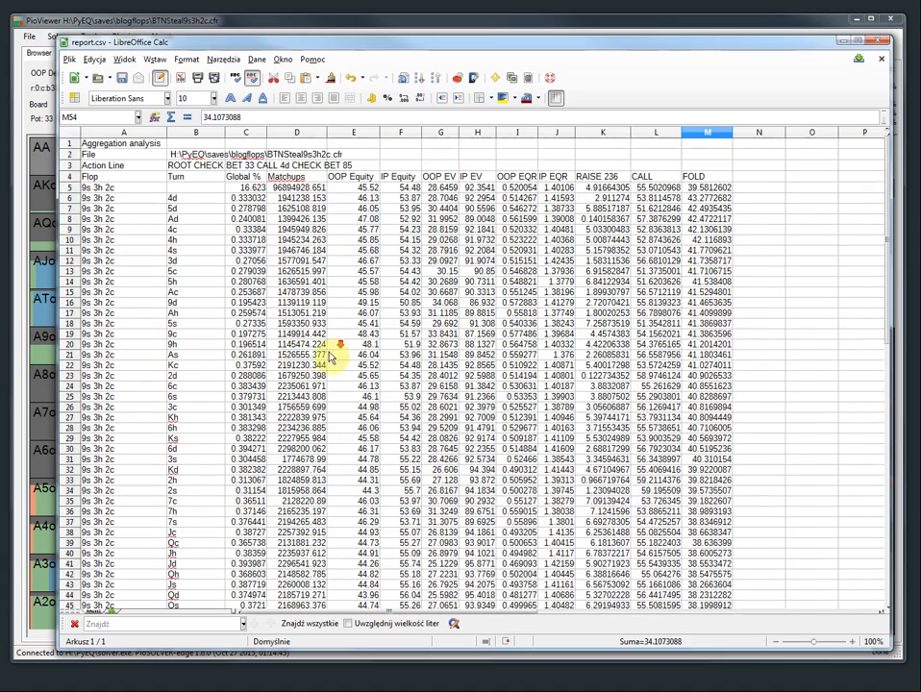
scroll(289, 361, down, 1)
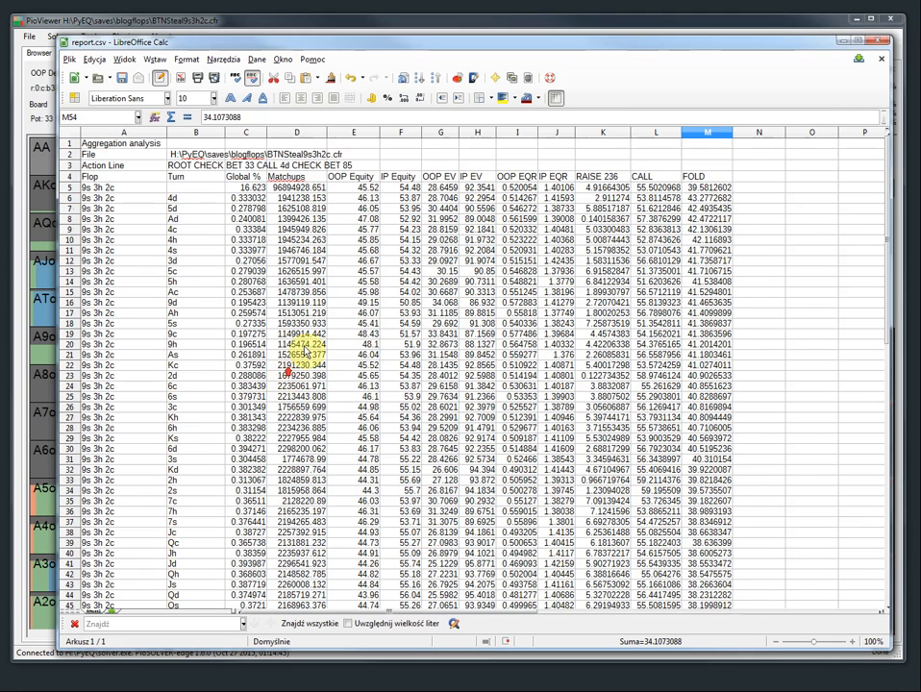
scroll(193, 346, up, 1)
Close report.csv without saving the changes.
click(883, 44)
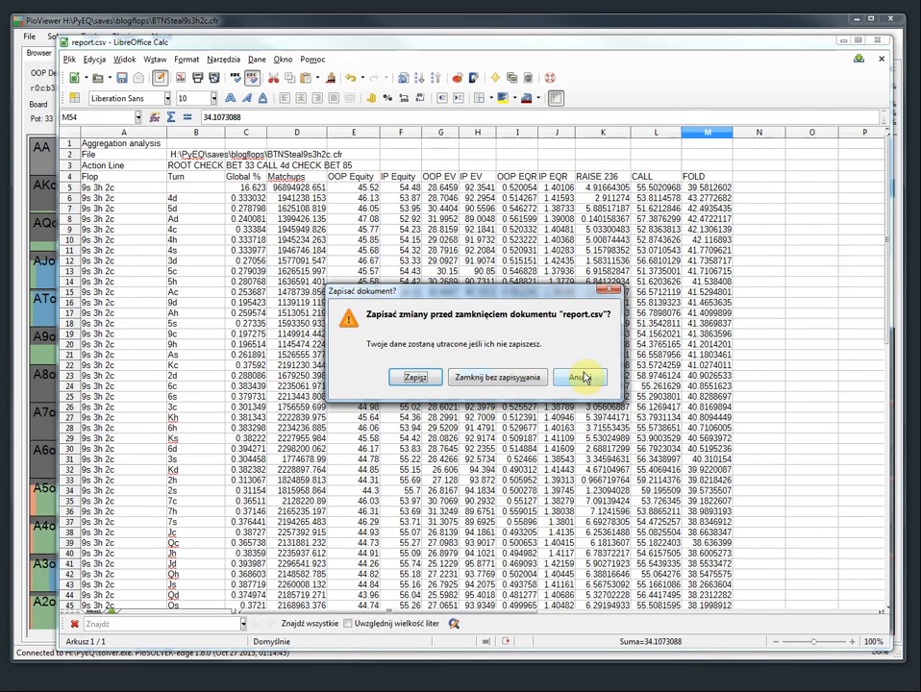
click(498, 382)
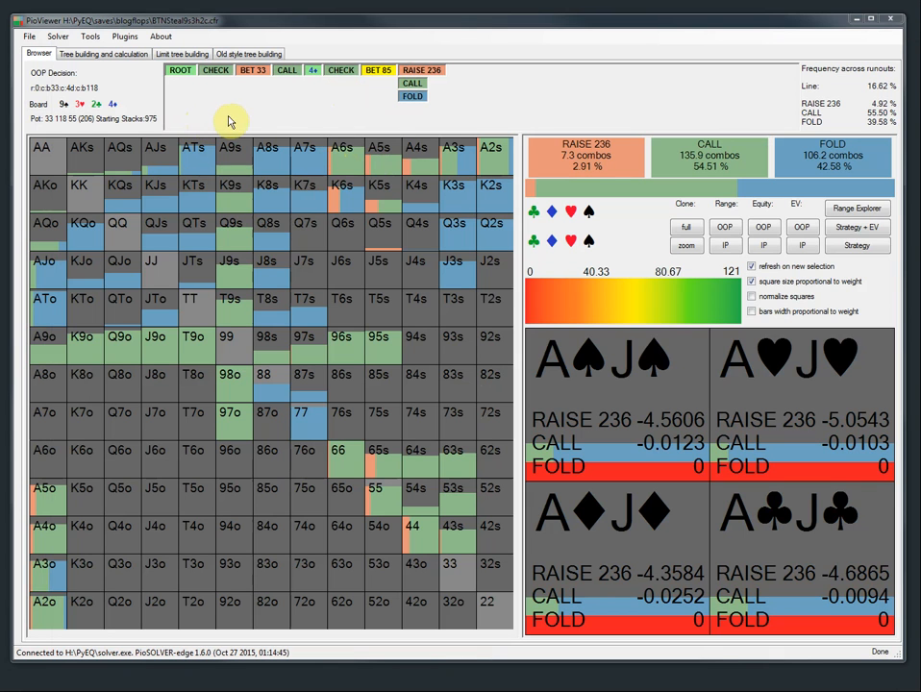
Extend the action line in the PioViewer browser with CALL after BET 85 and the 3♦ river card.
click(411, 83)
click(458, 85)
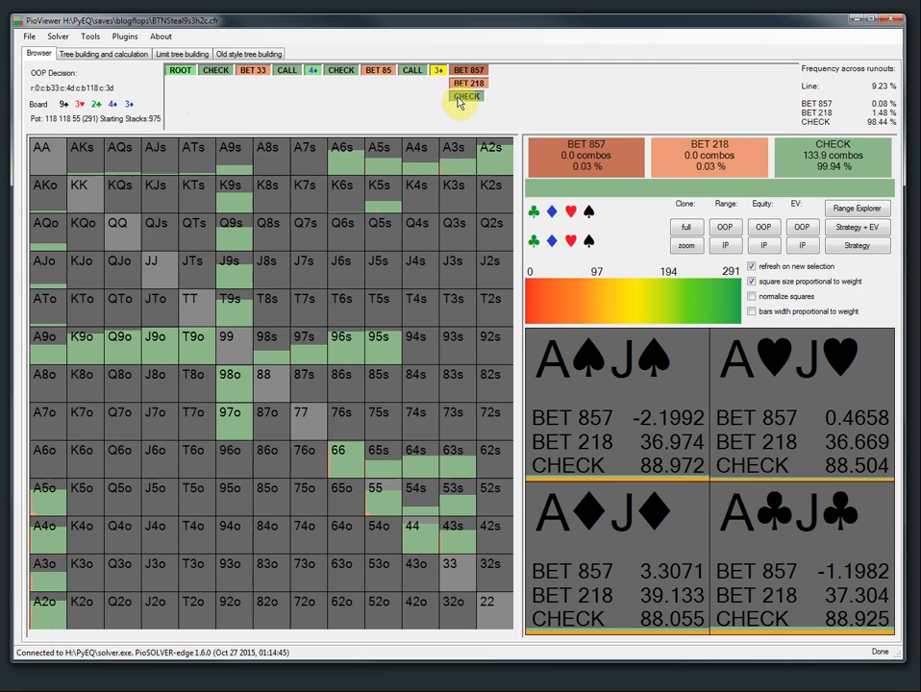
Add CHECK after the 3♦ river card to the action line, and return to the turn decision after CHECK.
click(460, 97)
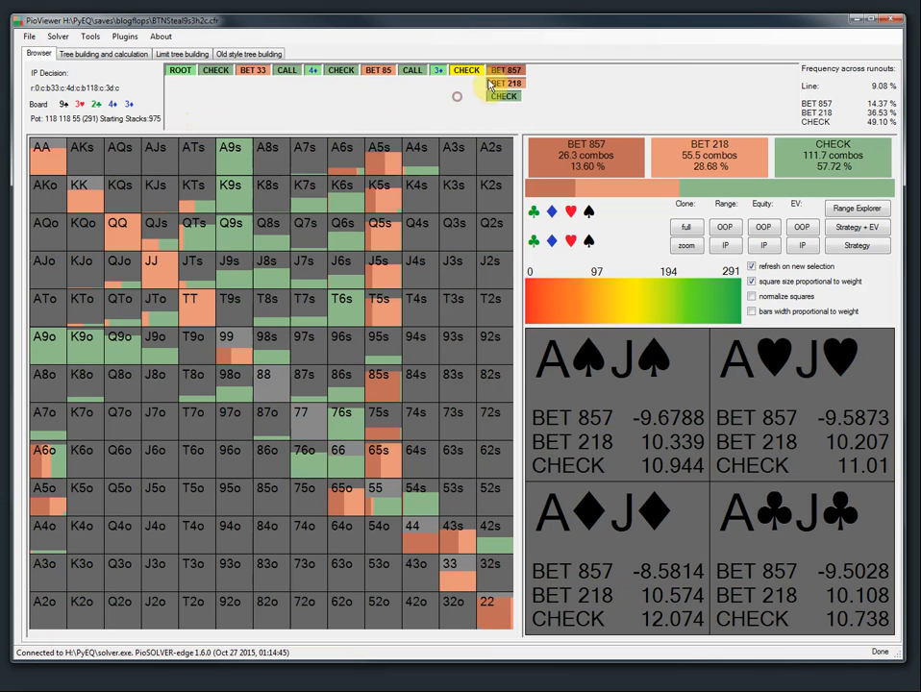
click(339, 72)
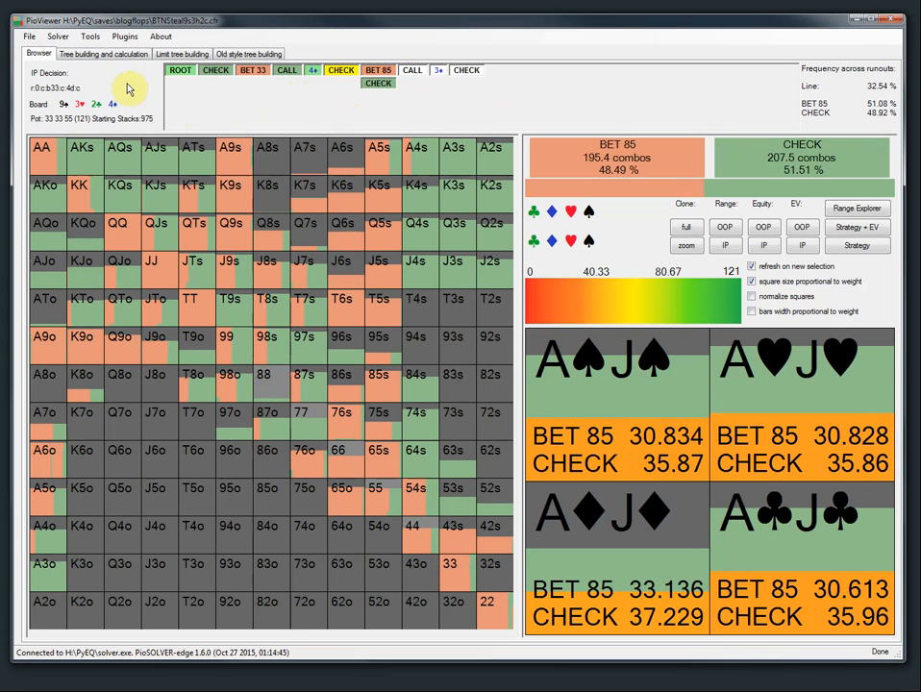
click(124, 37)
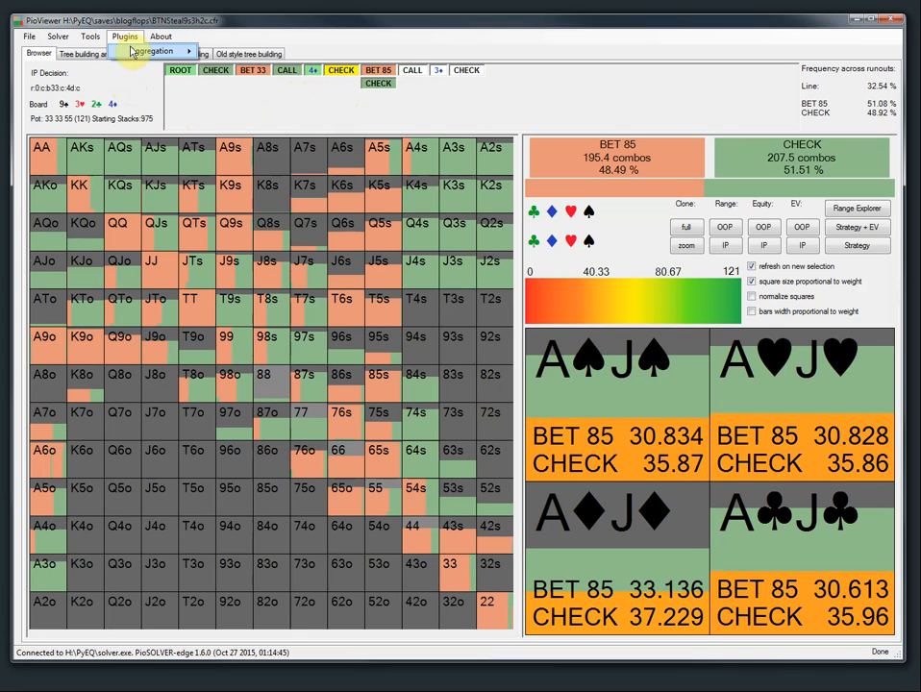
mouse_move(152, 51)
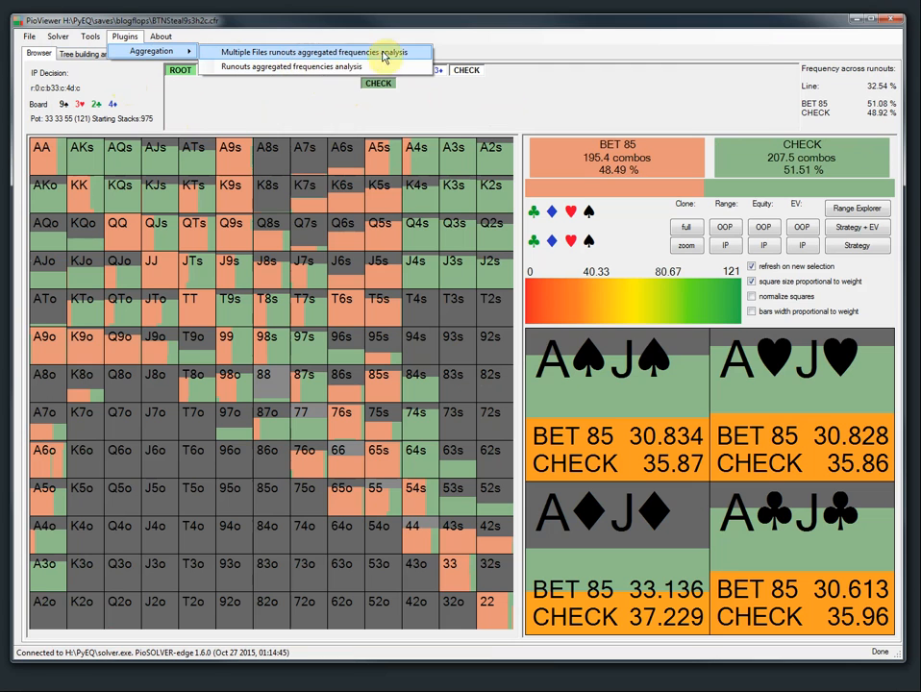
click(309, 101)
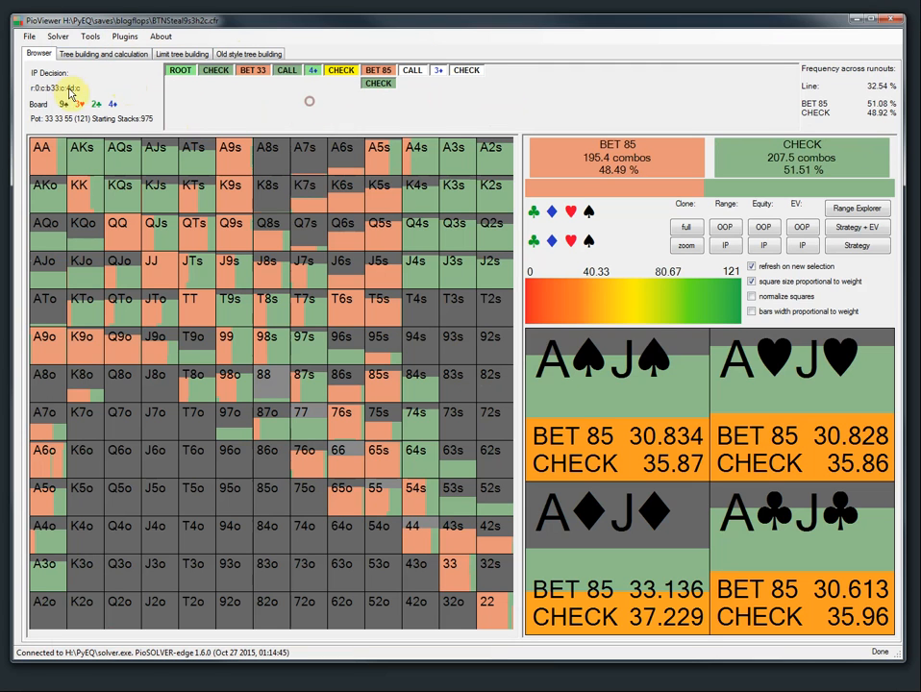
Start loading a saved tree and browse the saves folder, including 700_random_3bet and SRP-BTNBB, for calculation results.
click(30, 38)
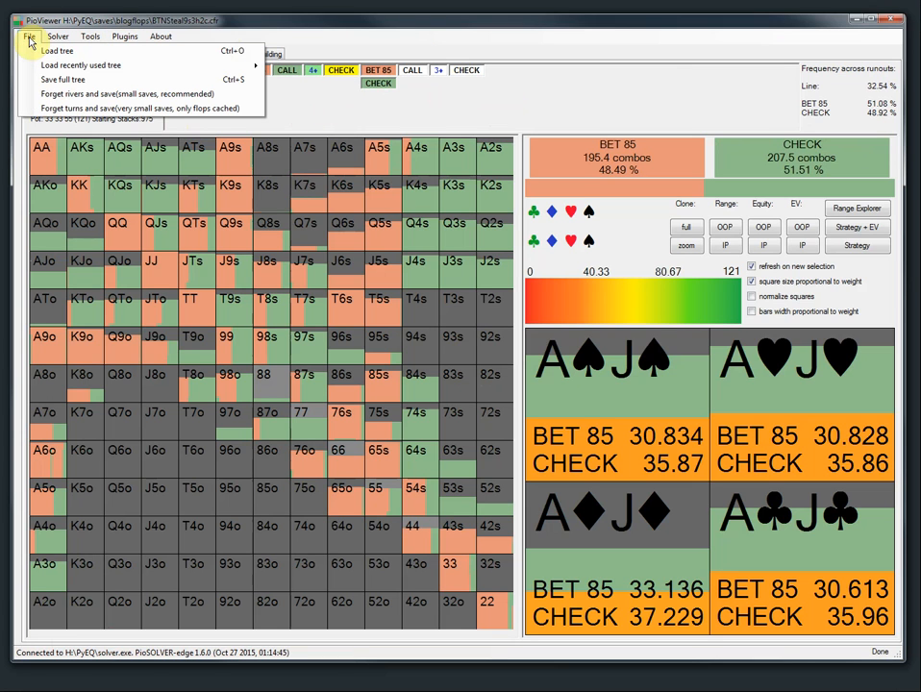
click(65, 55)
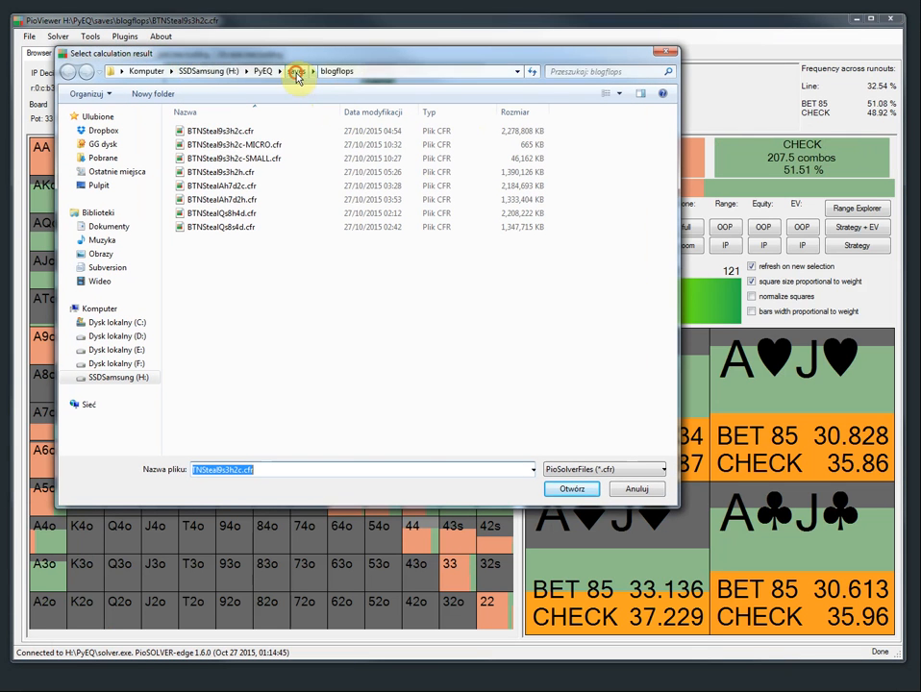
click(296, 71)
double_click(233, 146)
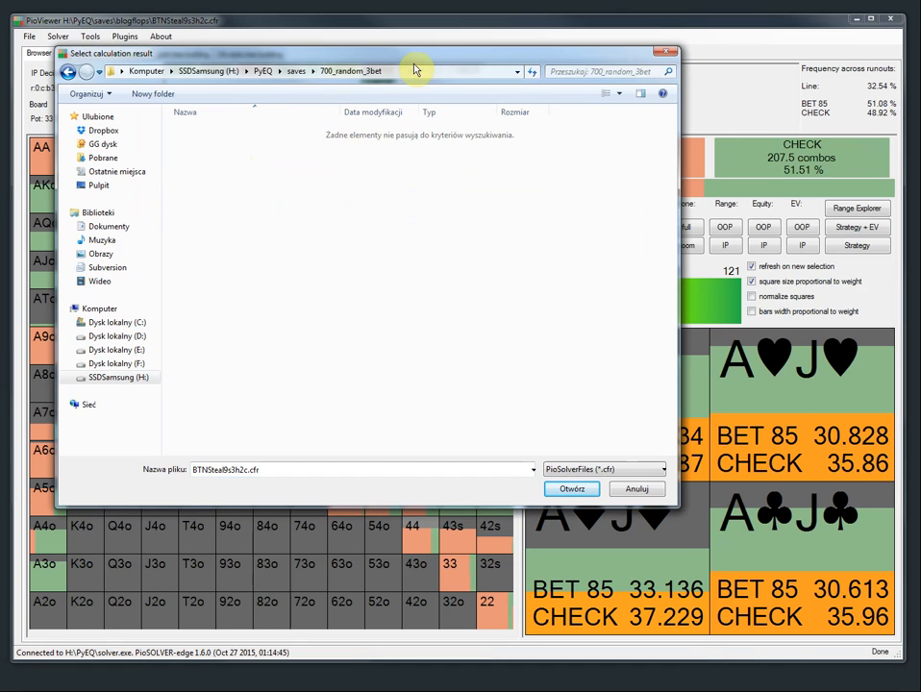
click(69, 73)
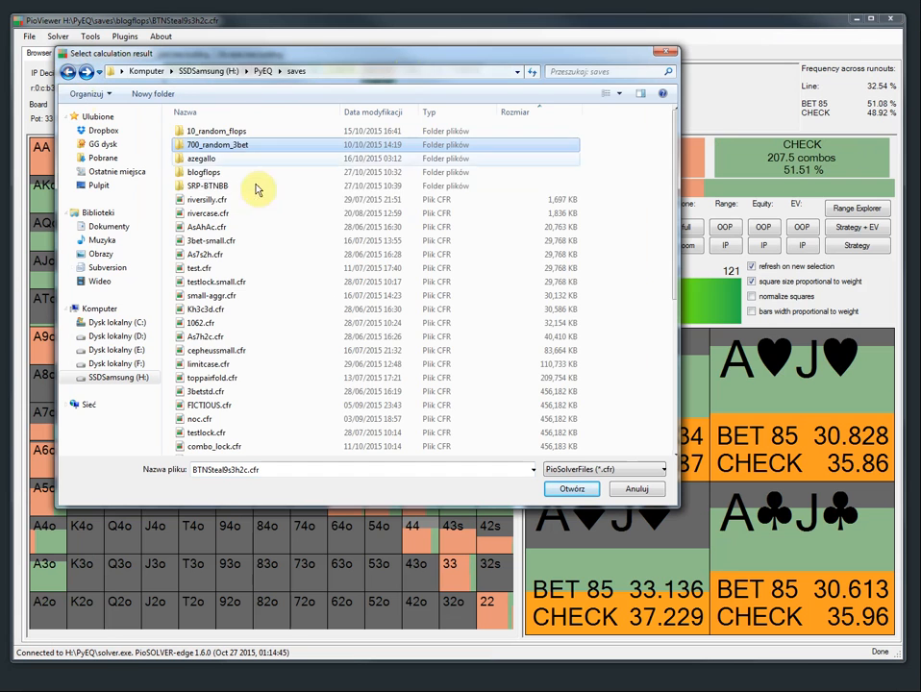
click(272, 172)
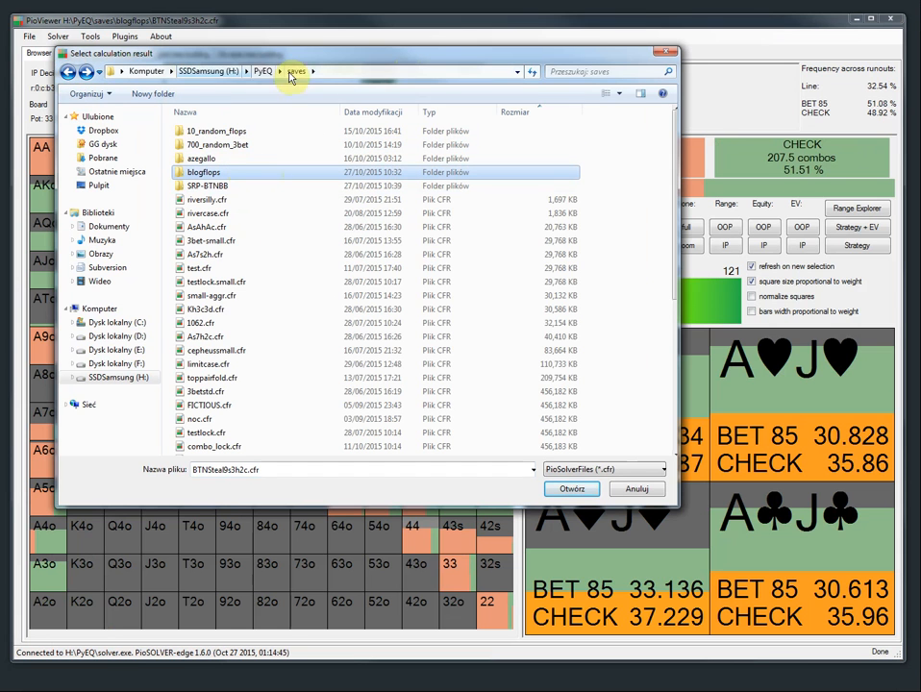
click(303, 72)
click(298, 72)
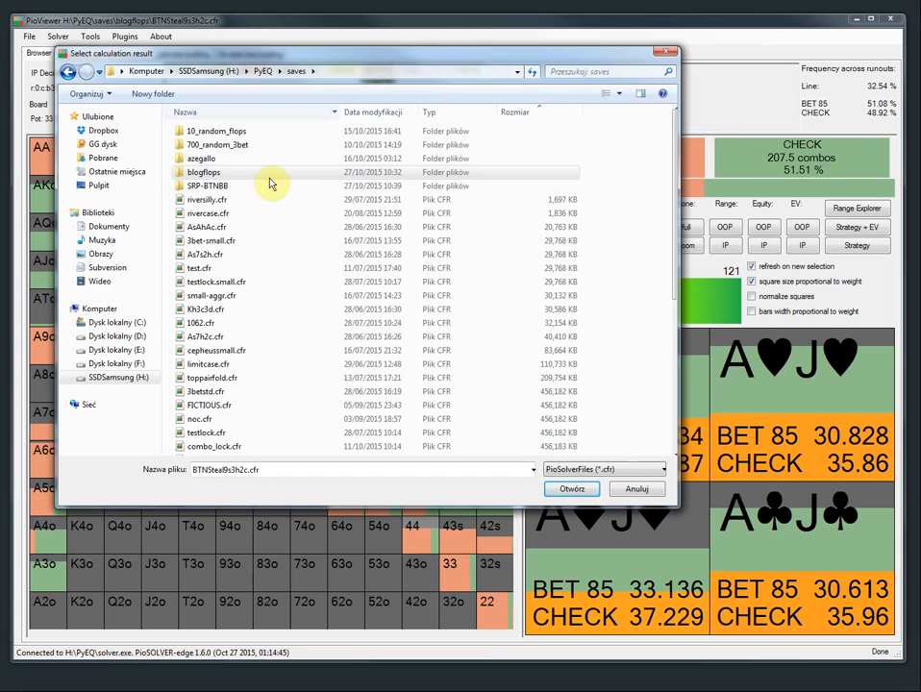
click(243, 159)
double_click(231, 187)
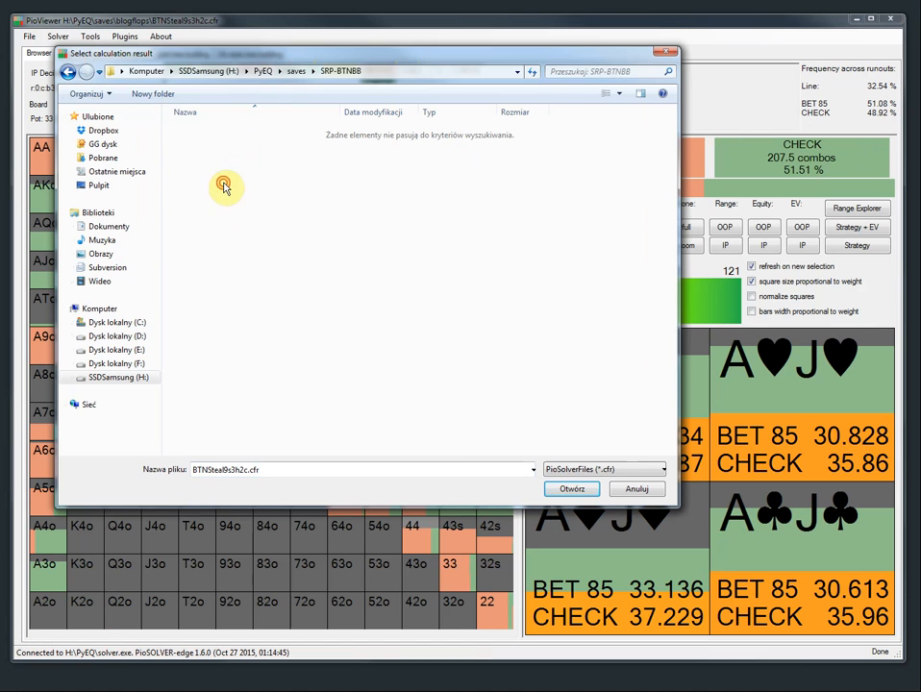
click(64, 73)
scroll(279, 288, down, 10)
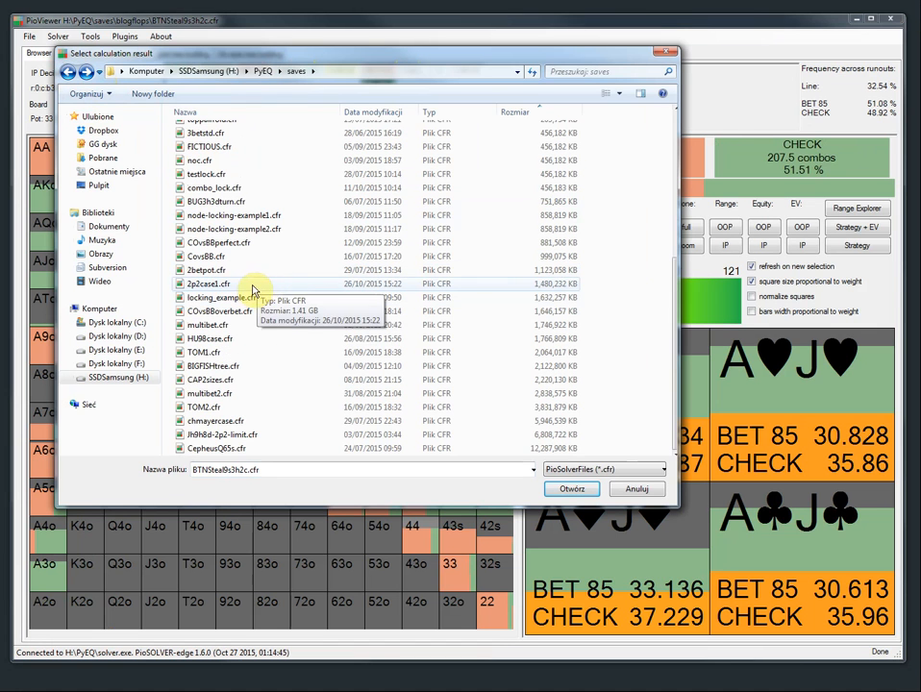
scroll(279, 330, up, 10)
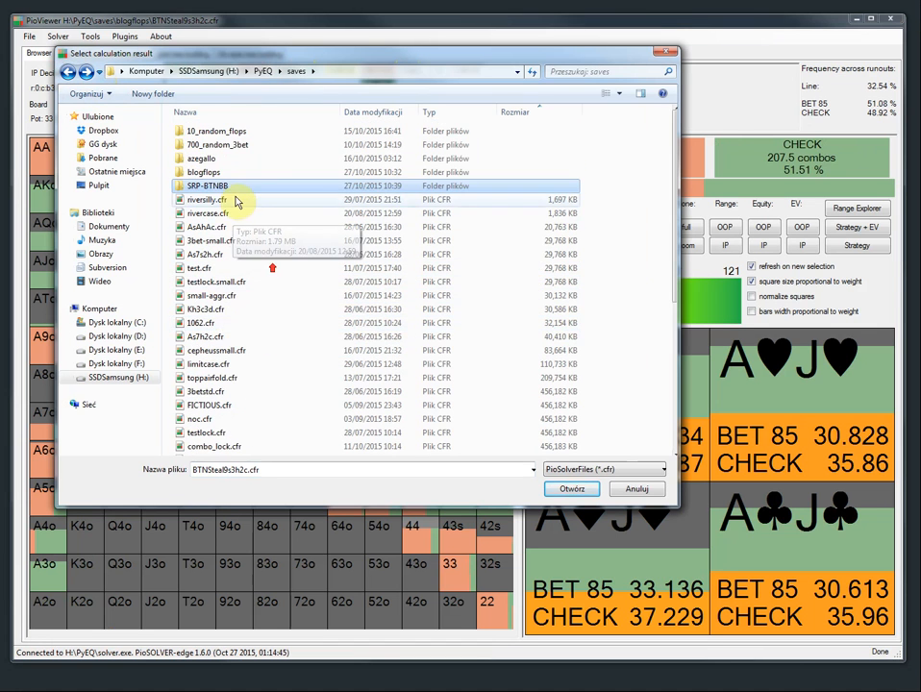
double_click(228, 149)
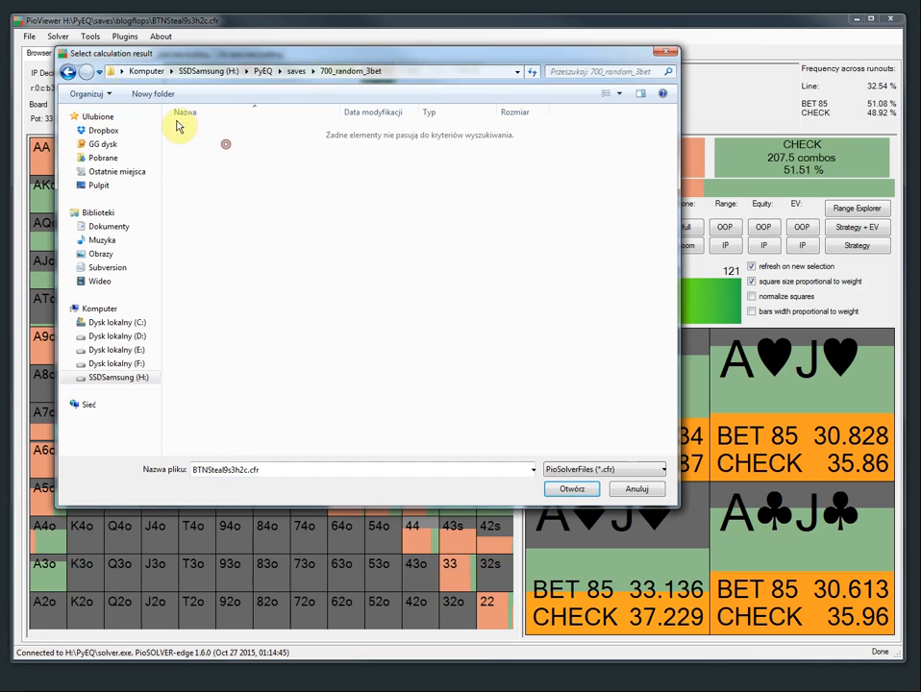
click(67, 72)
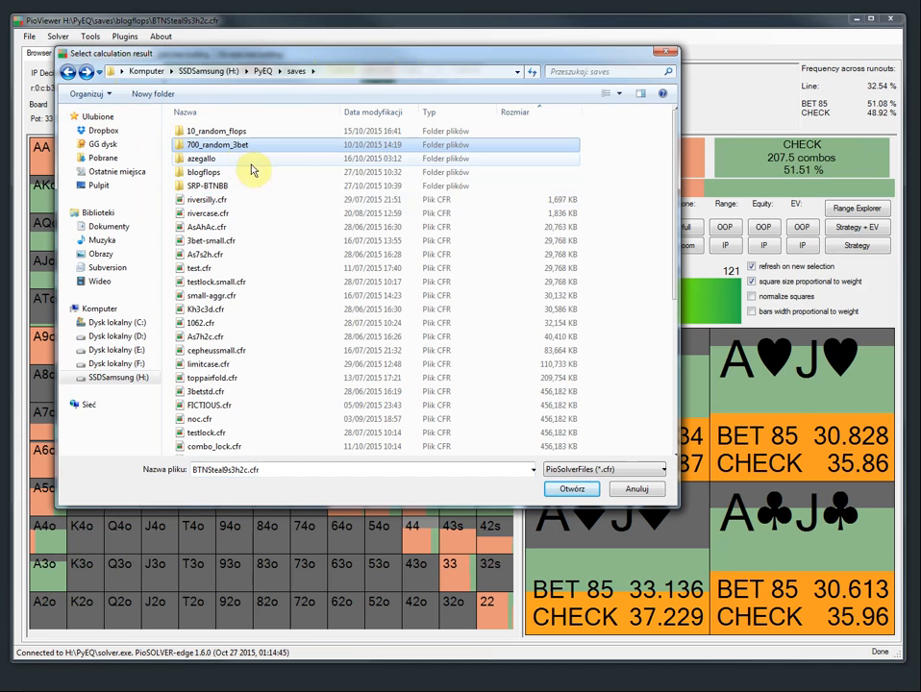
Check the 10_random_flops, azegallo, blogflops and SRP-BTNBB folders for sets of saved trees.
scroll(269, 289, down, 6)
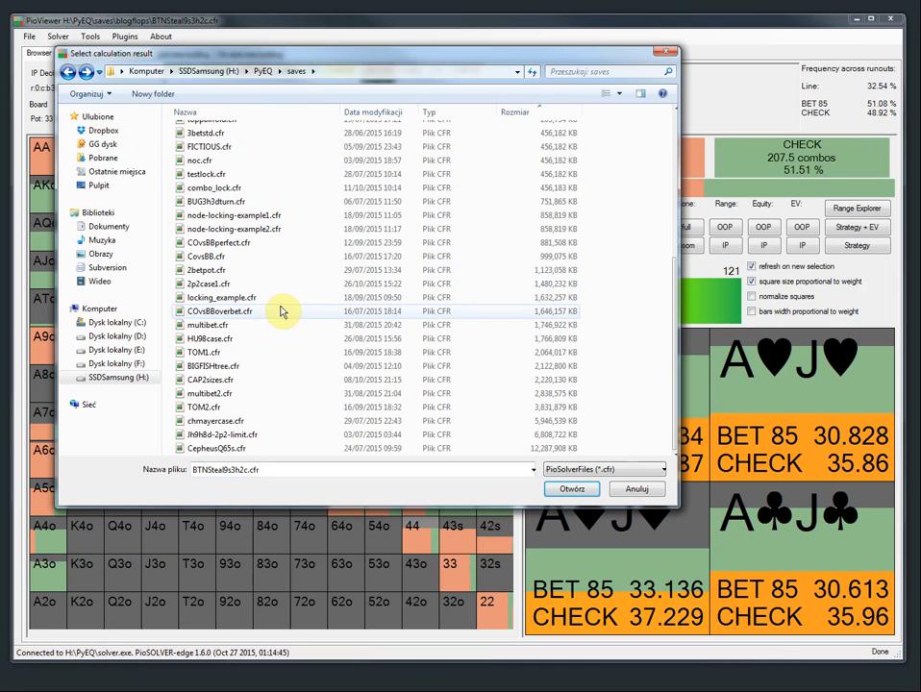
scroll(294, 298, up, 6)
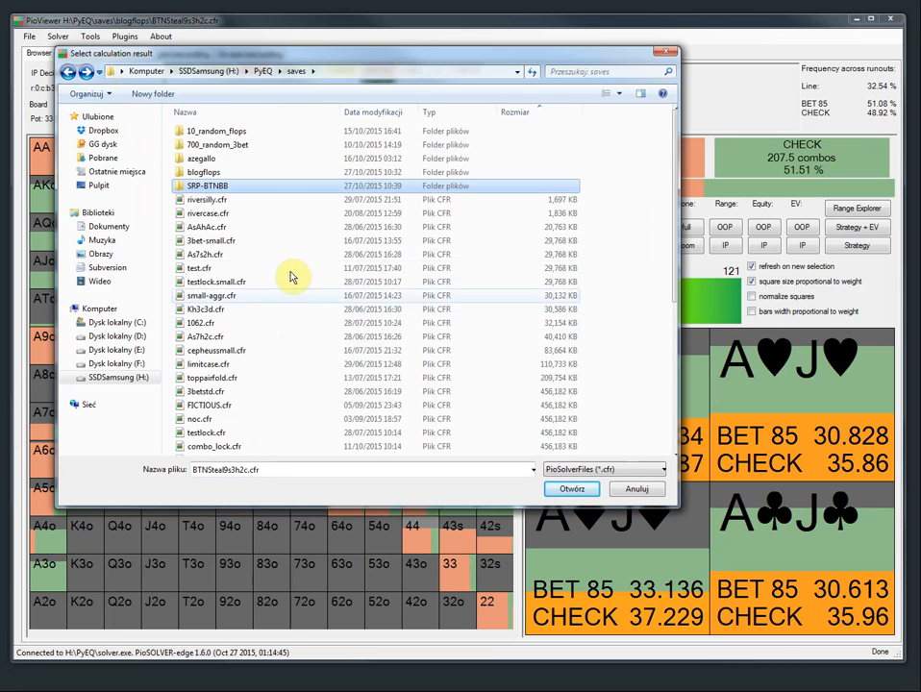
double_click(234, 132)
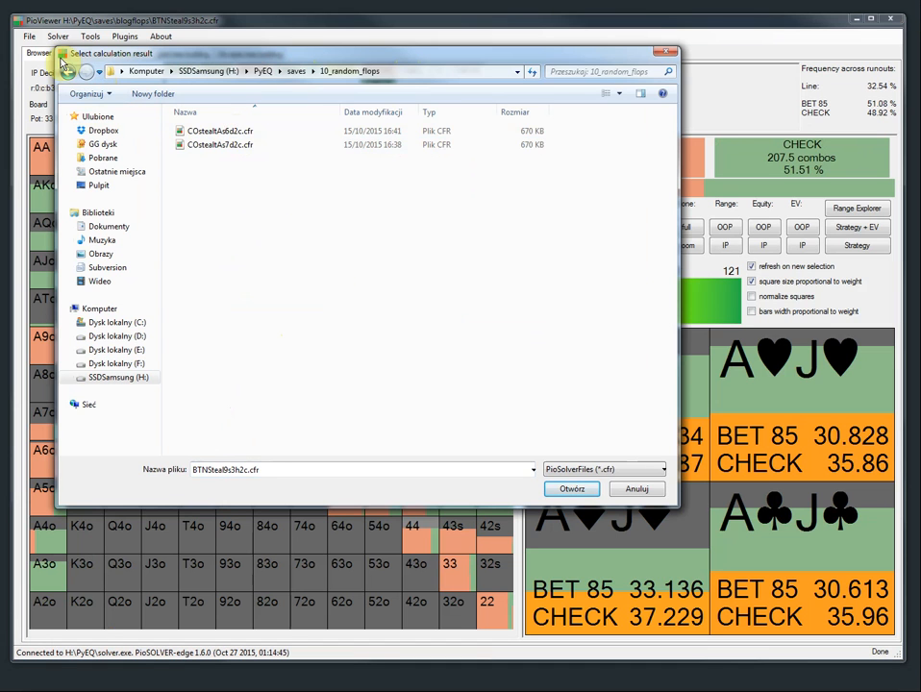
click(67, 72)
double_click(215, 156)
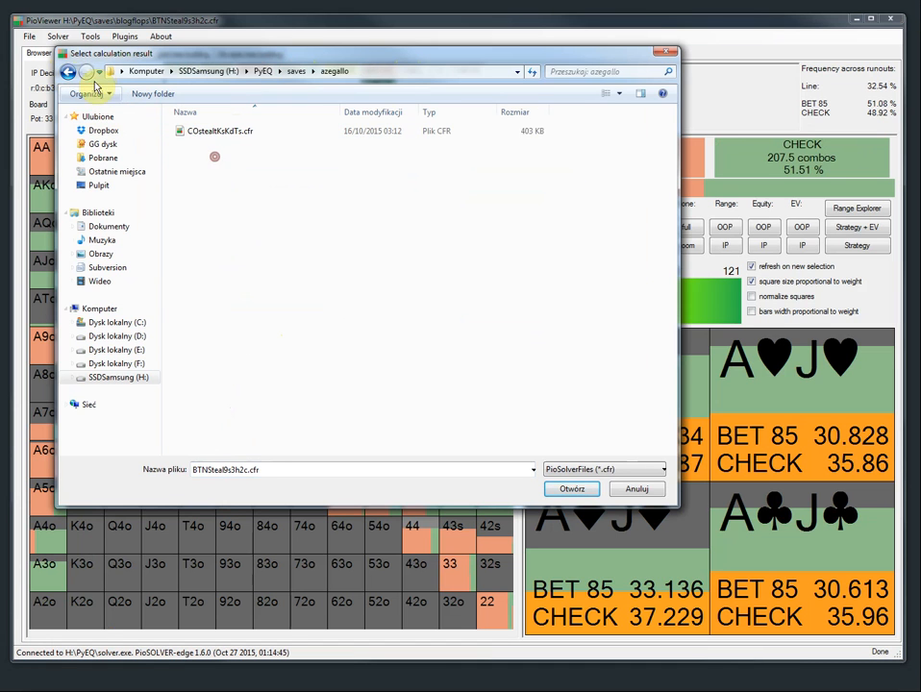
click(67, 71)
double_click(216, 171)
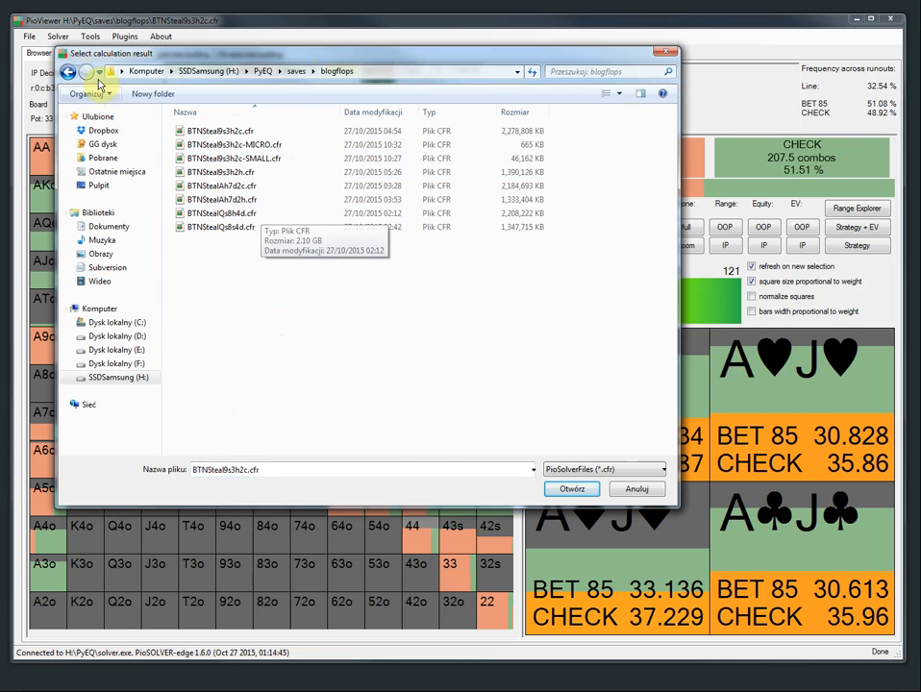
key(alt+Left)
double_click(217, 185)
click(67, 71)
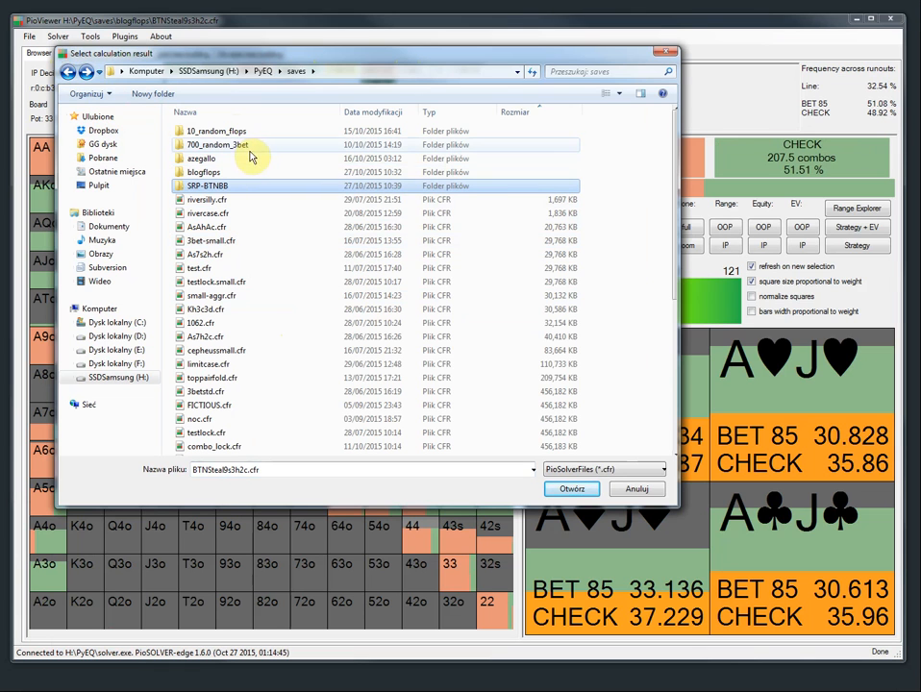
click(231, 185)
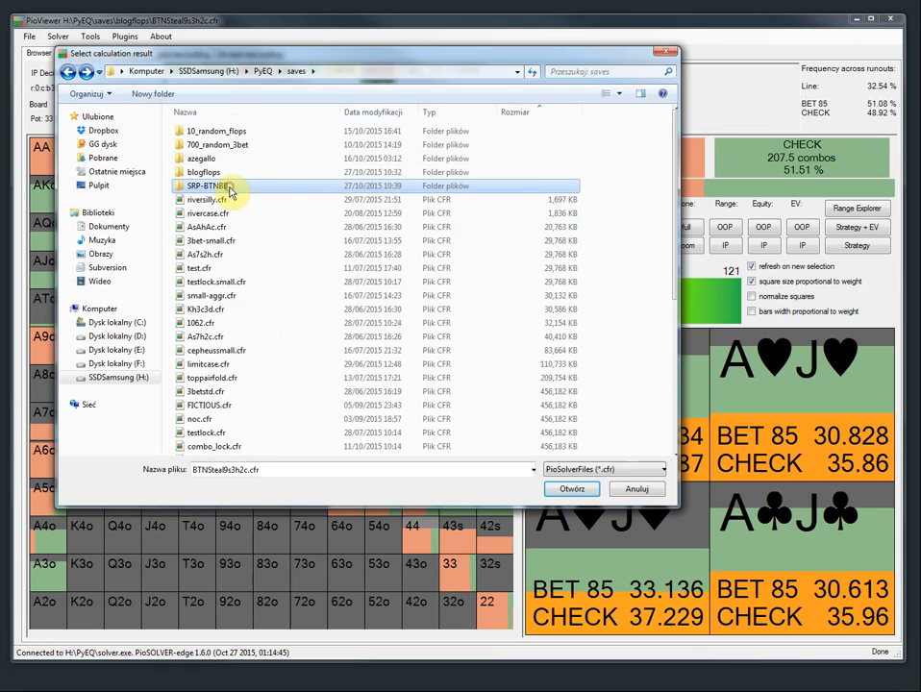
click(179, 187)
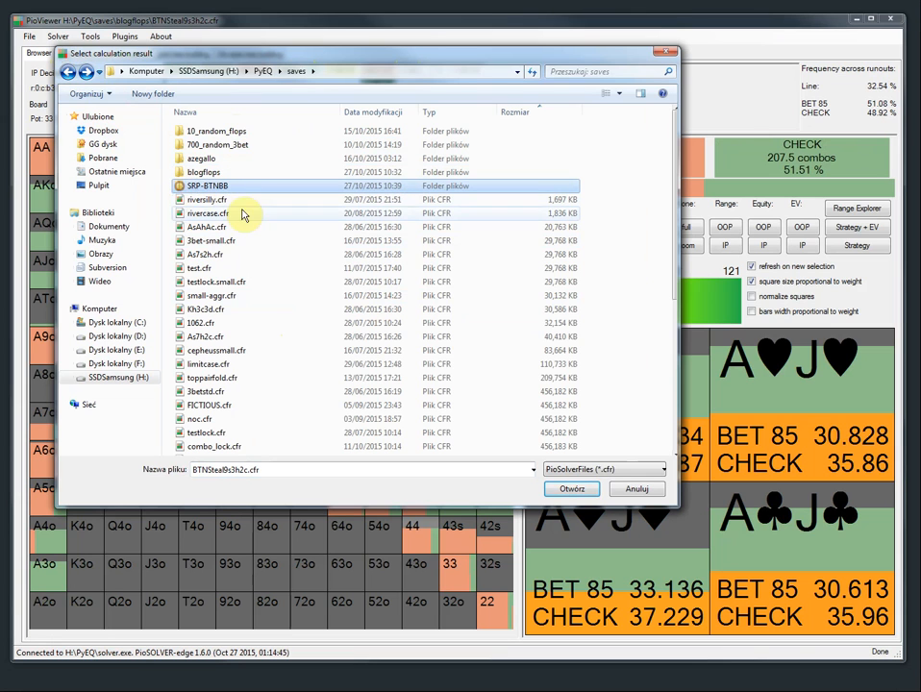
double_click(182, 187)
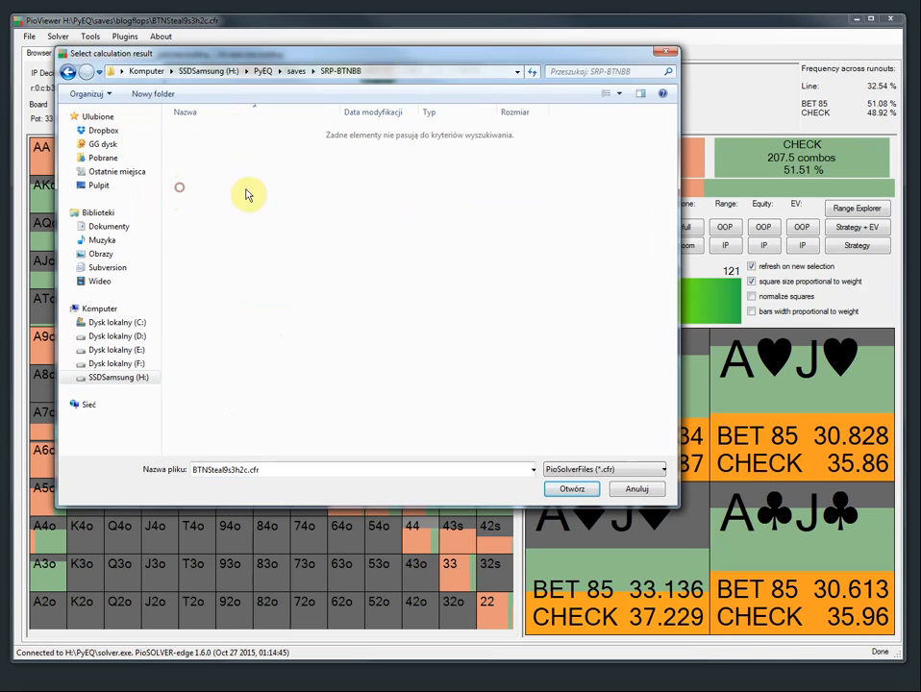
Load the saved tree BTNSteal9s3h2h.cfr from the blogflops folder.
click(67, 72)
double_click(202, 172)
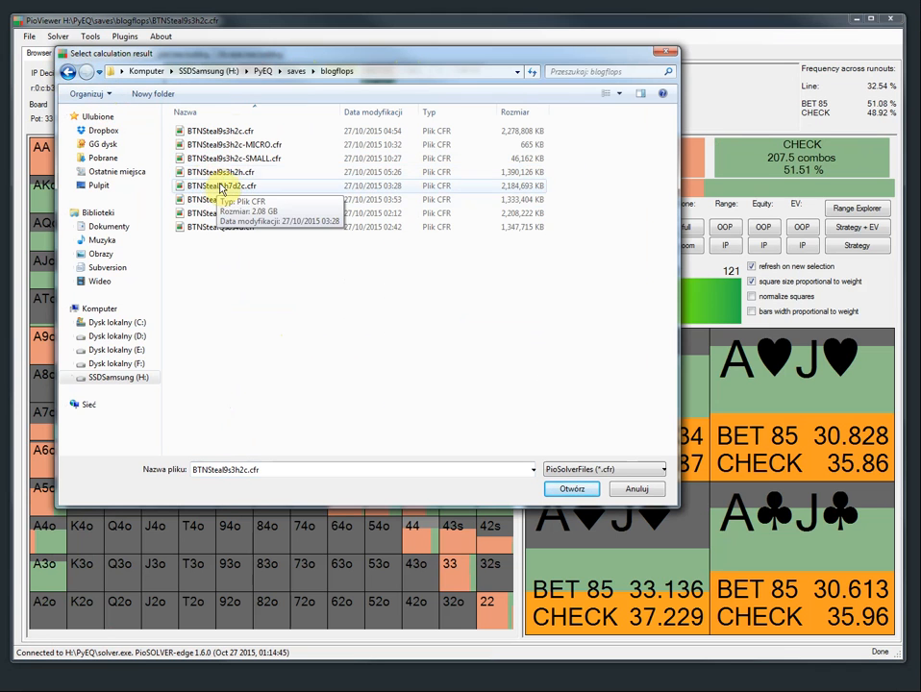
double_click(219, 174)
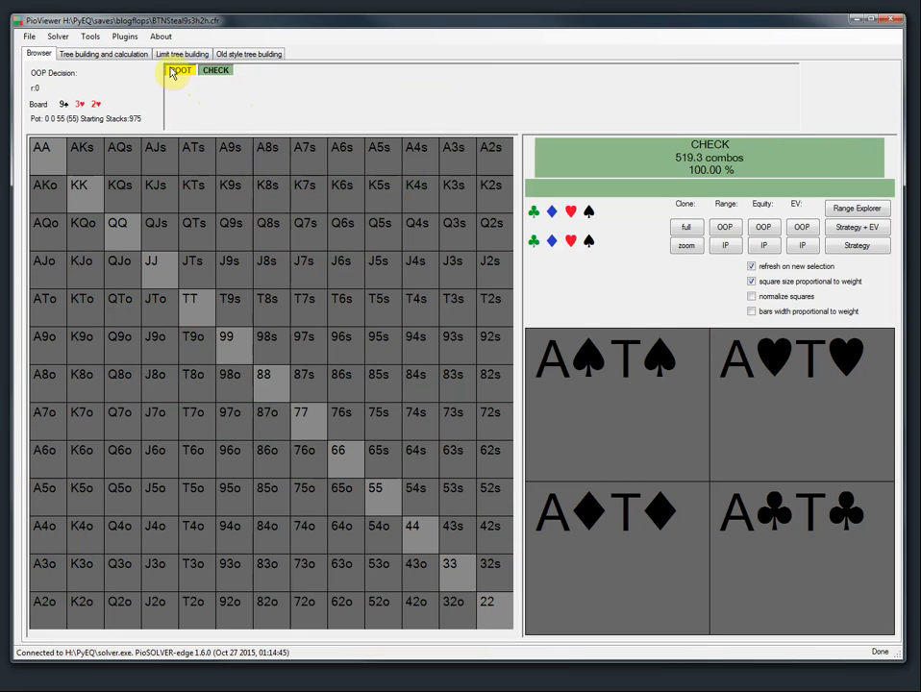
click(90, 36)
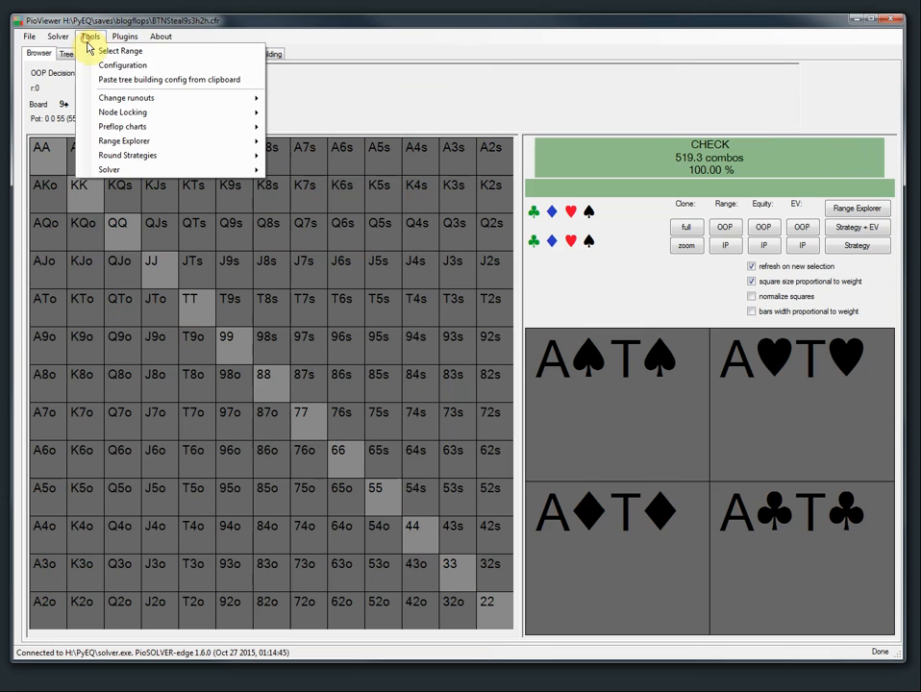
mouse_move(124, 37)
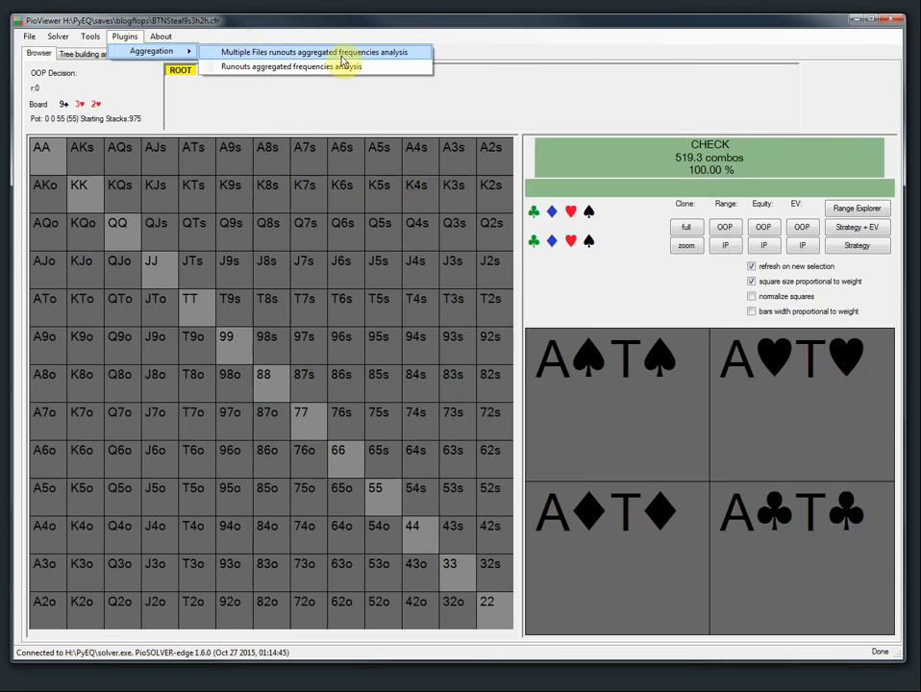
click(234, 134)
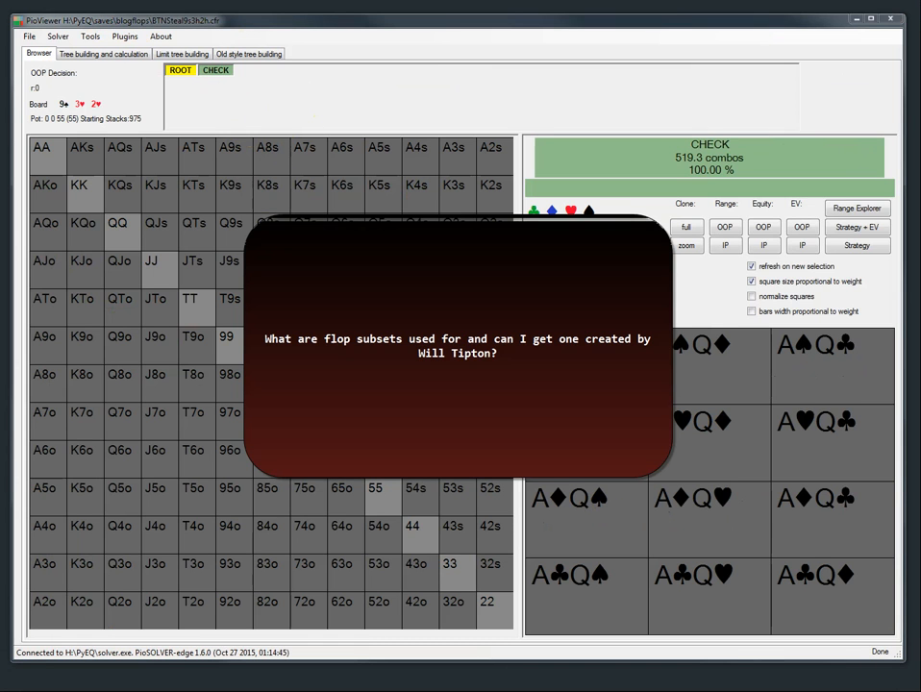
Open the script generator for the tree building parameters in an enlarged window and generate 100 random flops.
click(96, 55)
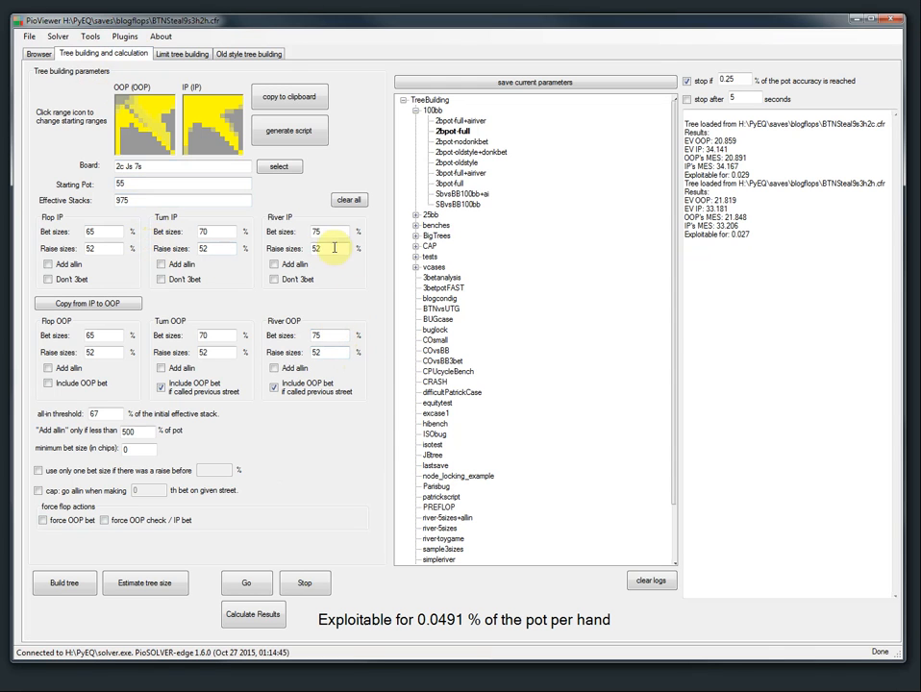
click(293, 131)
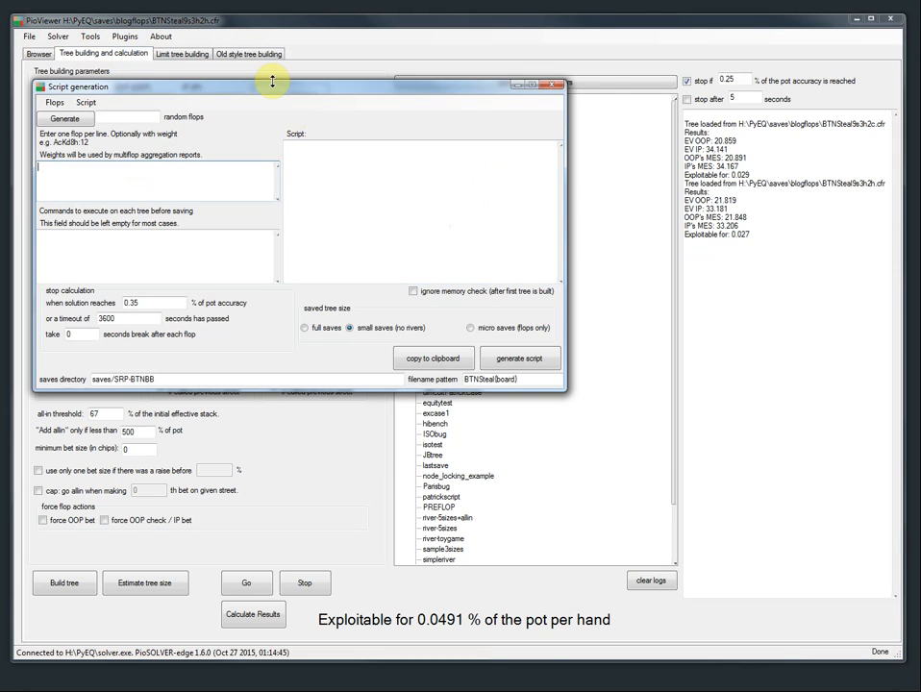
drag(281, 88, 317, 71)
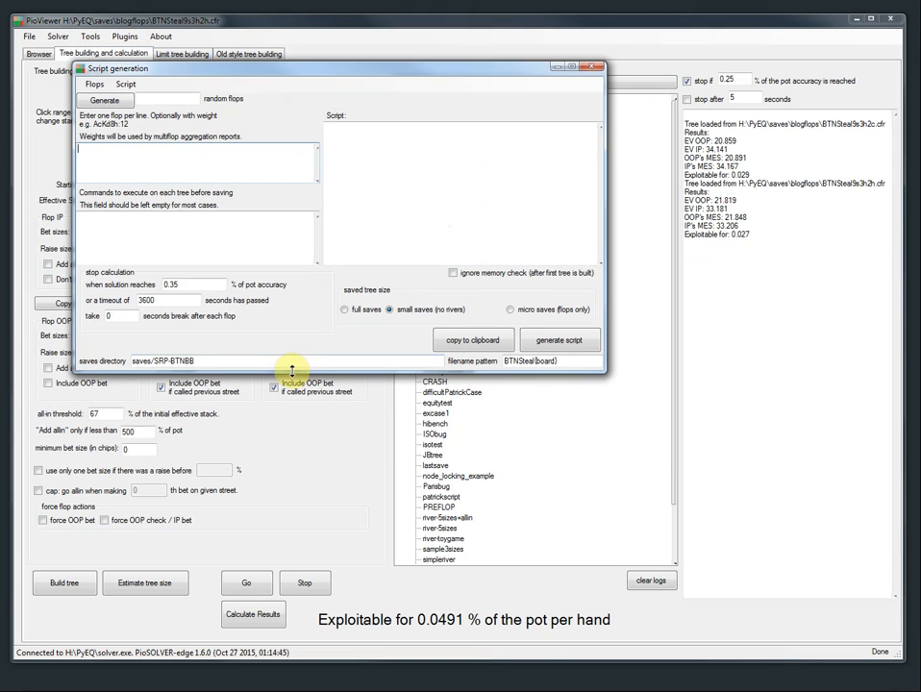
drag(298, 369, 298, 556)
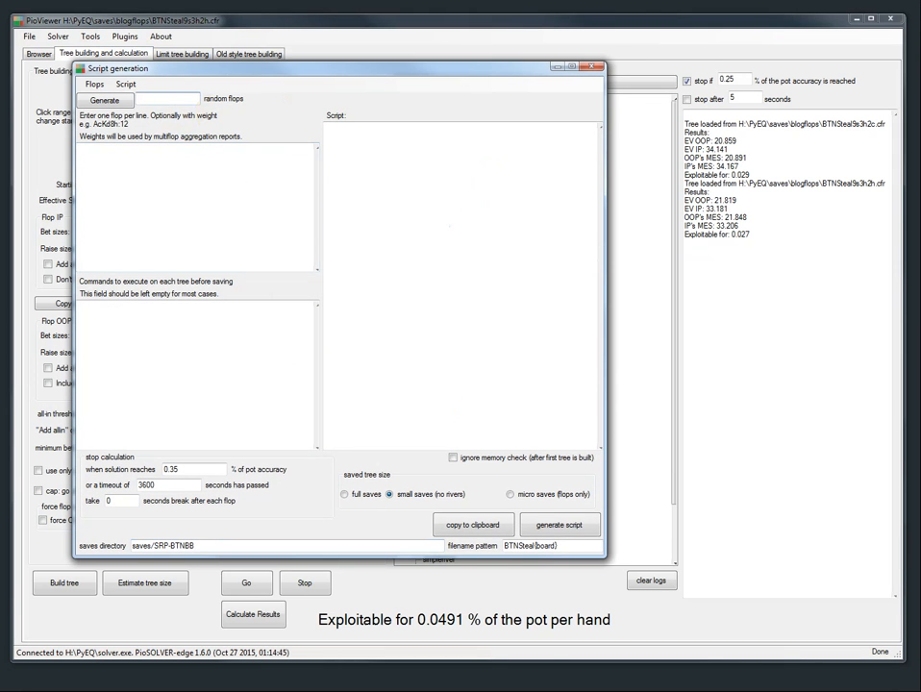
click(100, 99)
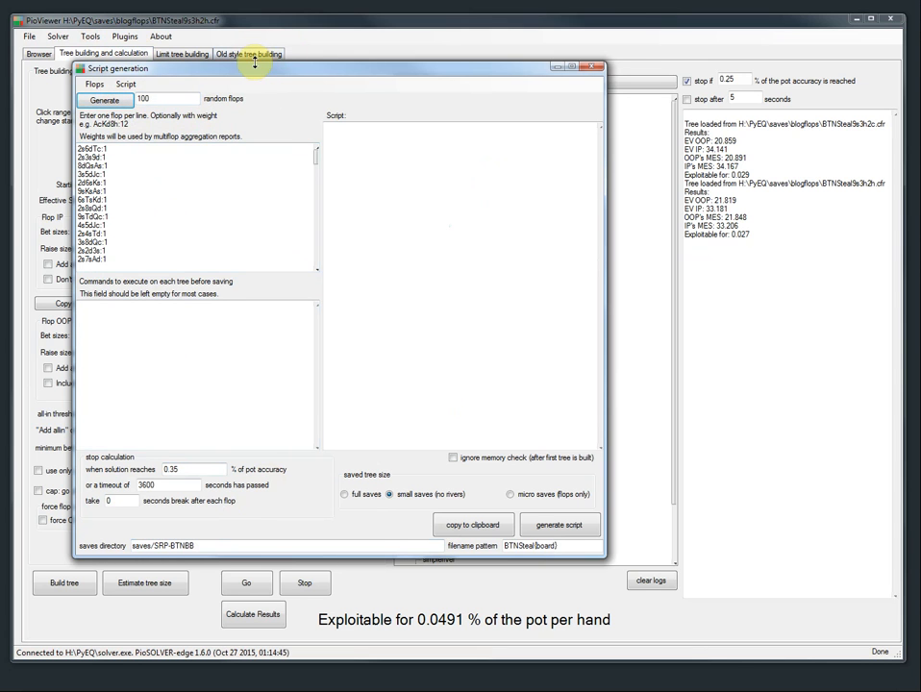
Generate 22100 random flops in the script generator and review the resulting weighted flop list.
drag(249, 73, 278, 73)
drag(133, 258, 87, 117)
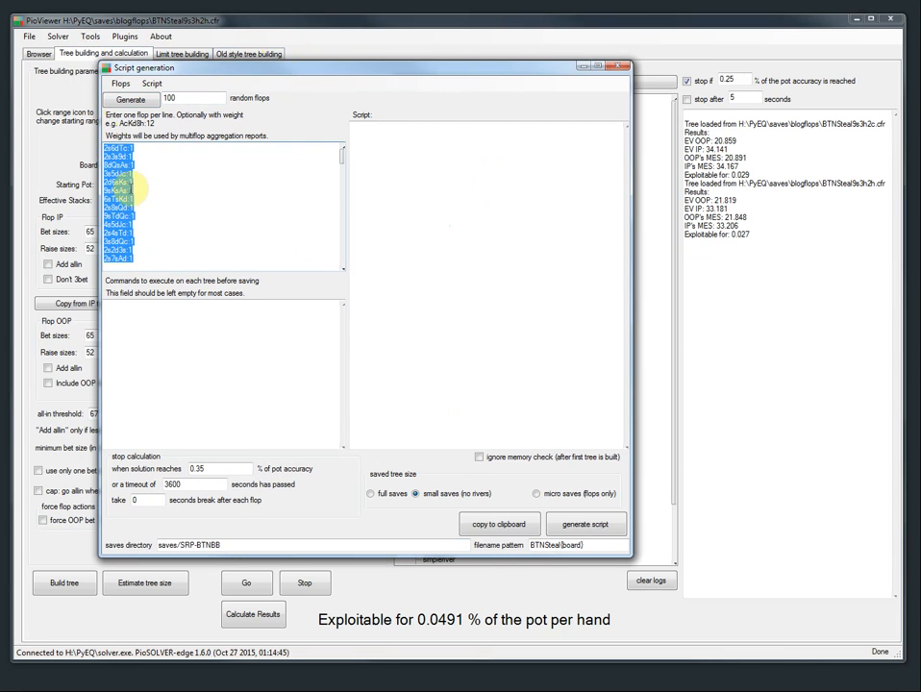
click(139, 180)
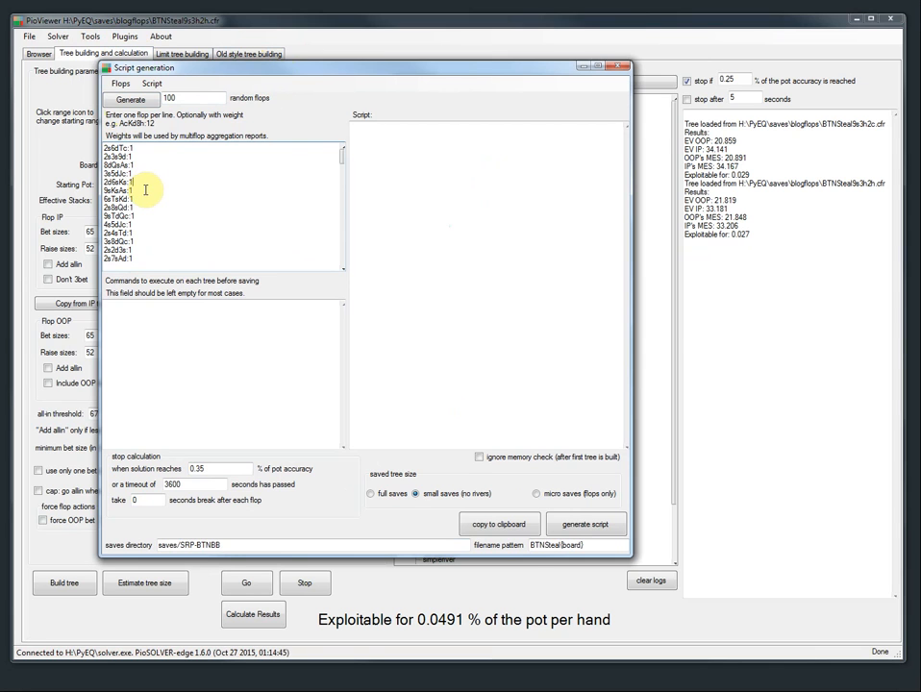
double_click(193, 97)
text(22)
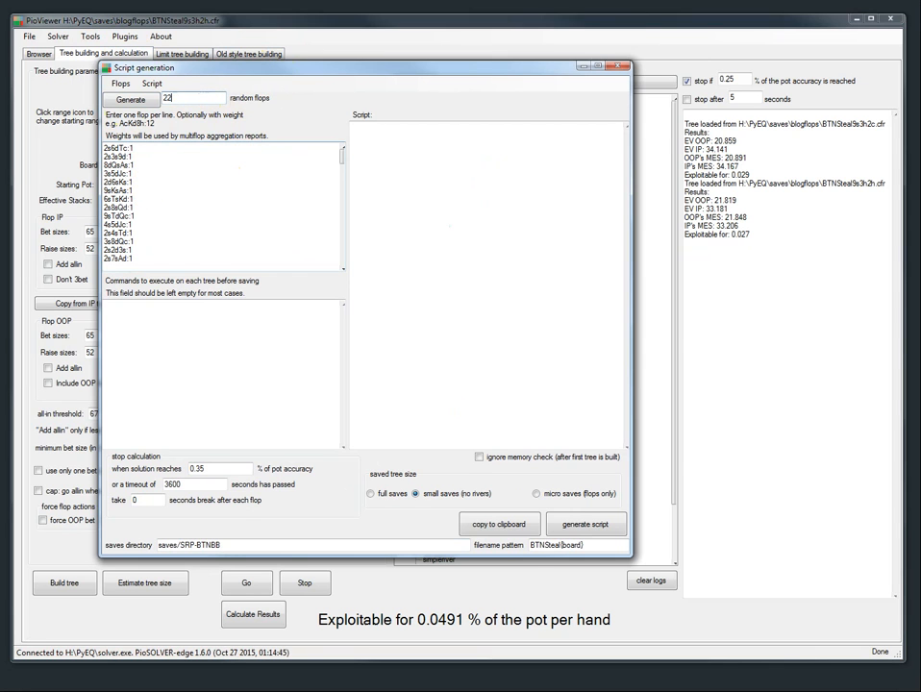
click(131, 99)
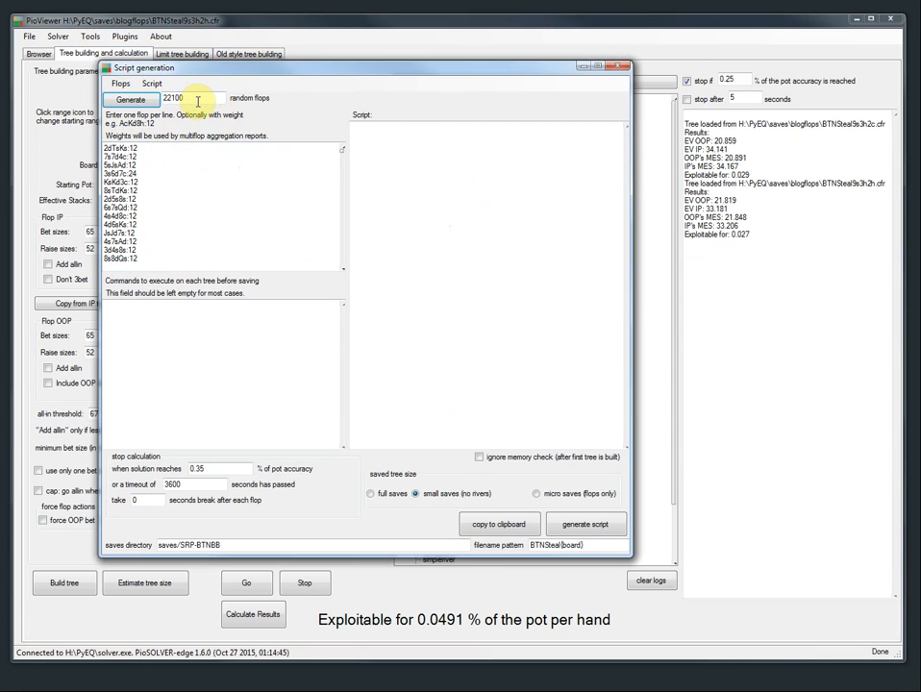
drag(140, 257, 104, 143)
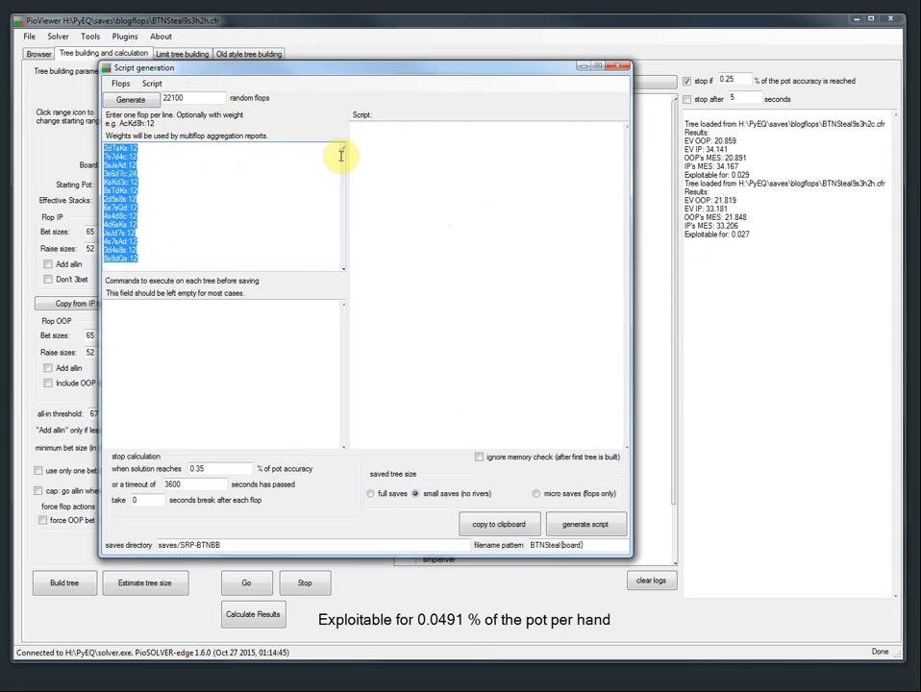
drag(342, 153, 345, 143)
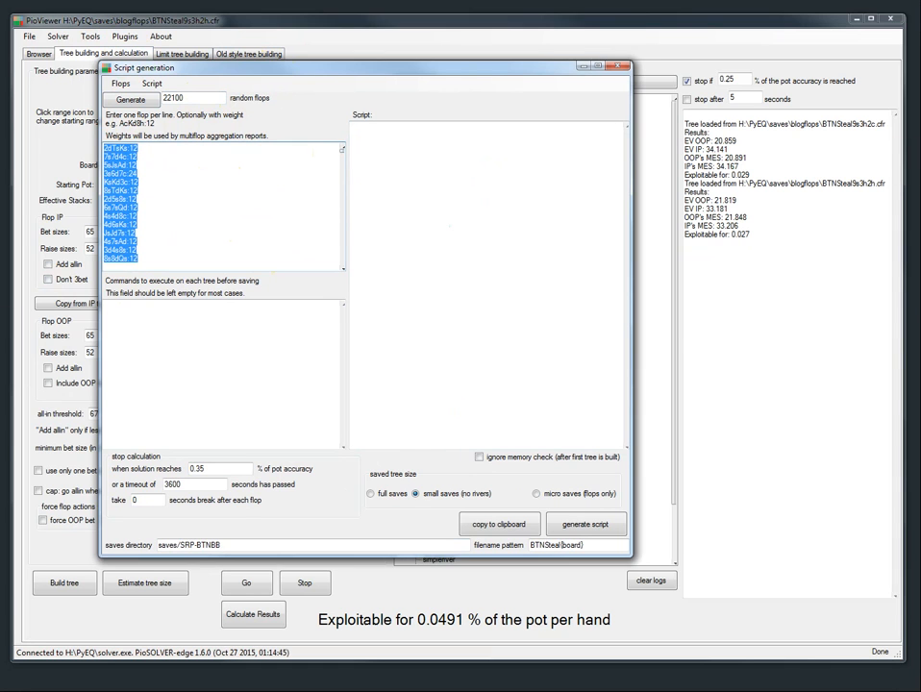
click(45, 155)
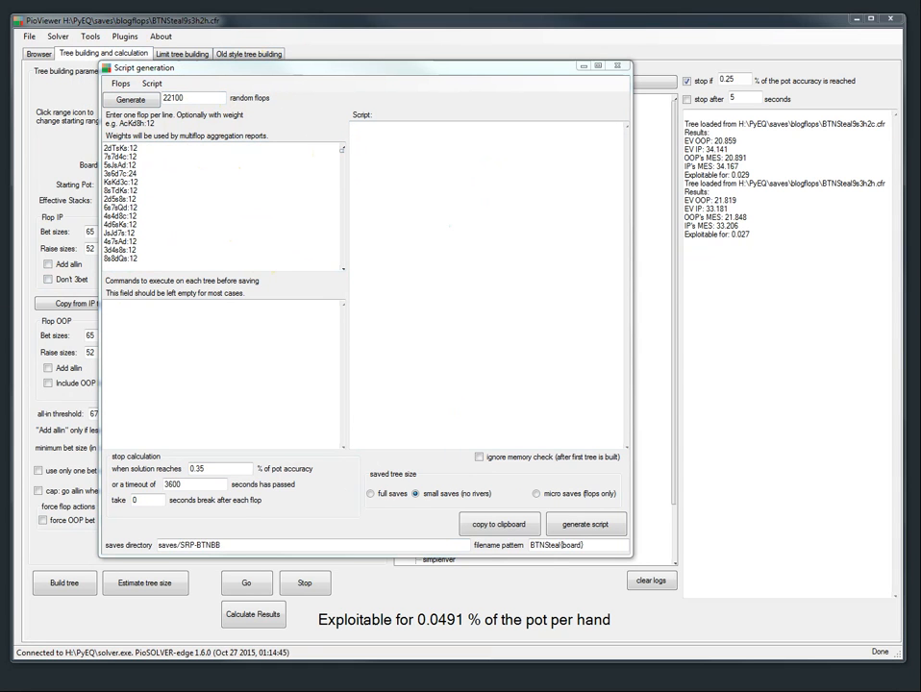
drag(83, 115, 138, 56)
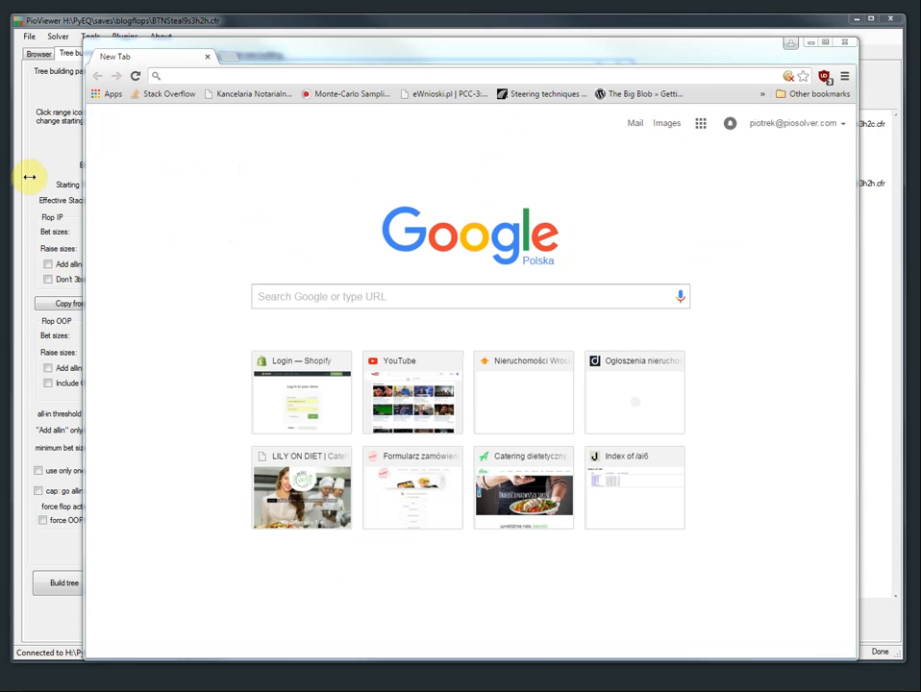
click(271, 76)
text(http://forumserver.twoplustwo.com/15/poker-theory/choosing-subsets-flops-studying-game-1408420/)
key(Return)
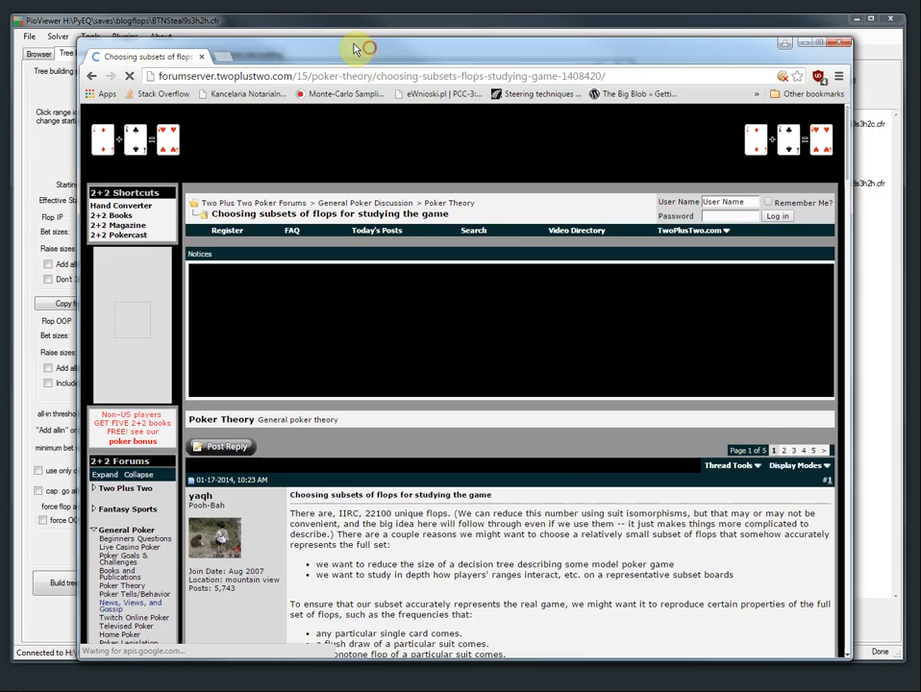
drag(355, 48, 340, 36)
Examine the thread's opening post on choosing flop subsets and its linked flop set, and return to PioViewer, closing the script generator.
scroll(298, 279, down, 5)
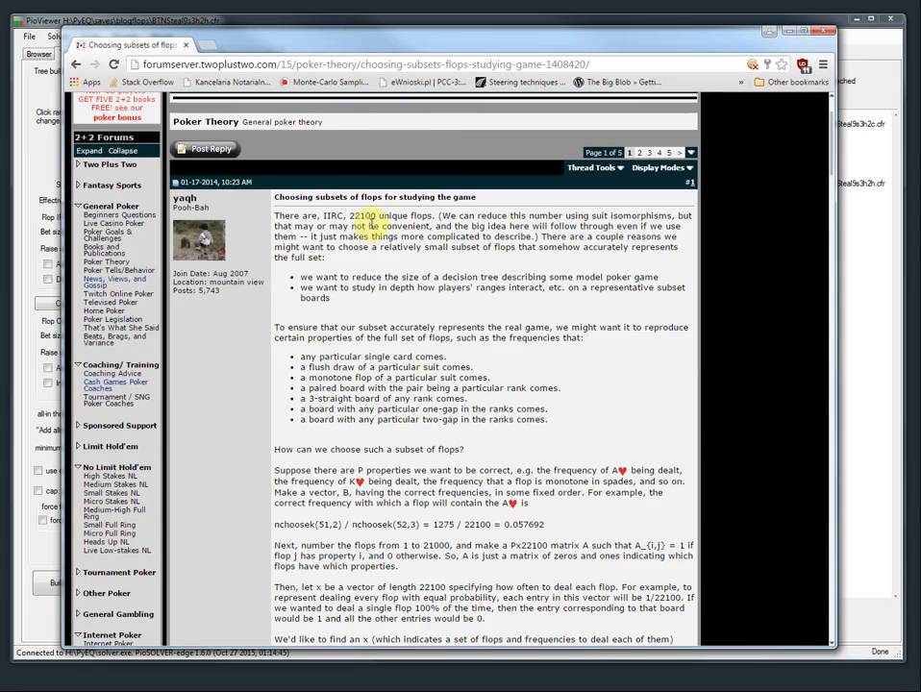
scroll(315, 255, up, 1)
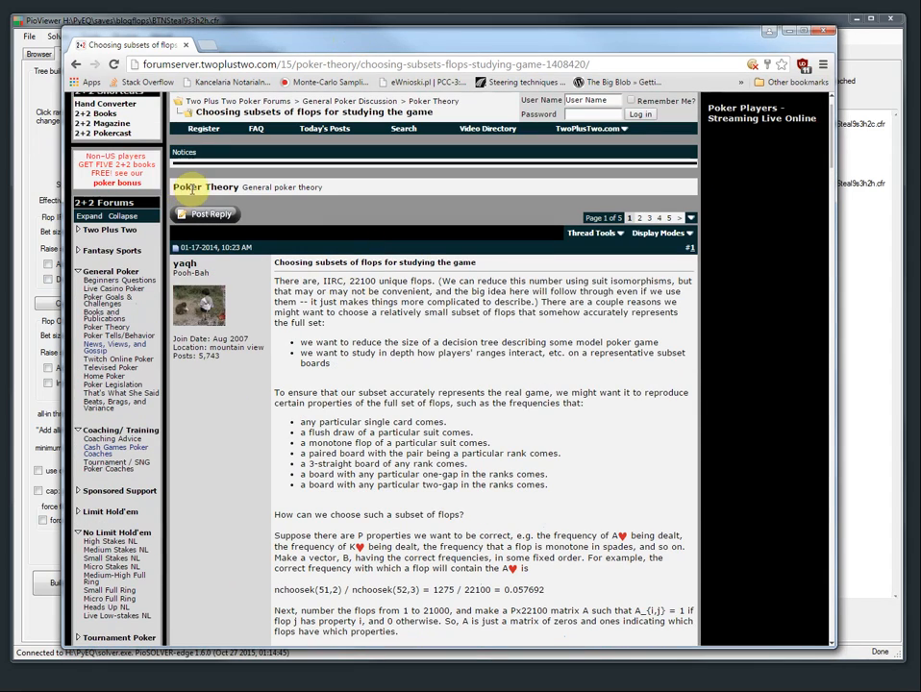
scroll(255, 230, up, 1)
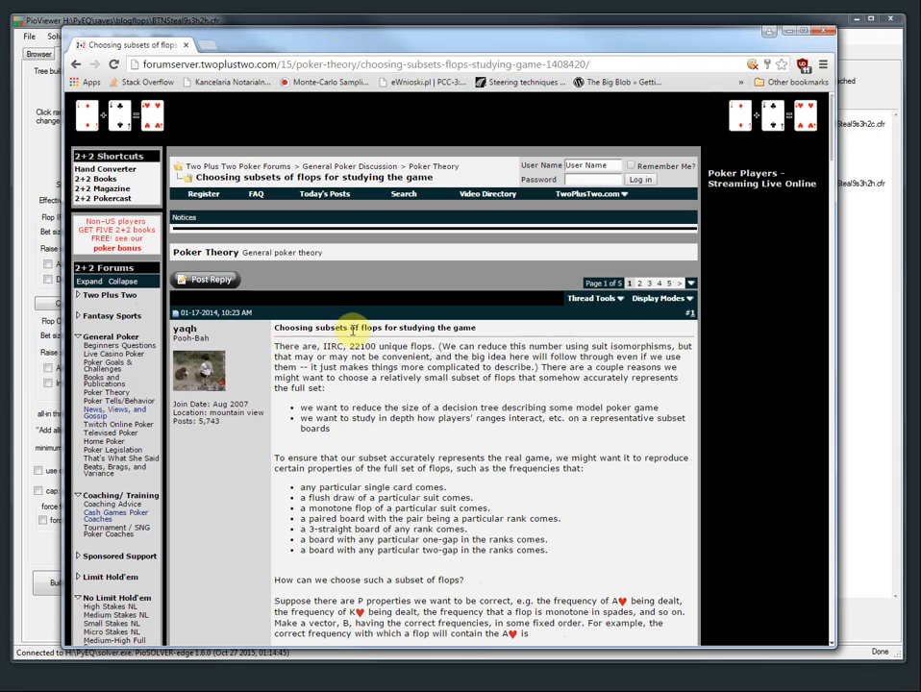
drag(286, 357, 428, 368)
scroll(421, 435, down, 7)
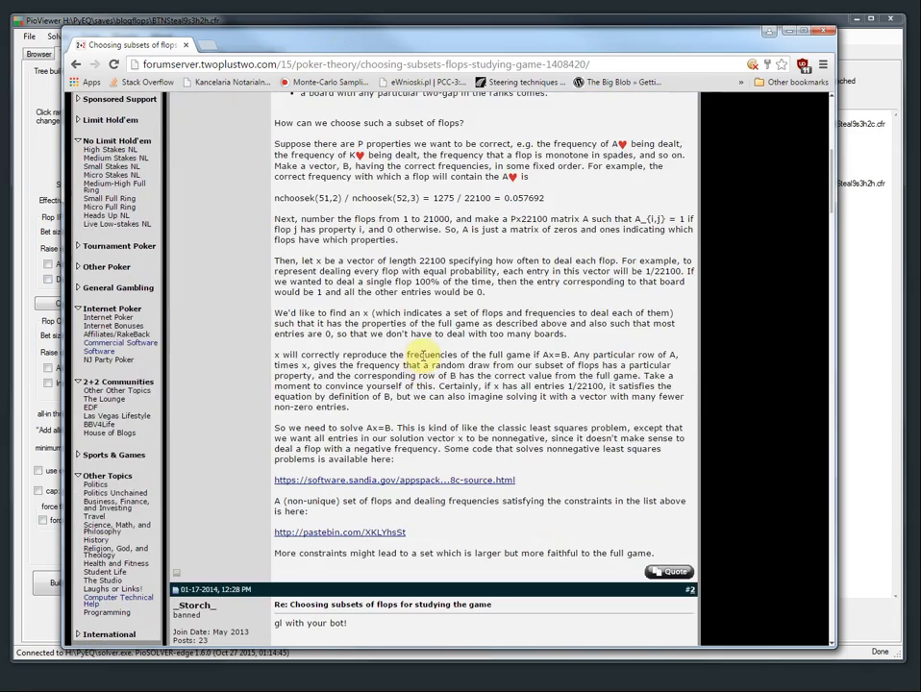
scroll(414, 341, up, 5)
scroll(406, 321, down, 6)
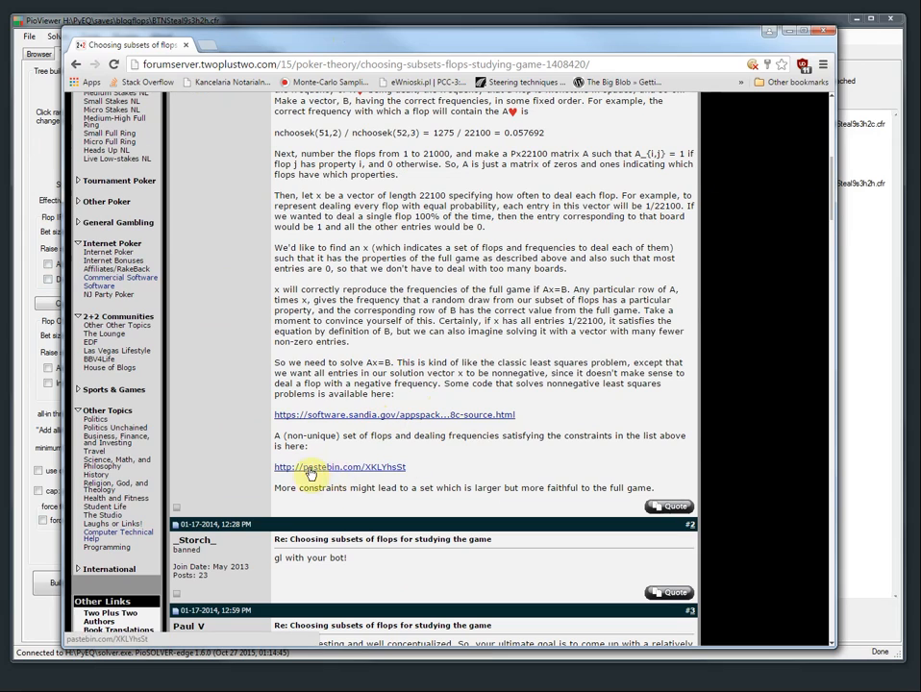
scroll(480, 457, down, 2)
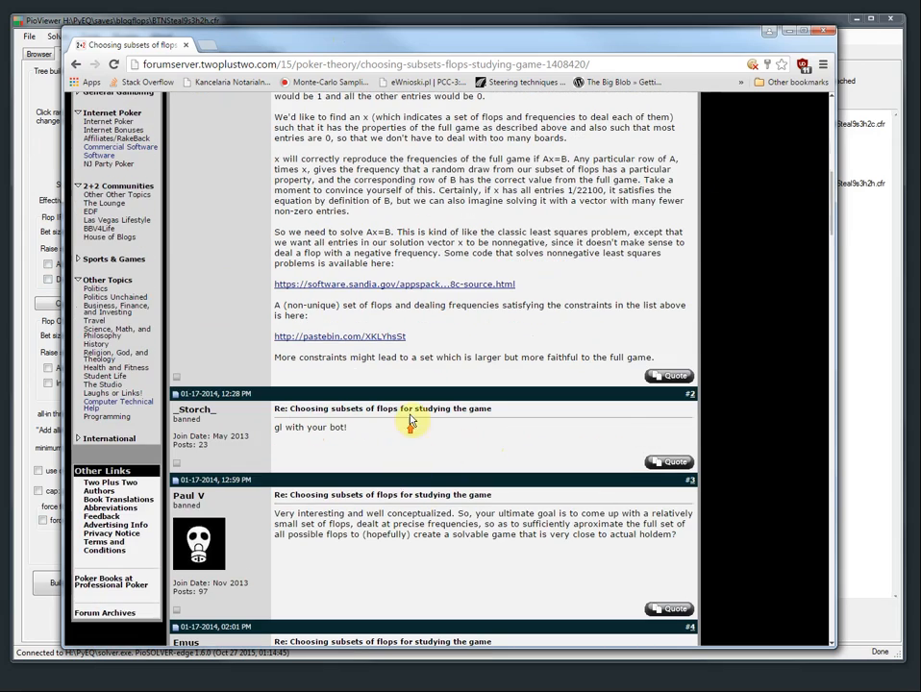
scroll(404, 456, up, 10)
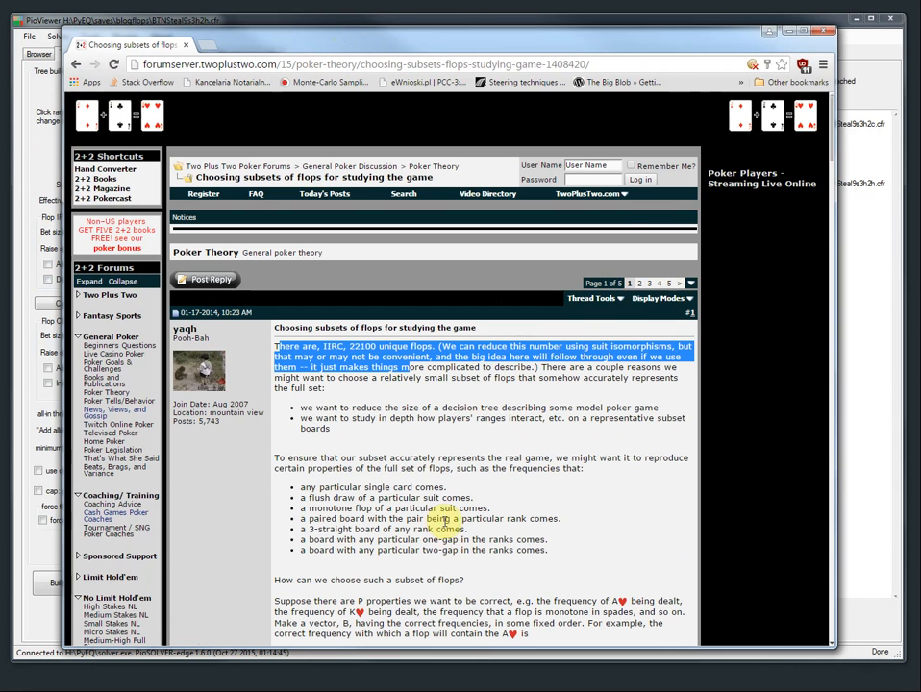
scroll(485, 470, down, 1)
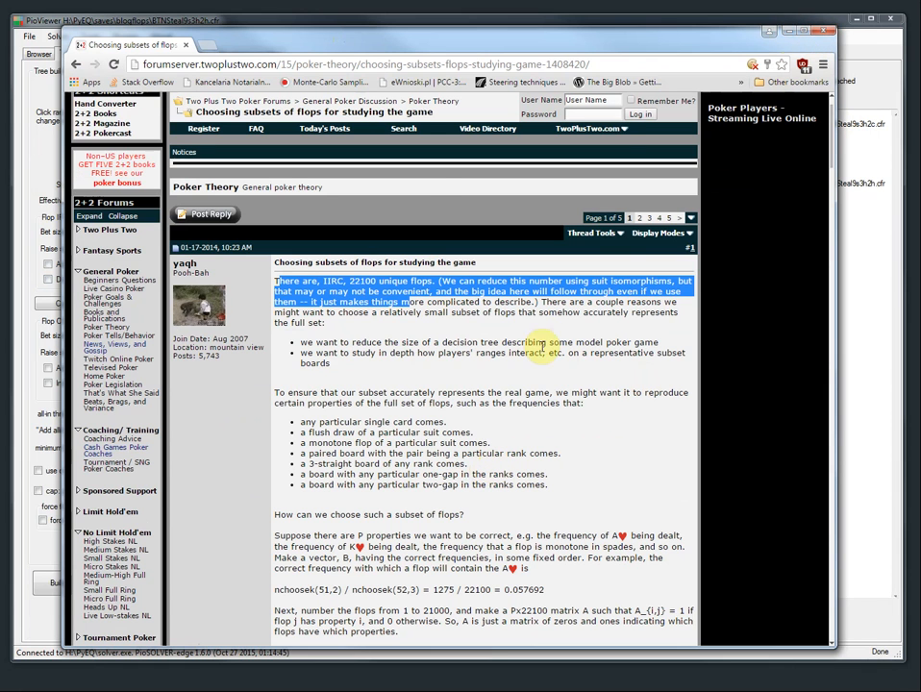
click(402, 394)
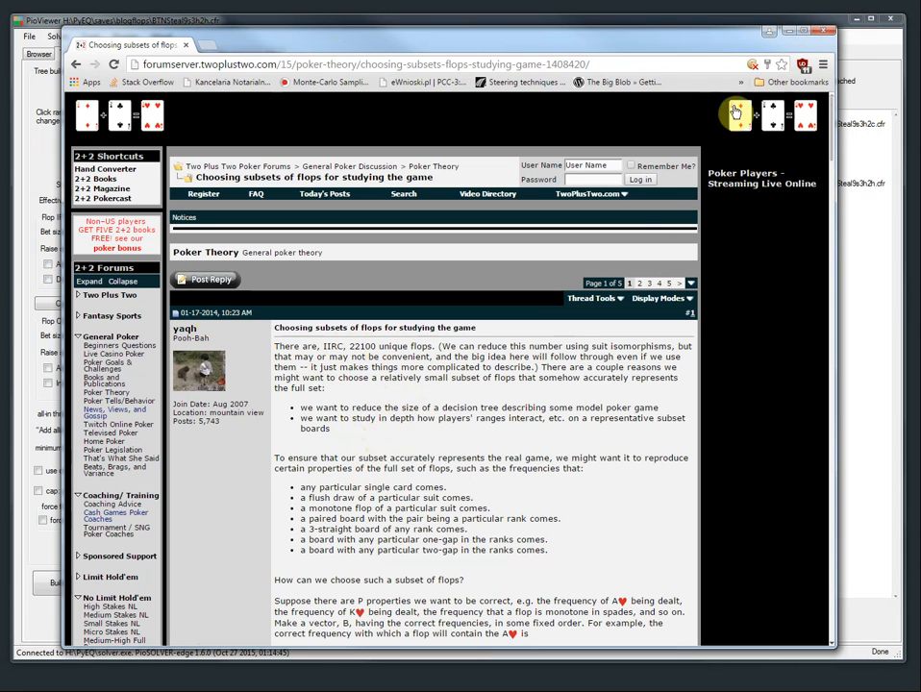
click(784, 32)
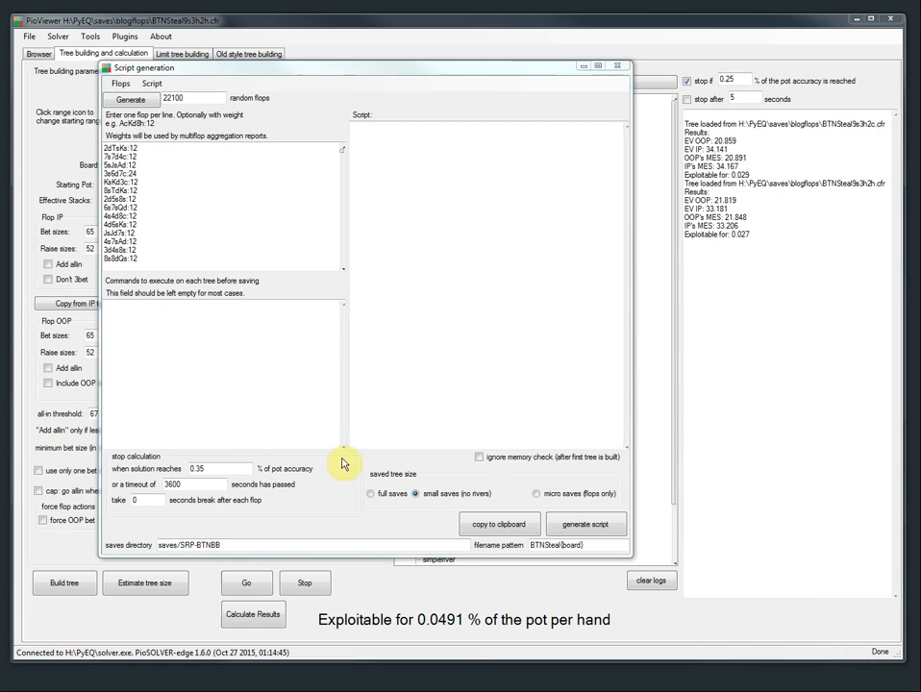
click(620, 67)
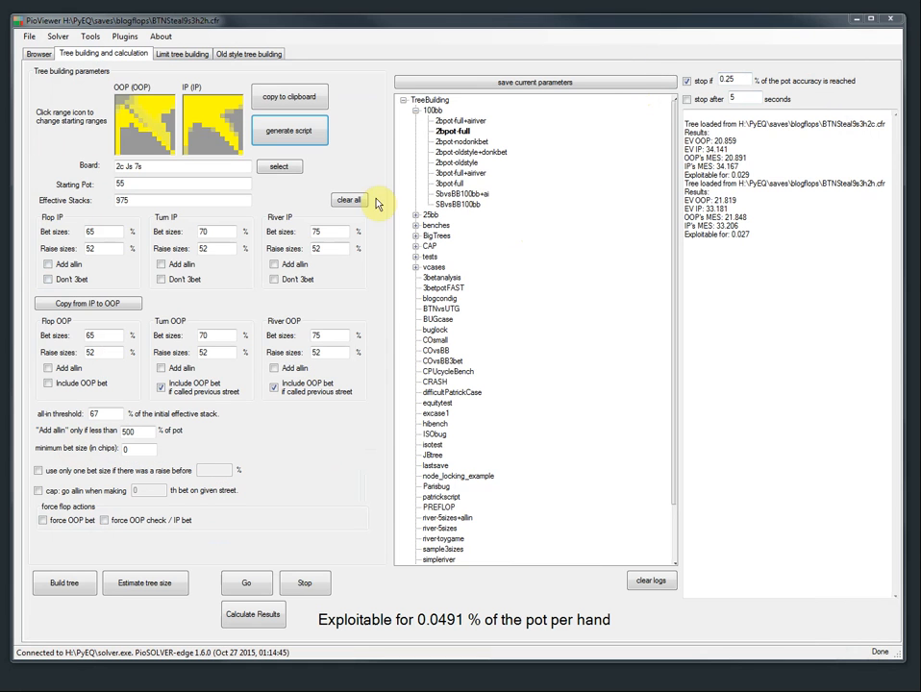
Try clearing the IP starting range, check the range editor's copy and paste options, and discard the change.
click(197, 122)
drag(269, 34, 306, 35)
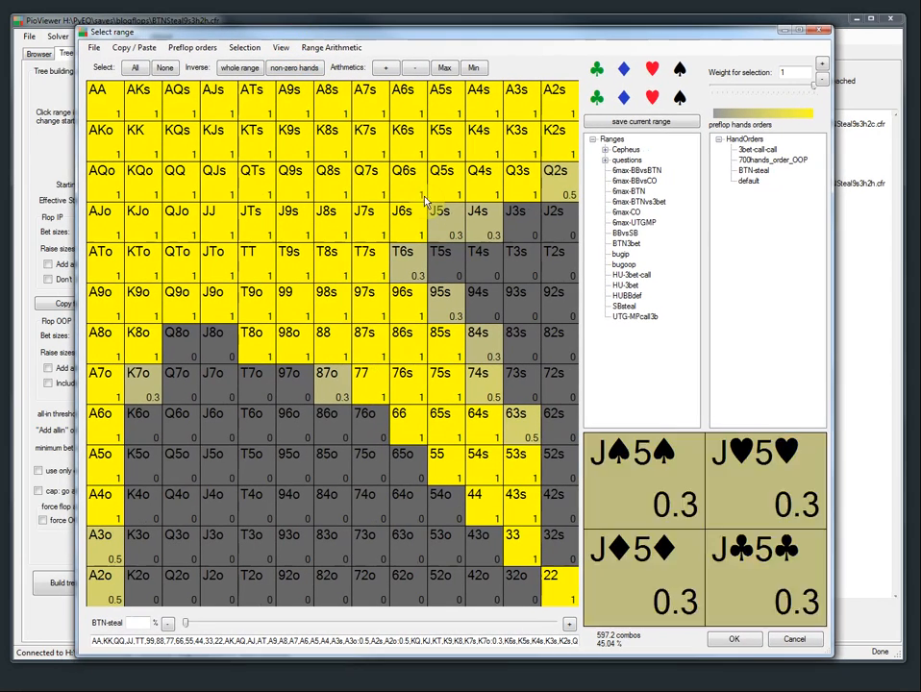
click(164, 68)
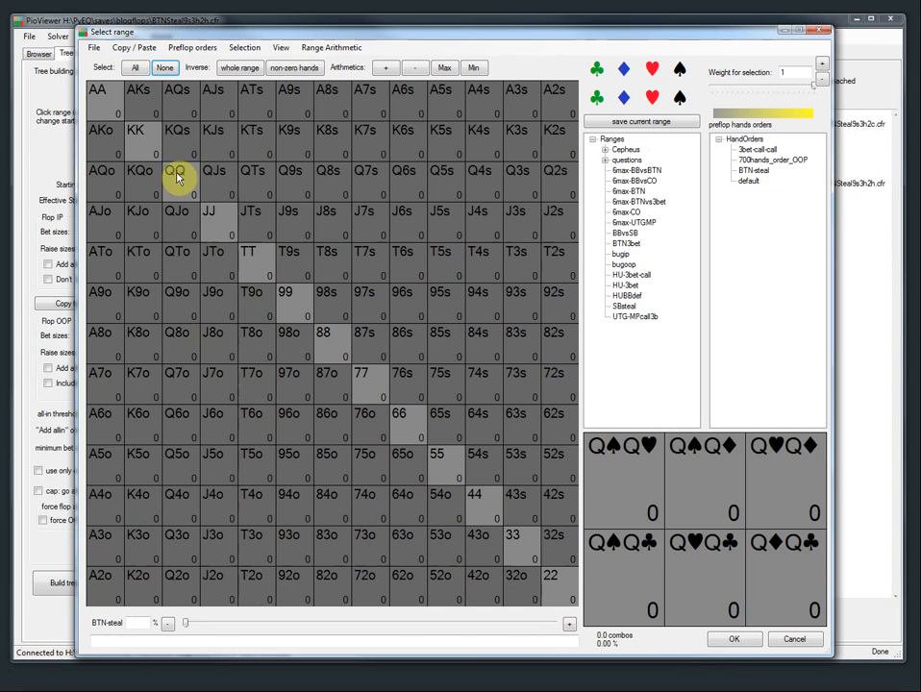
click(133, 47)
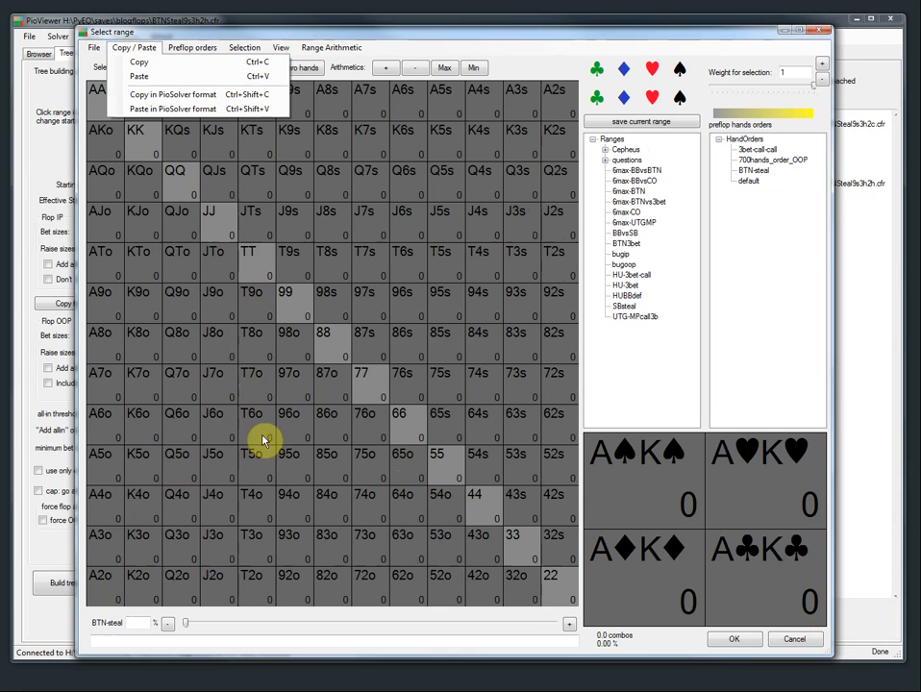
click(794, 639)
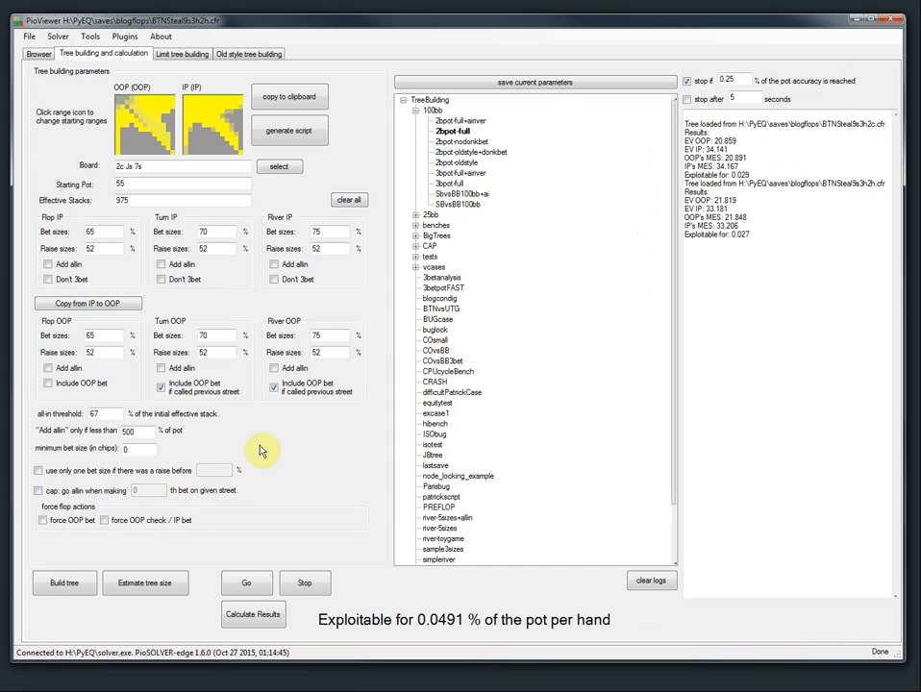
Estimate the tree size for the current tree building parameters.
click(158, 584)
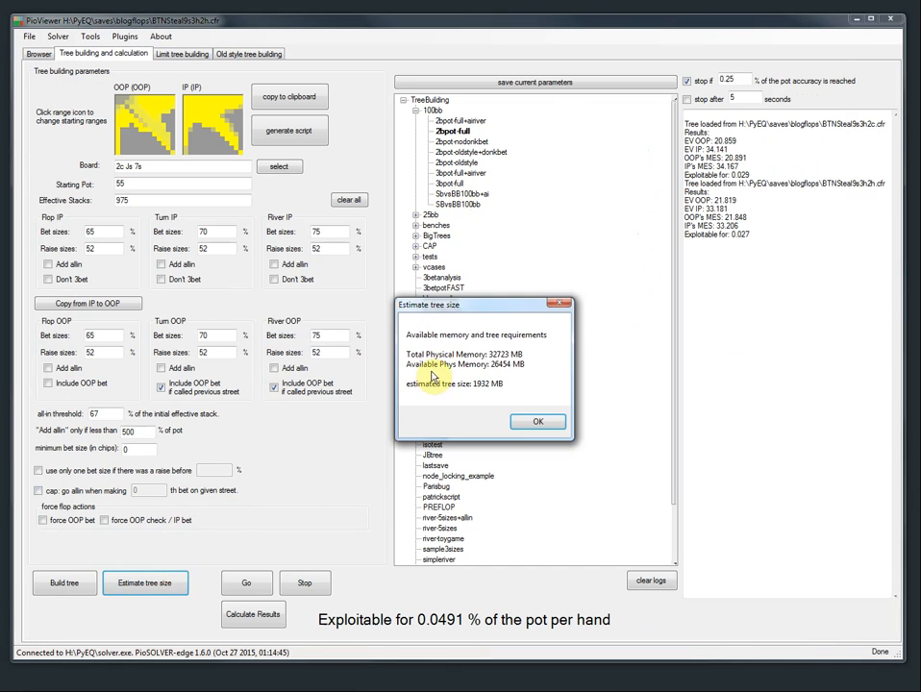
drag(470, 306, 226, 271)
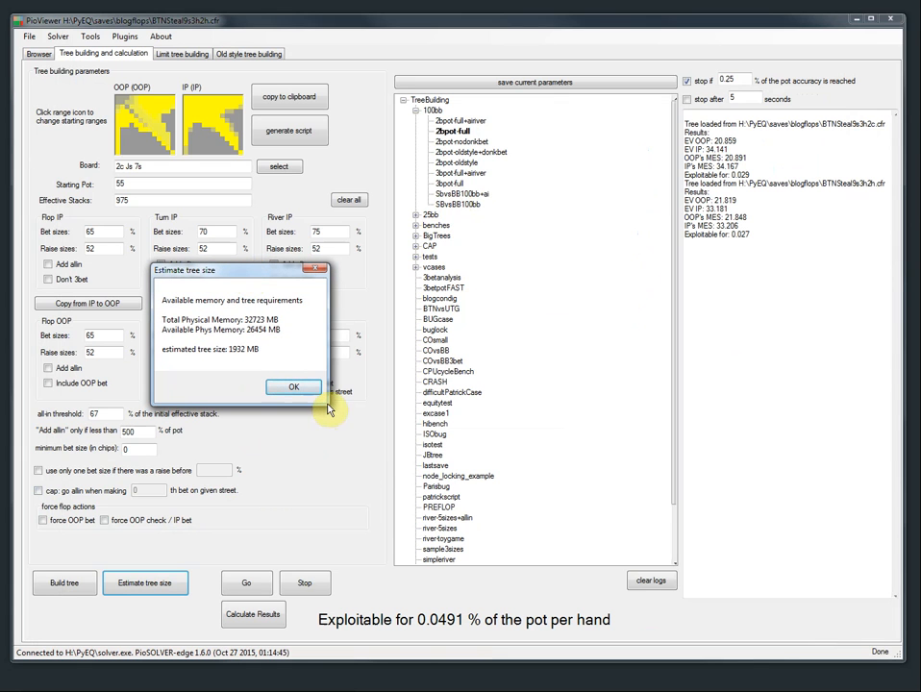
click(279, 389)
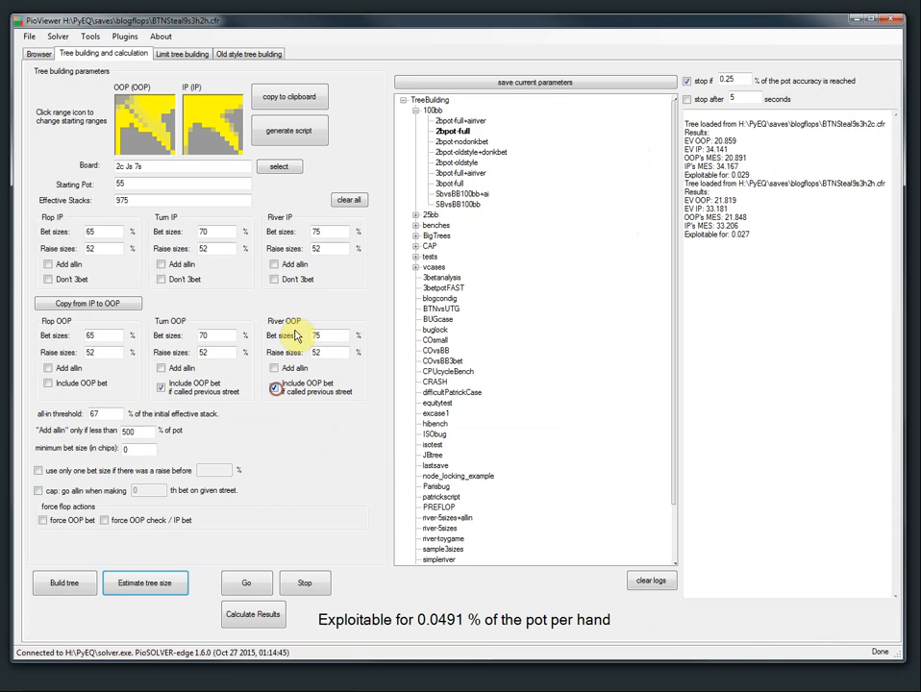
Add river all-ins and set turn bet sizes to 70, 150 for both IP and OOP, and estimate the tree size again.
click(297, 265)
click(294, 370)
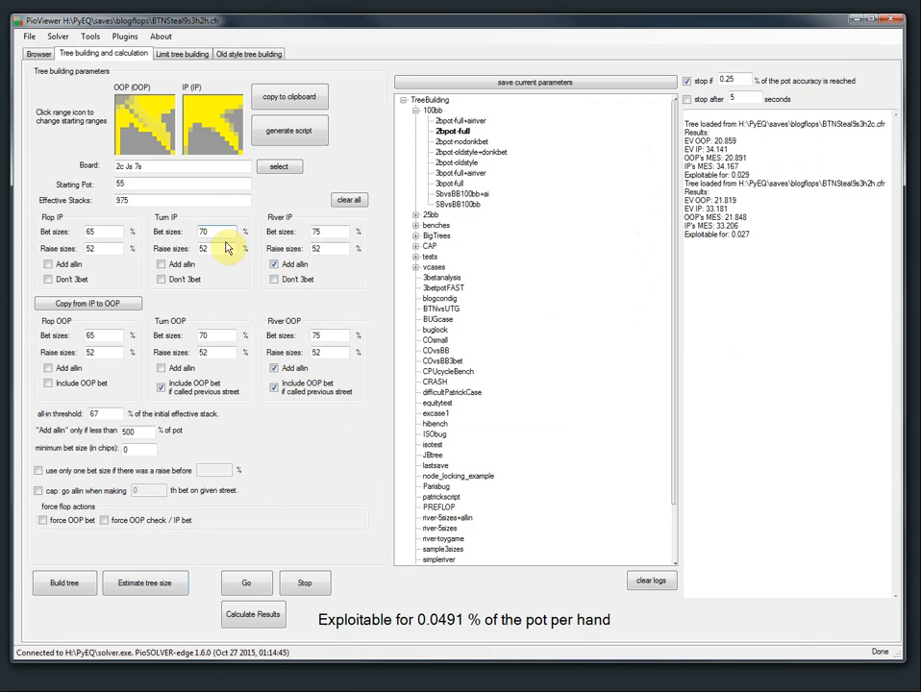
text(, 150)
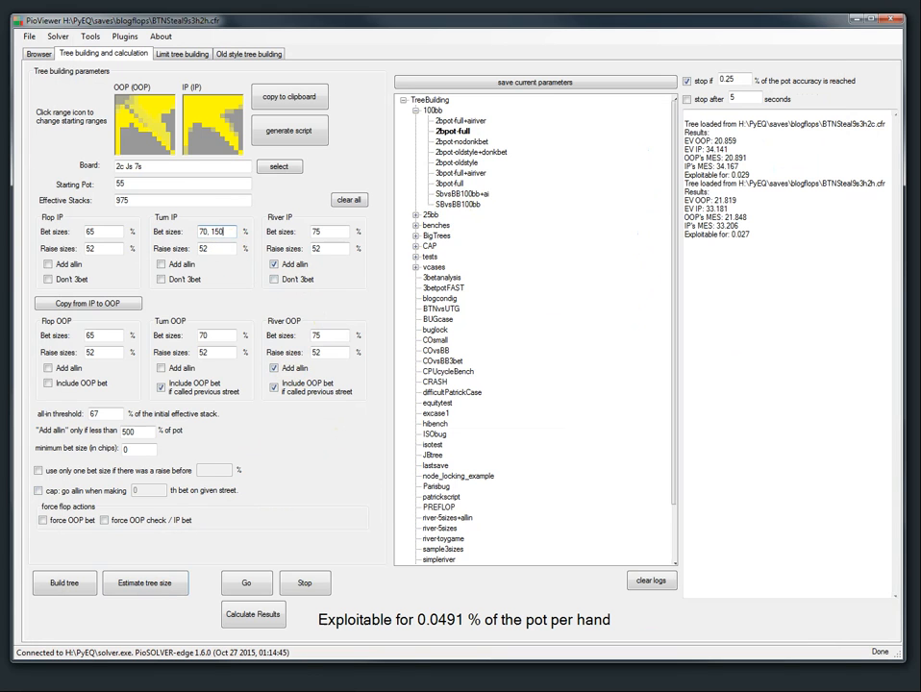
click(216, 335)
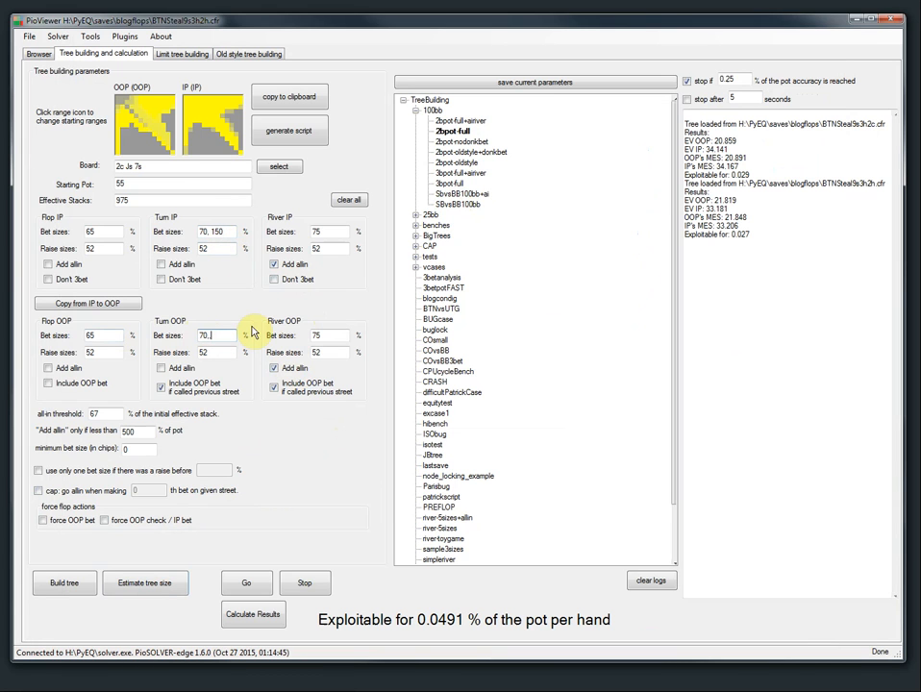
click(141, 583)
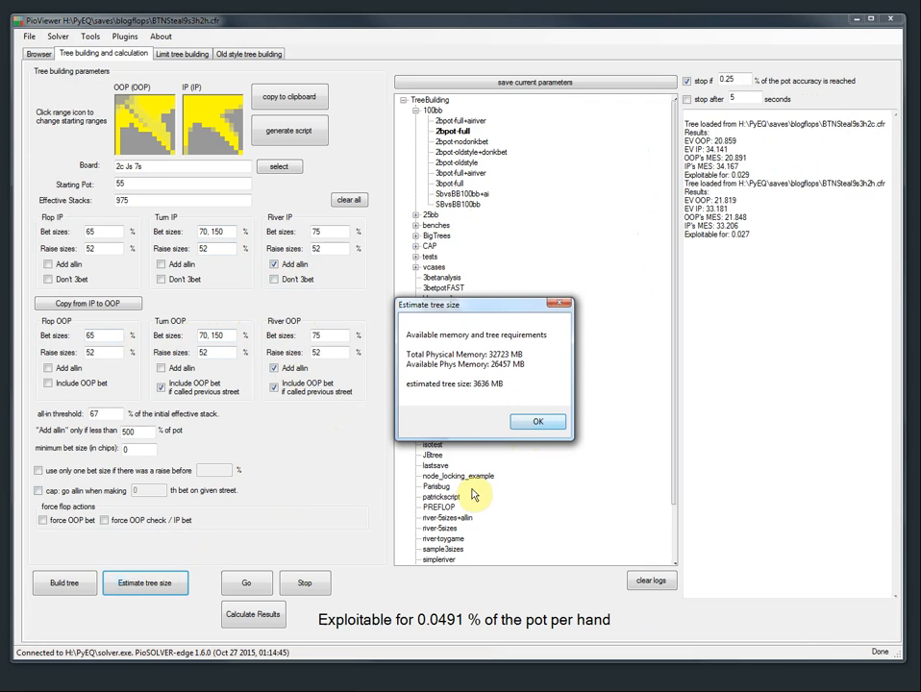
click(533, 423)
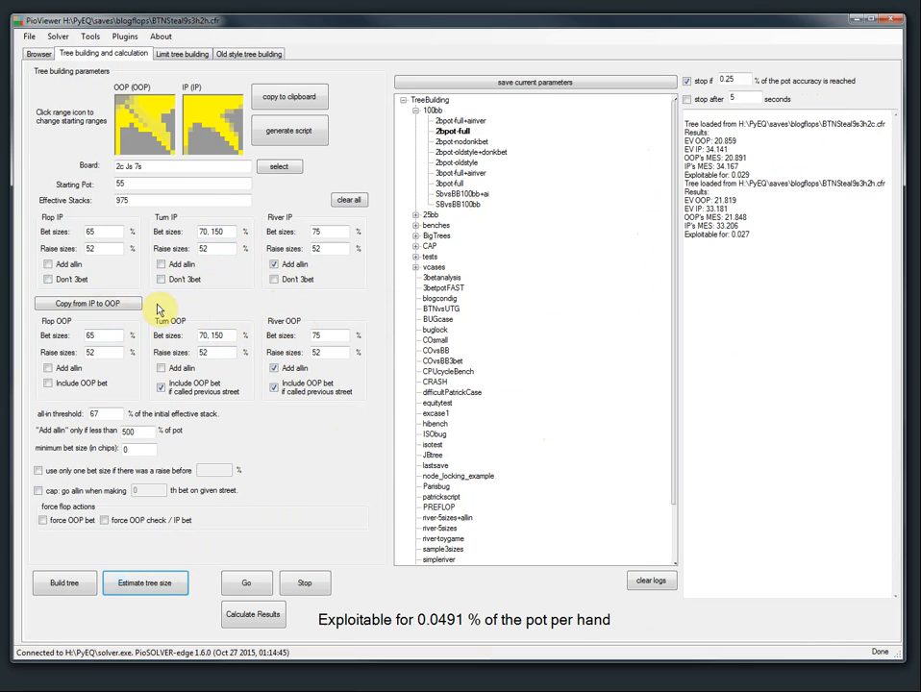
Build the tree with the current parameters and browse it to the IP decision after the OOP check.
click(160, 389)
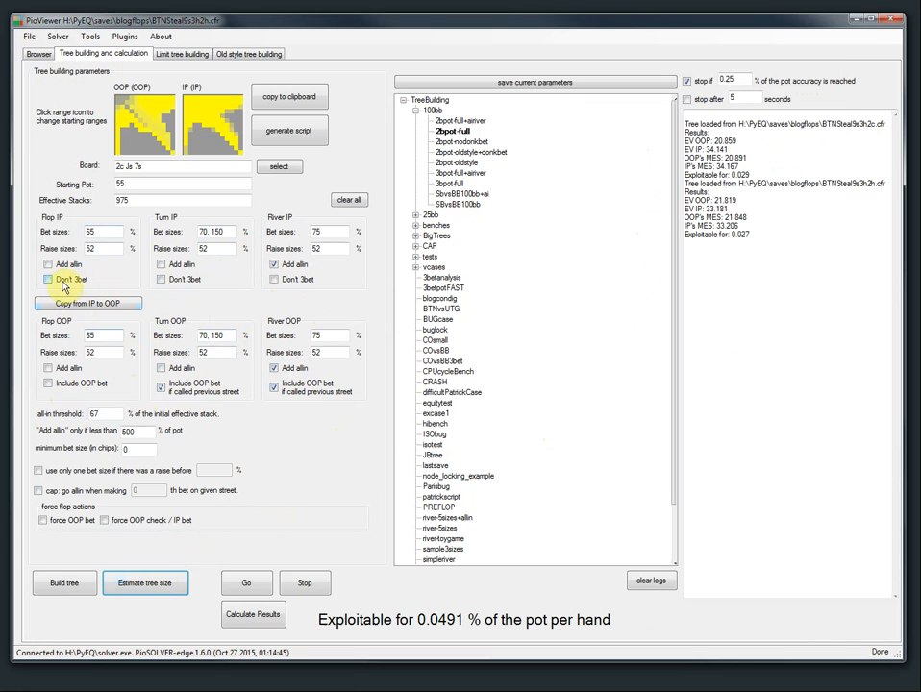
click(63, 581)
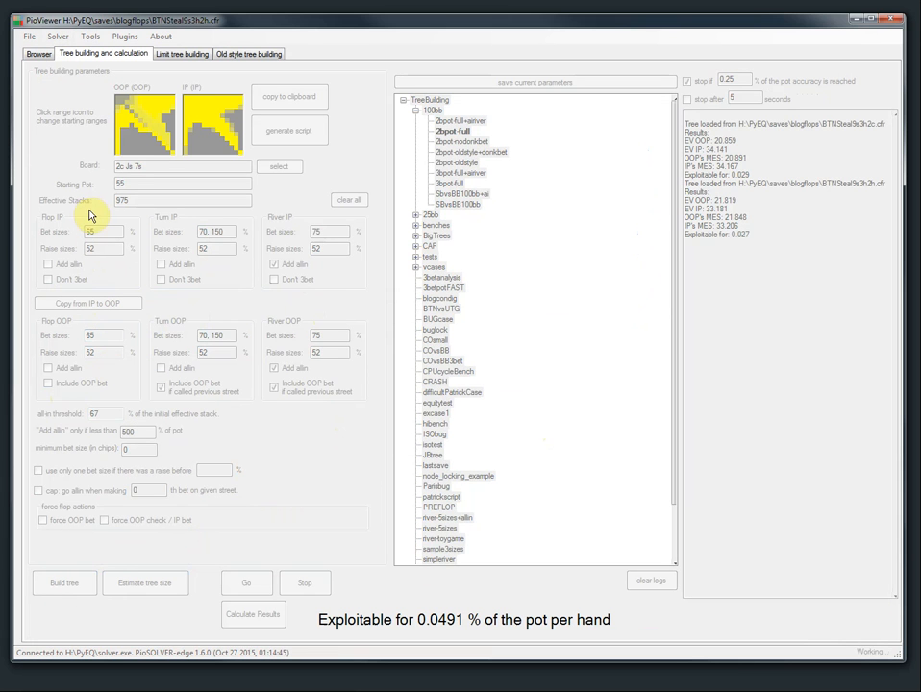
click(35, 54)
click(218, 71)
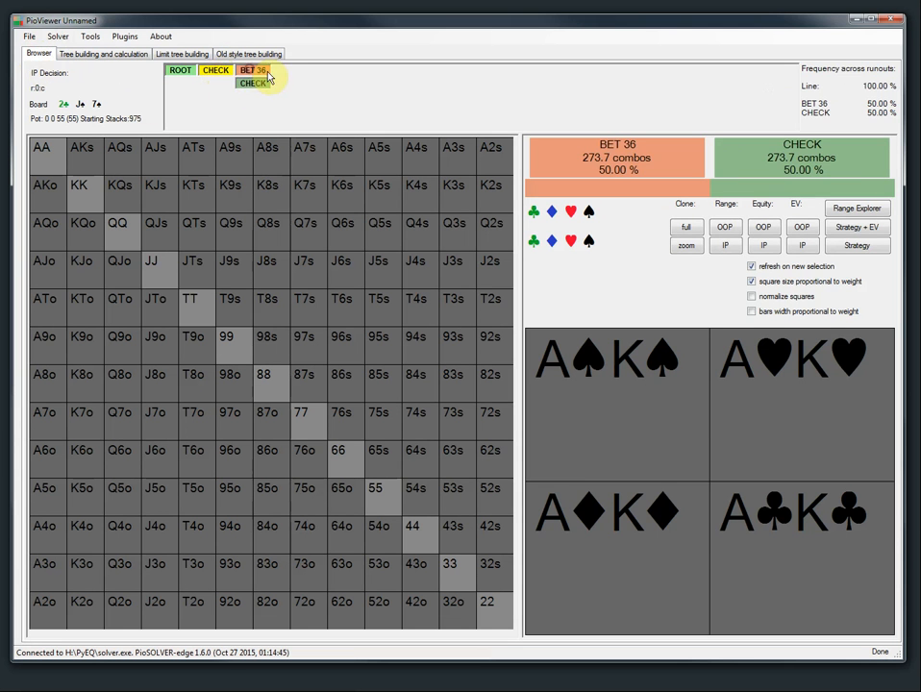
Browse the tree past the 36 bet and the raise to 102, to the IP decision.
click(253, 72)
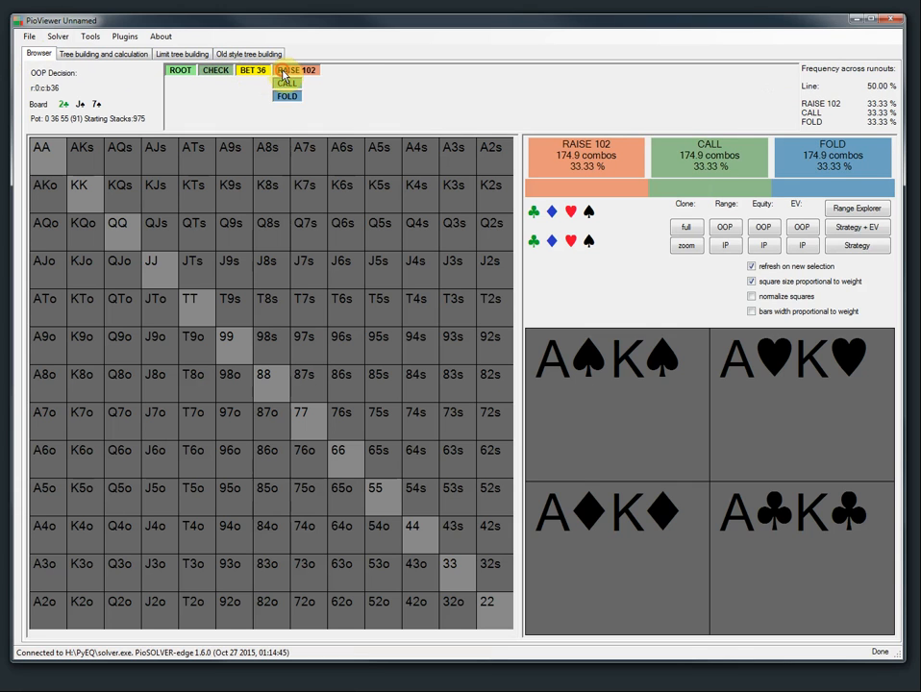
click(296, 70)
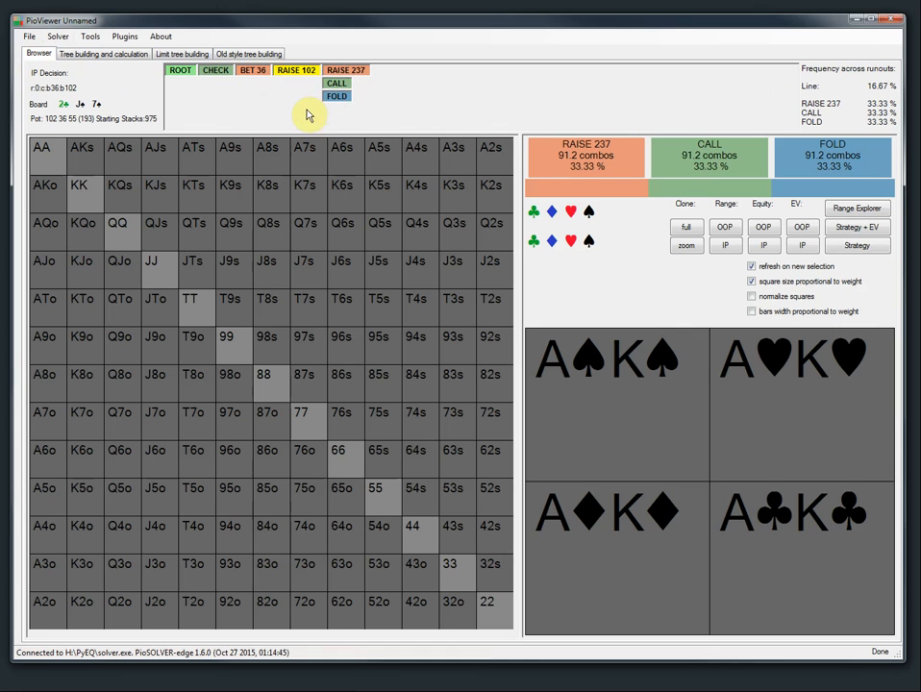
Rebuild the tree with Don't 3bet enabled for Flop IP and browse it to the IP decision facing the raise to 102.
click(93, 54)
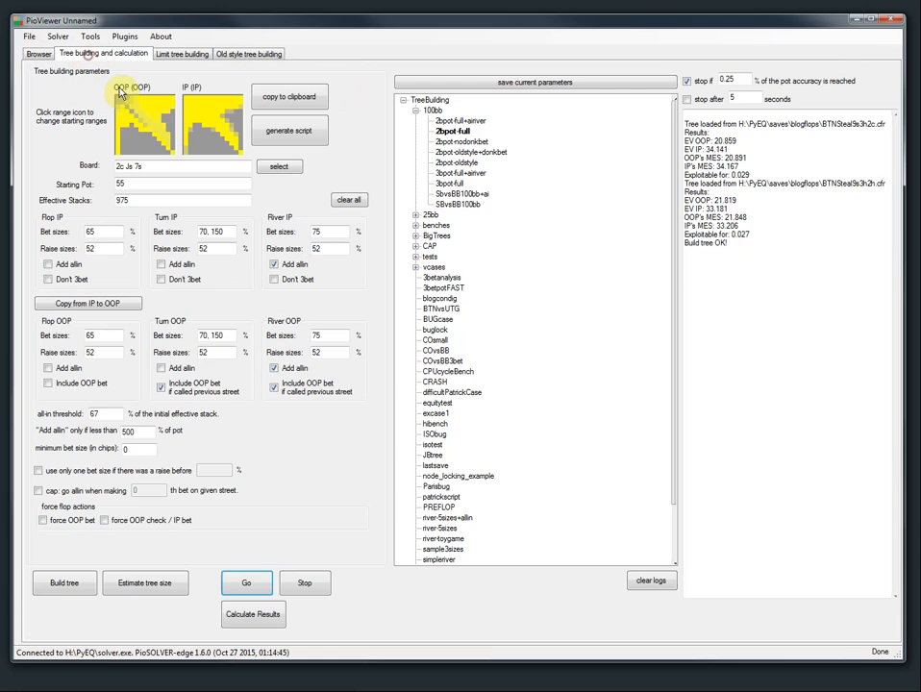
click(48, 279)
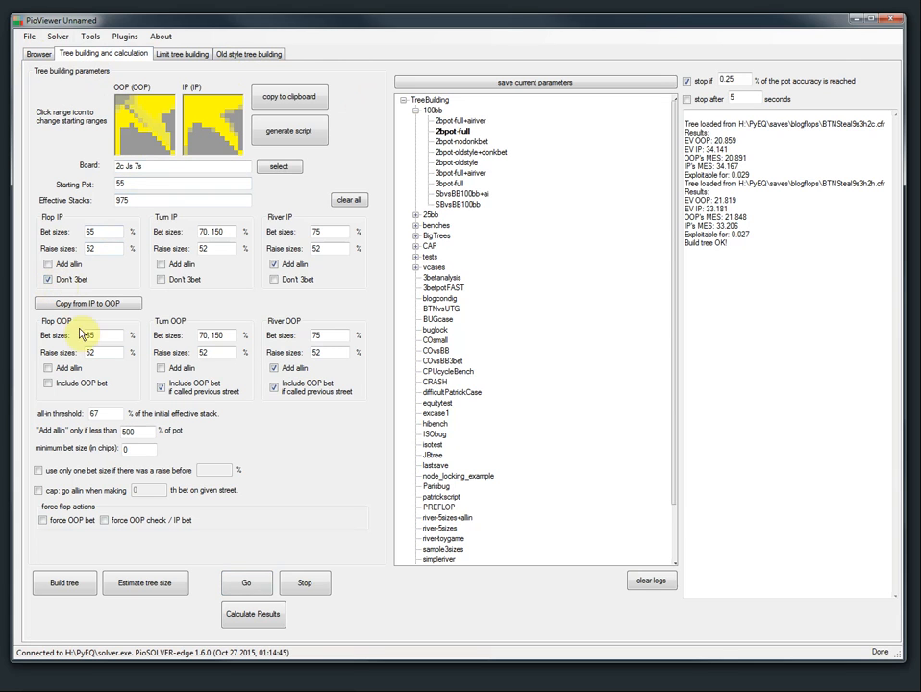
click(67, 582)
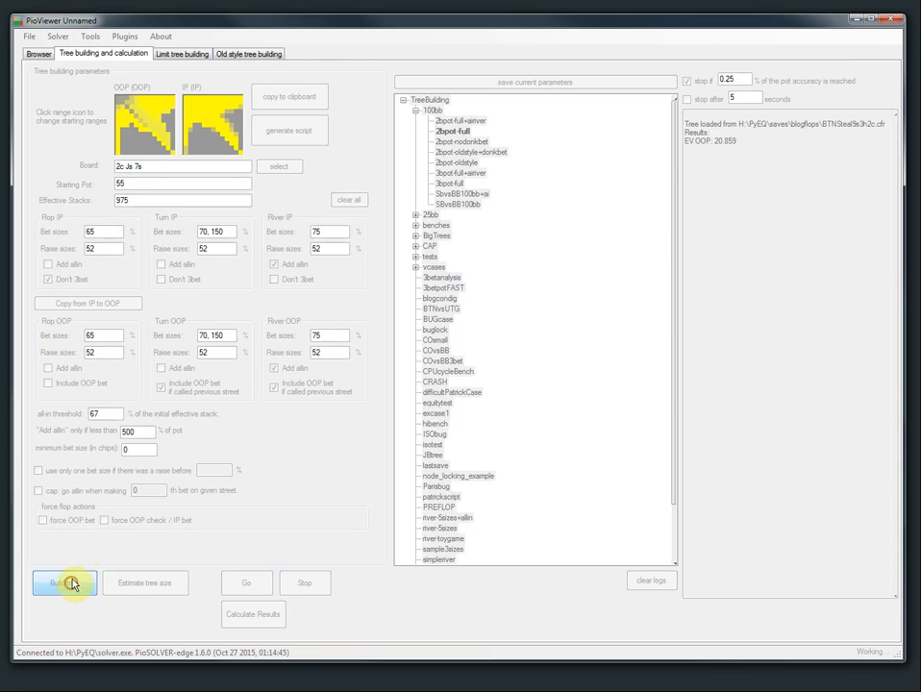
click(36, 55)
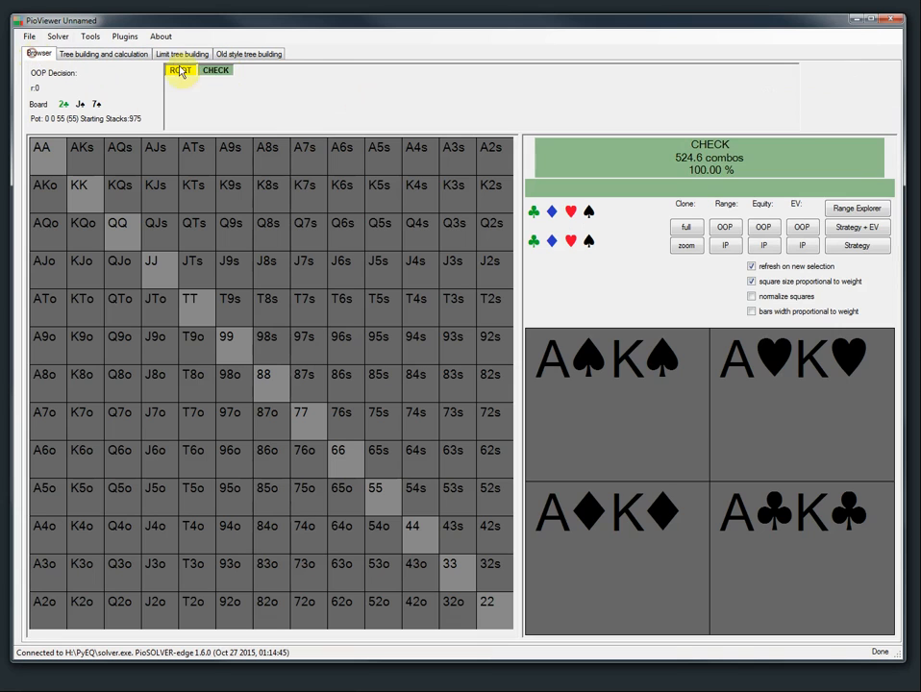
click(215, 71)
click(252, 70)
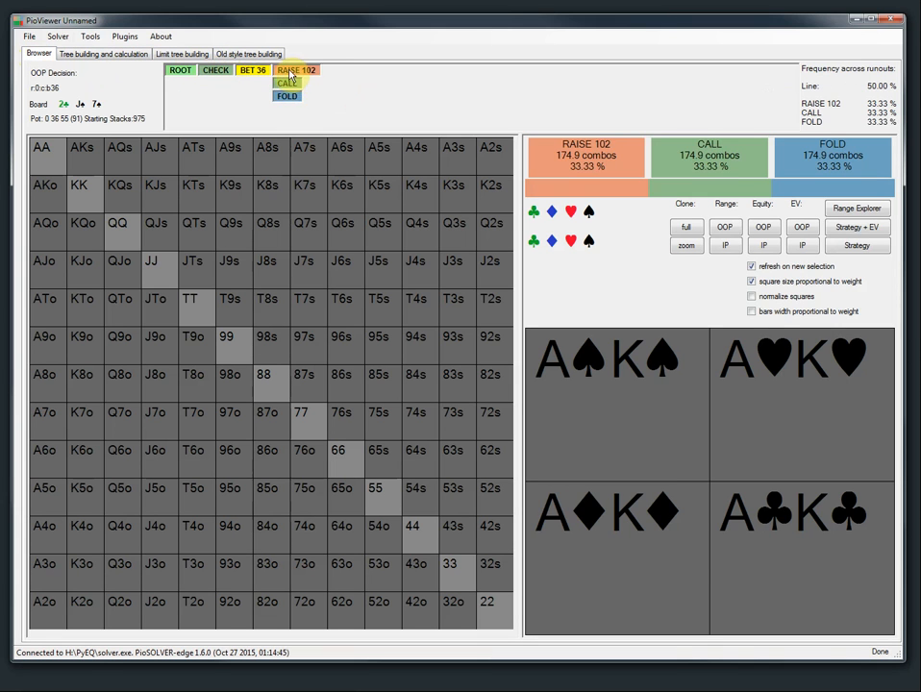
click(296, 70)
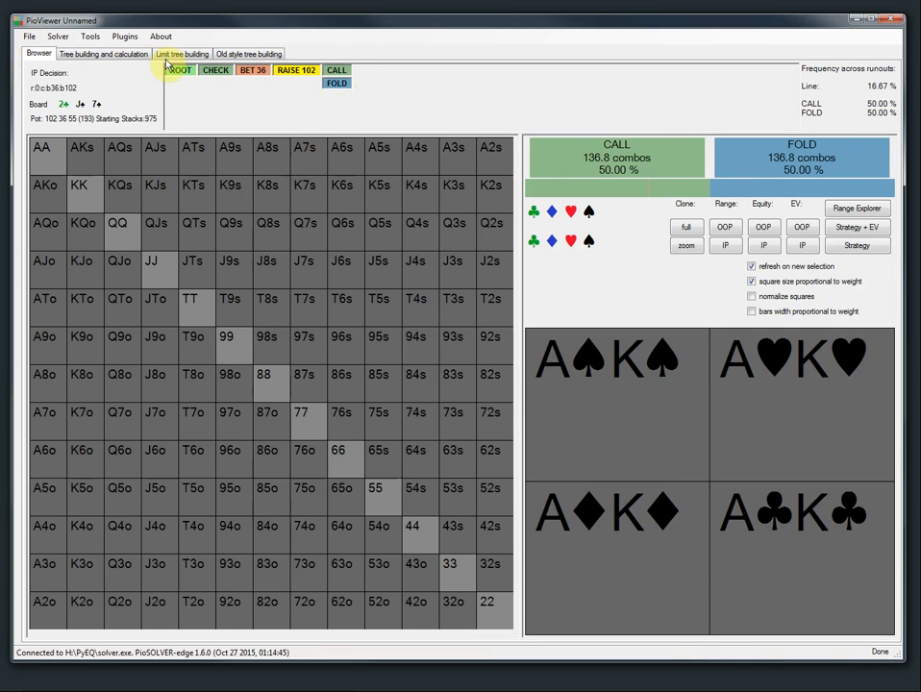
Compare the estimated tree size with Don't 3bet enabled for Flop IP and with it disabled again.
click(72, 54)
click(147, 588)
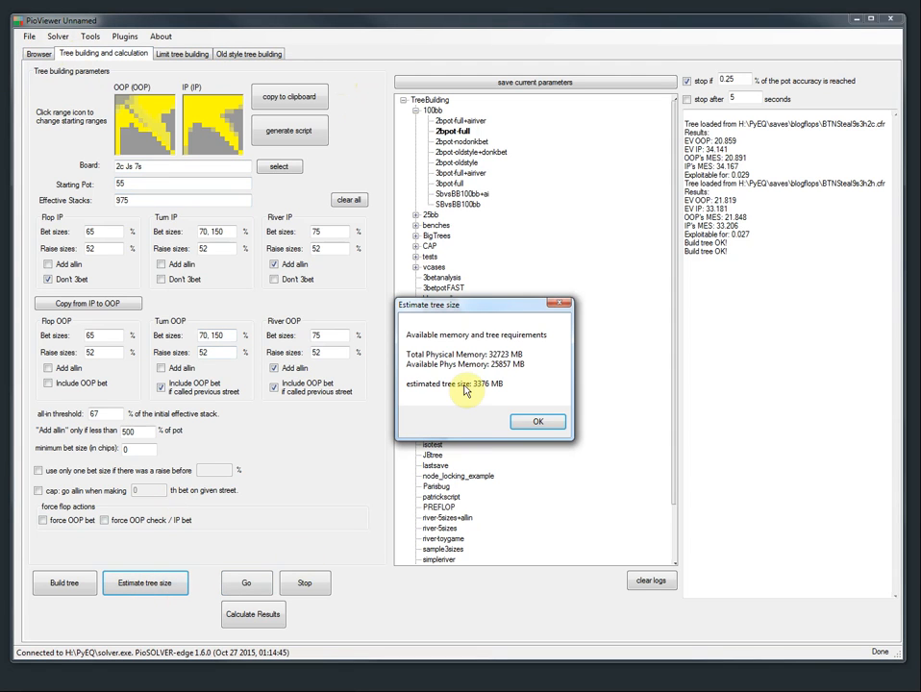
click(538, 421)
click(77, 282)
click(177, 588)
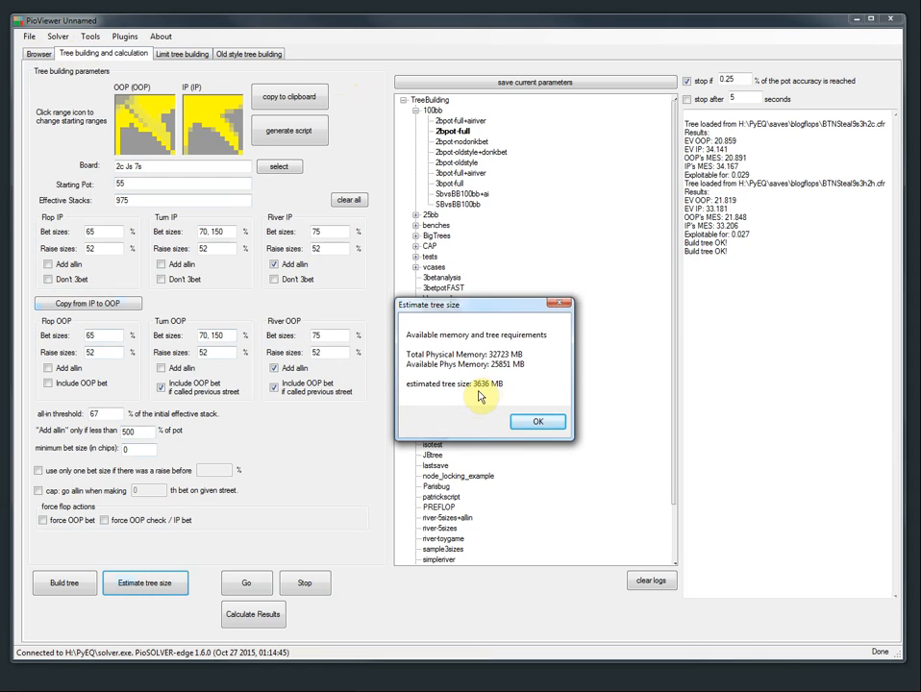
click(536, 428)
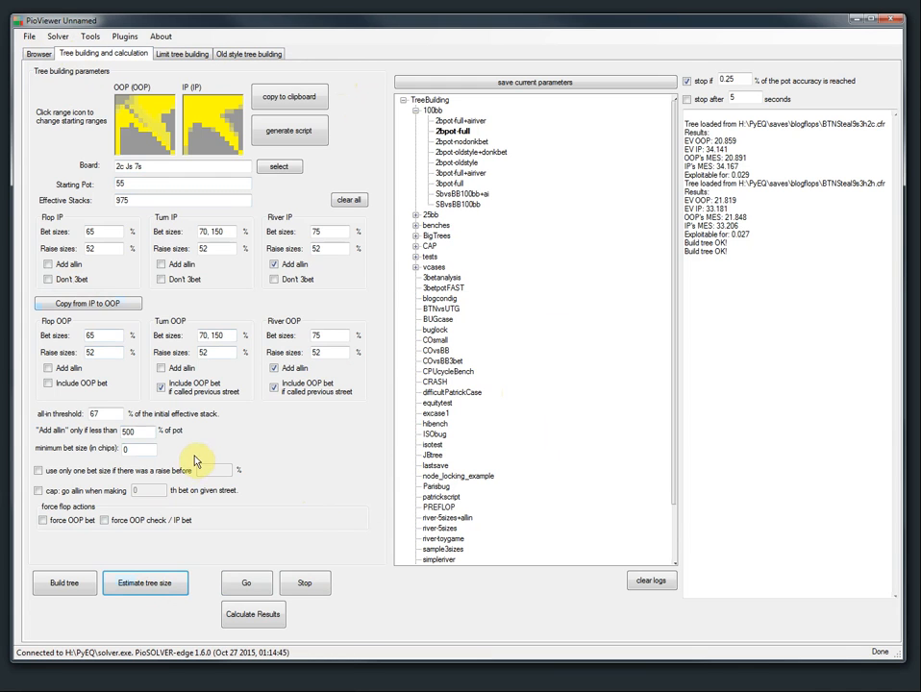
Browse the existing tree to the OOP decision facing the 36 bet to check the raise option.
click(37, 53)
click(217, 71)
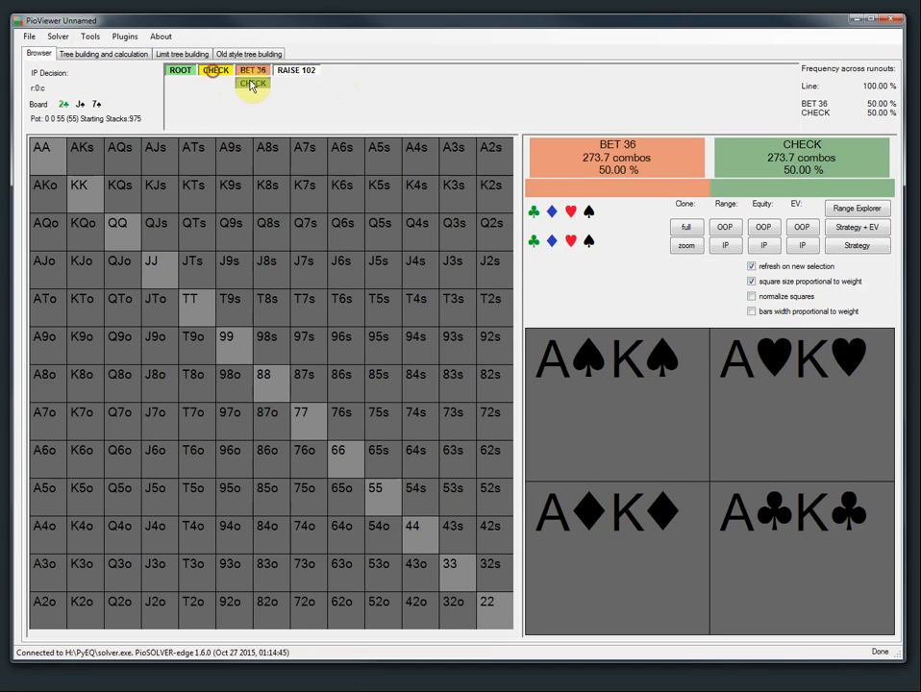
click(253, 70)
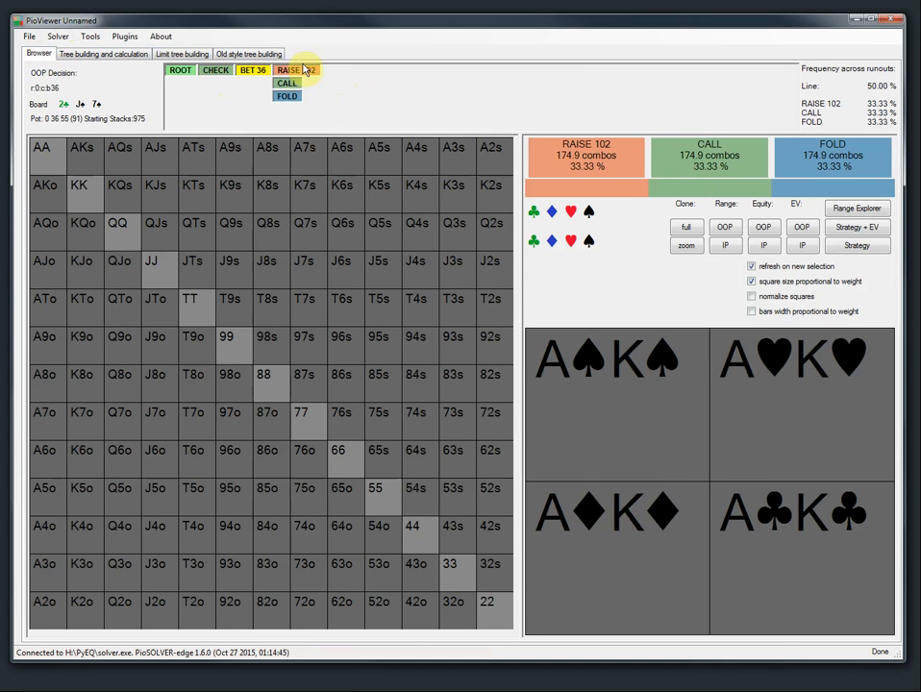
Clear the Flop OOP raise sizes, rebuild the tree, and browse to the OOP response to the 36 bet.
click(113, 55)
double_click(98, 351)
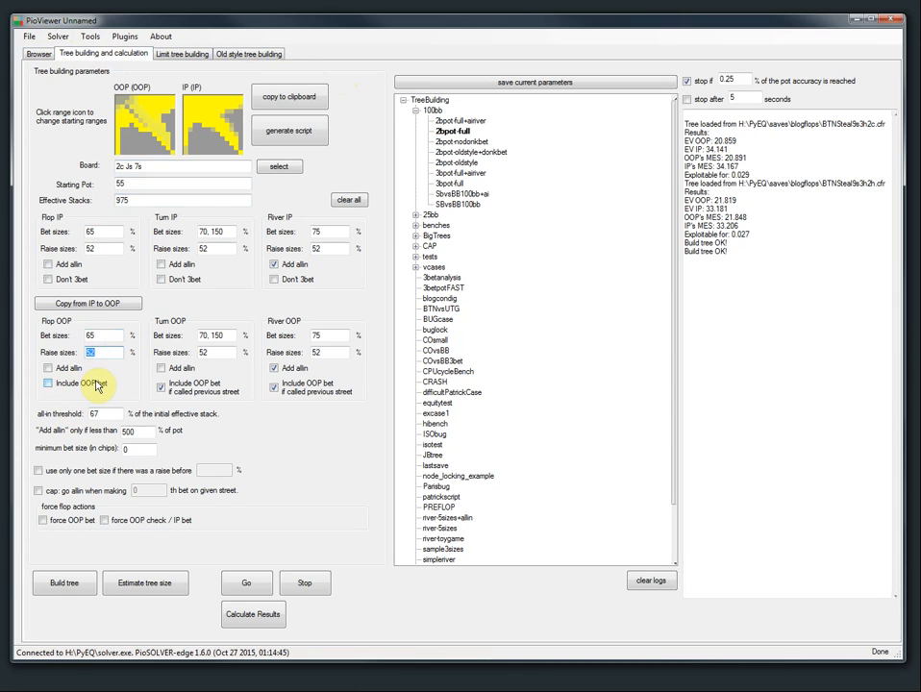
click(62, 583)
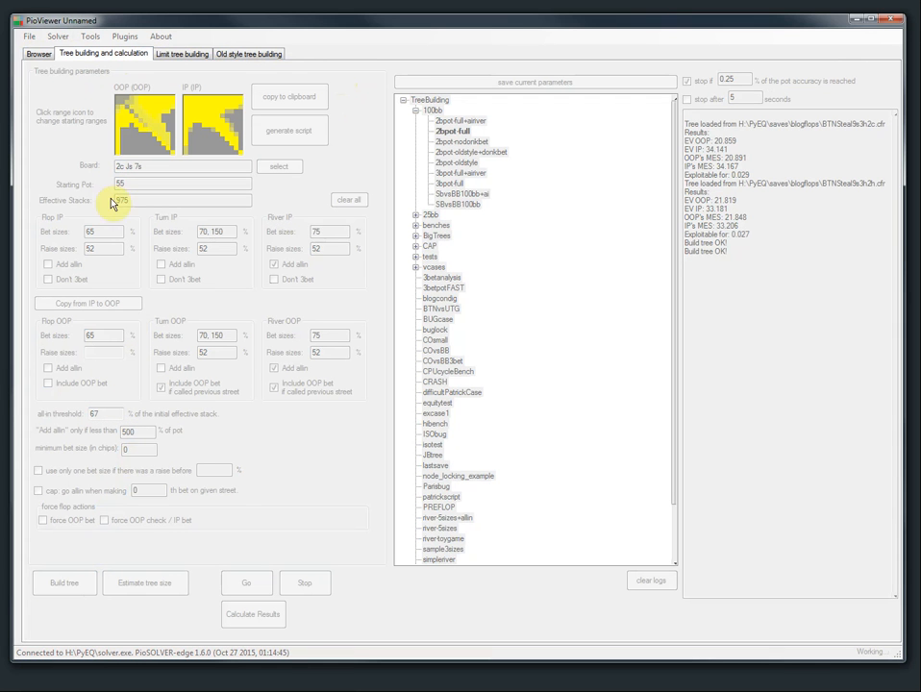
click(48, 55)
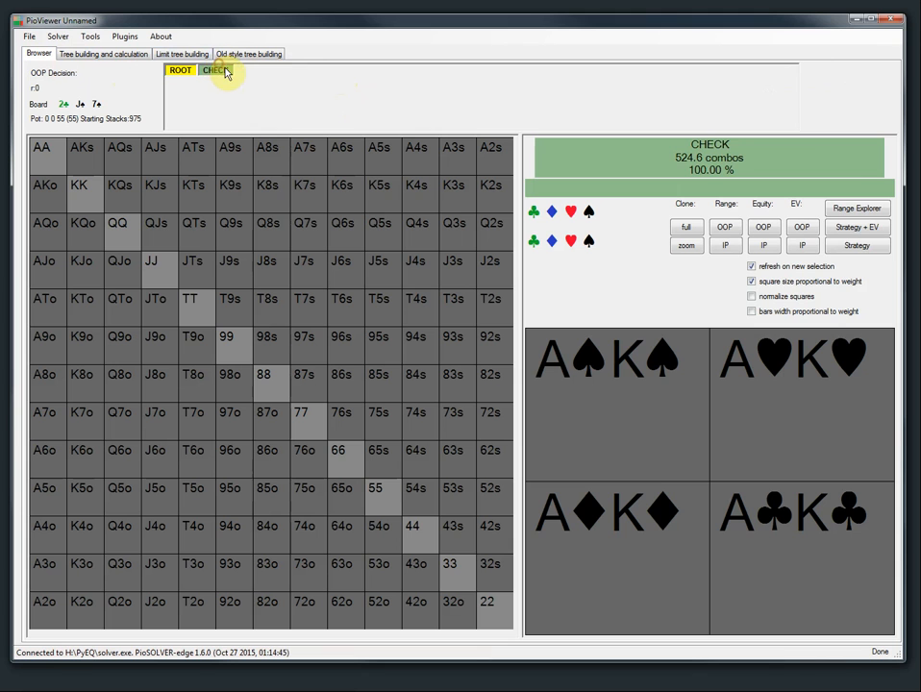
click(227, 73)
click(255, 72)
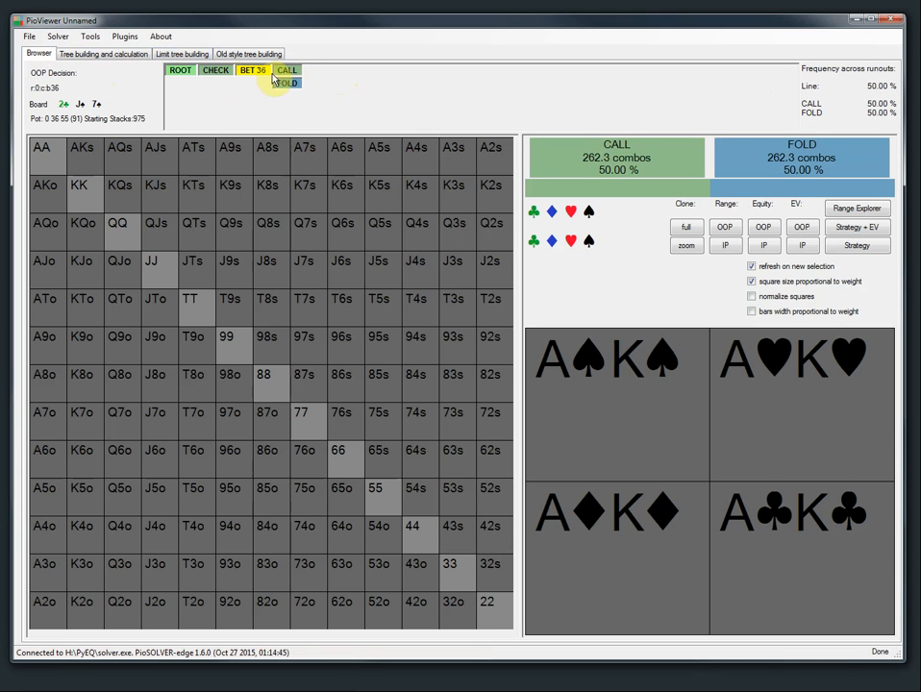
Follow the line through the flop call and the 3♦ turn to the IP decision facing the OOP bet of 190.
click(86, 55)
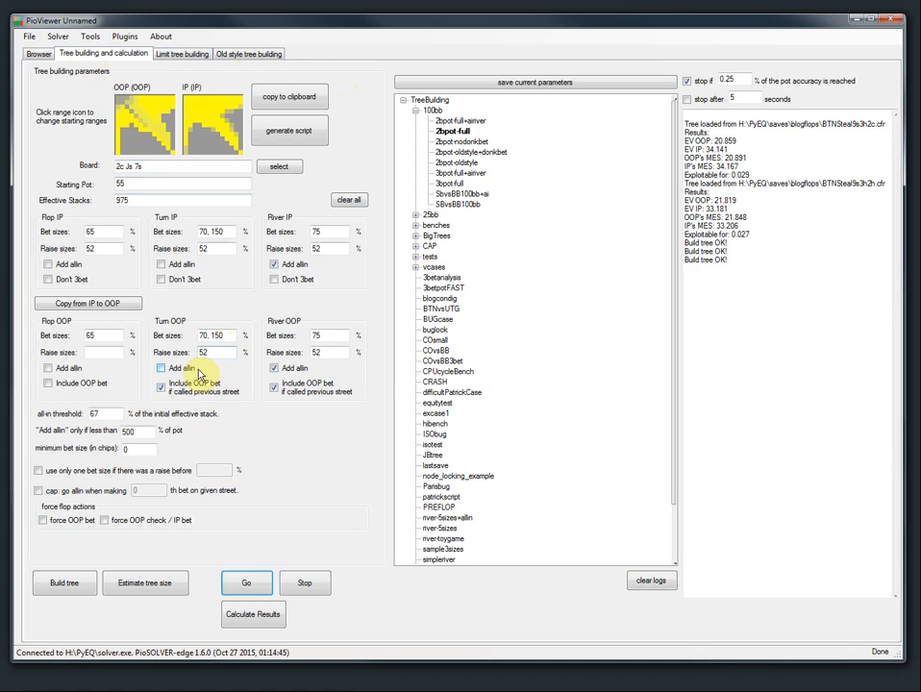
click(39, 55)
click(290, 73)
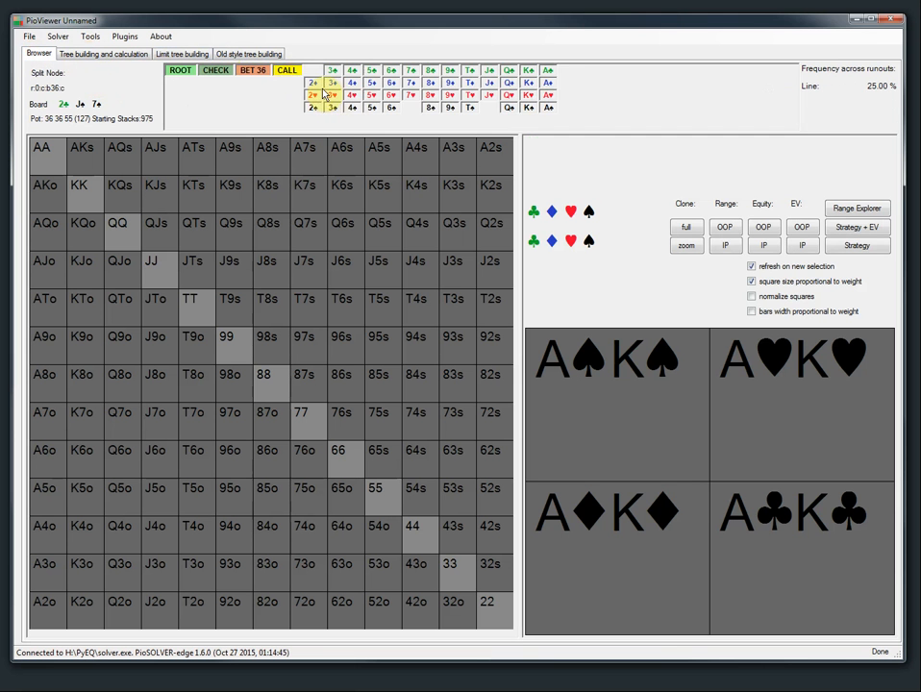
click(331, 85)
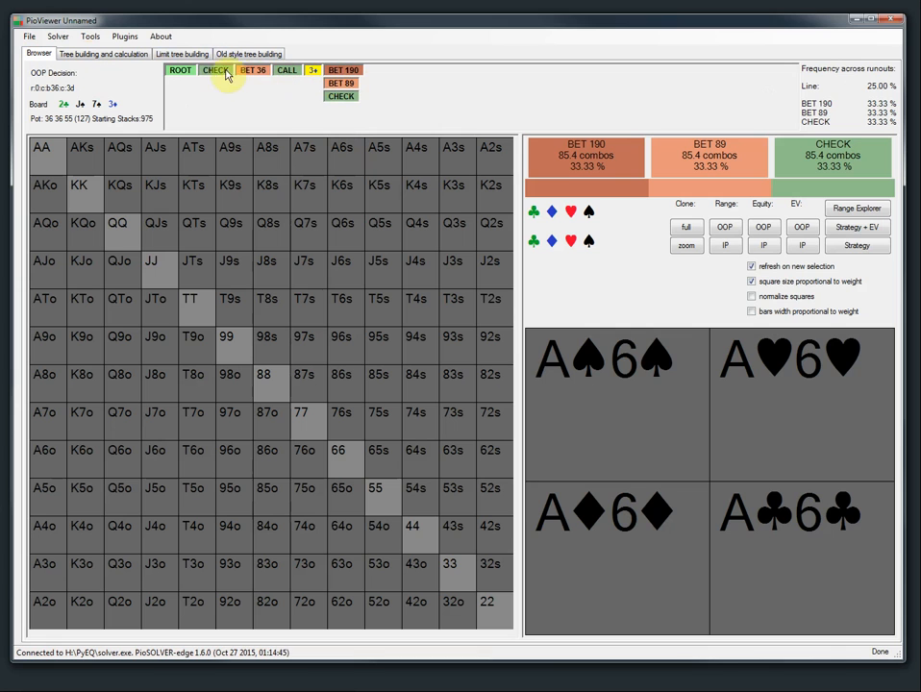
click(344, 71)
Cut the selected BET 190 line on the 3♦ turn from the tree and check the remaining OOP options there.
click(90, 37)
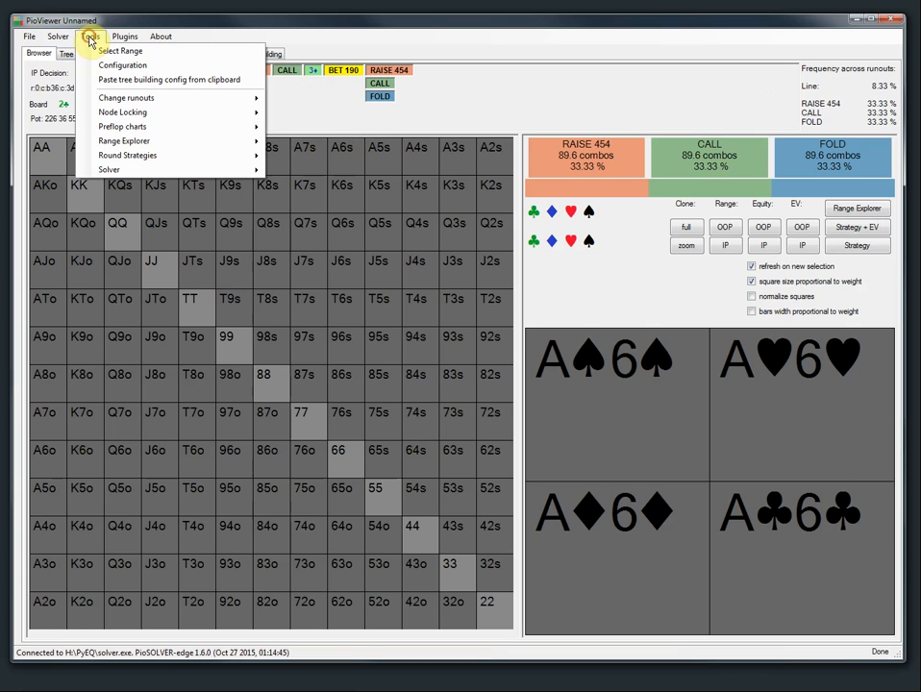
mouse_move(207, 173)
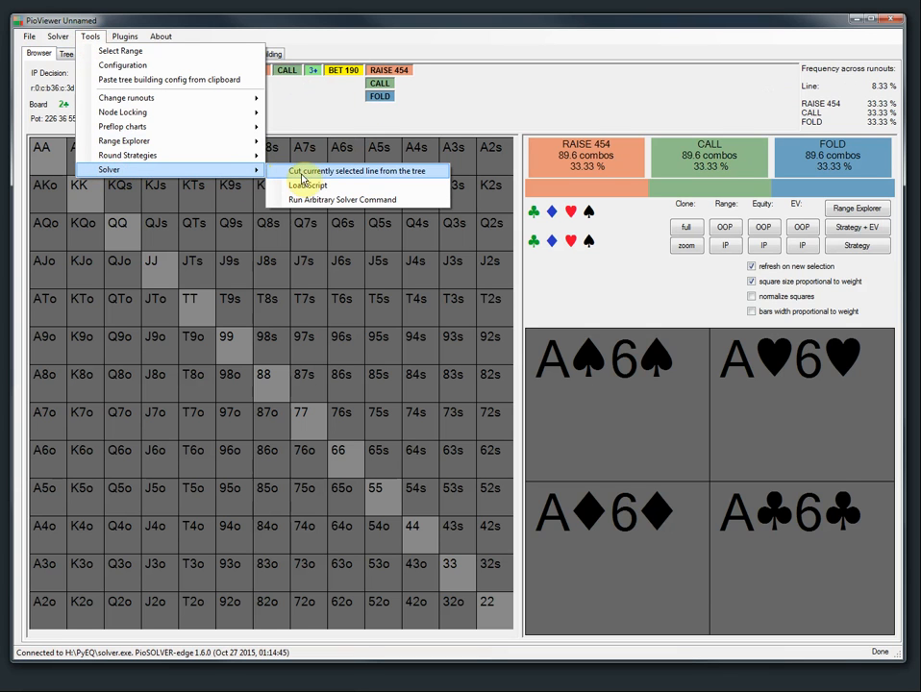
click(360, 173)
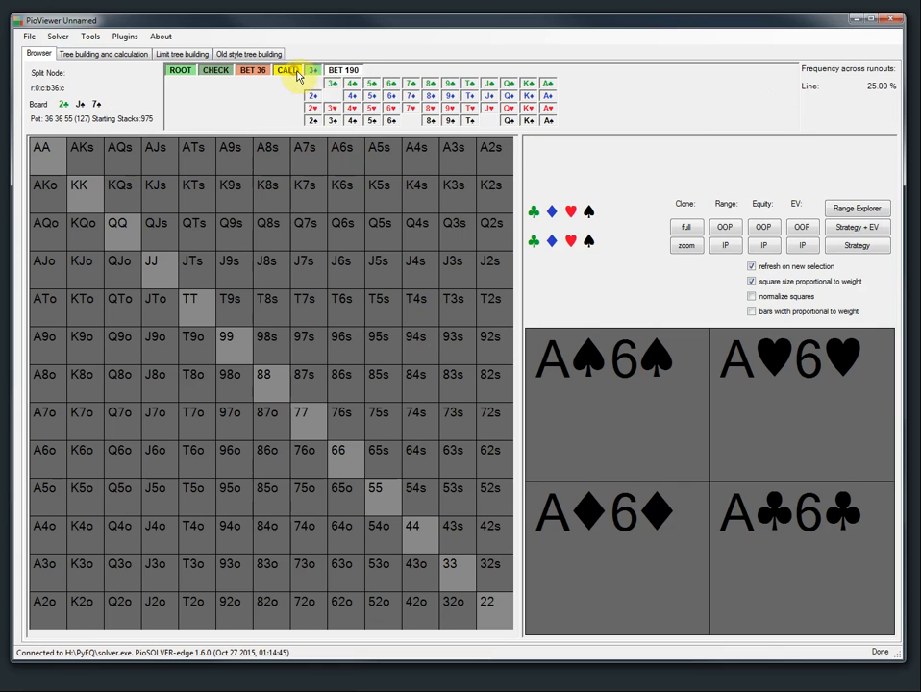
click(342, 74)
click(312, 73)
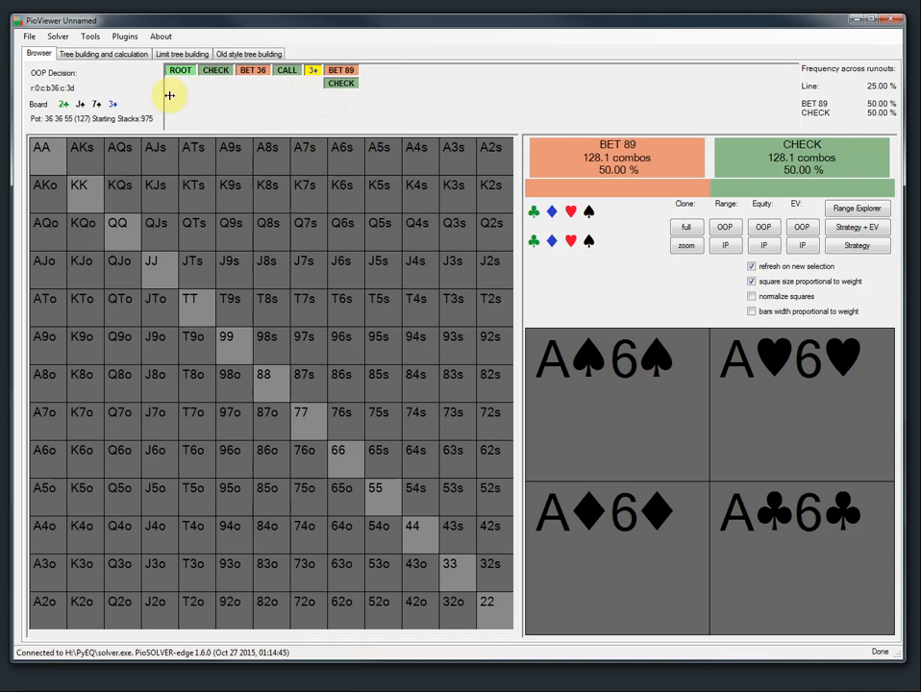
Switch to the web browser, view the Commercial Software forum on Two Plus Two, and minimize the browser.
click(79, 55)
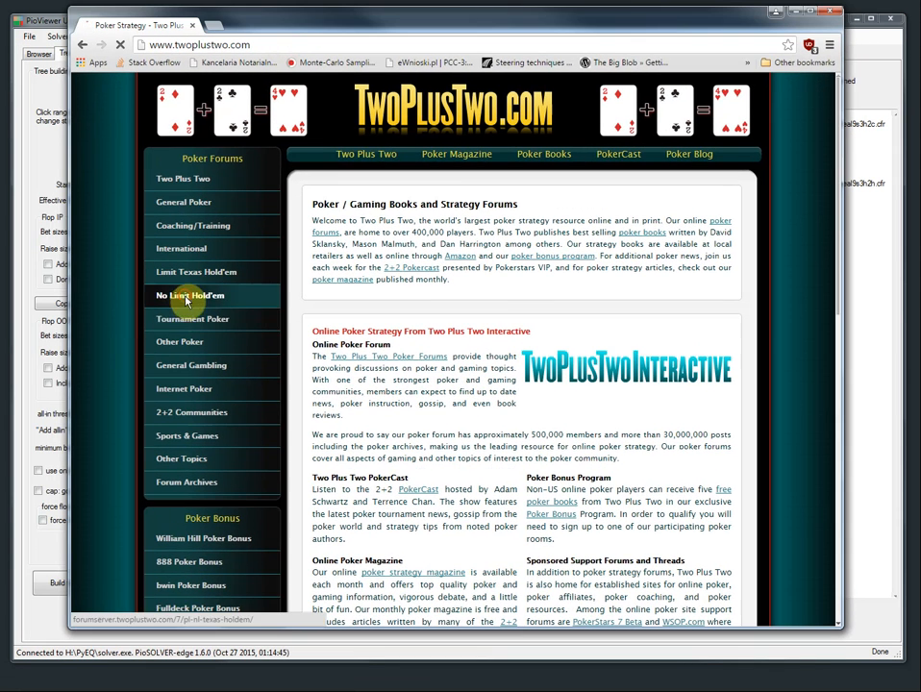
click(186, 300)
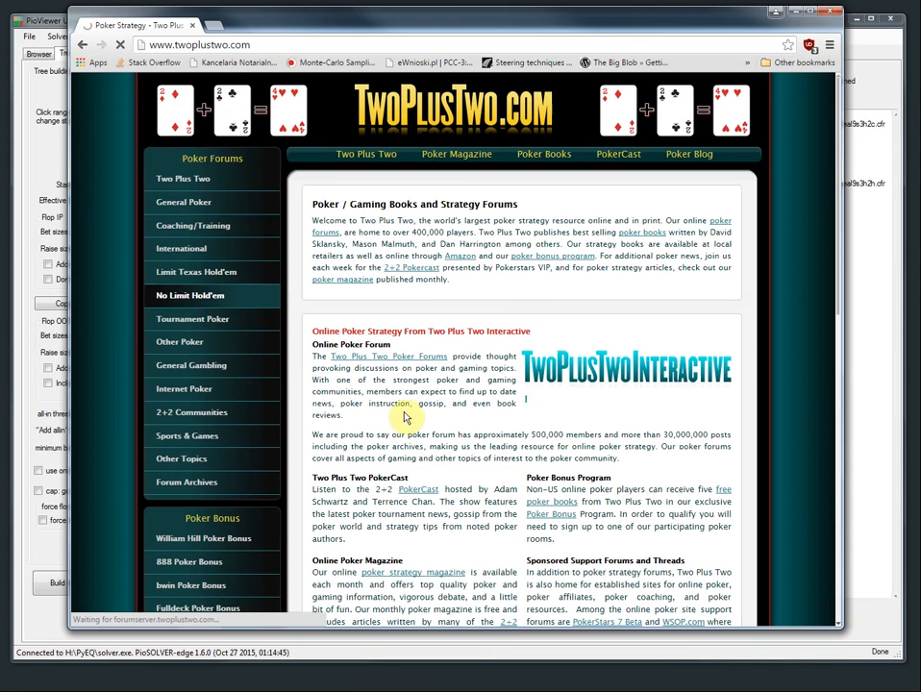
scroll(250, 451, down, 3)
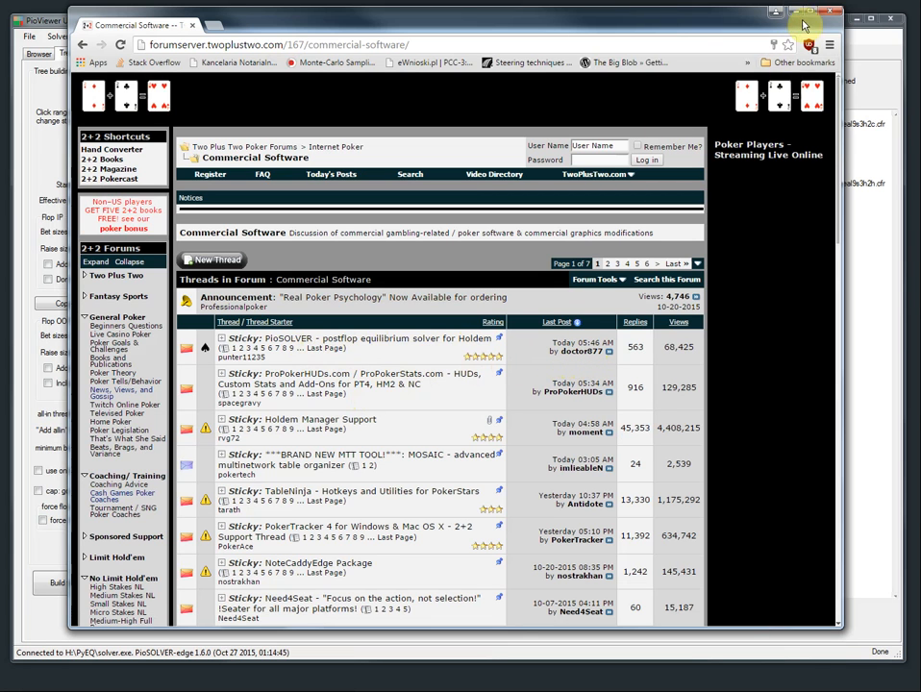
click(795, 15)
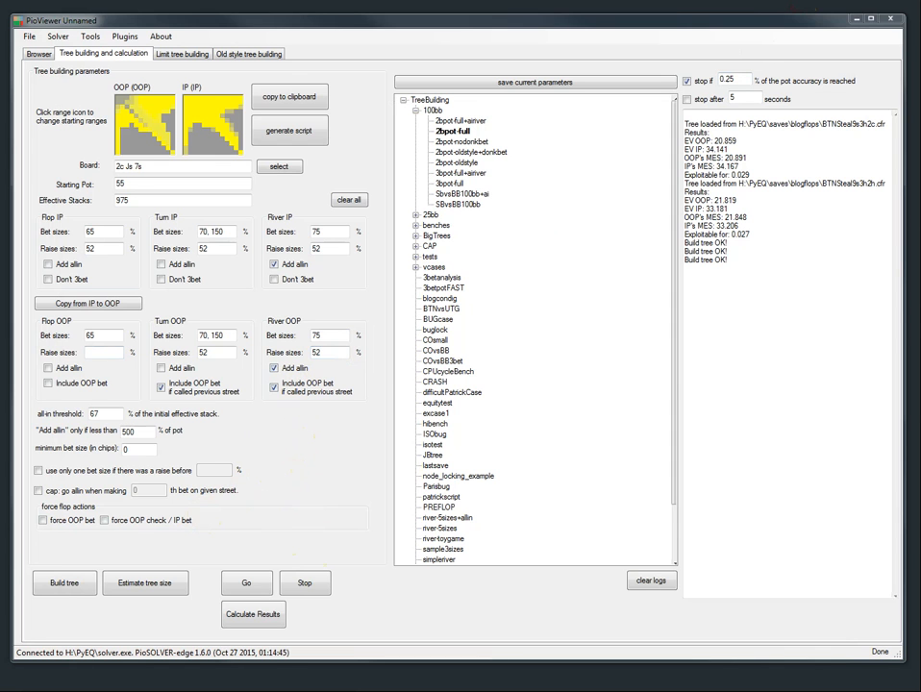
Open report.csv from the FAQsample-report folder in LibreOffice Calc, importing it as UTF-8 with comma separators.
key(alt+Tab)
drag(399, 105, 389, 76)
double_click(298, 174)
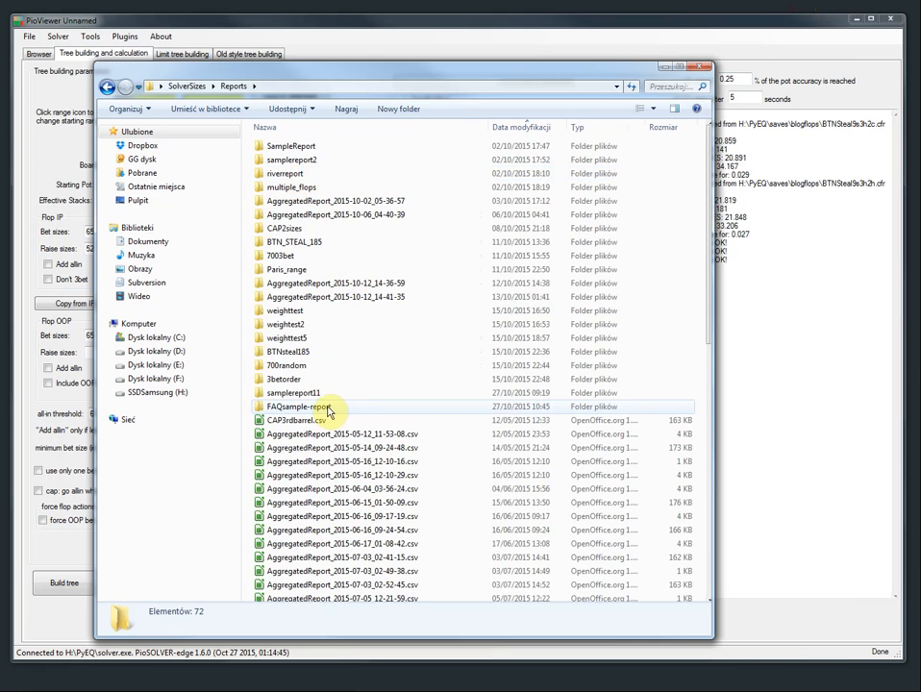
double_click(349, 292)
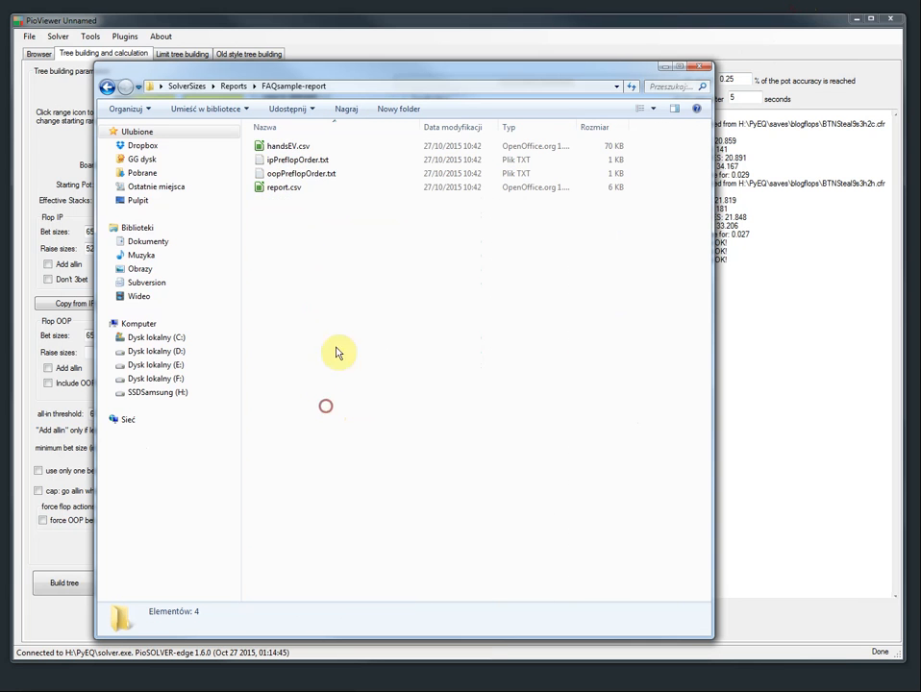
double_click(286, 187)
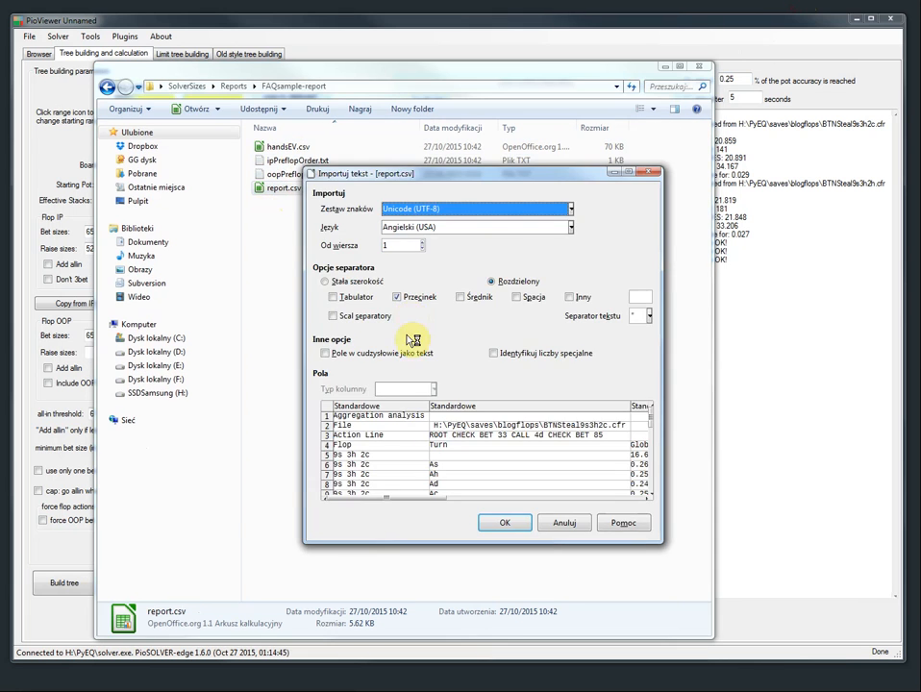
click(506, 520)
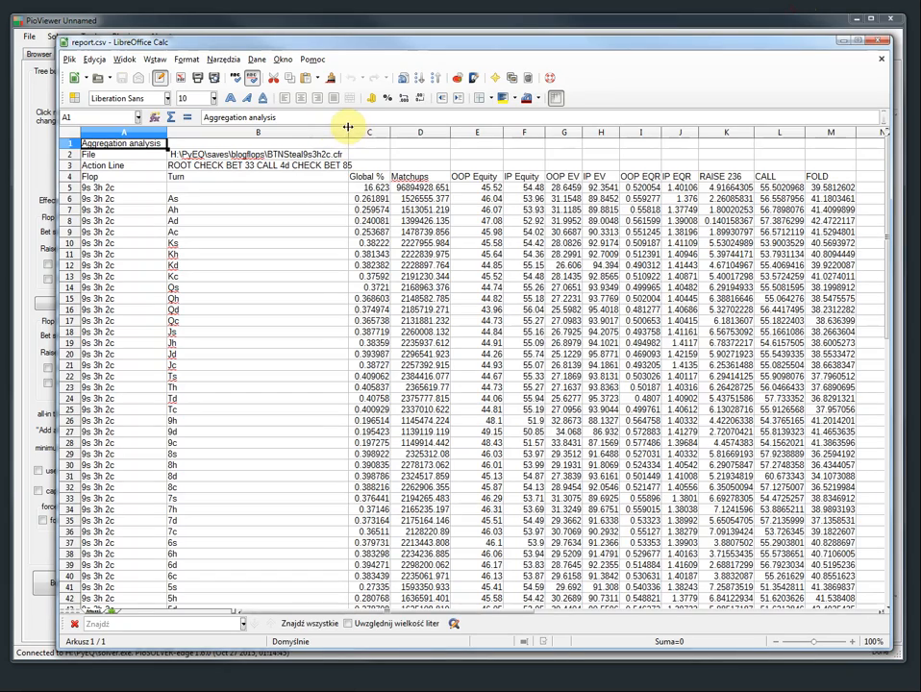
Narrow column B of the report and examine the Matchups values for the different turn cards.
drag(345, 131, 252, 131)
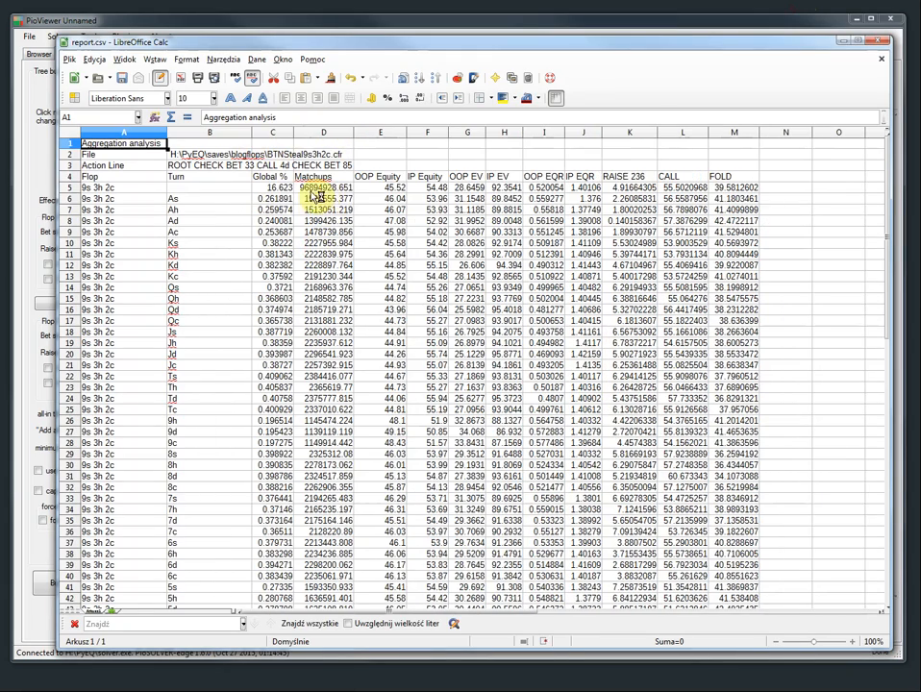
click(325, 198)
scroll(332, 443, down, 7)
scroll(327, 460, up, 7)
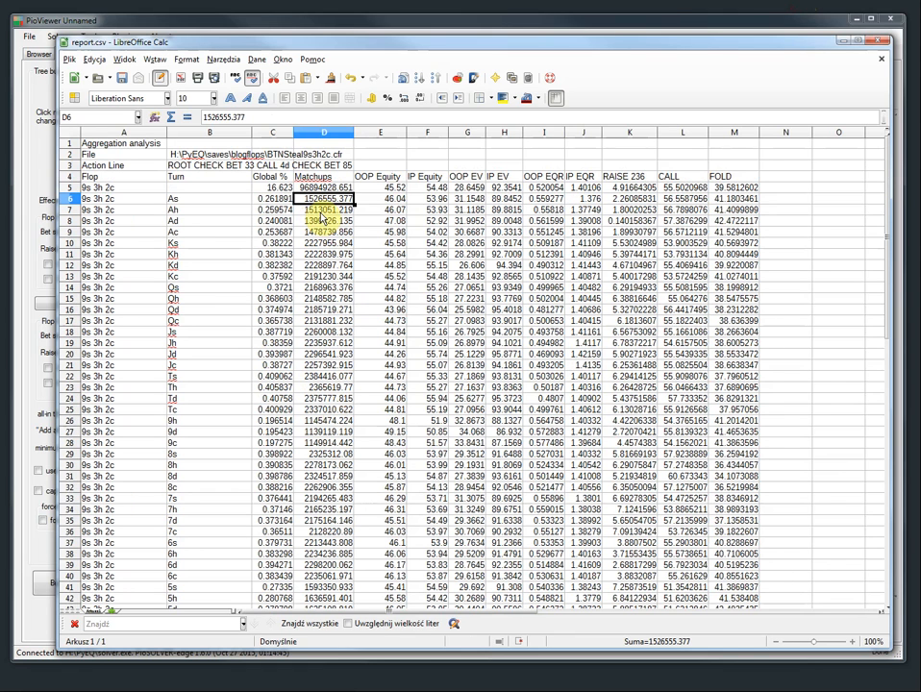
click(323, 209)
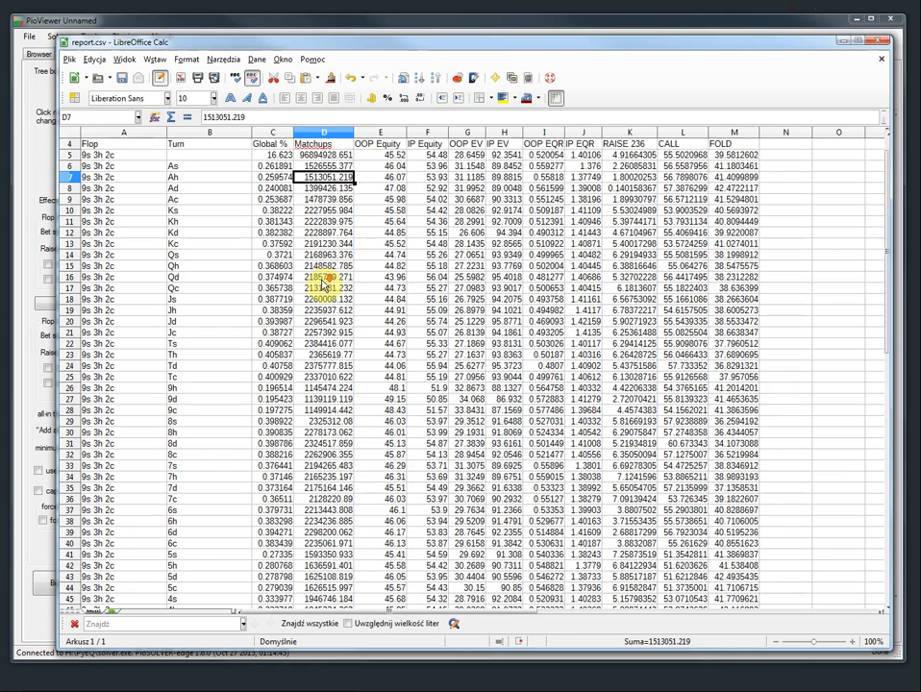
Compare the Matchups values of the As, Ah, Ad and Ac turn cards in the report, focusing on Ad.
key(Up)
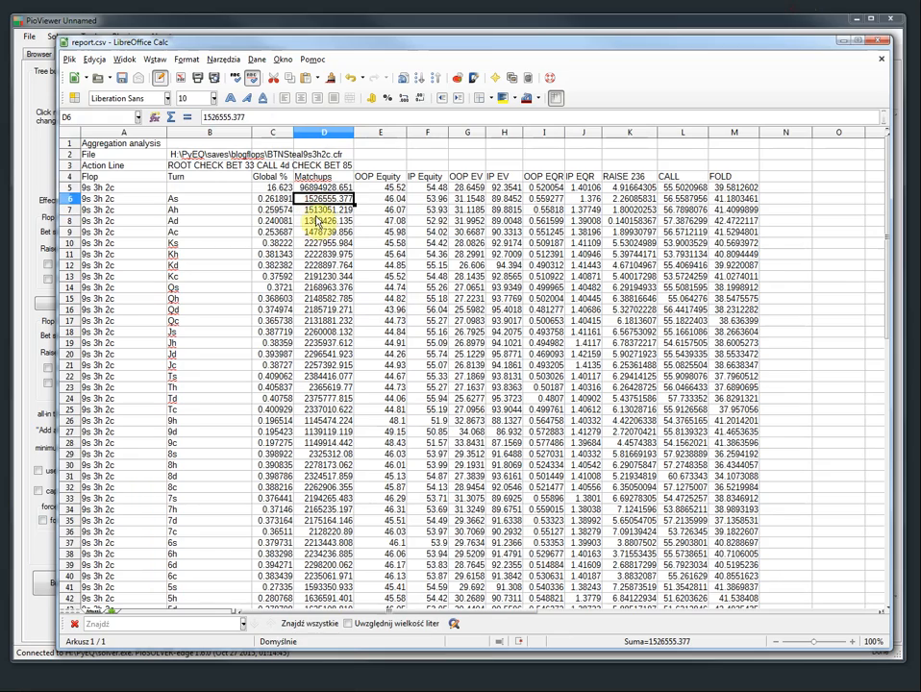
scroll(331, 252, down, 4)
scroll(332, 547, down, 2)
scroll(337, 507, up, 4)
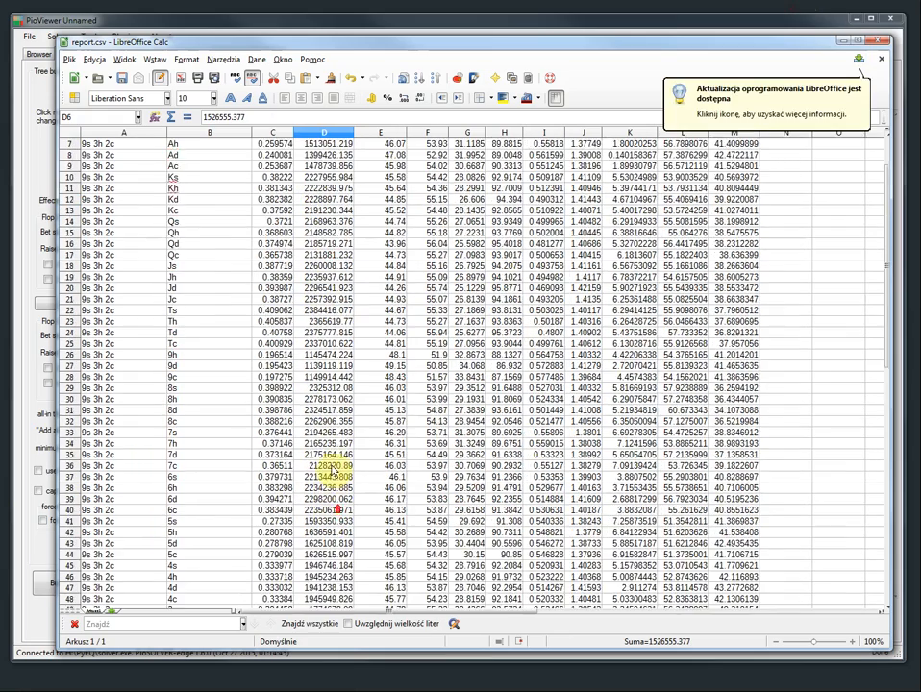
scroll(337, 477, up, 2)
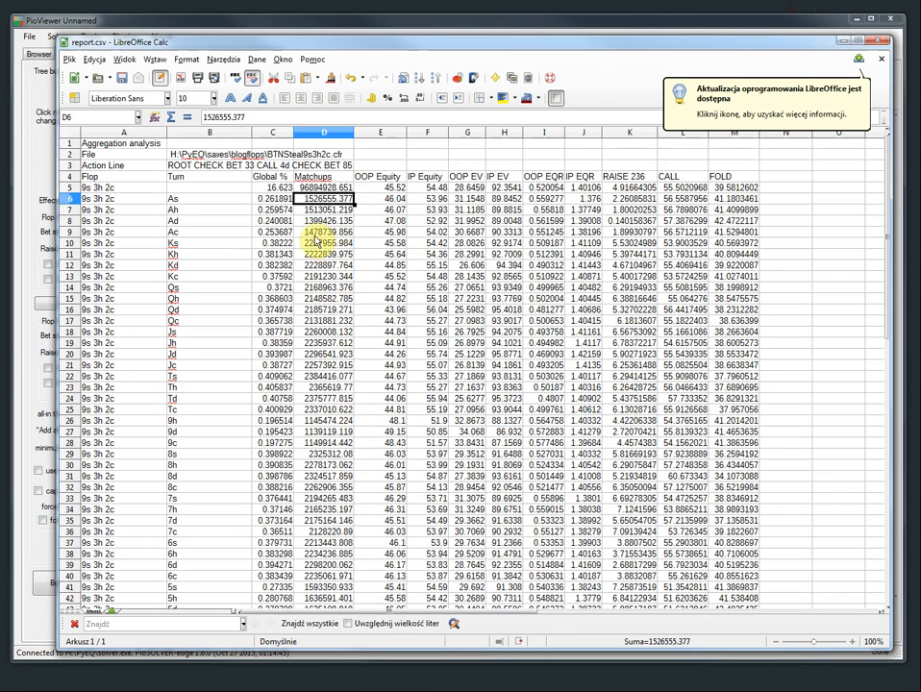
click(313, 233)
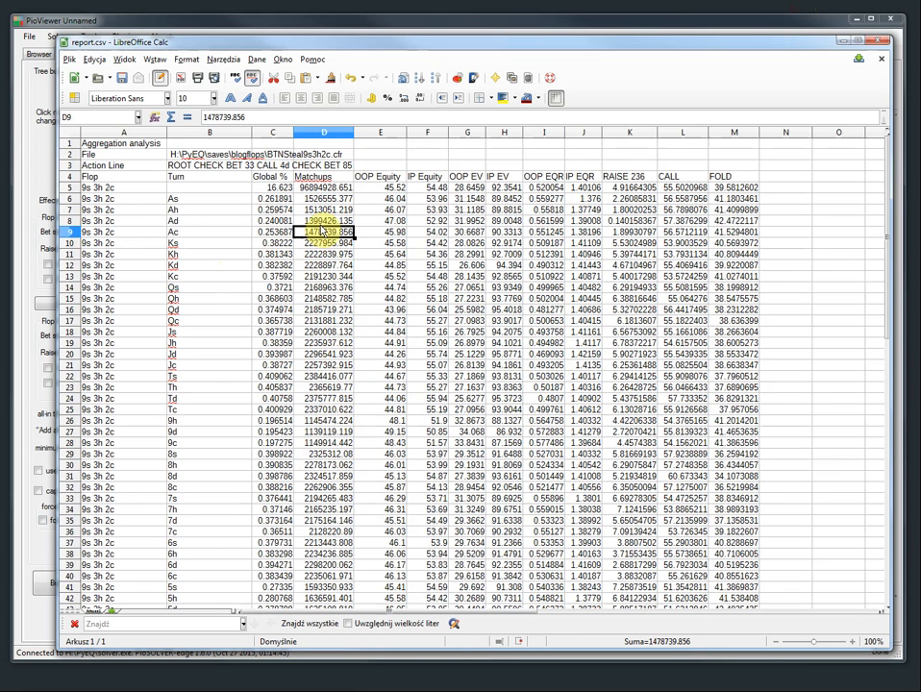
click(319, 220)
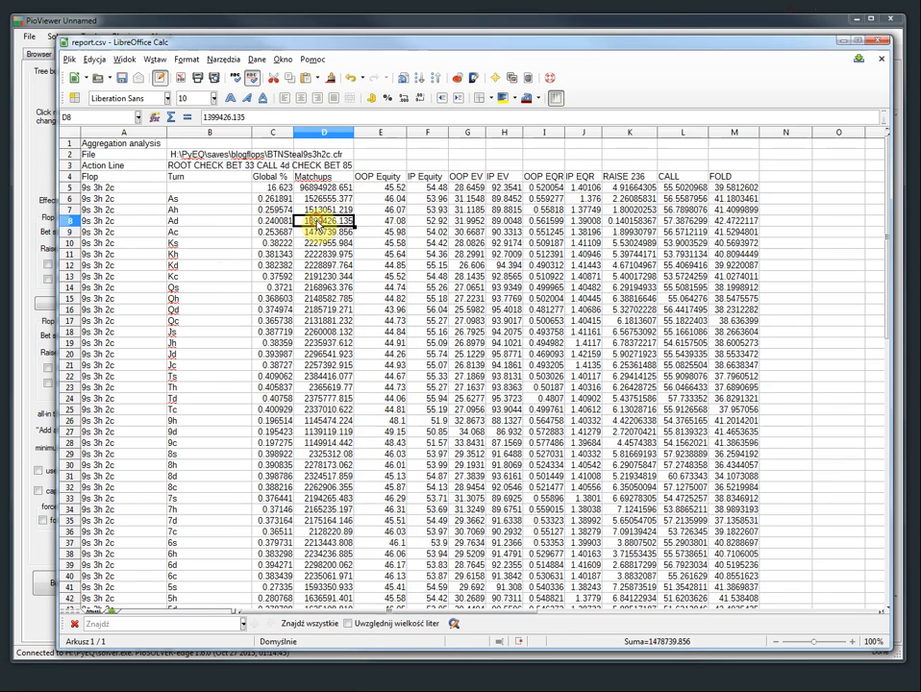
click(179, 209)
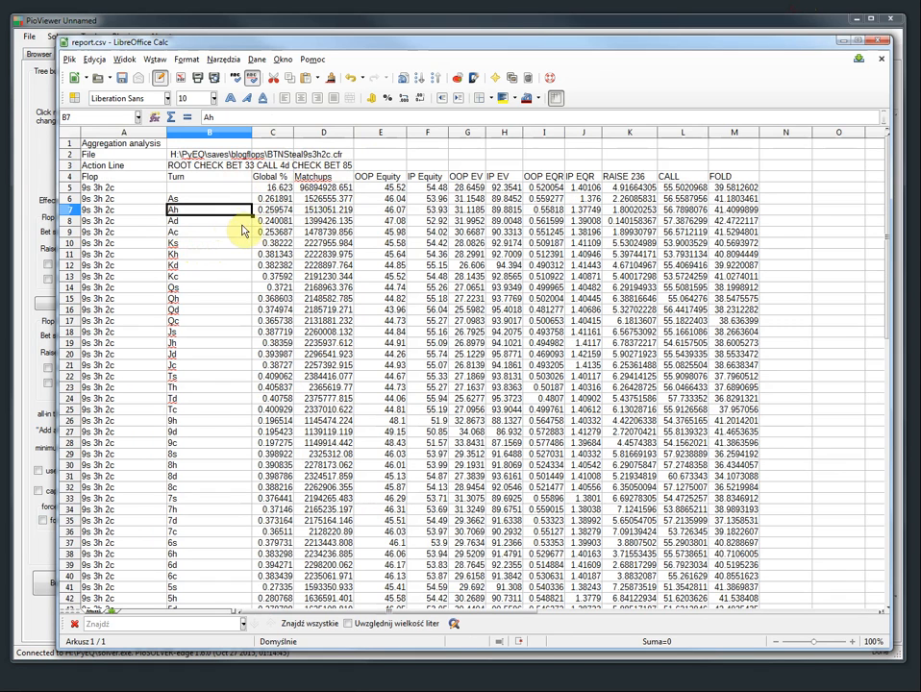
click(190, 222)
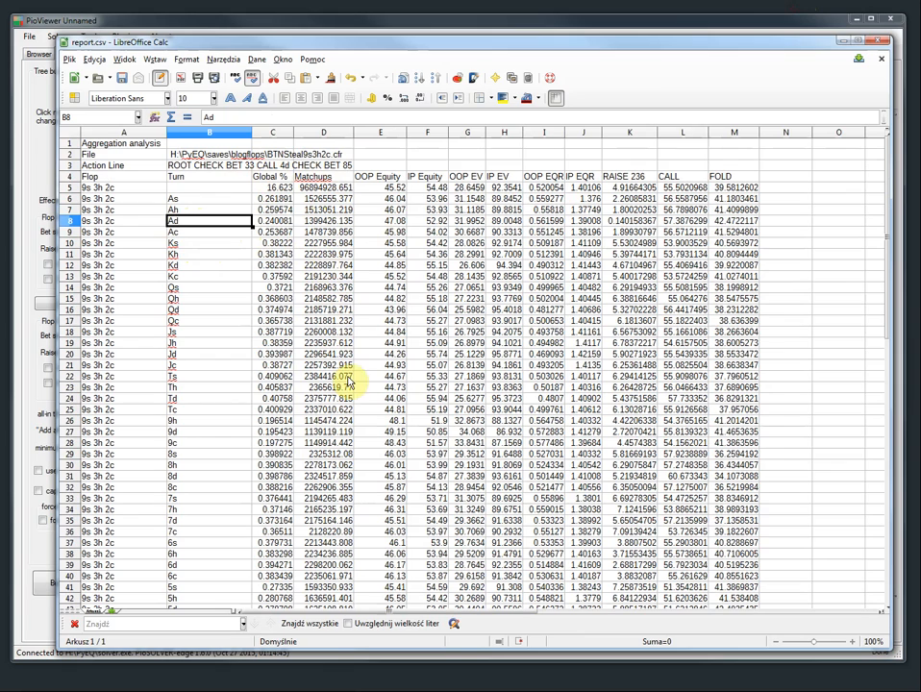
click(327, 220)
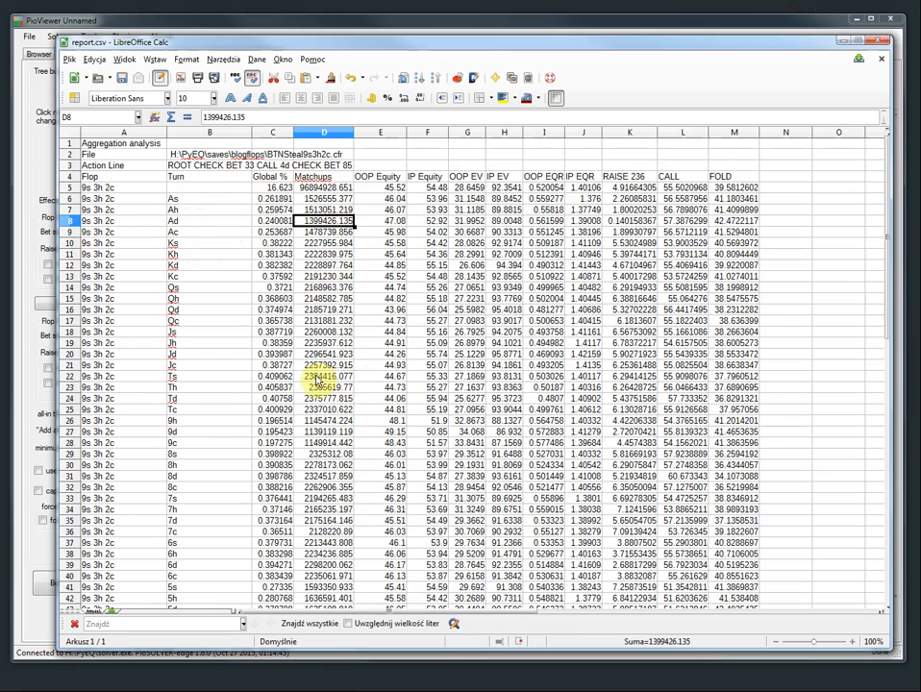
Examine the report's last turn row, 2d, checking its Matchups, Global %, OOP EV and IP EV against the other turn cards.
scroll(325, 350, down, 6)
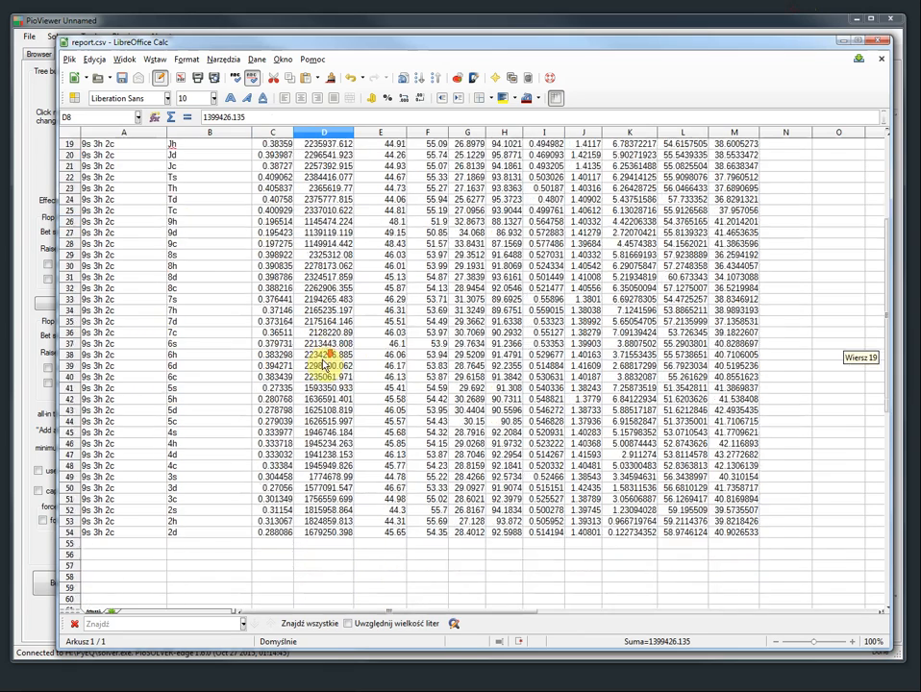
scroll(324, 421, up, 4)
scroll(324, 419, up, 2)
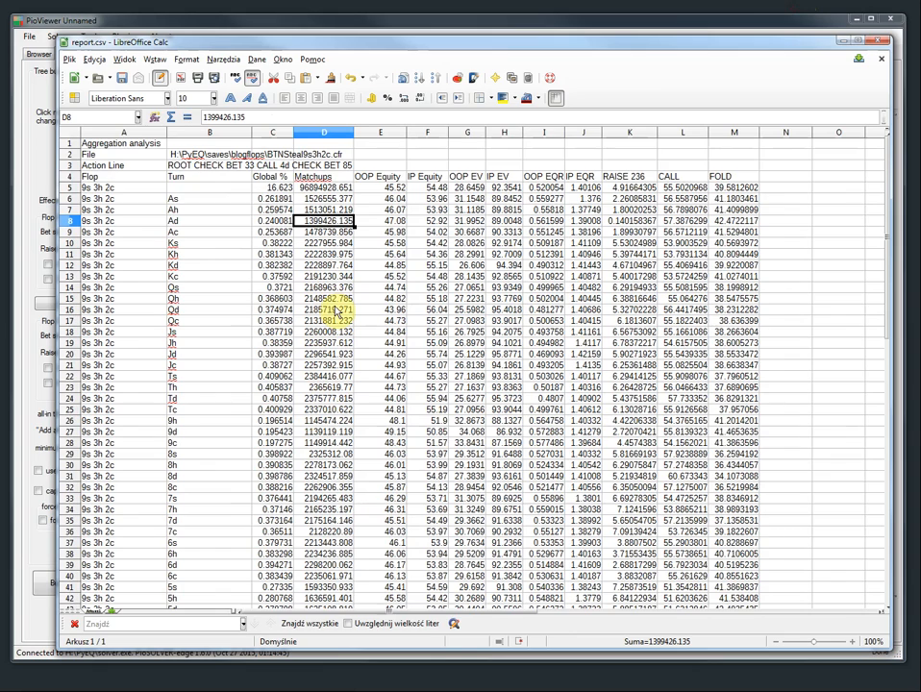
scroll(318, 356, down, 7)
click(318, 500)
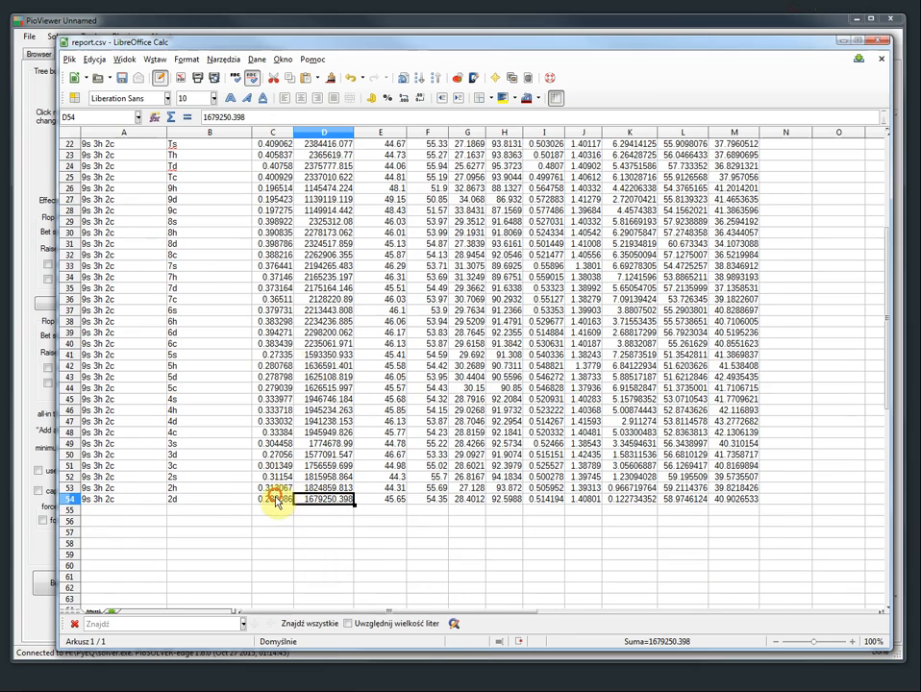
scroll(341, 442, up, 7)
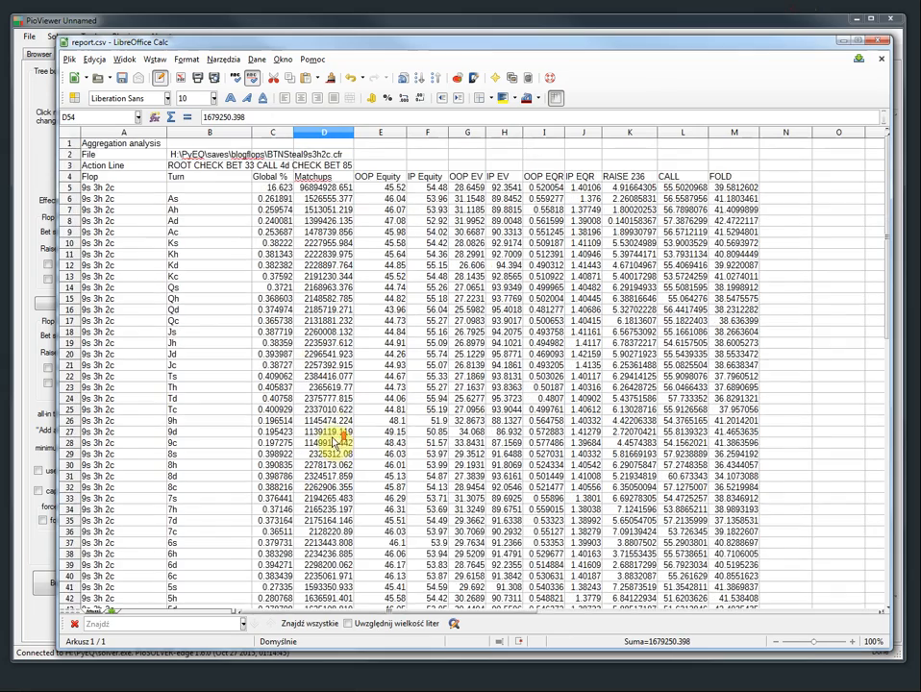
scroll(341, 403, down, 7)
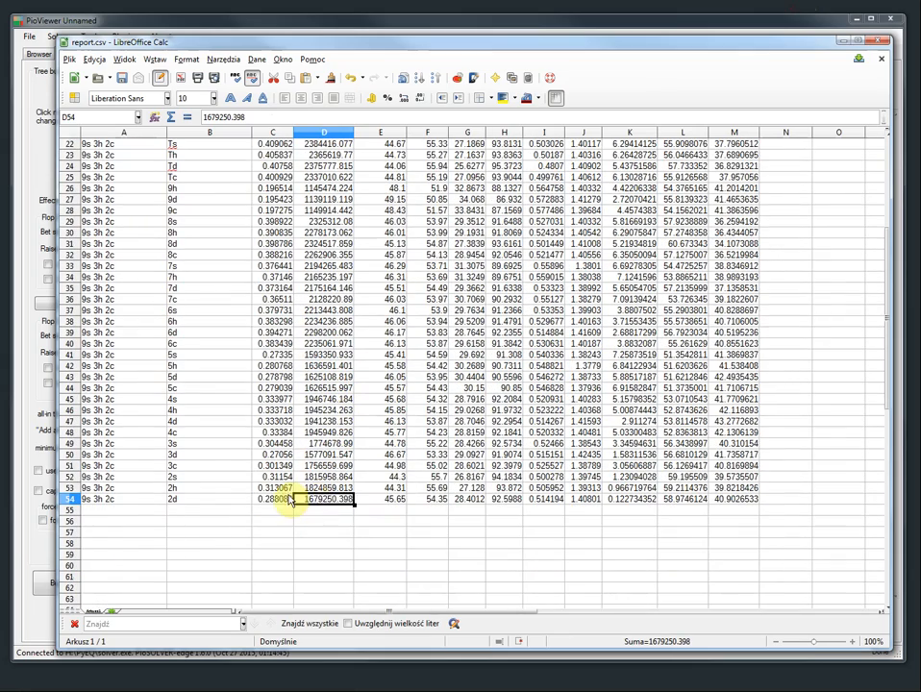
click(273, 501)
click(480, 502)
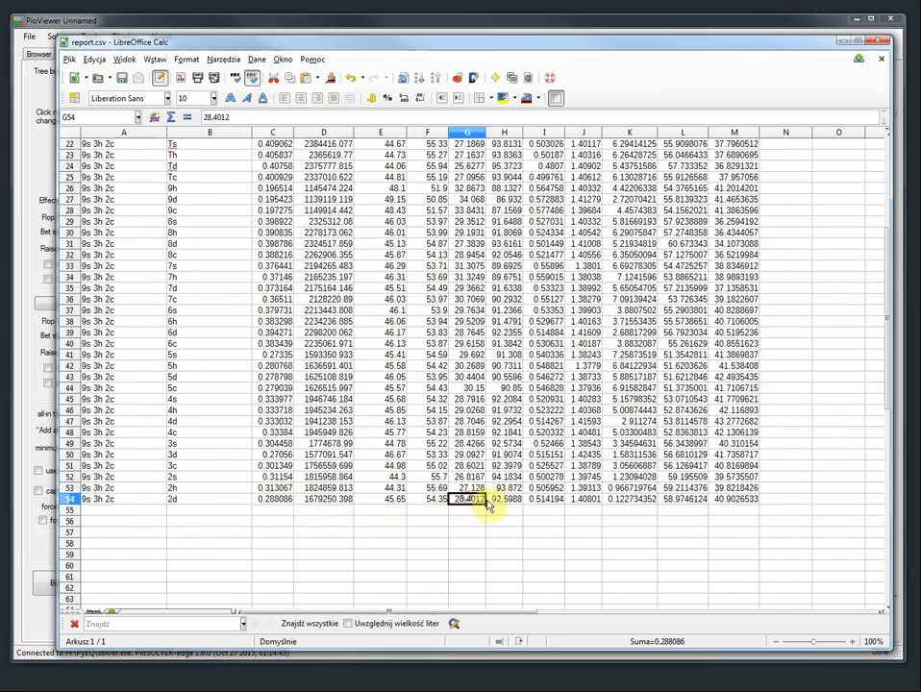
click(496, 505)
scroll(496, 346, up, 7)
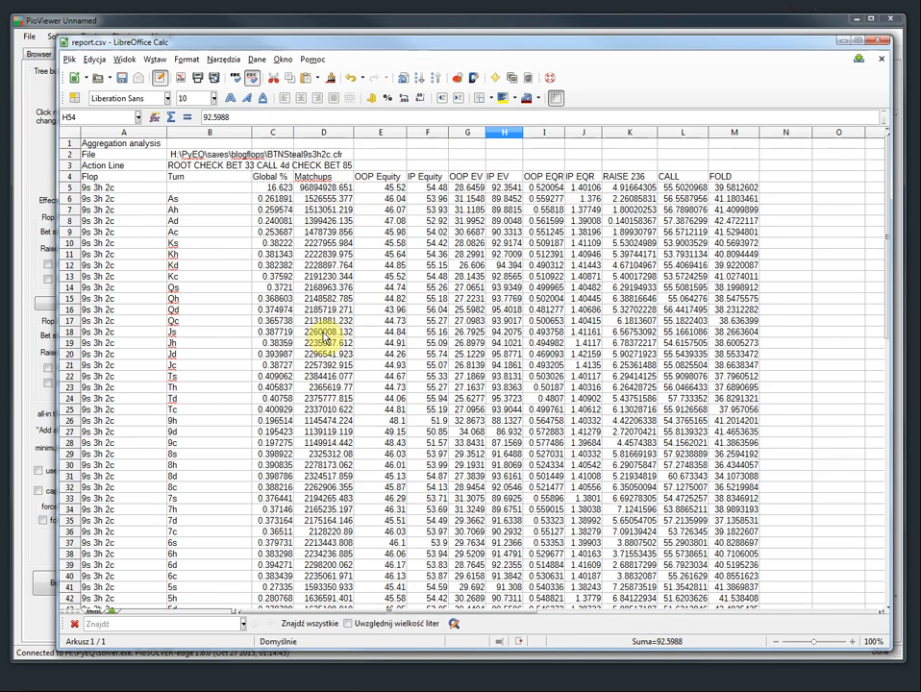
Close report.csv without saving and minimize the FAQsample-report folder window to return to PioViewer.
click(882, 42)
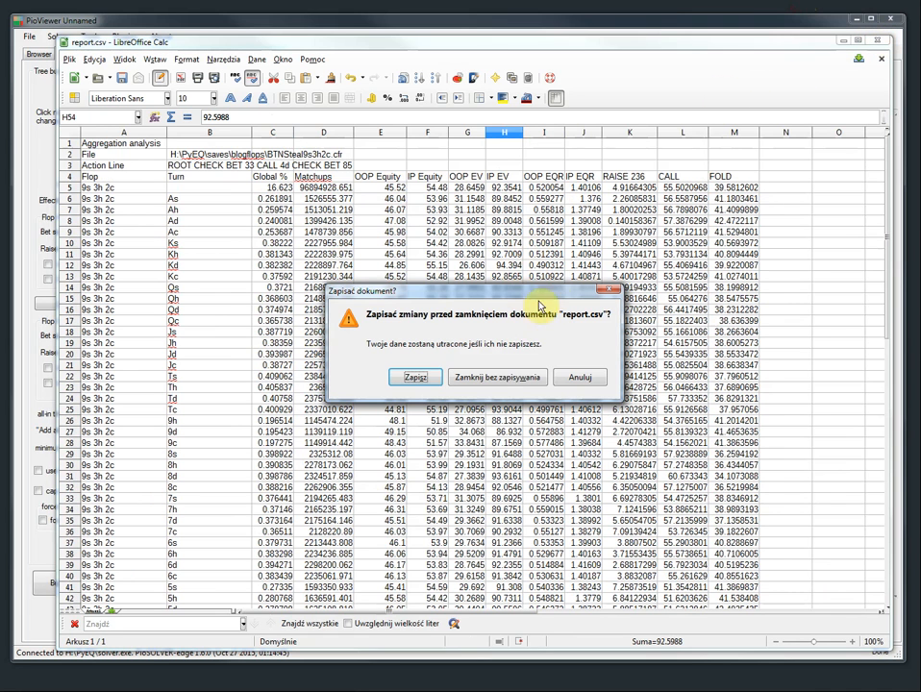
click(519, 375)
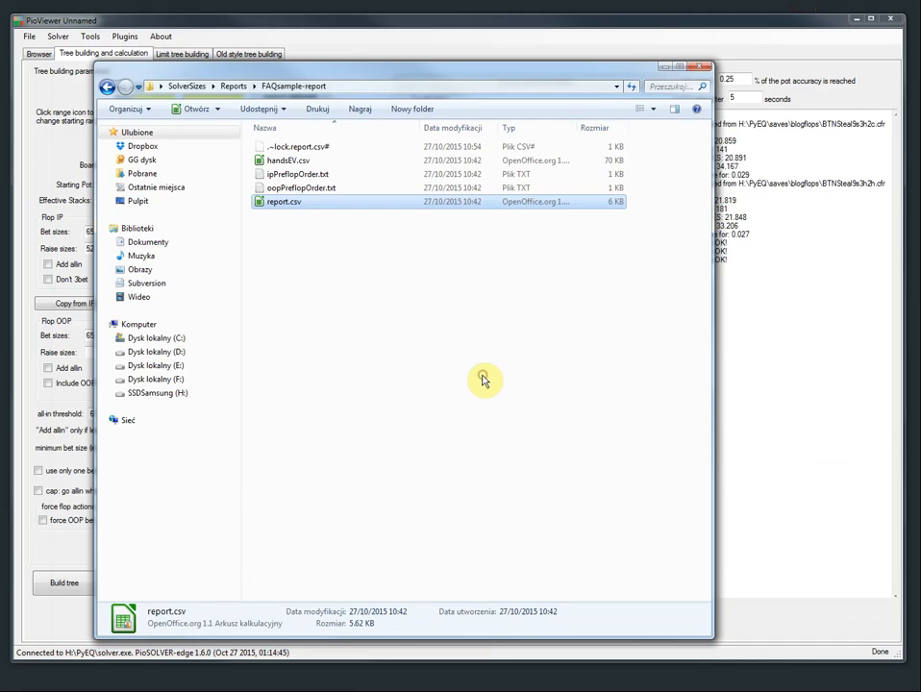
click(662, 65)
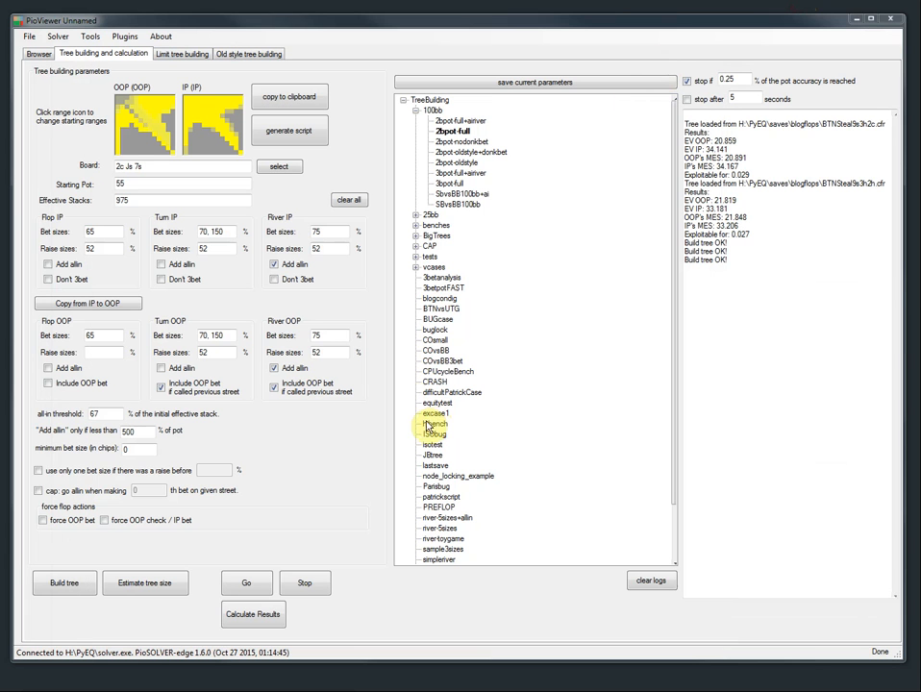